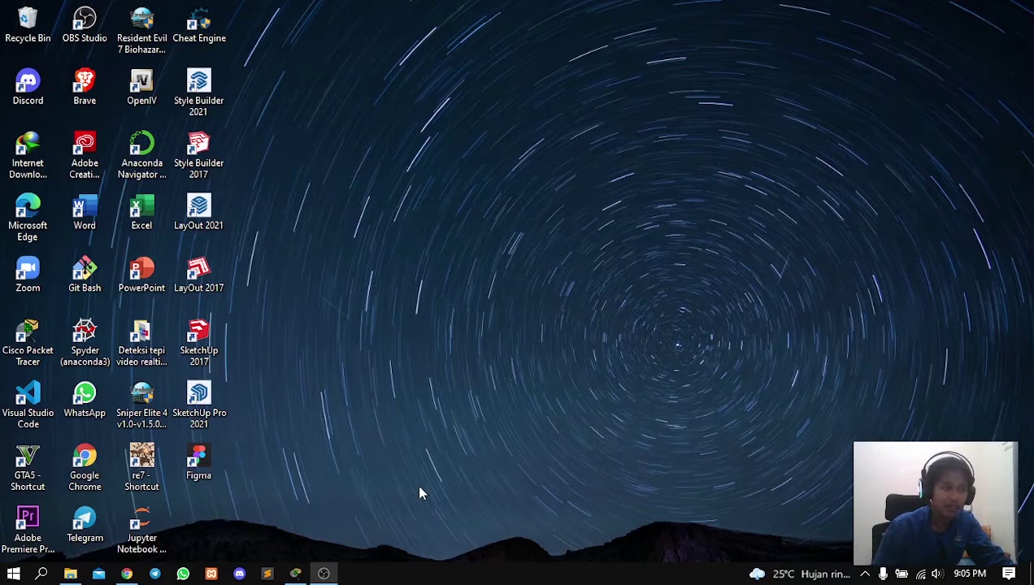
Switch to Cisco Packet Tracer and start a new blank network without saving the existing one.
left_click(295, 573)
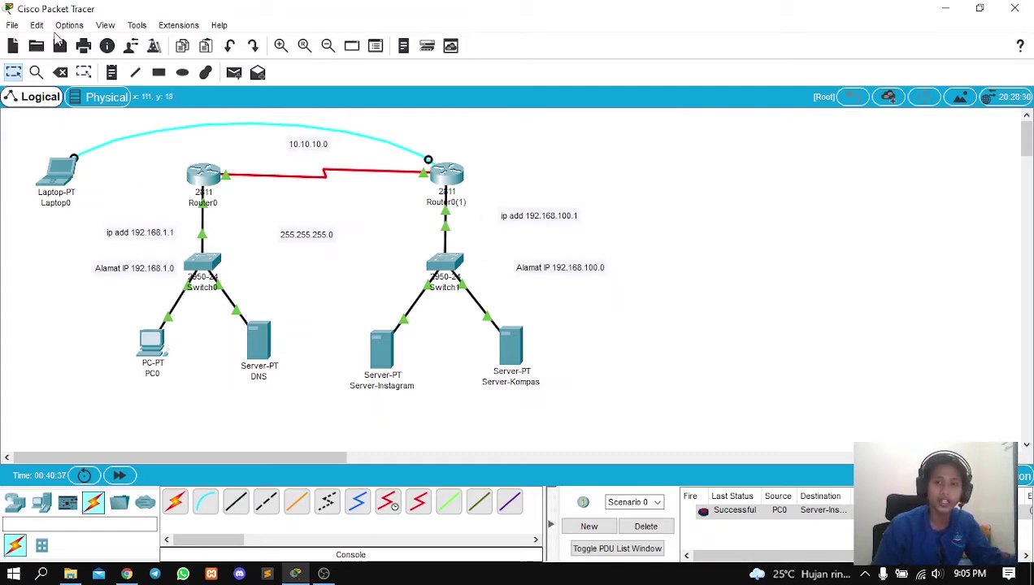
left_click(14, 28)
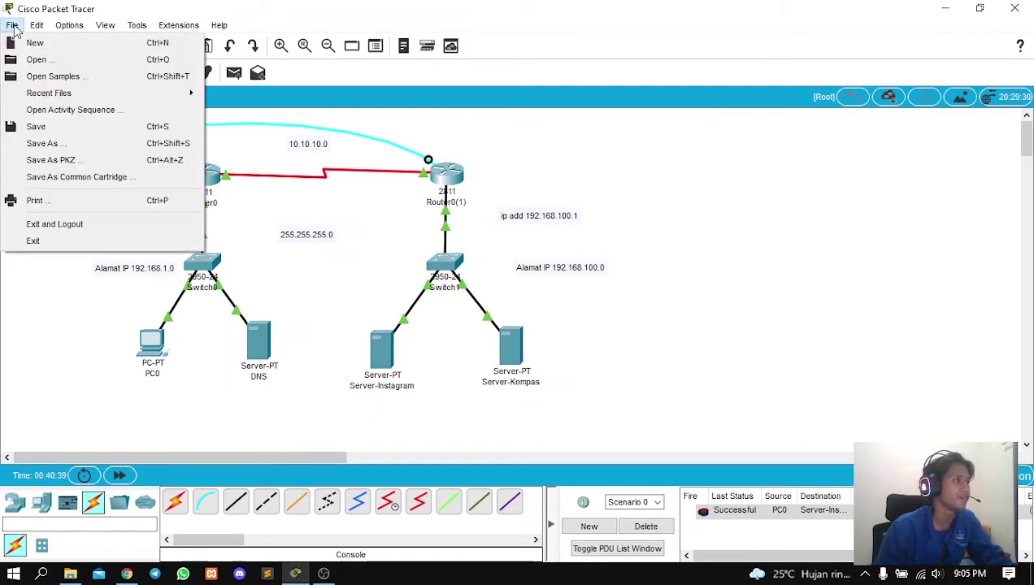
left_click(14, 43)
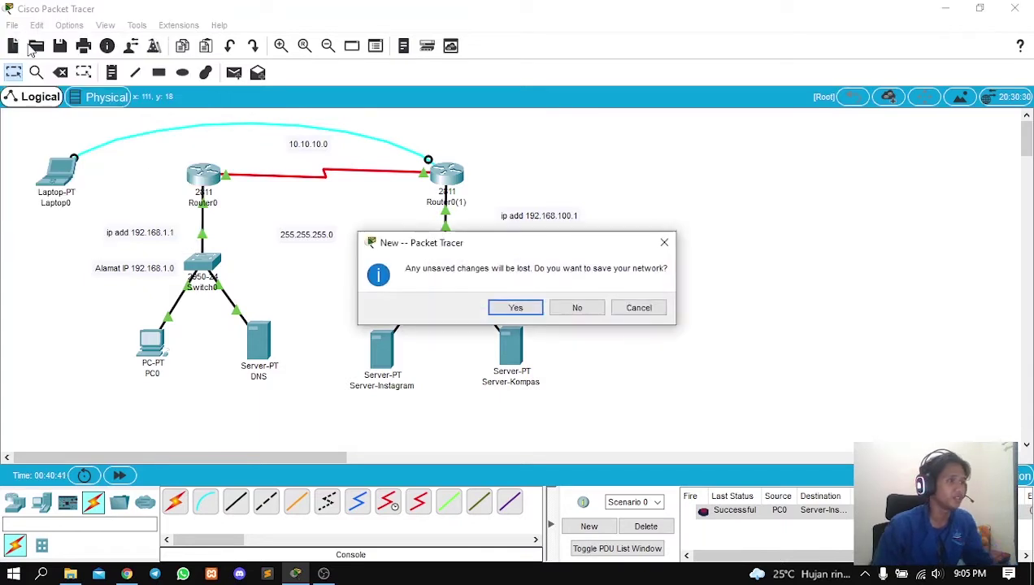
left_click(559, 313)
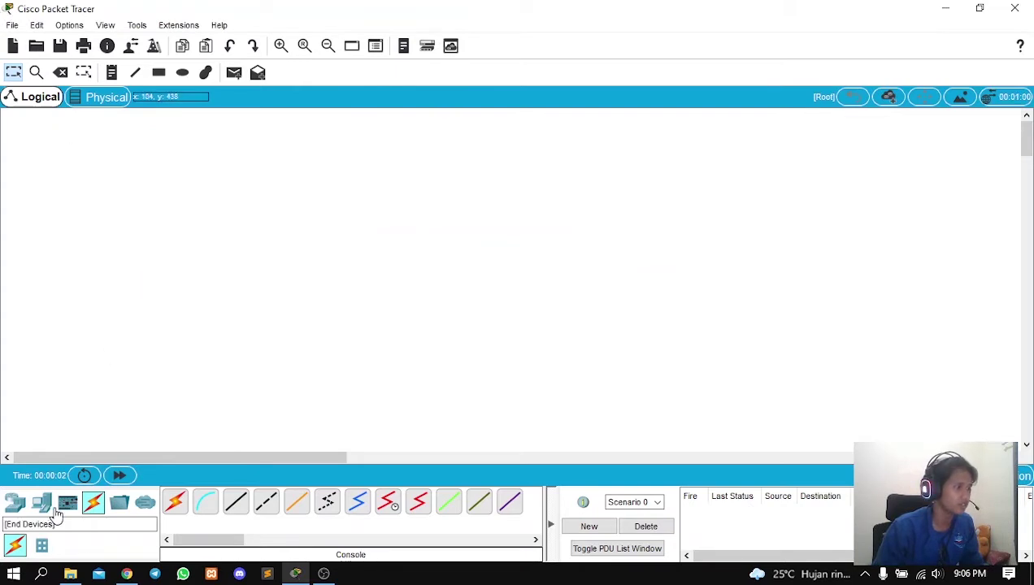
Place a 2811 router near the upper-left area of the empty logical workspace.
left_click(23, 507)
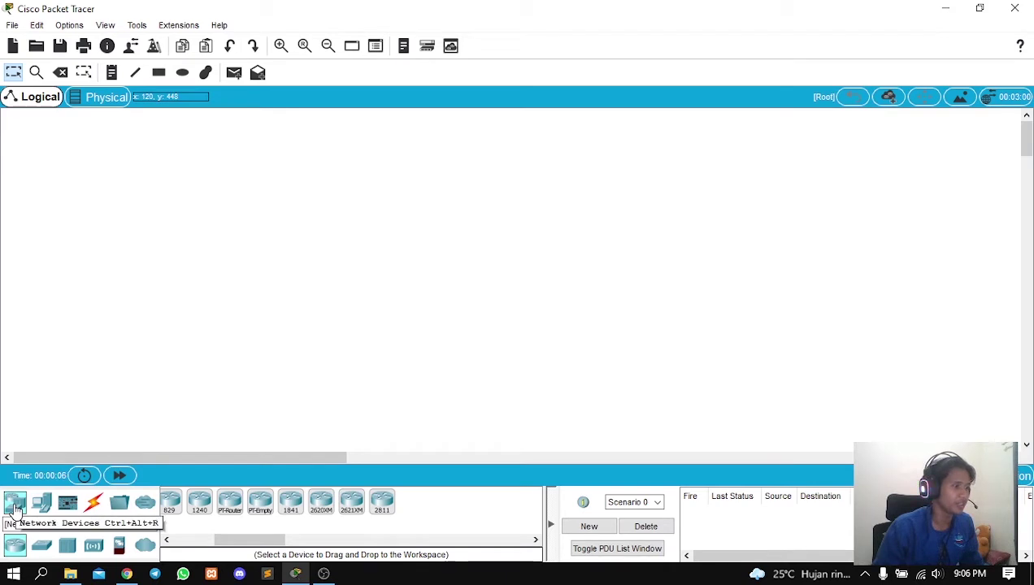
left_click(382, 506)
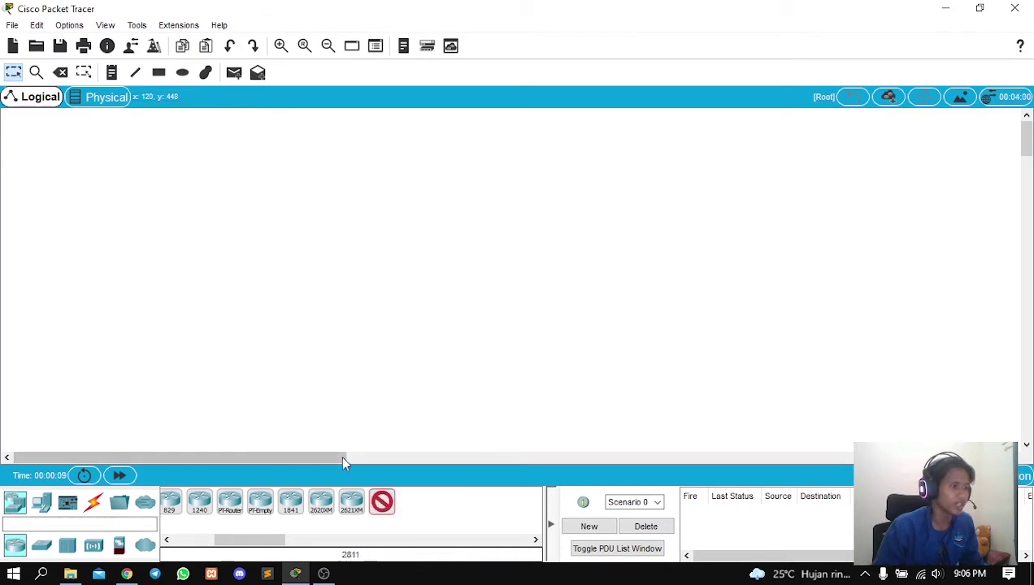
left_click(166, 170)
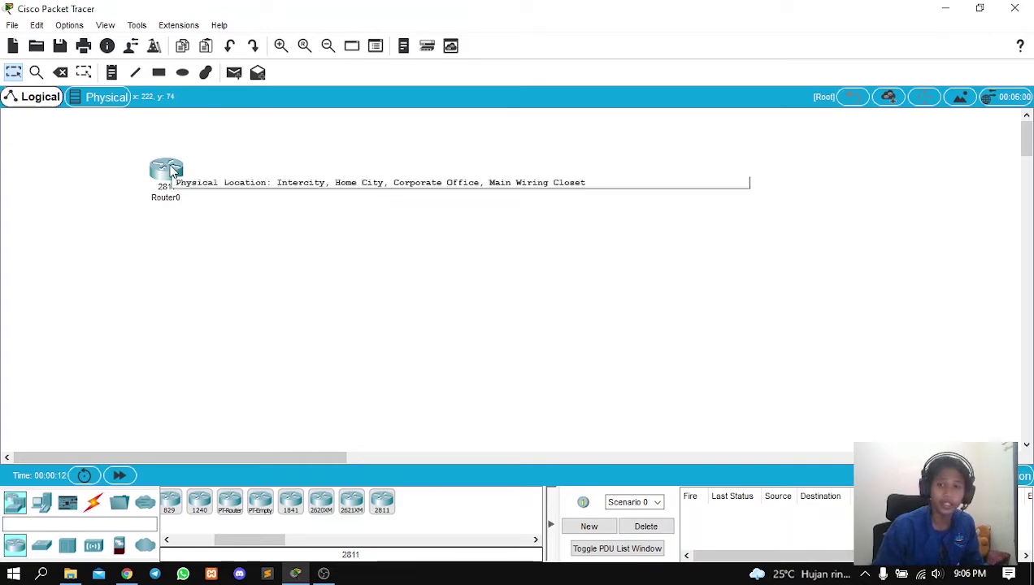
Power off the 2811 router, fit WIC-2T modules into its four small card slots, and power it back on.
left_click(169, 171)
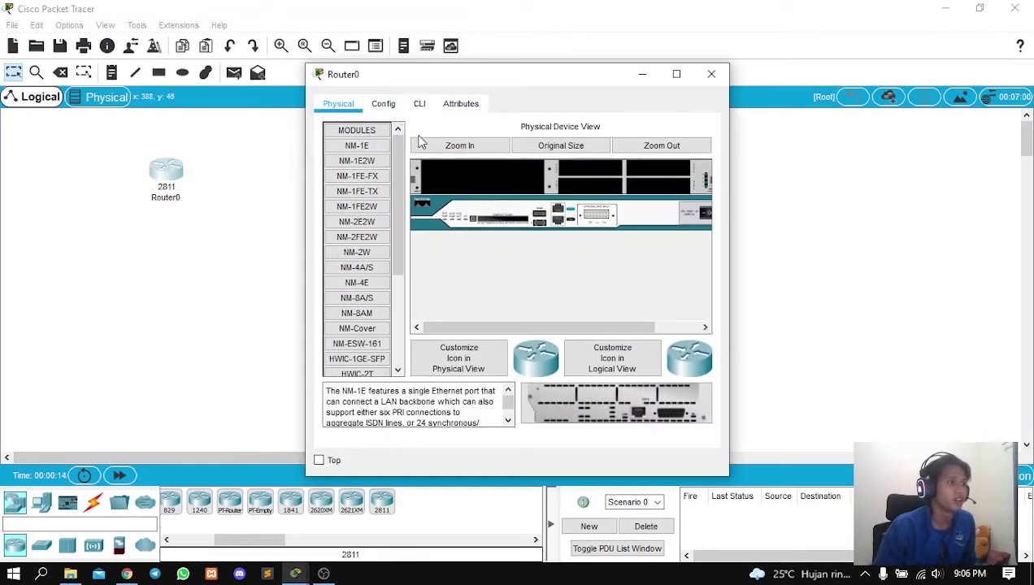
left_click_drag(395, 155, 394, 274)
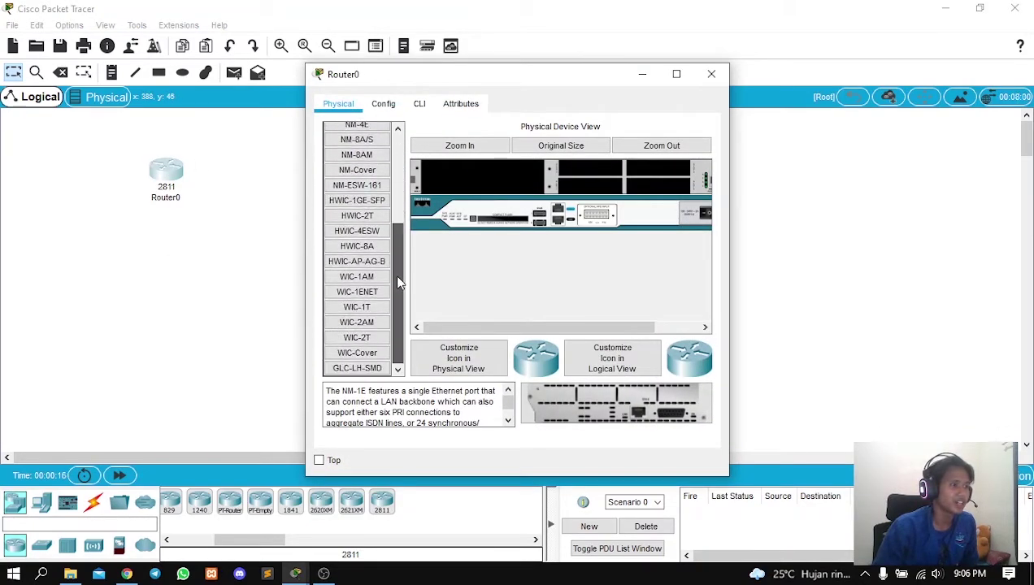
left_click(366, 342)
left_click_drag(582, 327, 621, 328)
left_click(659, 214)
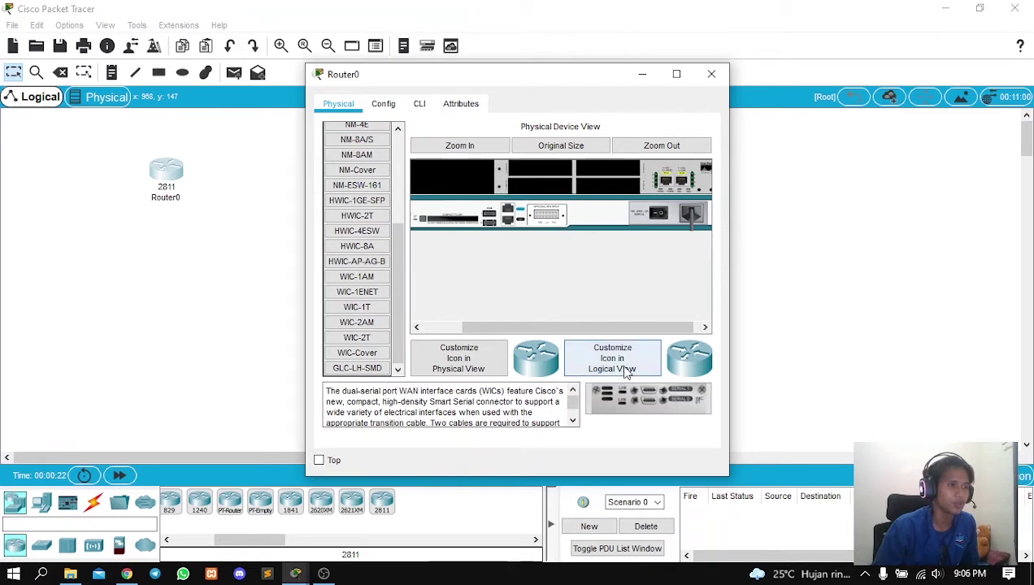
left_click_drag(642, 397, 541, 172)
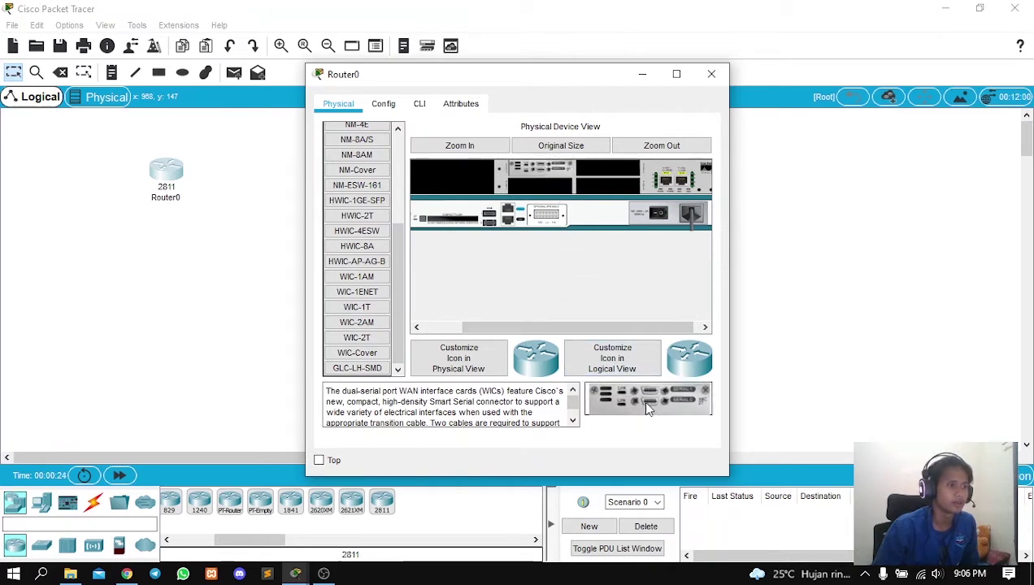
left_click_drag(641, 400, 608, 173)
left_click_drag(624, 393, 552, 188)
left_click_drag(633, 396, 596, 186)
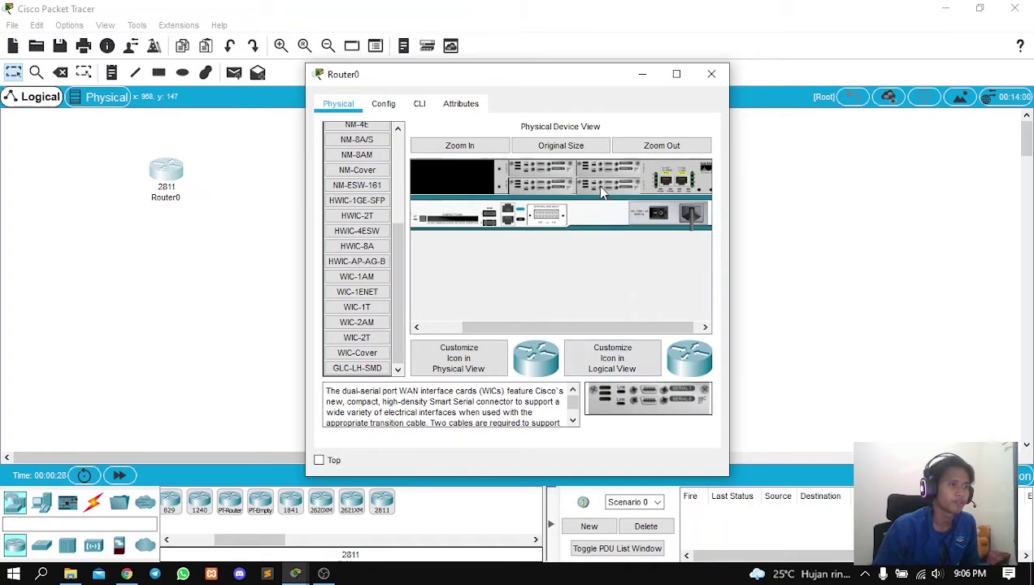
left_click(660, 216)
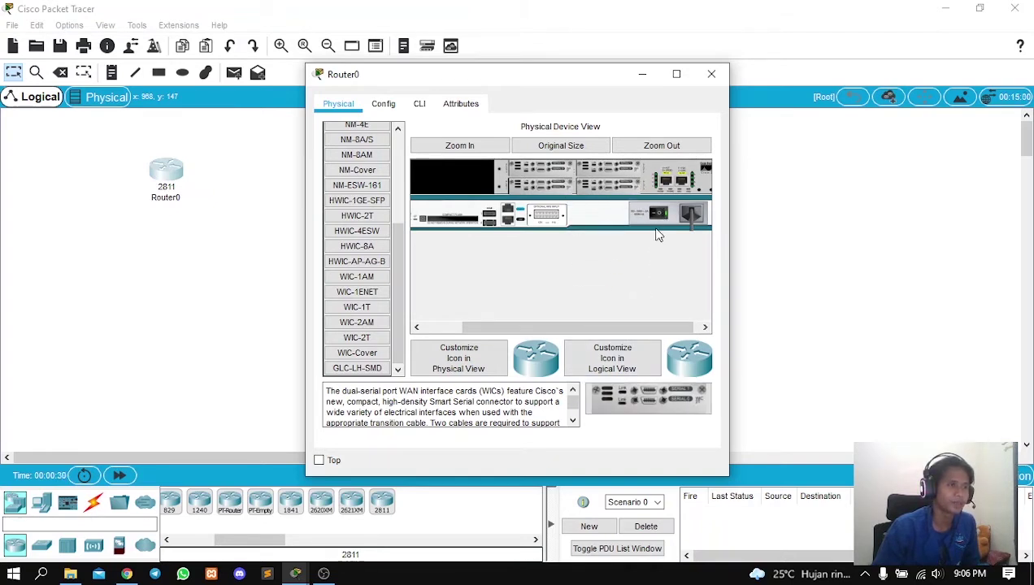
left_click(720, 78)
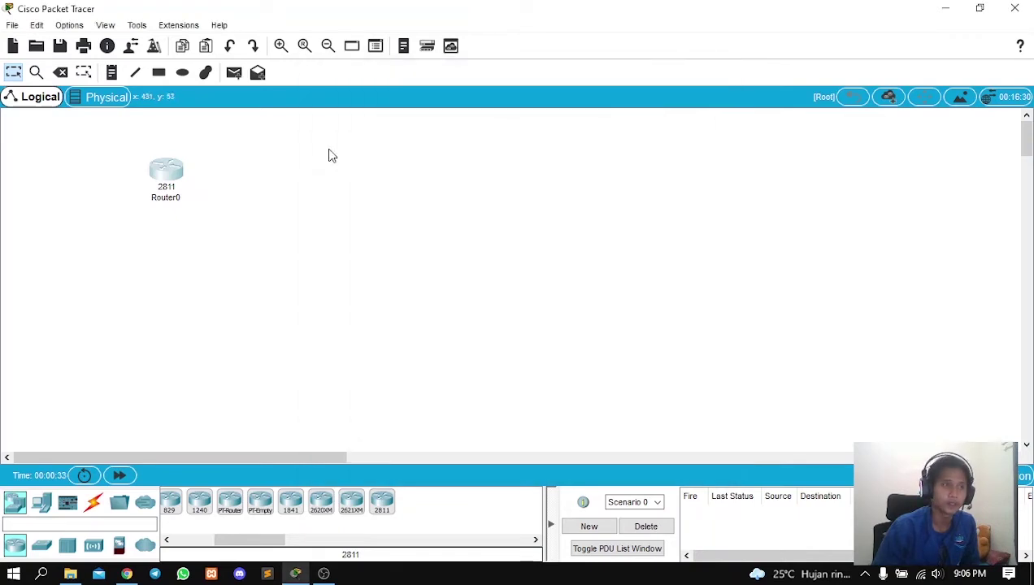
Place a 2950-24 switch directly below the 2811 router in the logical workspace.
left_click(45, 548)
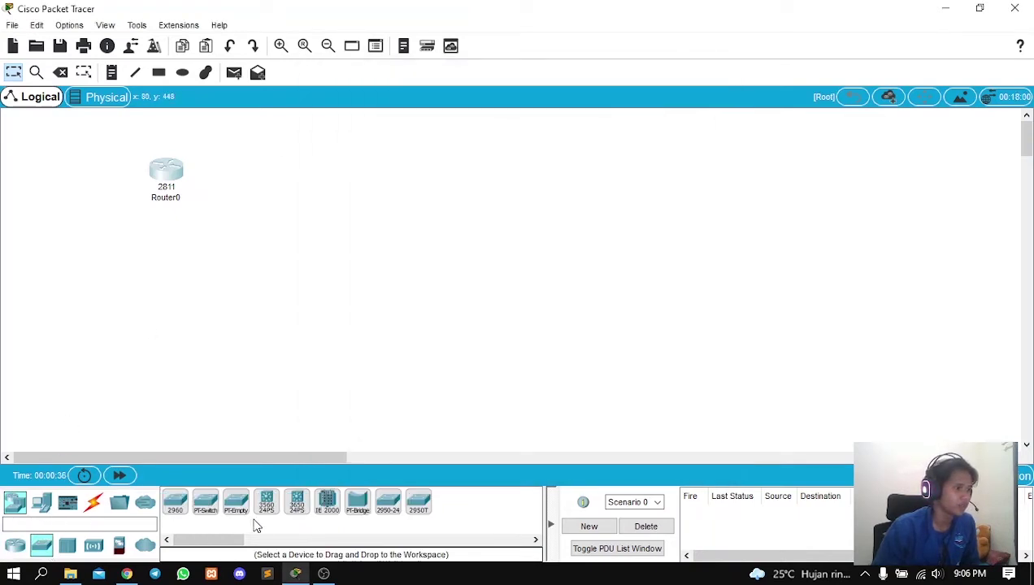
left_click(390, 512)
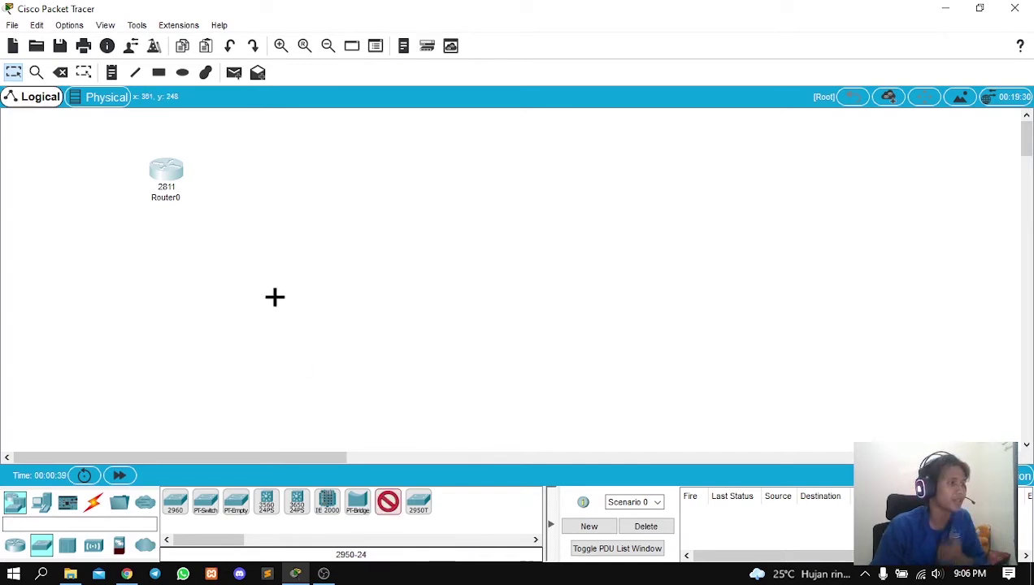
left_click(168, 269)
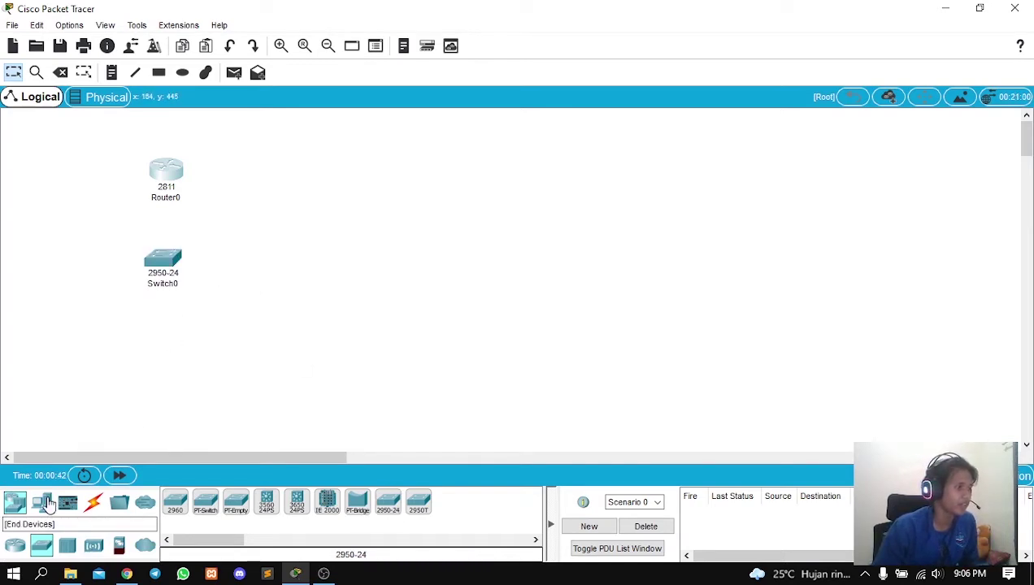
Place a PC below and to the left of the switch and a server below and to its right.
left_click(46, 503)
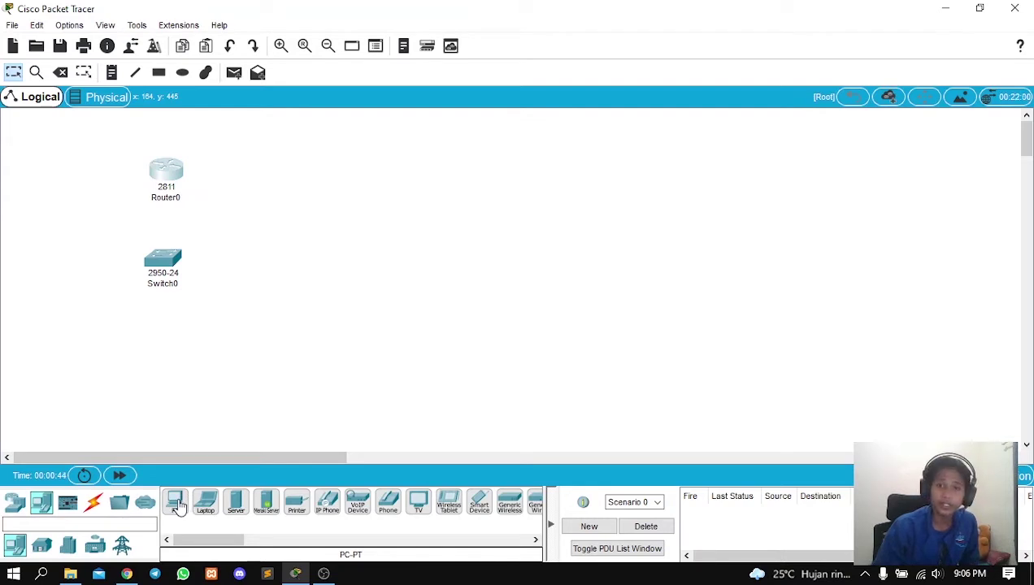
left_click(176, 504)
left_click(98, 346)
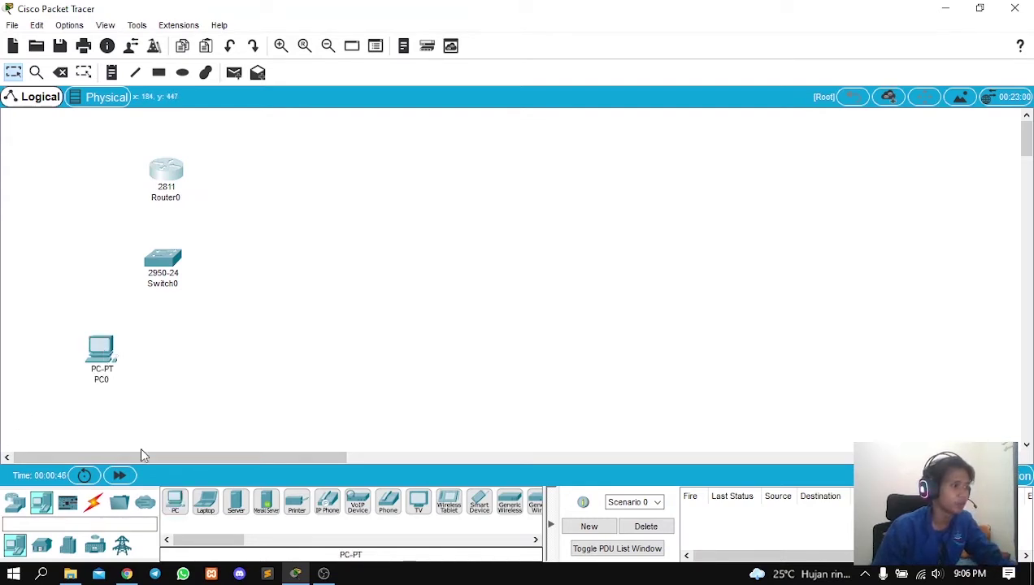
left_click(236, 504)
left_click(229, 350)
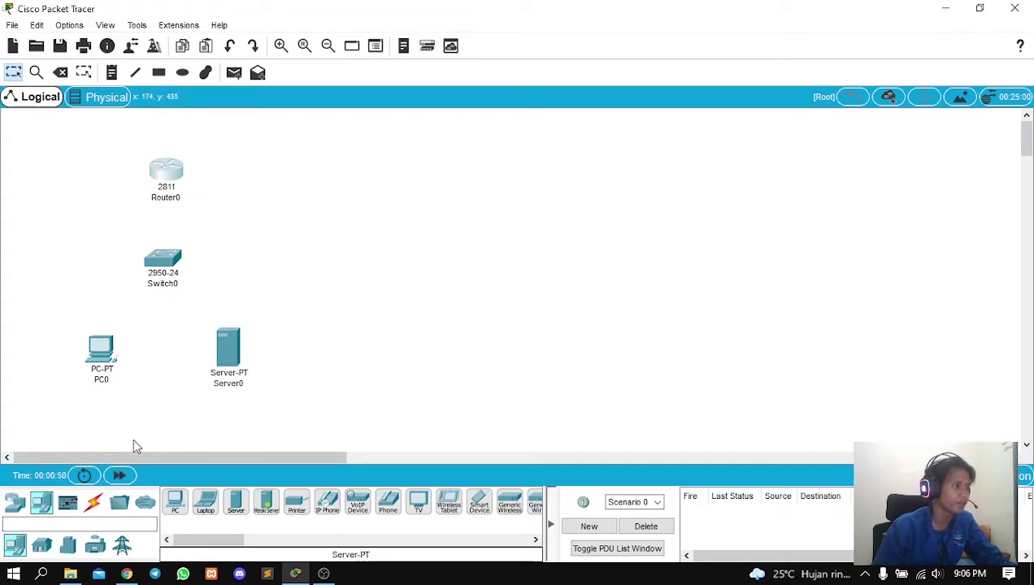
Connect Router0's FastEthernet0/0 port to Switch0 with a copper straight-through cable.
left_click(95, 506)
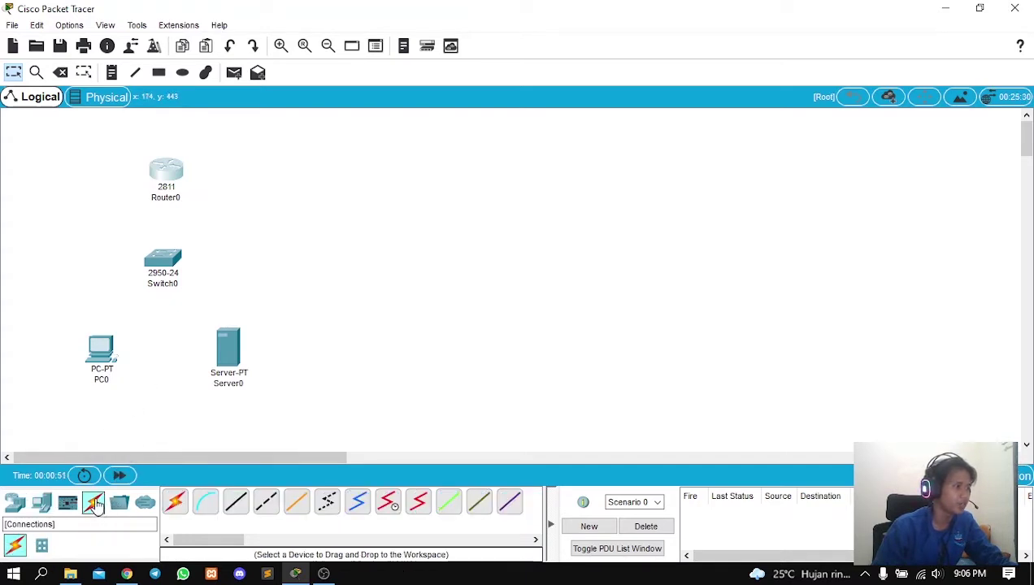
left_click(240, 501)
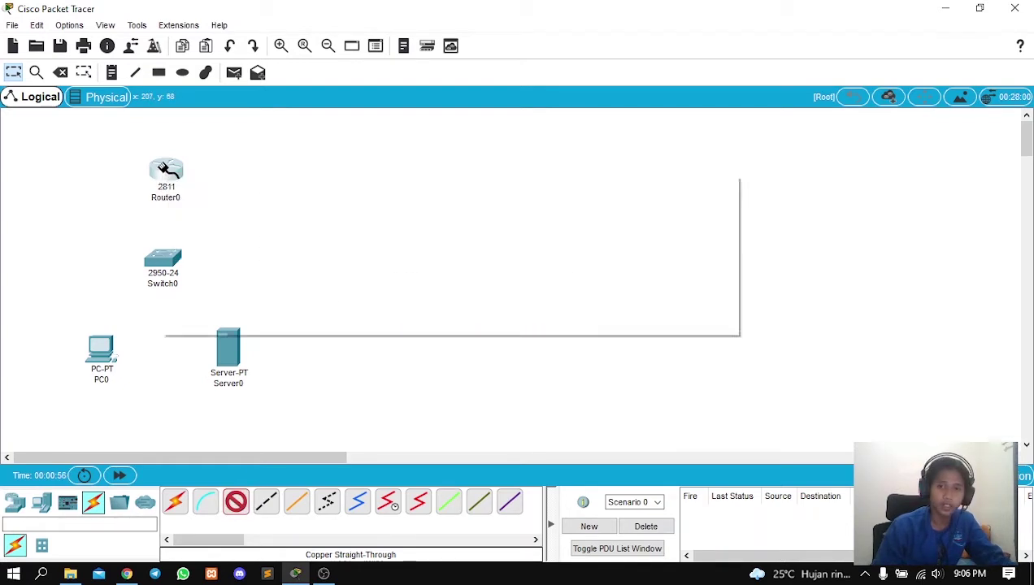
left_click(164, 167)
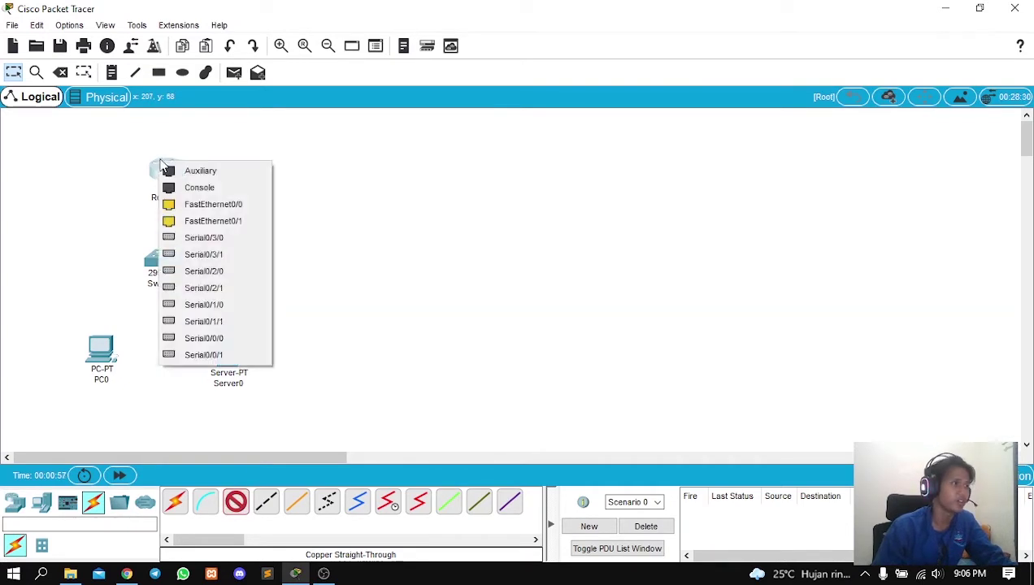
left_click(218, 203)
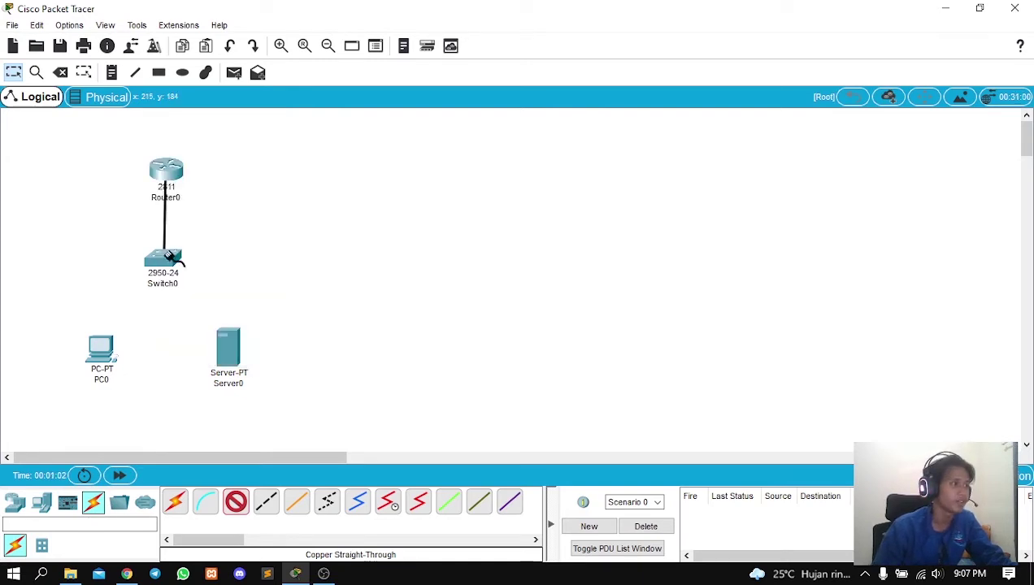
left_click(160, 258)
left_click(218, 44)
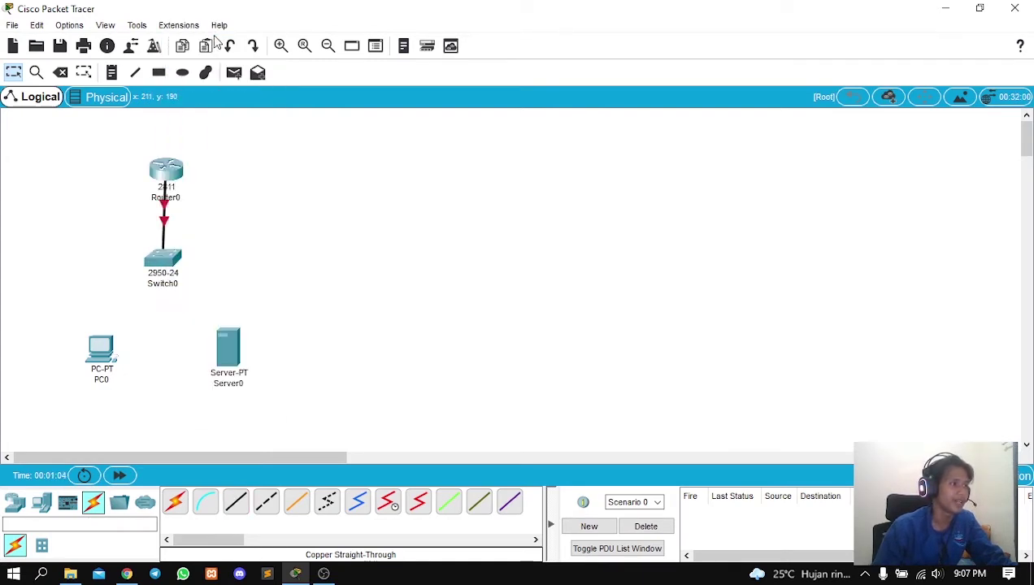
Connect PC0's FastEthernet0 port to Switch0 with a copper straight-through cable.
left_click(236, 504)
left_click(106, 346)
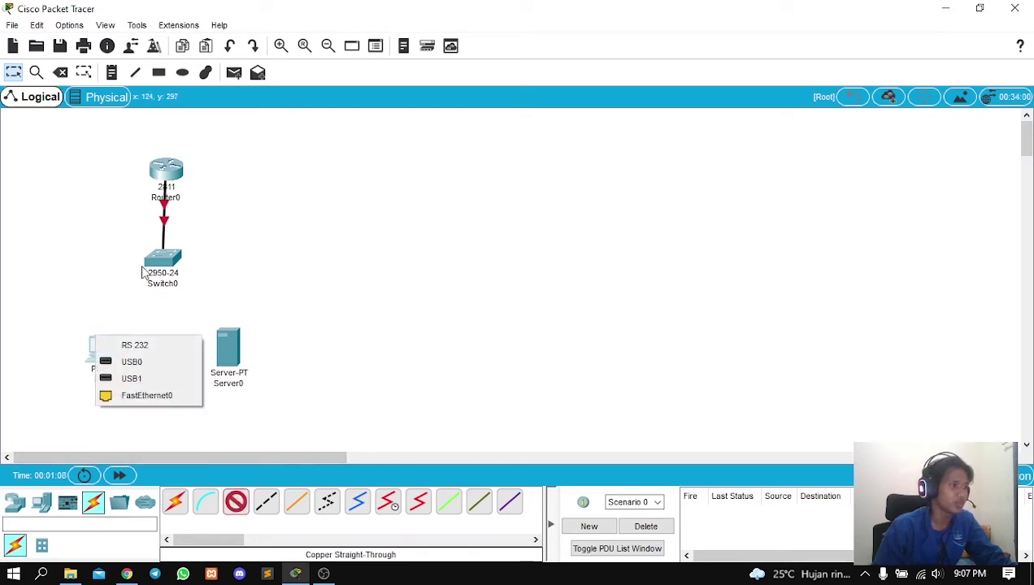
left_click(149, 401)
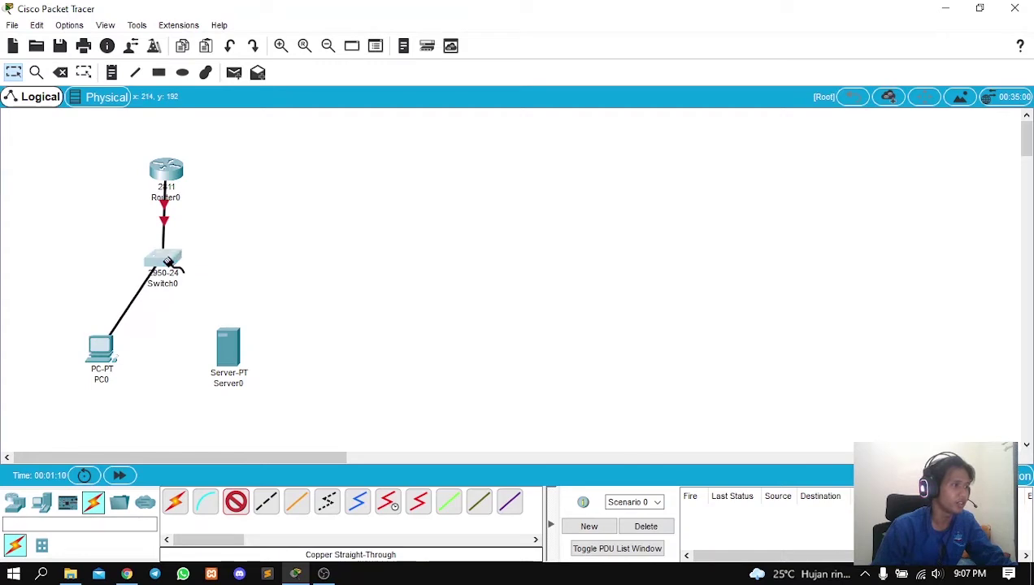
left_click(162, 260)
left_click(232, 29)
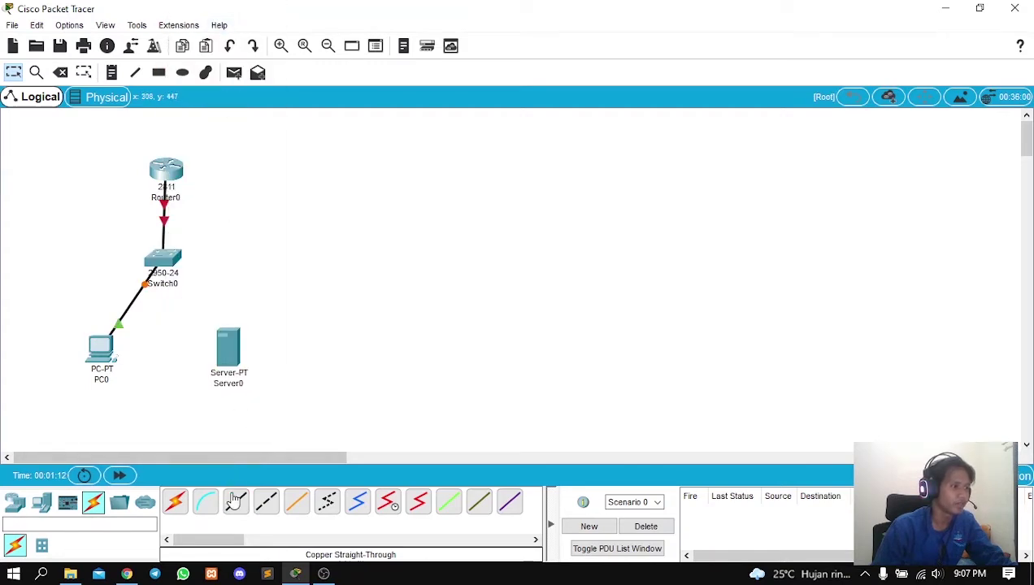
Connect Server0's FastEthernet0 port to Switch0's FastEthernet0/3 port with a copper straight-through cable.
left_click(233, 356)
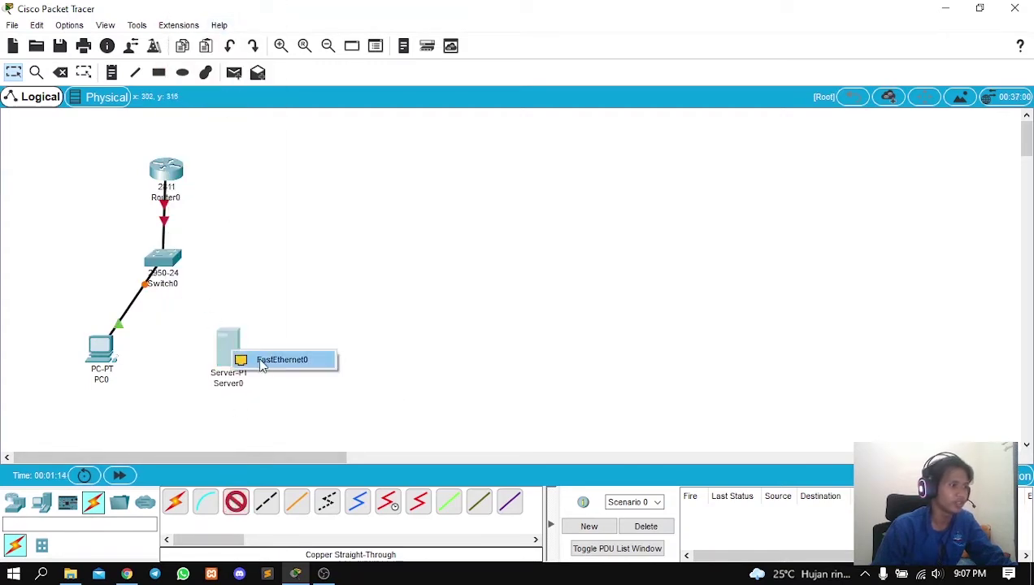
left_click(239, 360)
left_click(159, 258)
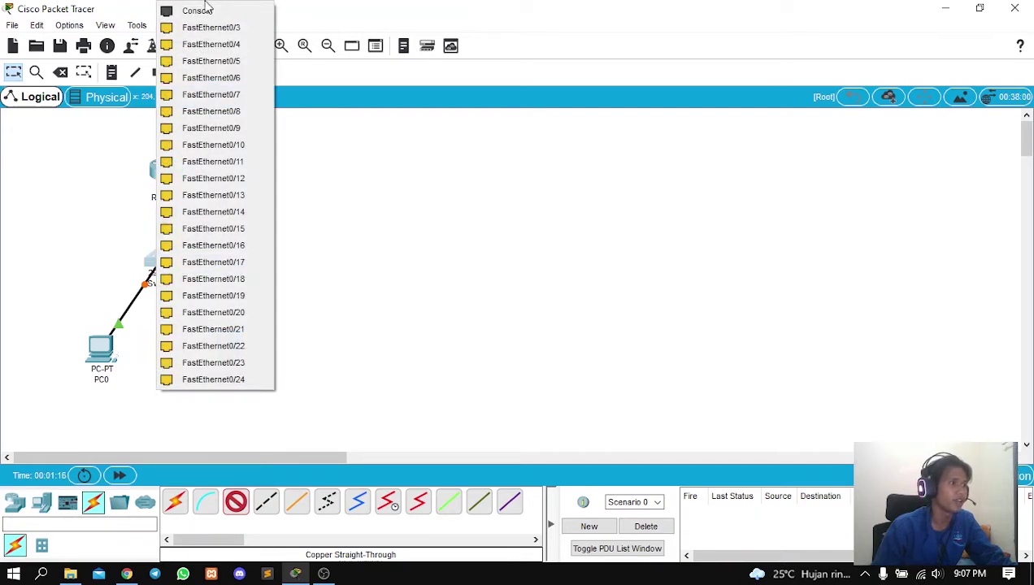
left_click(224, 28)
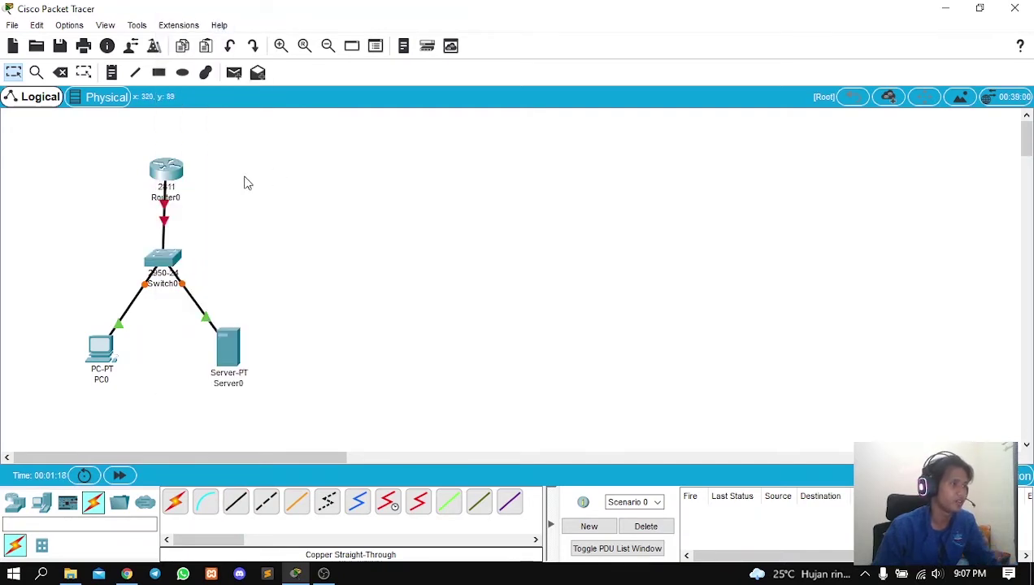
Shift Router0, Switch0, Server0 and PC0 to the right, keeping the PC and server spread on either side below the switch.
left_click_drag(185, 175, 231, 173)
left_click_drag(173, 263, 216, 264)
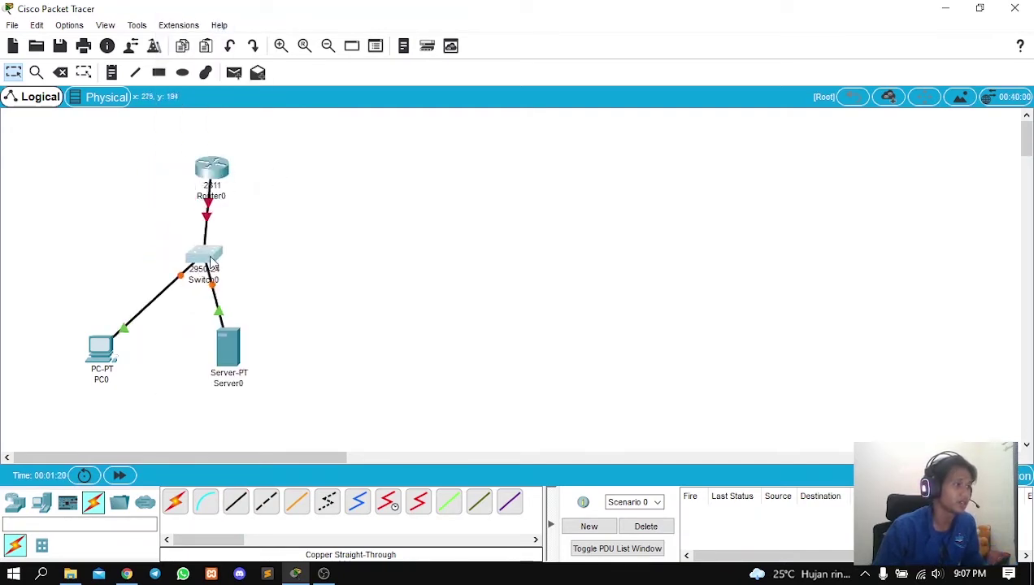
left_click_drag(228, 345, 279, 348)
left_click_drag(111, 350, 155, 343)
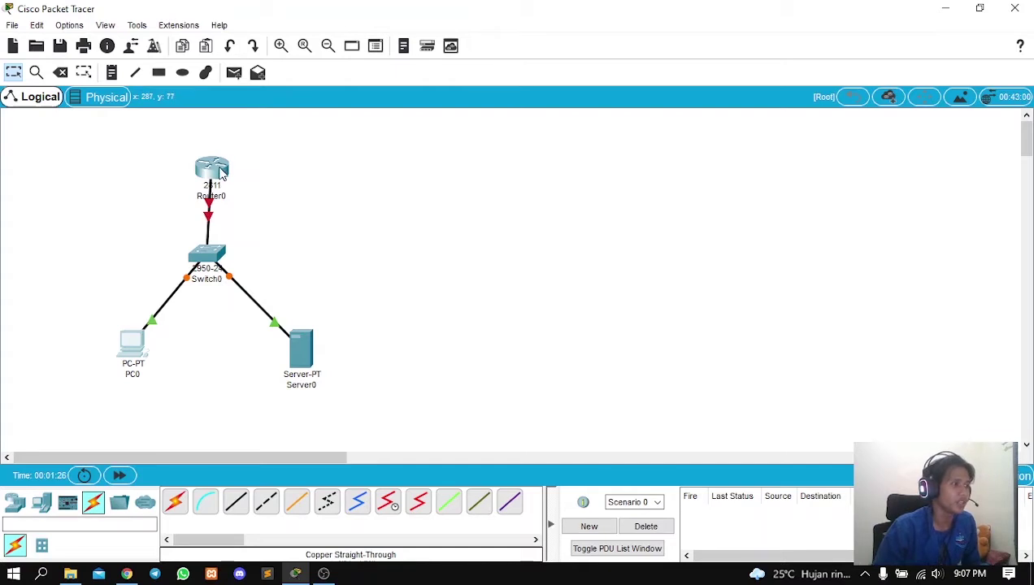
Duplicate Router0 and place the copy well to its right at about the same height.
left_click_drag(220, 172, 462, 168)
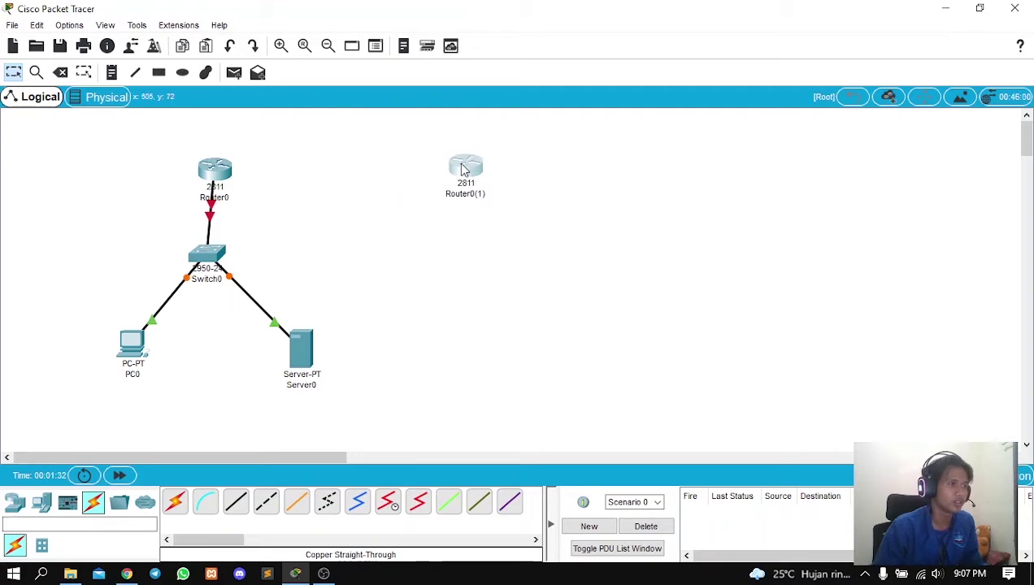
left_click(213, 169)
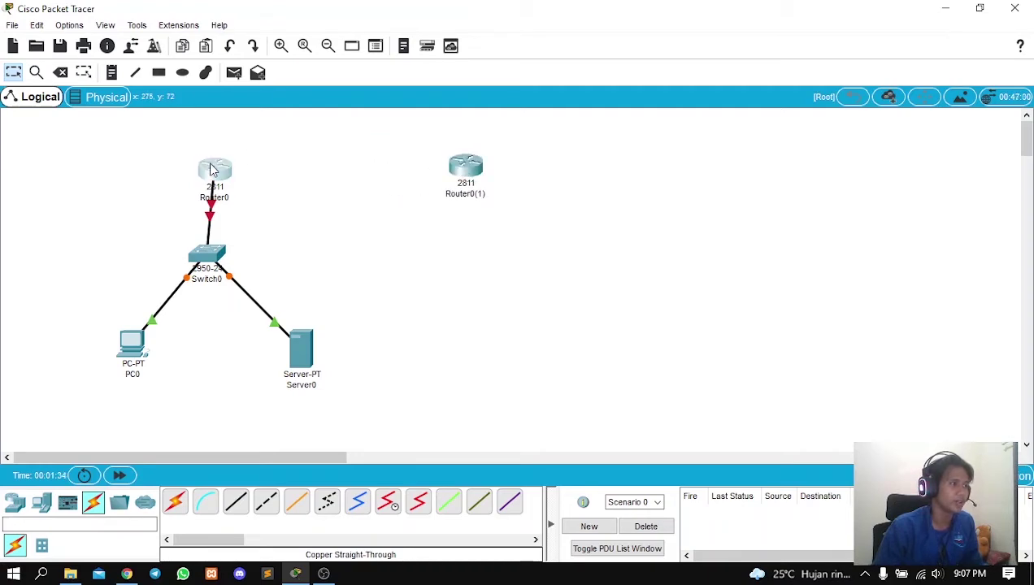
Examine the hardware modules available for Router0, down to the end of the module list.
left_click(211, 169)
key("Escape")
left_click(217, 170)
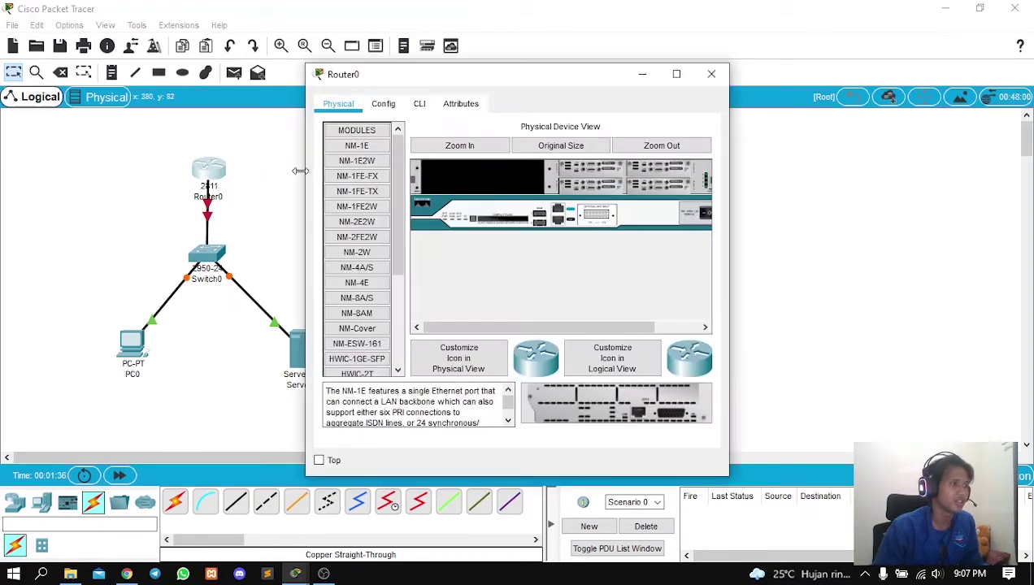
left_click(715, 80)
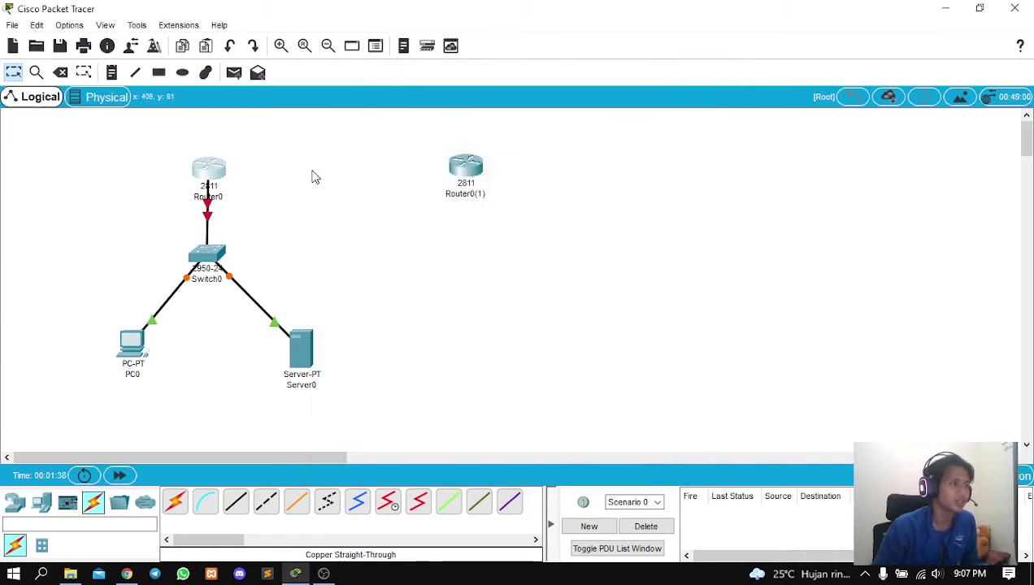
left_click(210, 176)
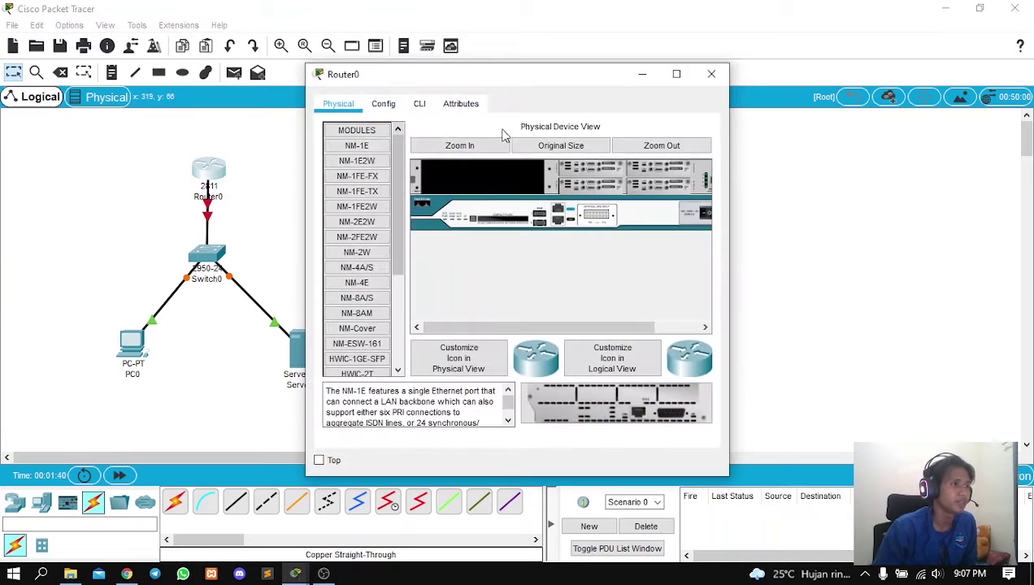
left_click_drag(398, 196, 406, 302)
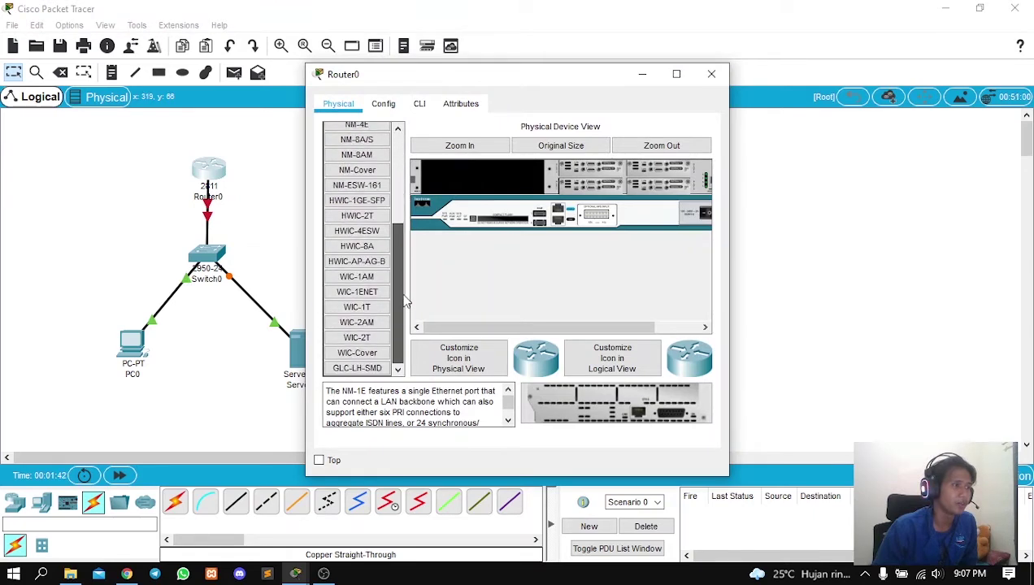
left_click(711, 75)
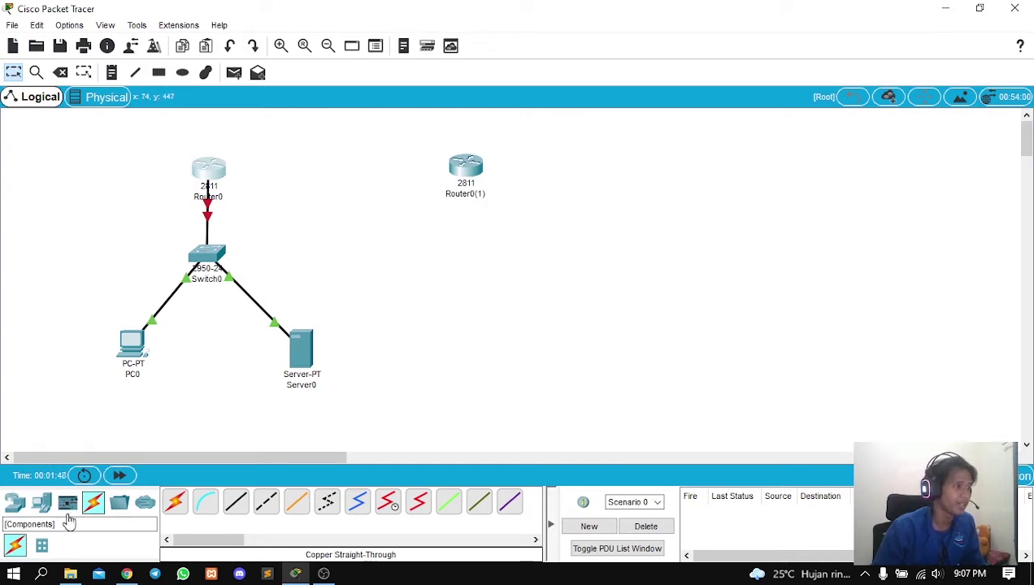
Place a 2950-24 switch directly below the duplicated router Router0(1).
left_click(15, 502)
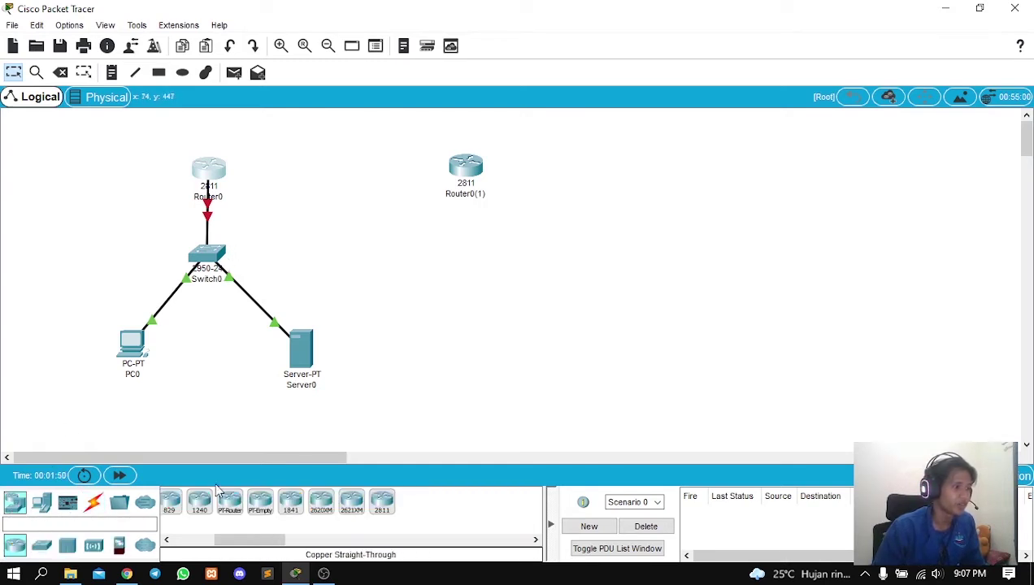
left_click(43, 546)
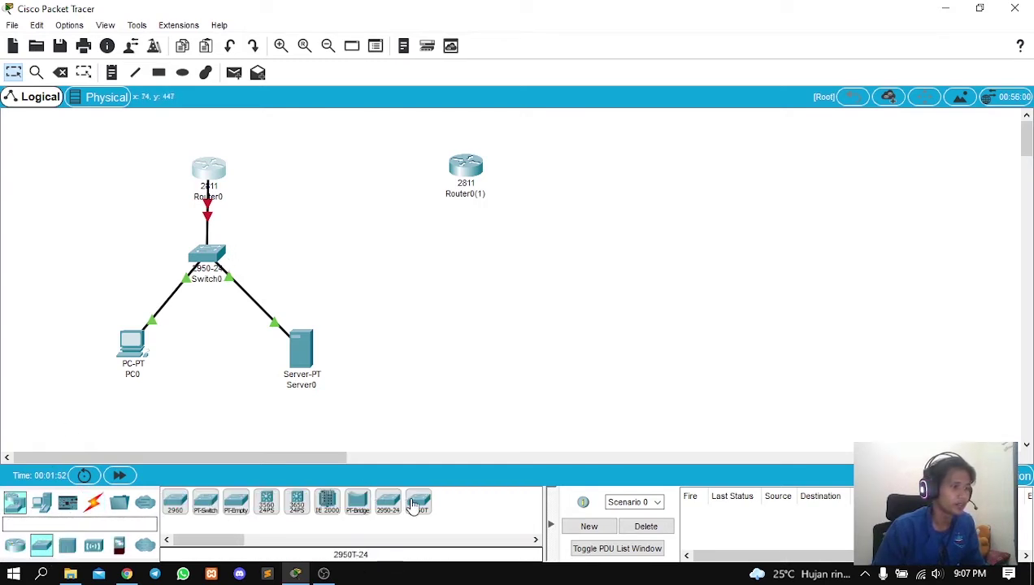
left_click(389, 506)
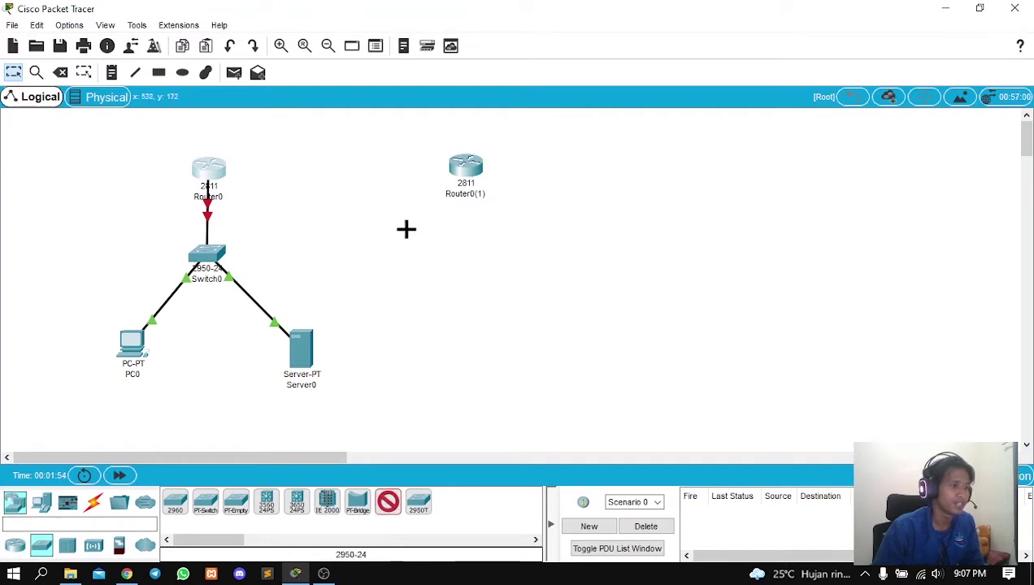
left_click(461, 250)
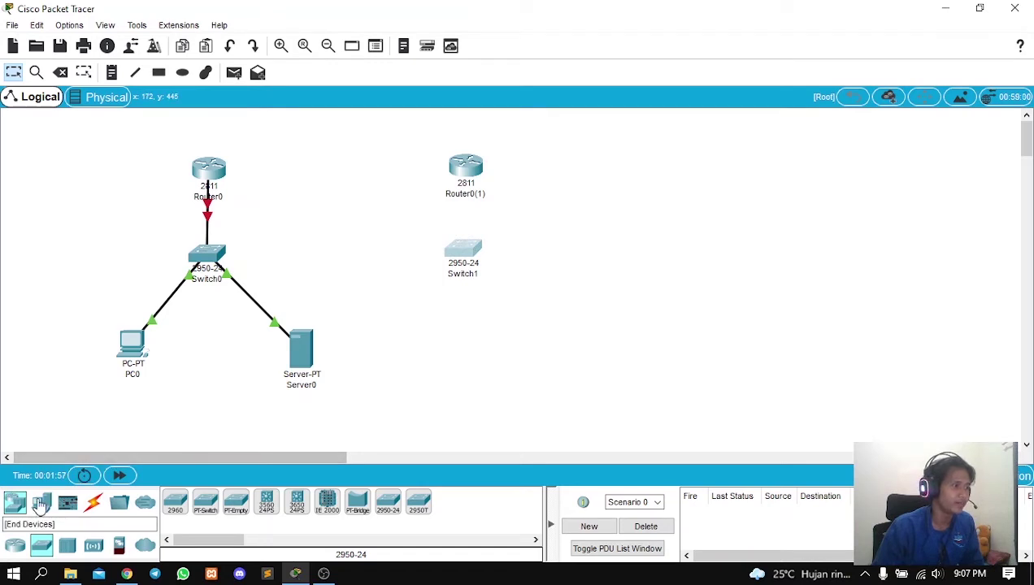
Add two servers side by side below Switch1, one on either side of it.
left_click(41, 499)
left_click(235, 500)
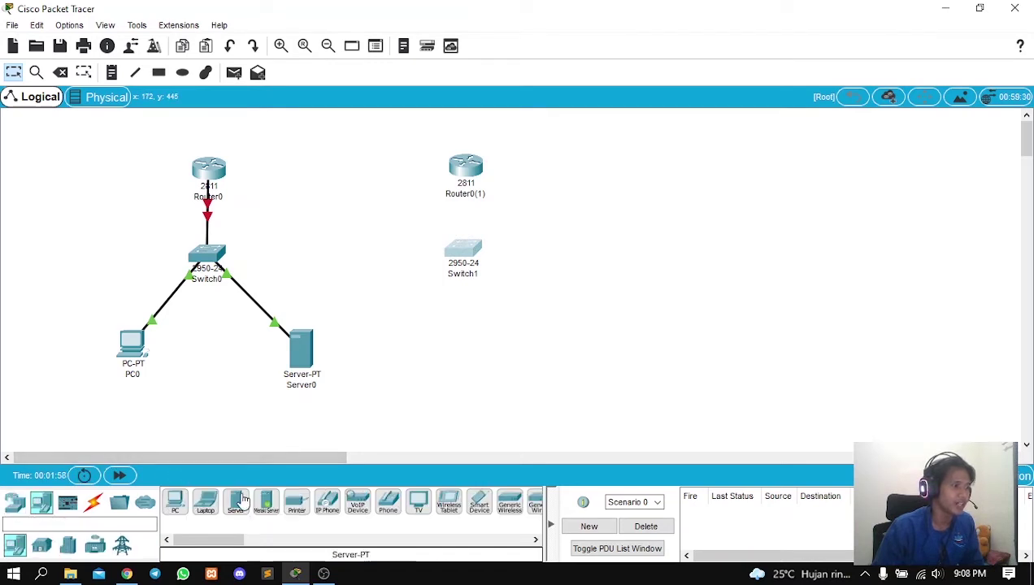
left_click(422, 348)
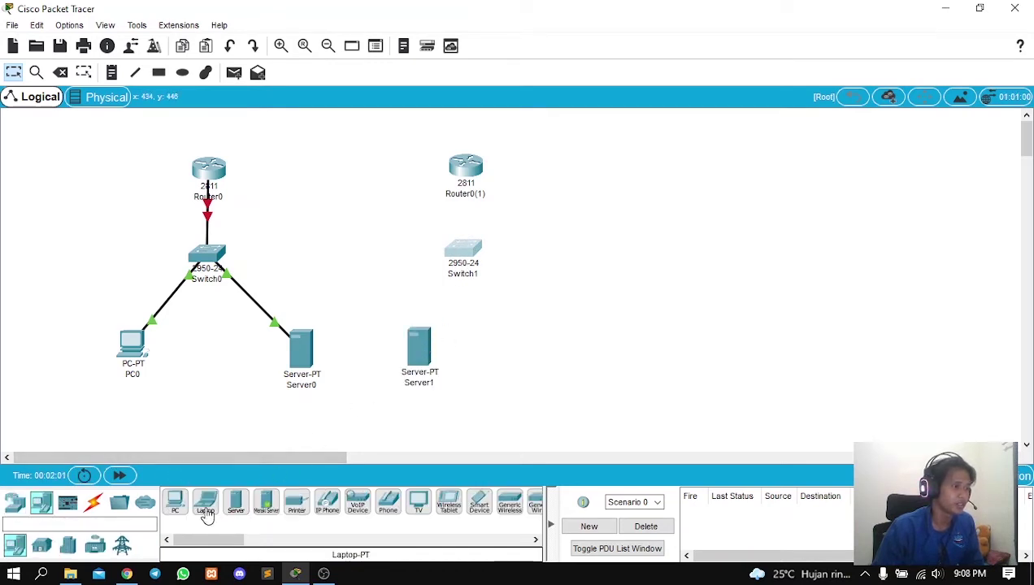
left_click(236, 501)
left_click(537, 351)
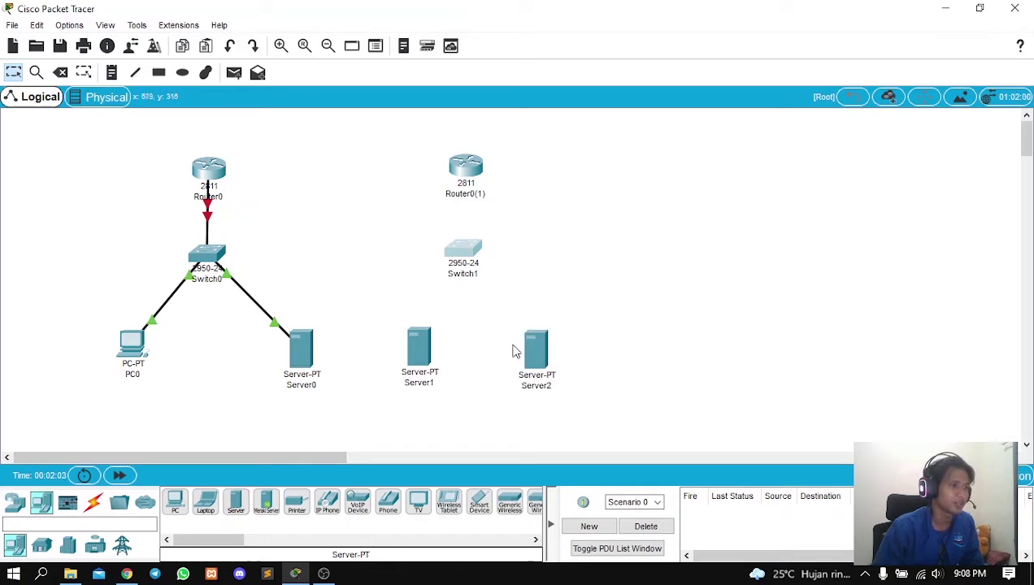
Rename Server0, the server connected to Switch0, as DNS.
left_click(316, 387)
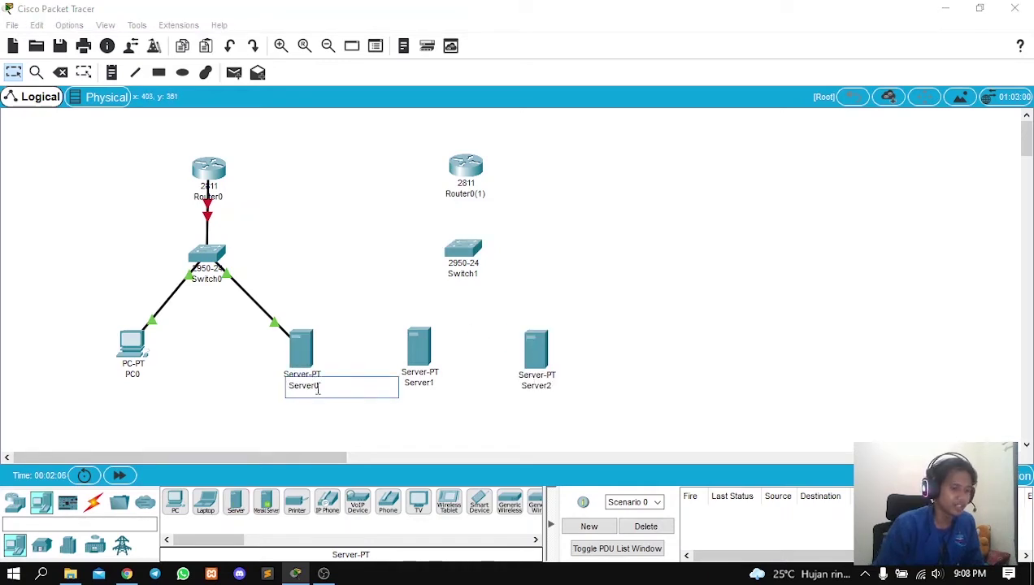
key("Home")
key("Delete")
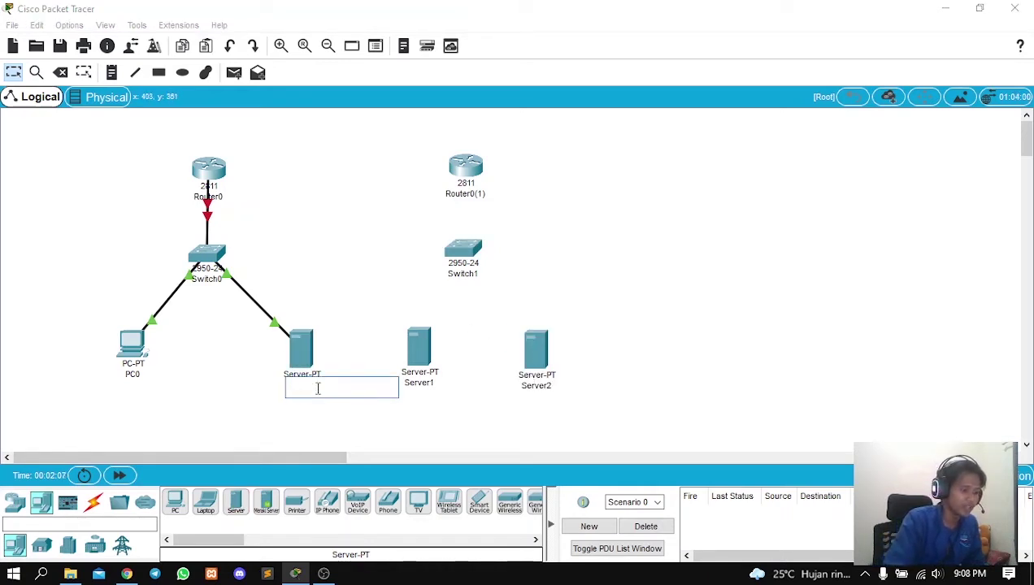
type("DNS")
left_click(482, 417)
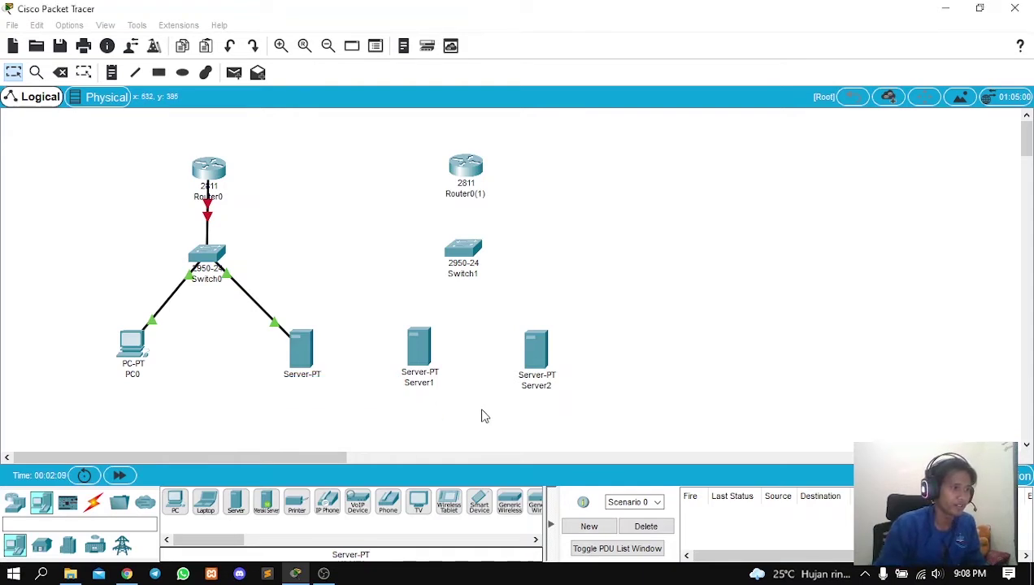
Rename Server1 below Switch1 as Server-instagram.
left_click(433, 382)
double_click(444, 384)
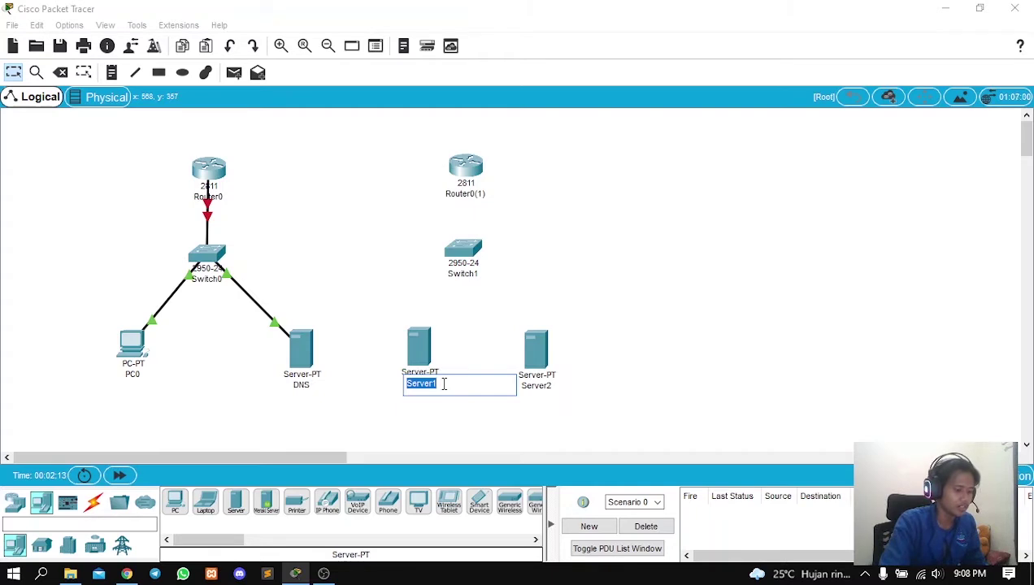
type("S")
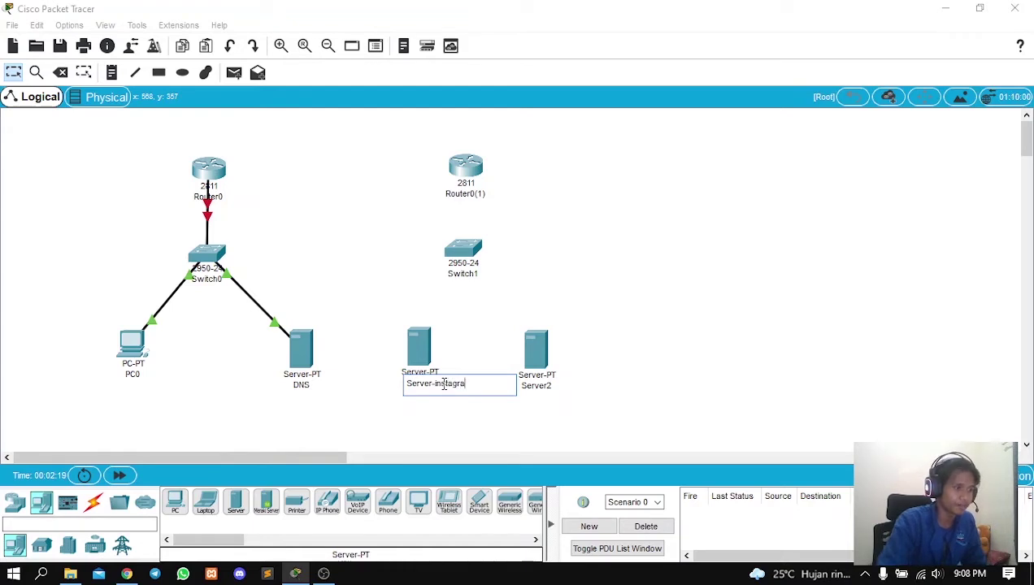
key("Return")
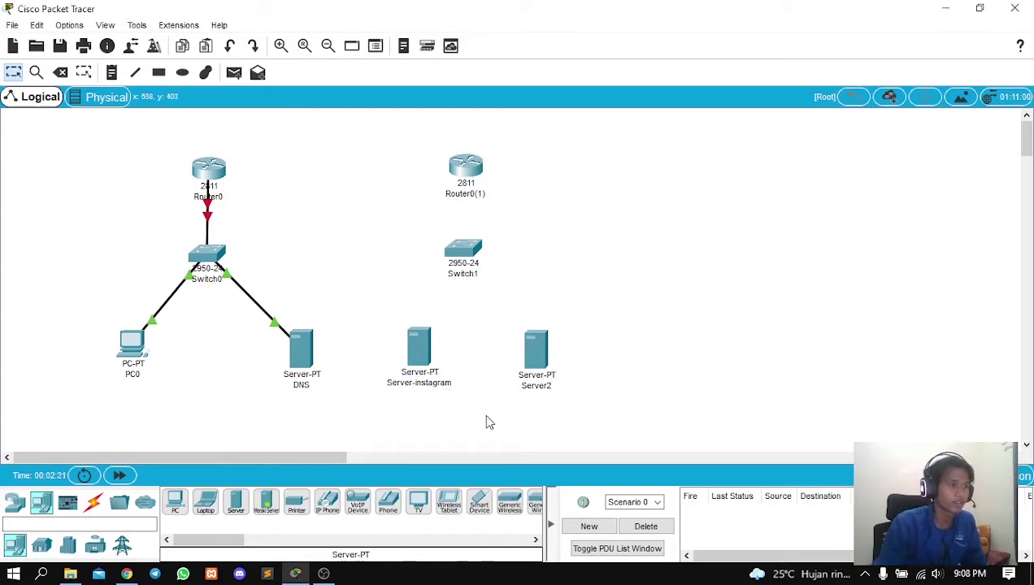
Rename Server2 below Switch1 as Server-facebook.
left_click(536, 385)
key("BackSpace")
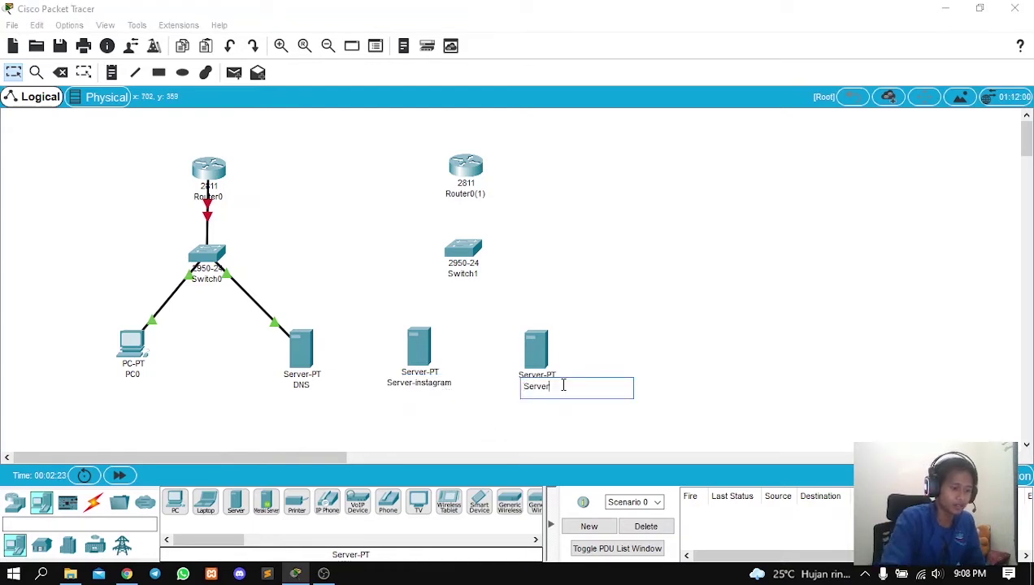
type("-facebook")
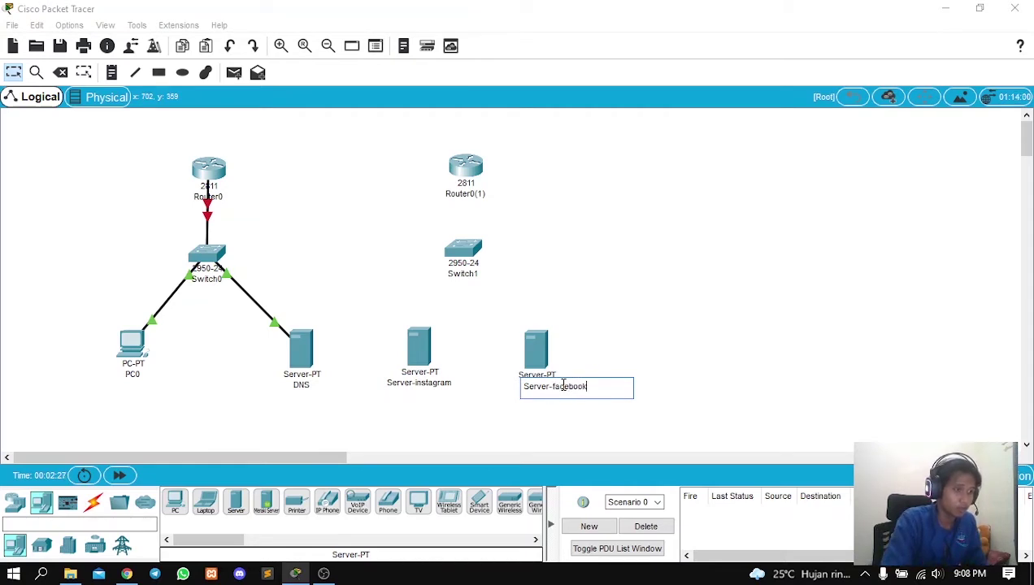
key("Return")
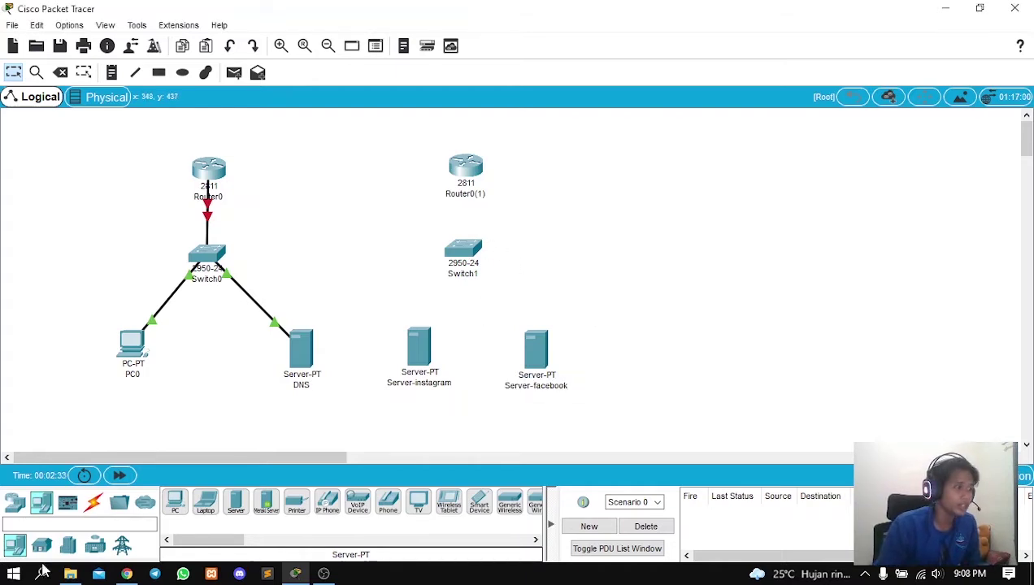
Connect Router0(1)'s FastEthernet0/0 port to Switch1's FastEthernet0/1 port with a copper straight-through cable.
left_click(93, 502)
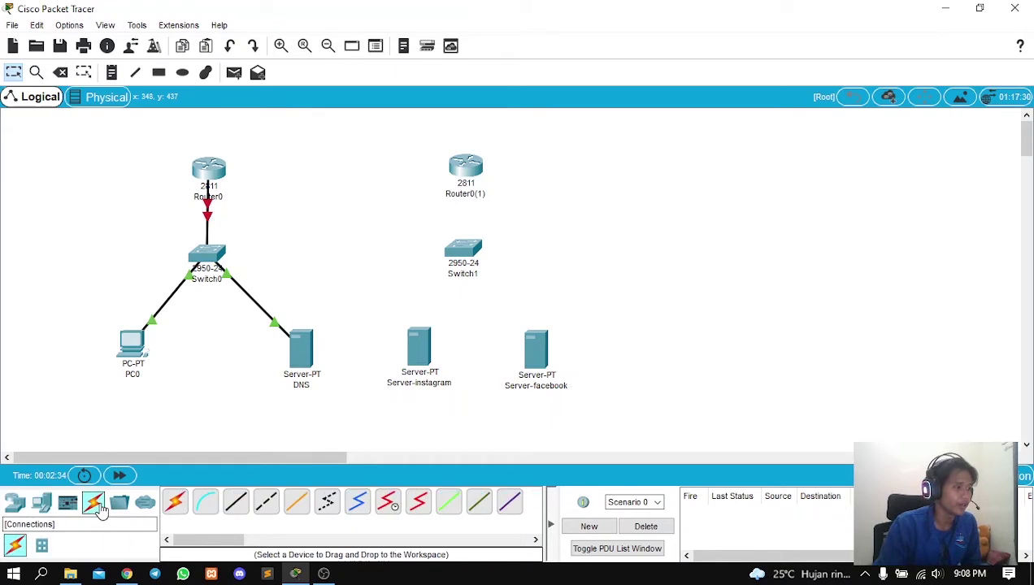
left_click(236, 505)
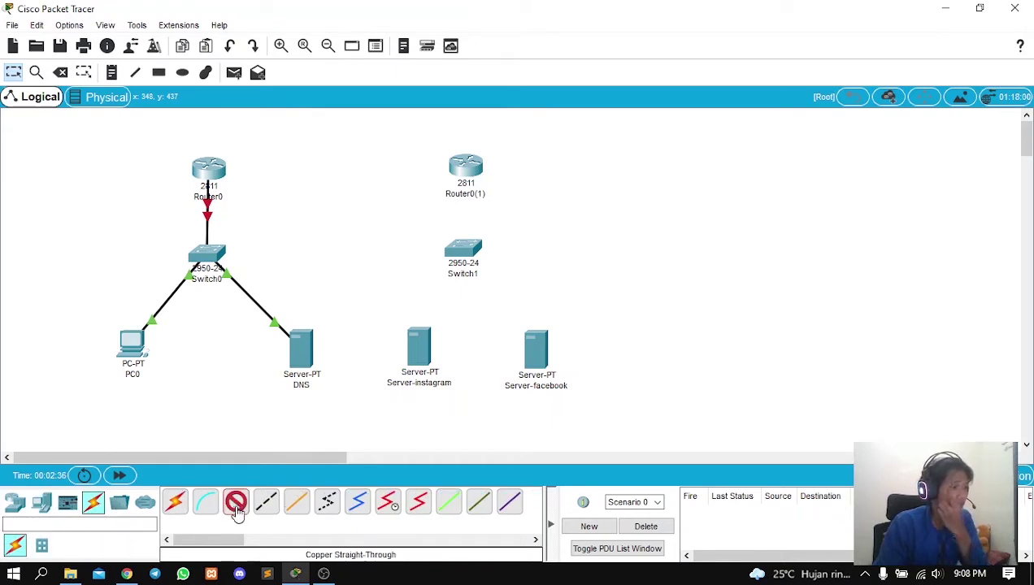
left_click(465, 165)
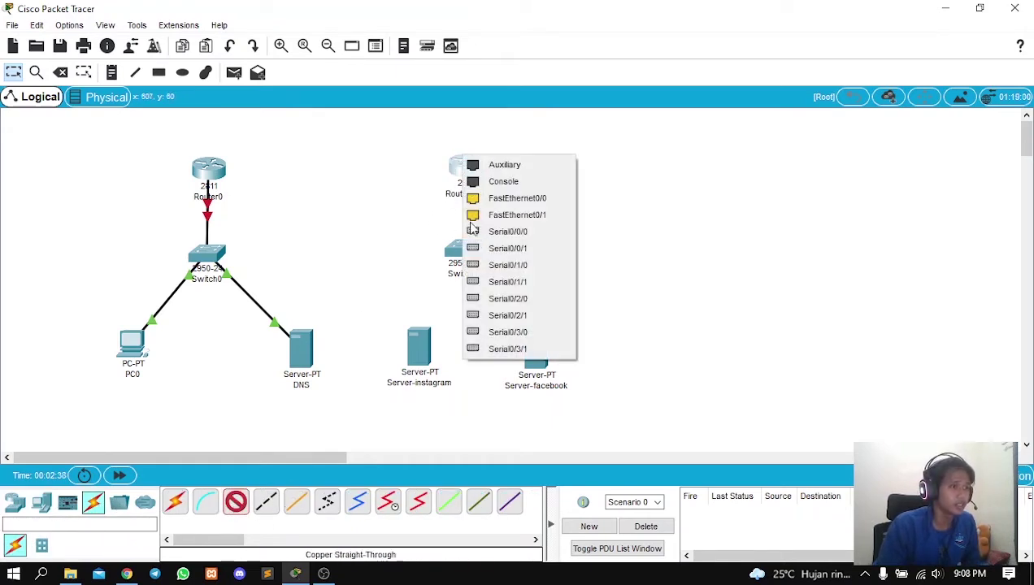
left_click(517, 198)
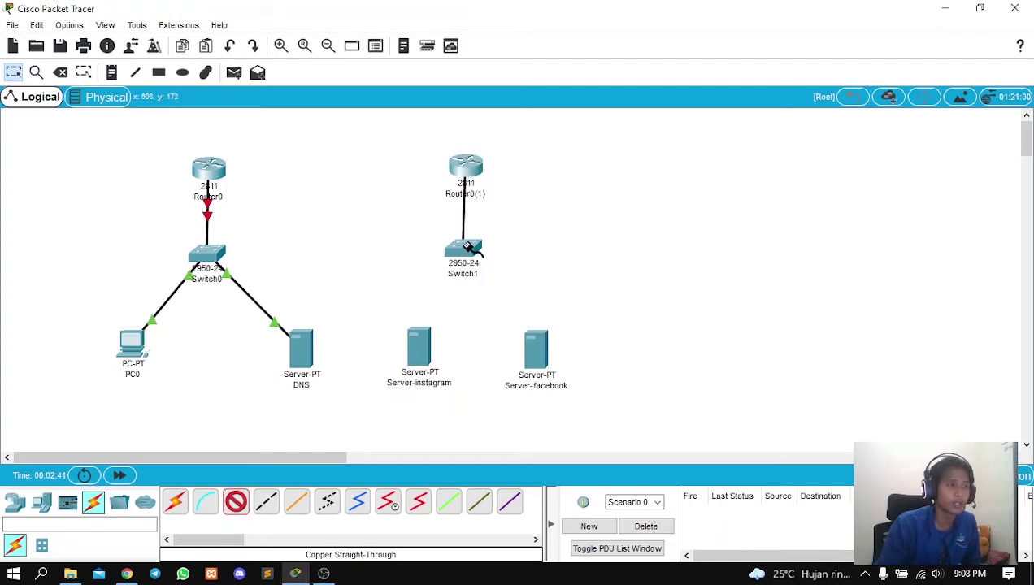
left_click(463, 248)
left_click(512, 29)
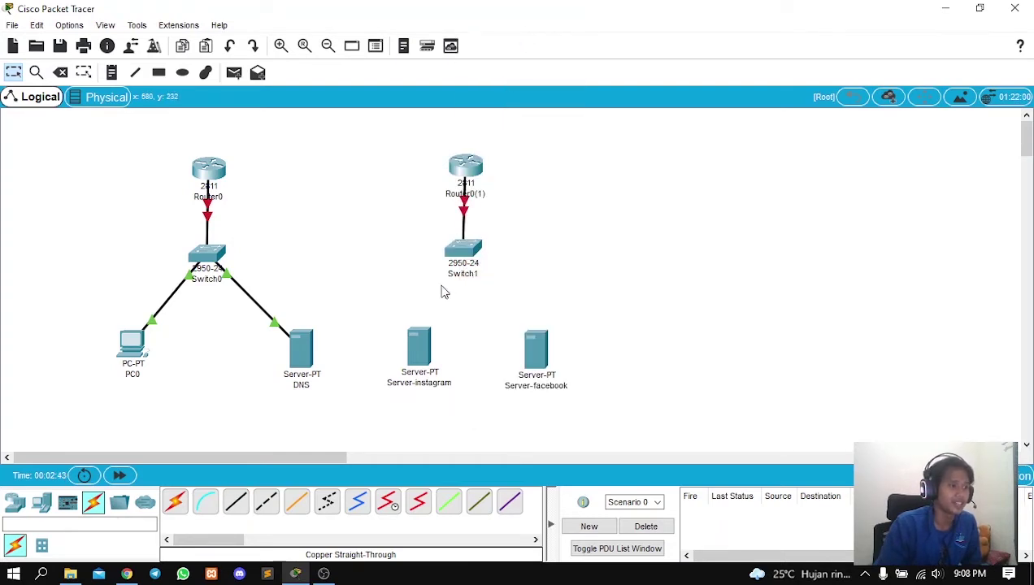
Connect Server-instagram to Switch1's FastEthernet0/2 port with a copper straight-through cable.
left_click(241, 503)
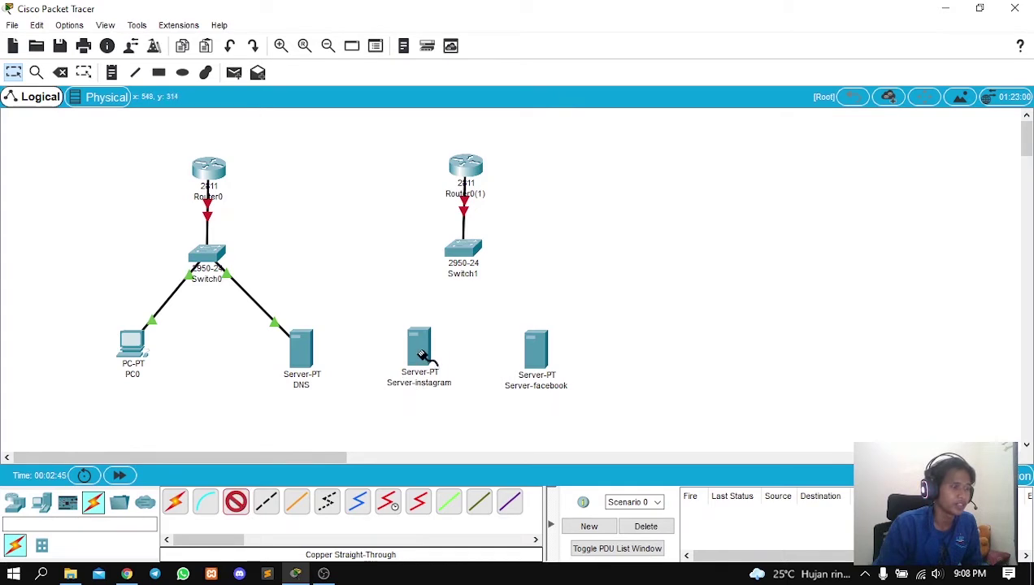
left_click(422, 355)
left_click(446, 363)
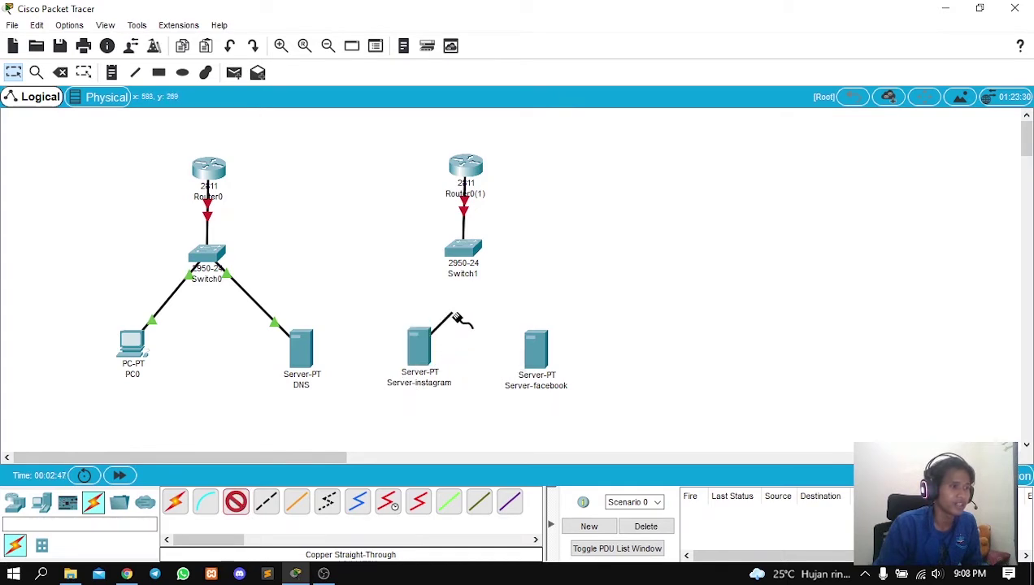
left_click(462, 246)
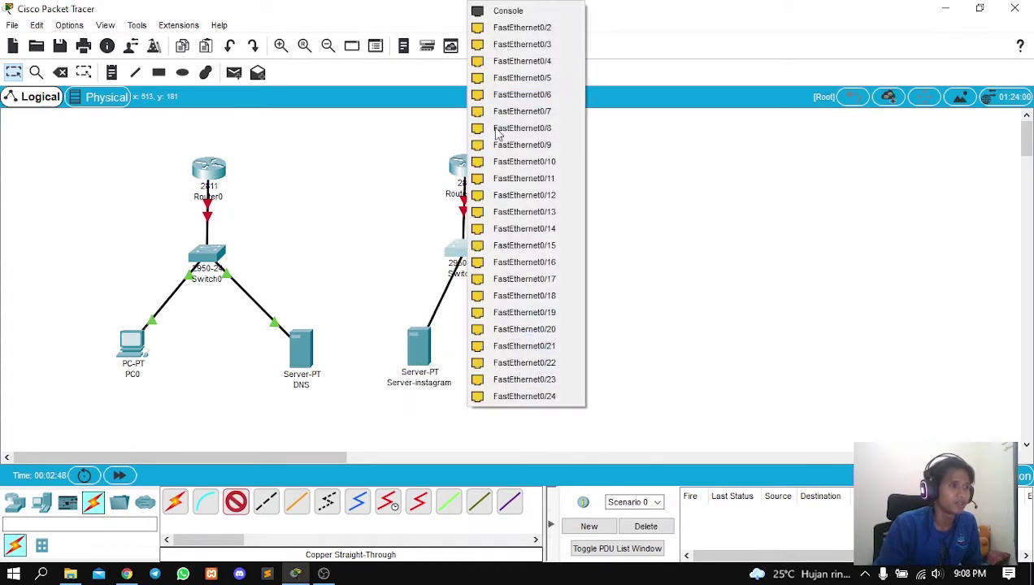
left_click(512, 28)
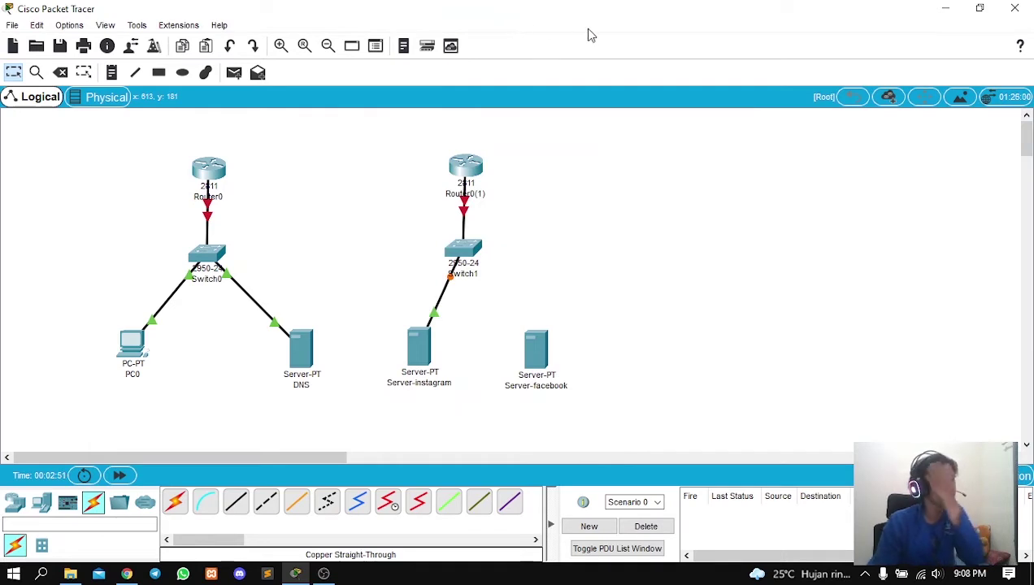
Connect Server-facebook to Switch1's FastEthernet0/3 port with a copper straight-through cable.
left_click(234, 504)
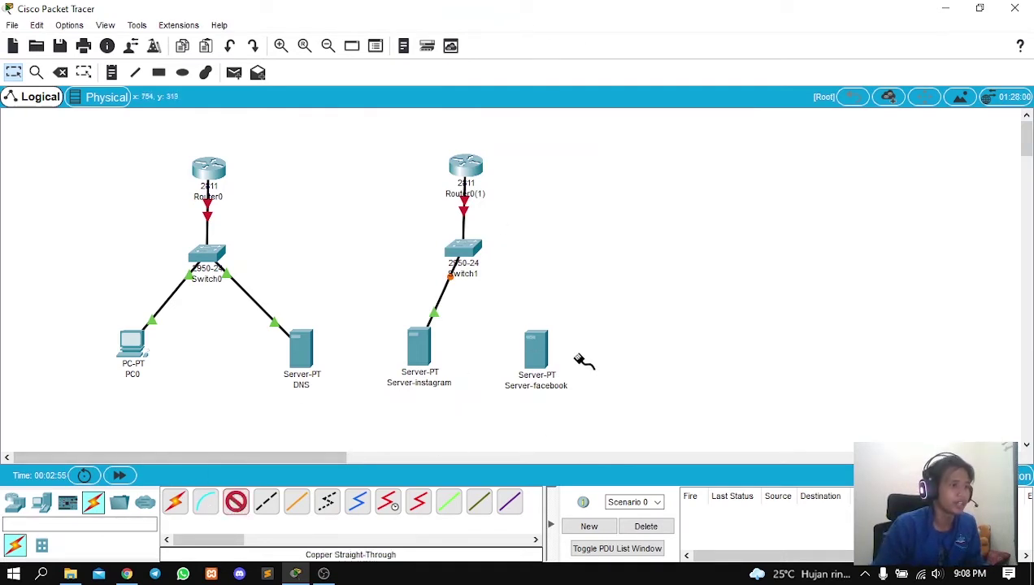
left_click(539, 348)
left_click(565, 358)
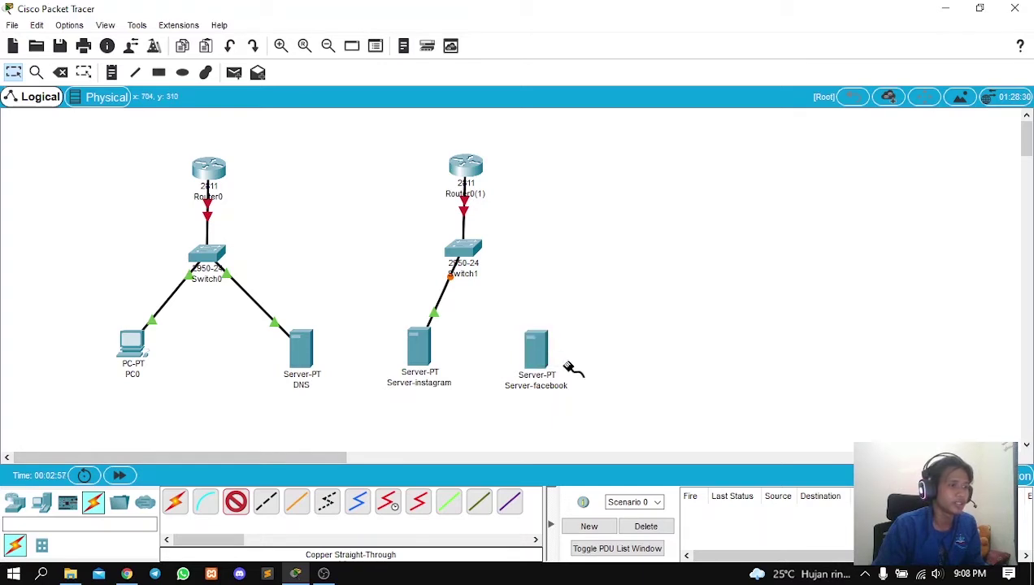
left_click(474, 249)
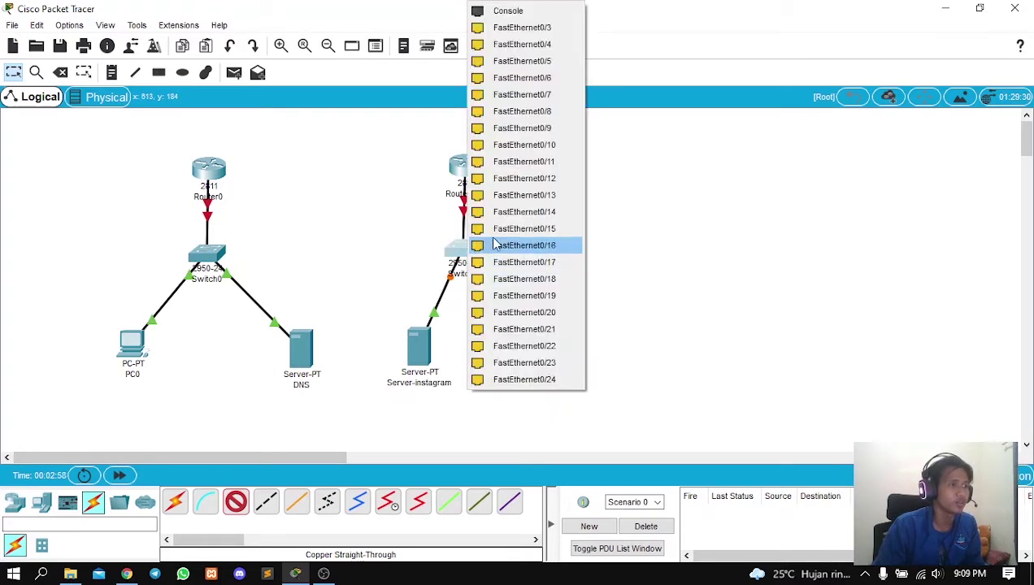
left_click(532, 31)
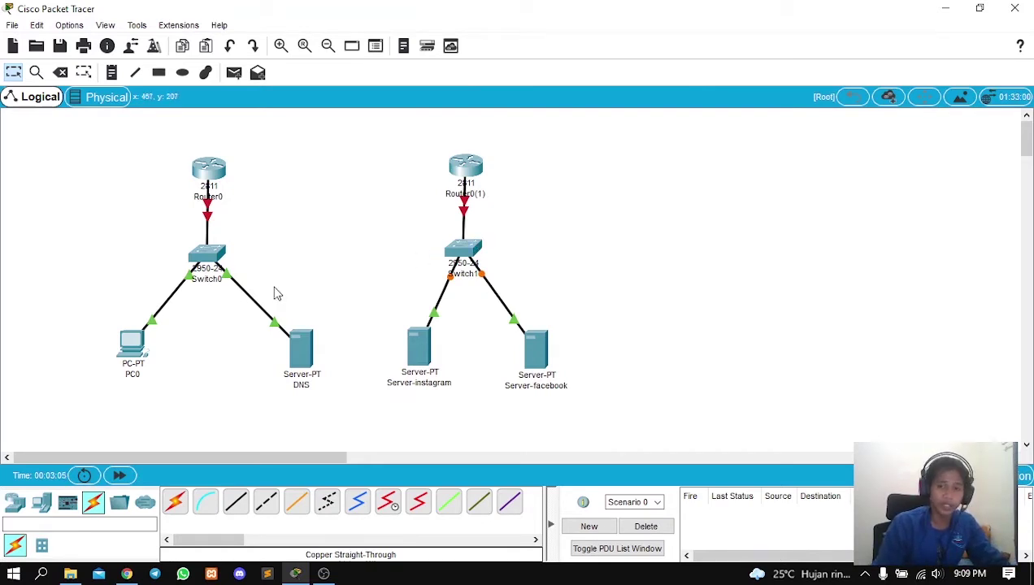
Connect Router0's Serial0/3/0 port to Router0(1)'s Serial0/0/0 port with a Serial DCE cable.
left_click(387, 502)
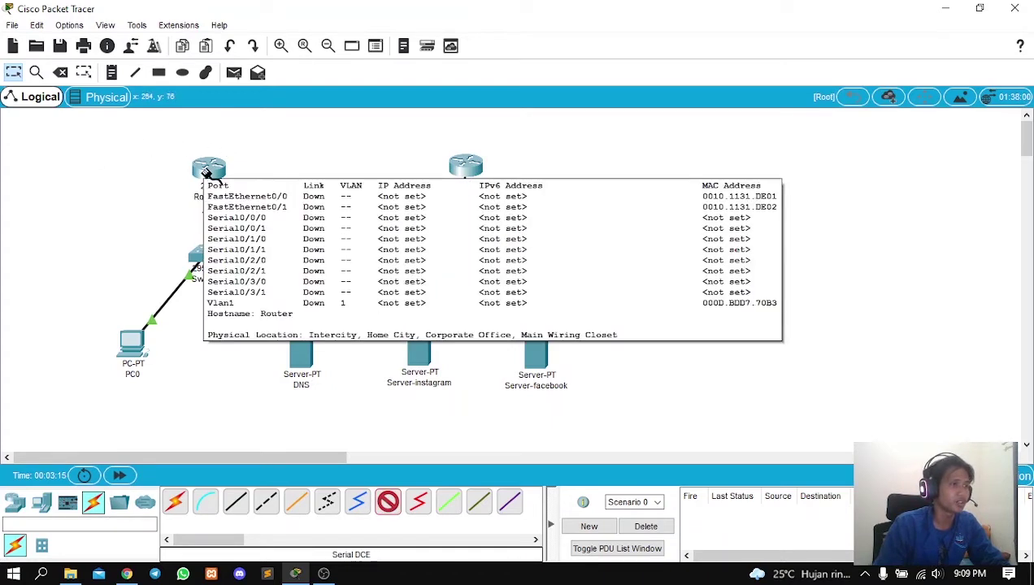
left_click(209, 170)
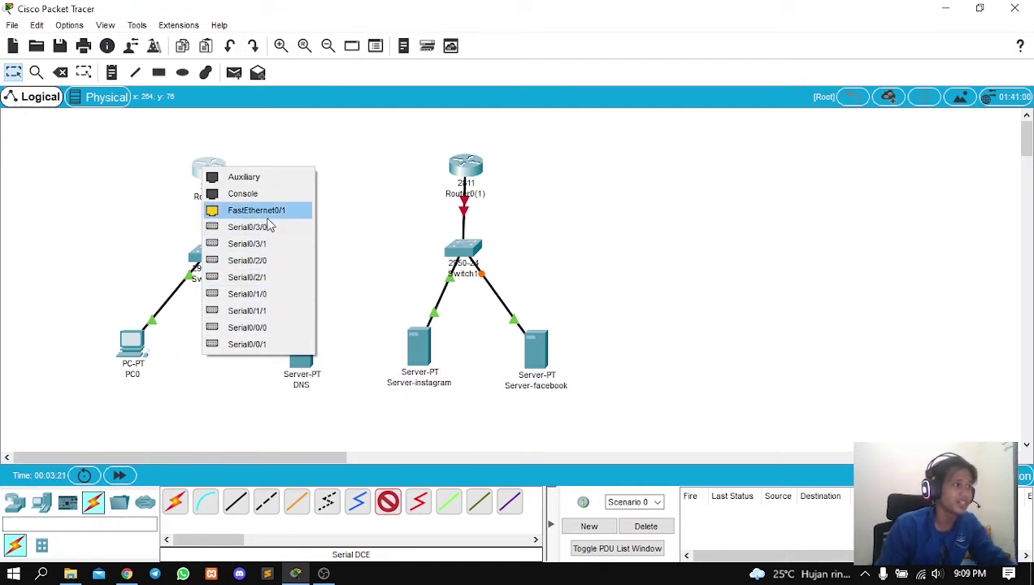
left_click(269, 227)
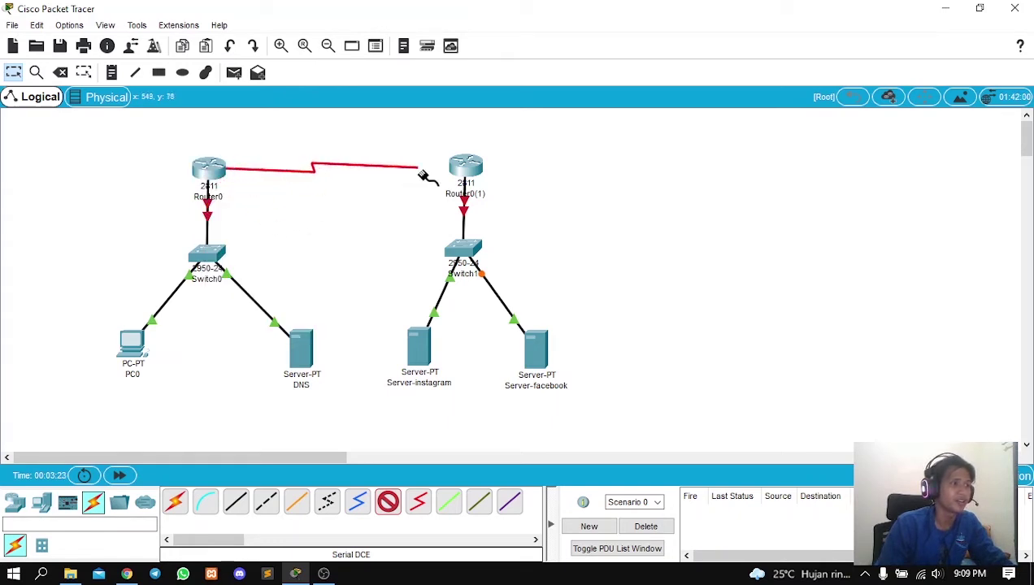
left_click(467, 170)
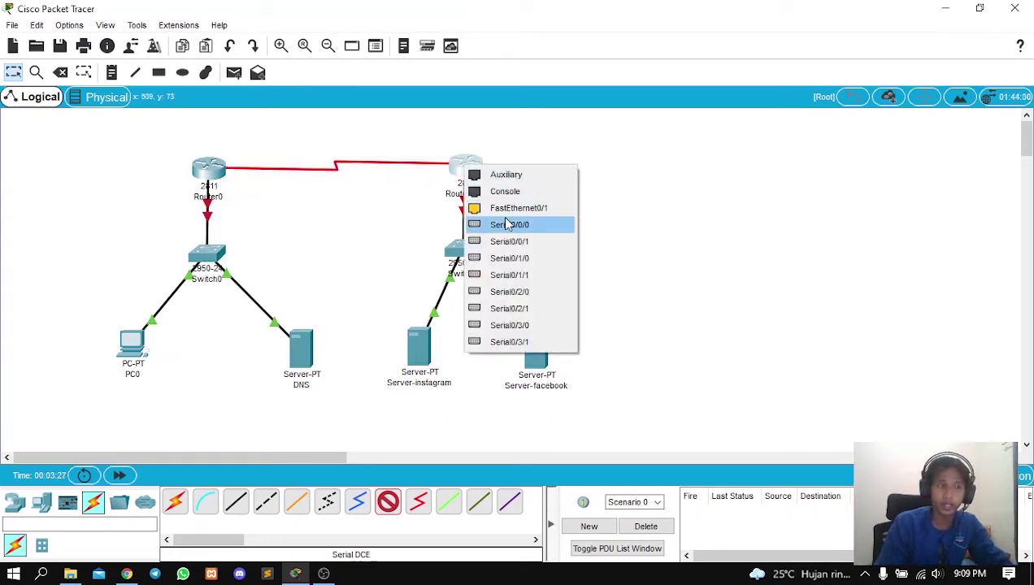
left_click(506, 225)
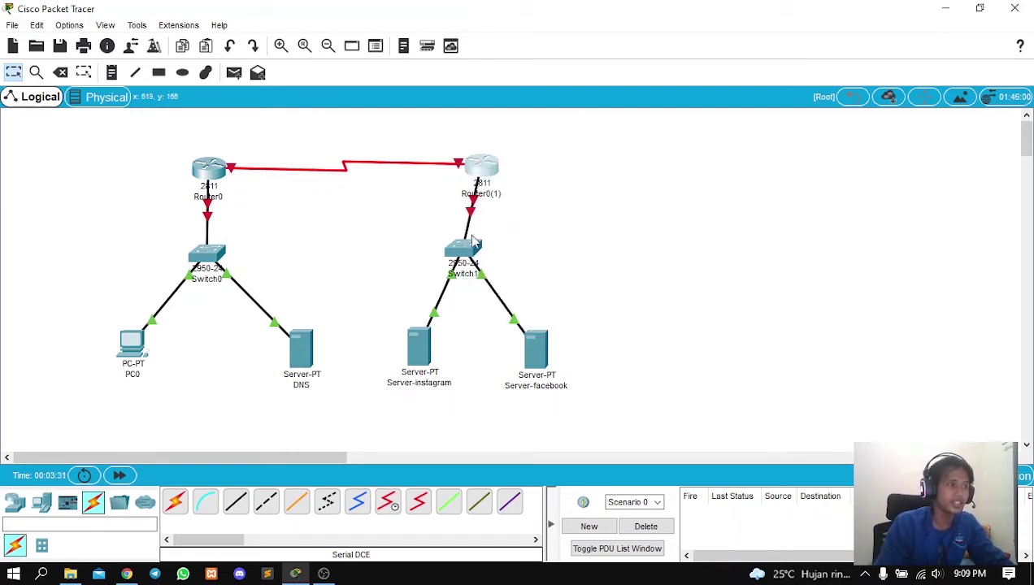
Shift Switch1, Server-instagram and Server-facebook slightly right so they line up beneath Router0(1).
left_click_drag(466, 246, 482, 249)
left_click_drag(409, 358, 417, 357)
left_click_drag(526, 341, 534, 341)
Move Router0, Switch0 and PC0 slightly right and nudge the DNS server up and left to tidy that branch.
left_click_drag(192, 171, 205, 171)
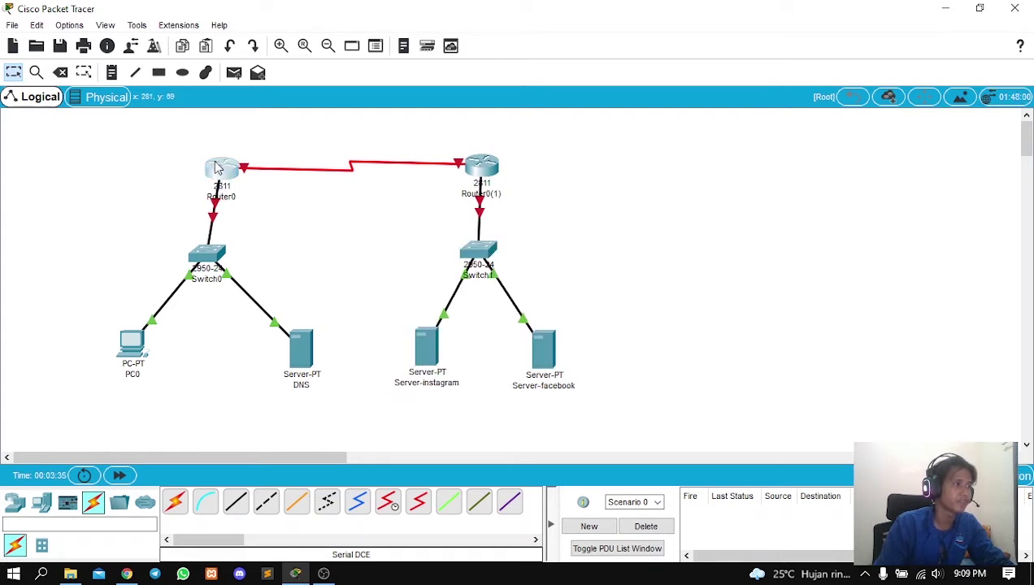
left_click_drag(204, 254, 211, 256)
left_click_drag(132, 341, 153, 341)
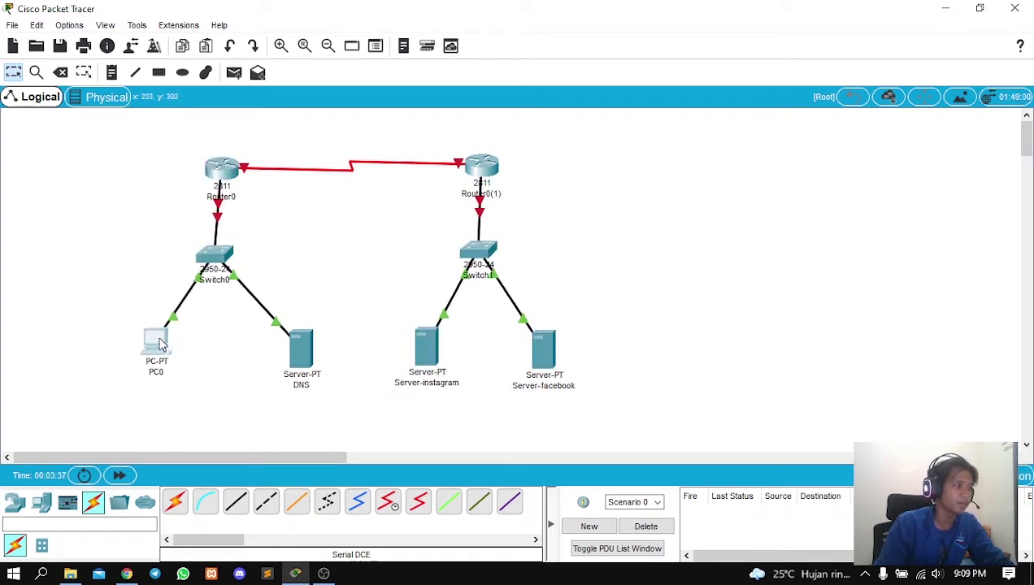
left_click_drag(301, 339, 296, 331)
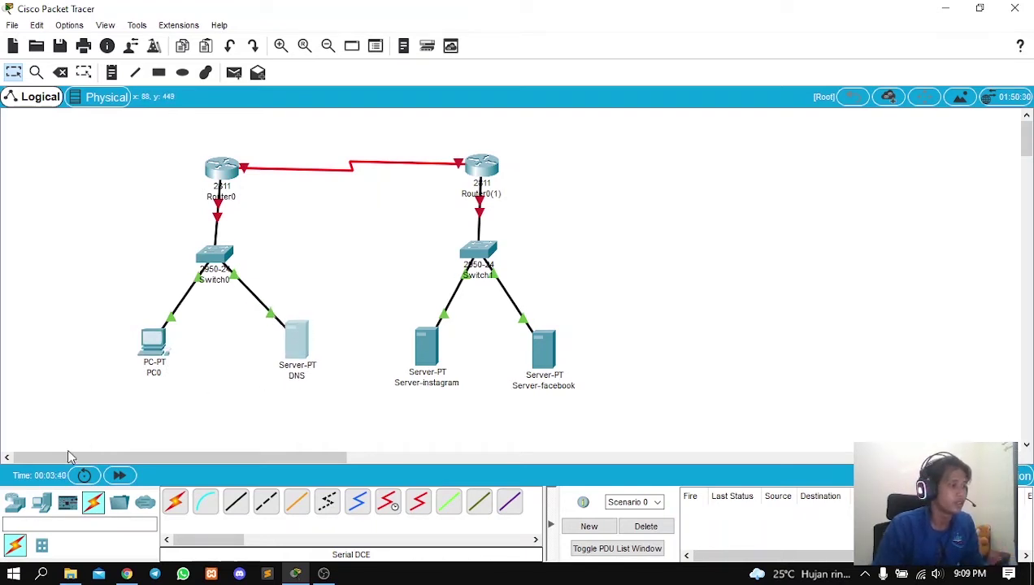
Place a laptop on the workspace to the left of Router0.
left_click(41, 502)
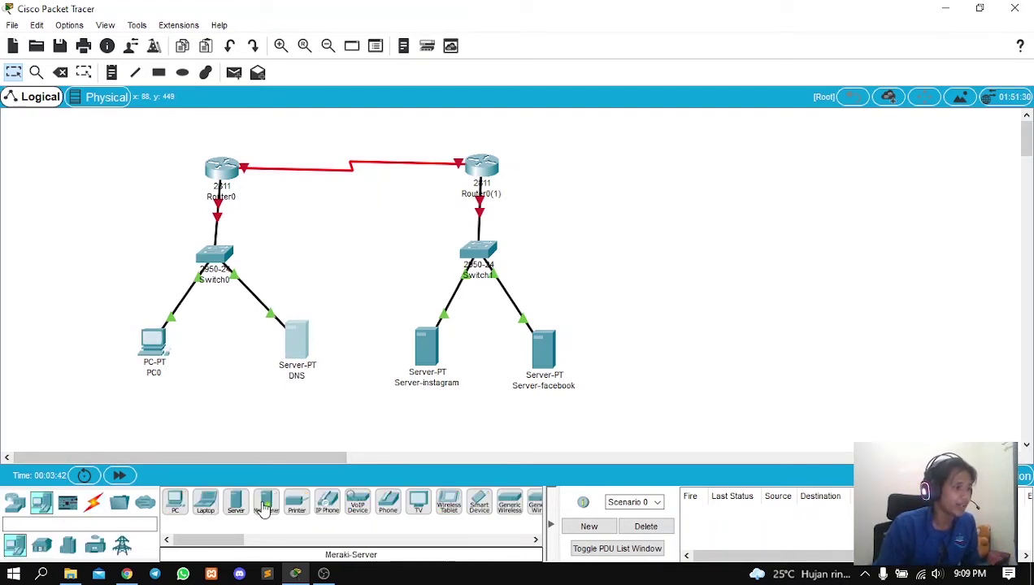
left_click(213, 506)
left_click(65, 169)
Connect Laptop0's RS 232 port to Router0's Console port with a console cable.
left_click(92, 503)
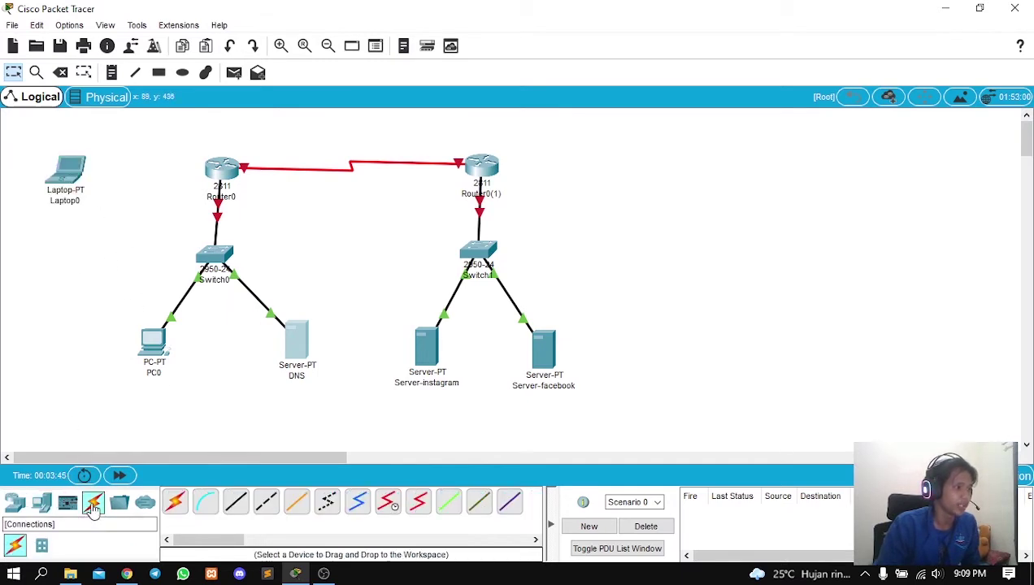
left_click(207, 505)
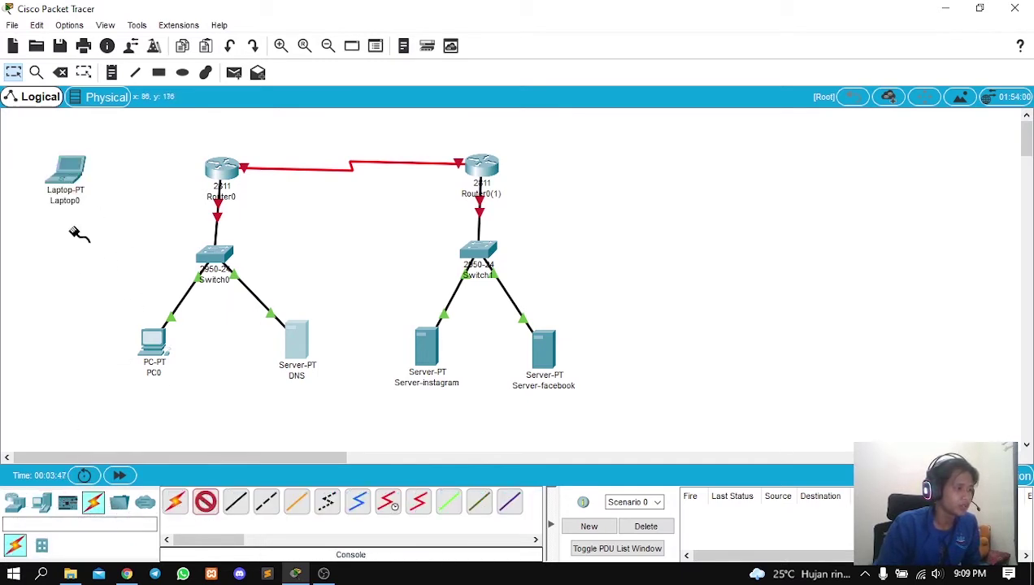
left_click(73, 169)
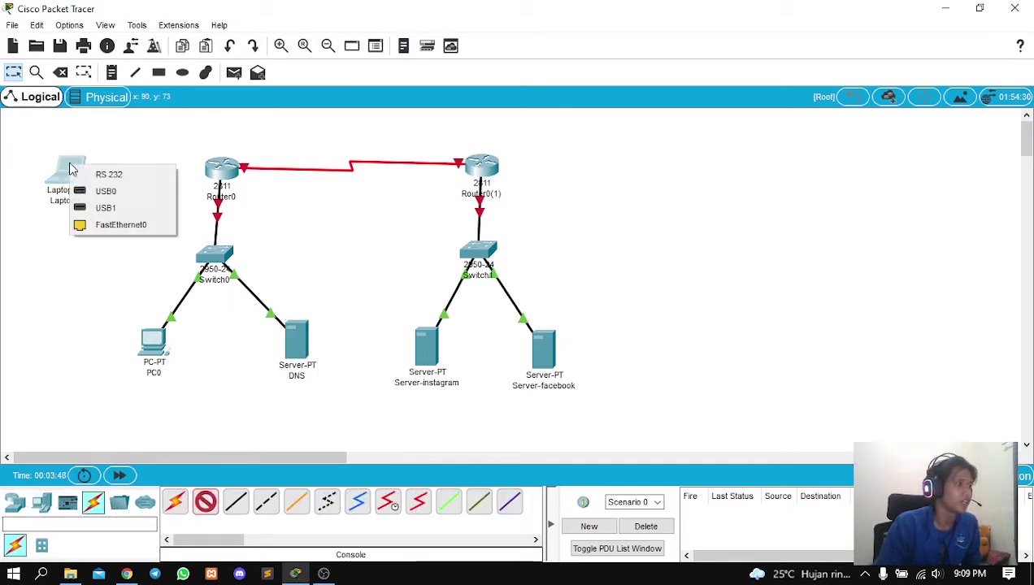
left_click(122, 179)
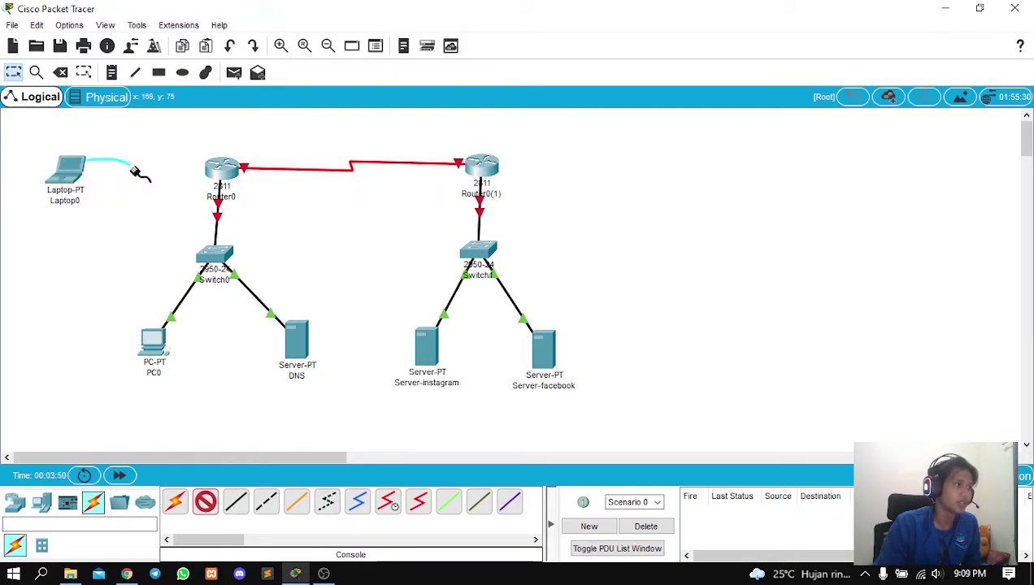
left_click(218, 166)
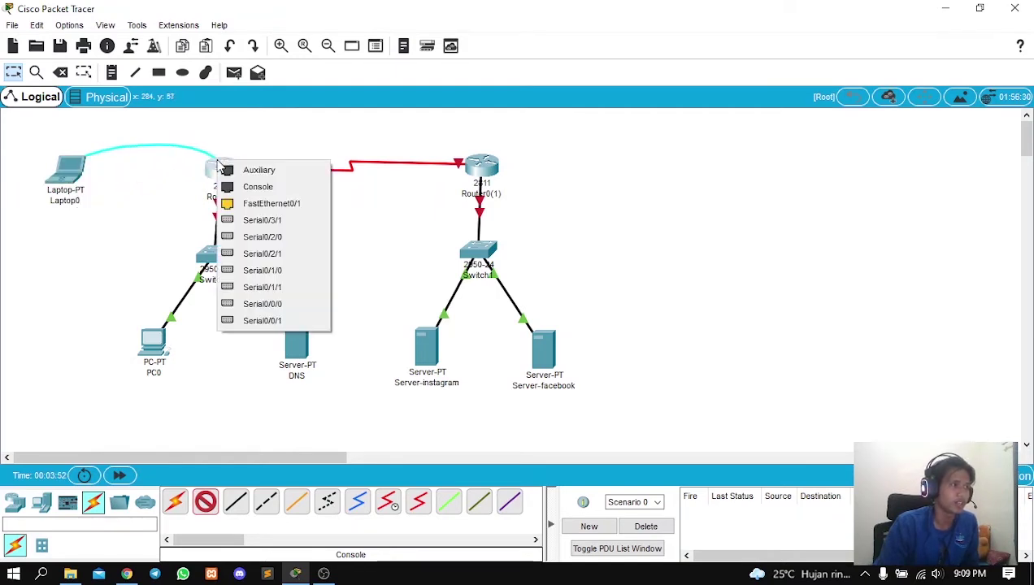
left_click(258, 186)
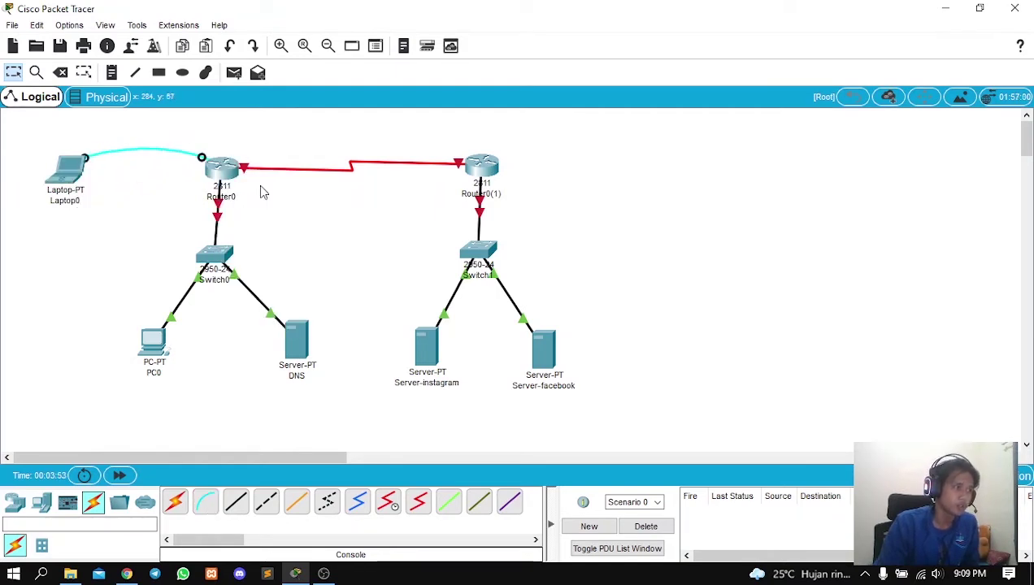
Look at Router0's physical device view and close its window.
left_click(220, 174)
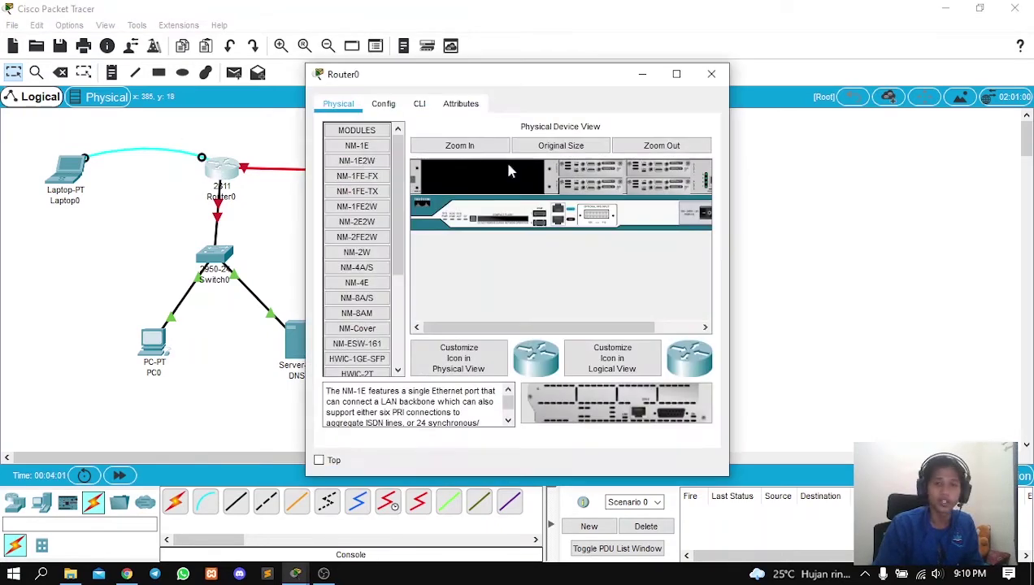
left_click(713, 74)
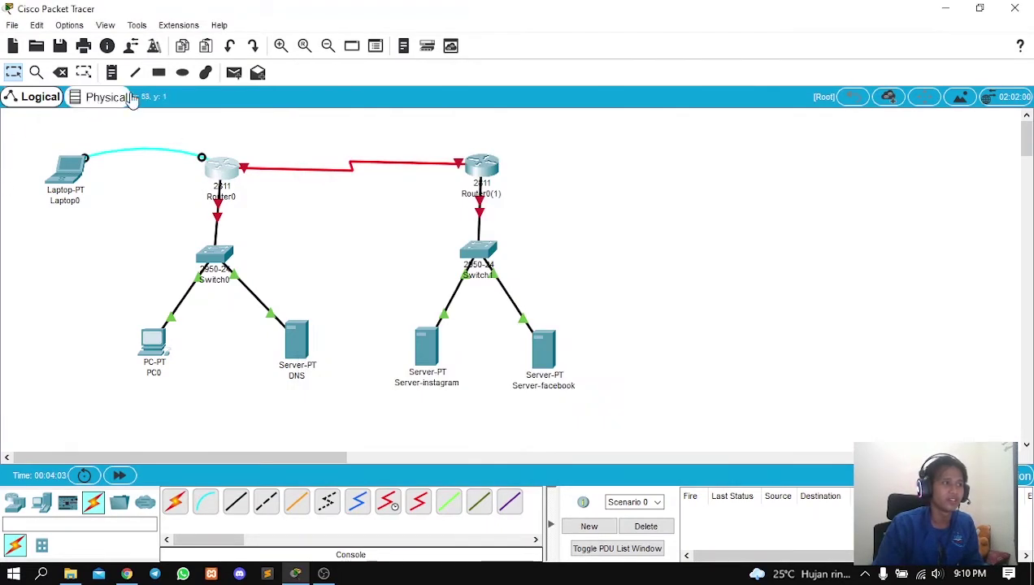
Open a terminal session on Laptop0 to Router0's console and answer no to the initial configuration dialog.
left_click(65, 168)
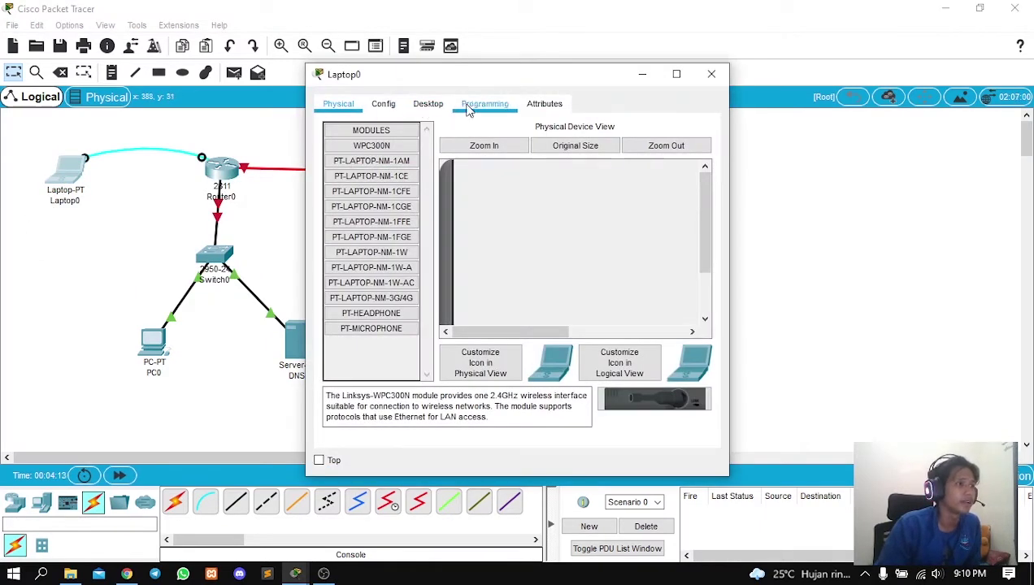
left_click(428, 104)
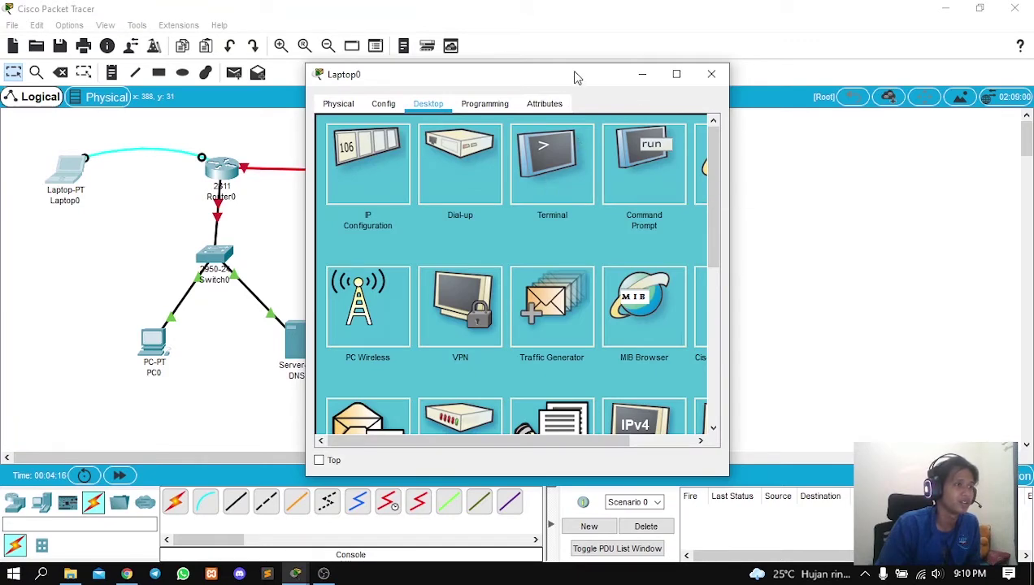
left_click_drag(575, 76, 613, 65)
left_click(588, 156)
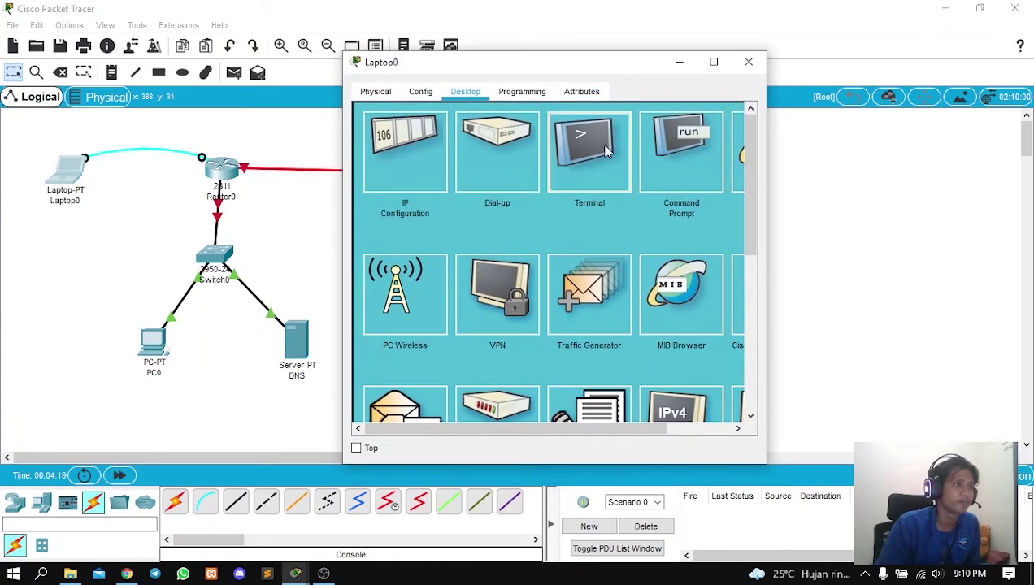
left_click(701, 265)
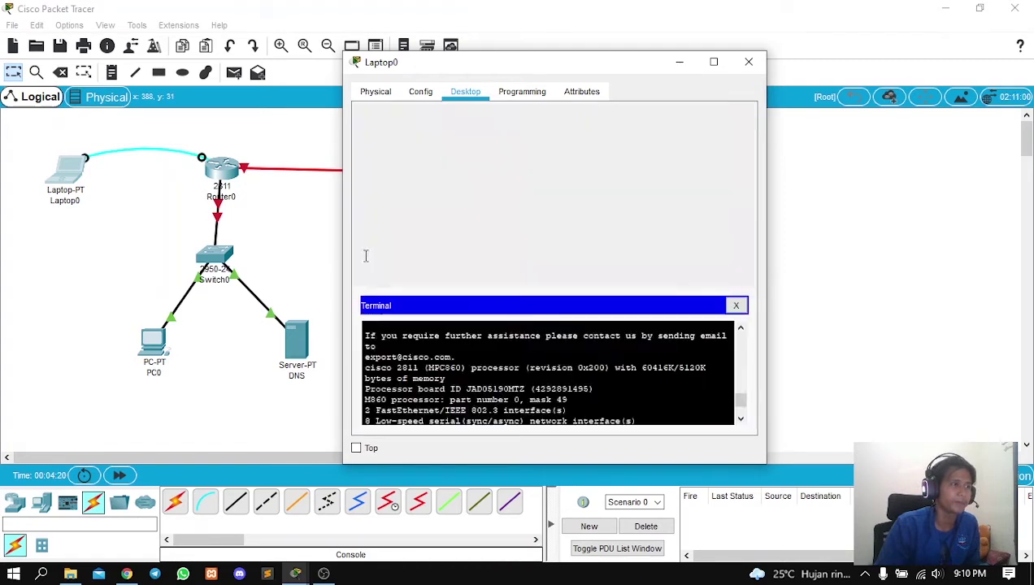
type("no")
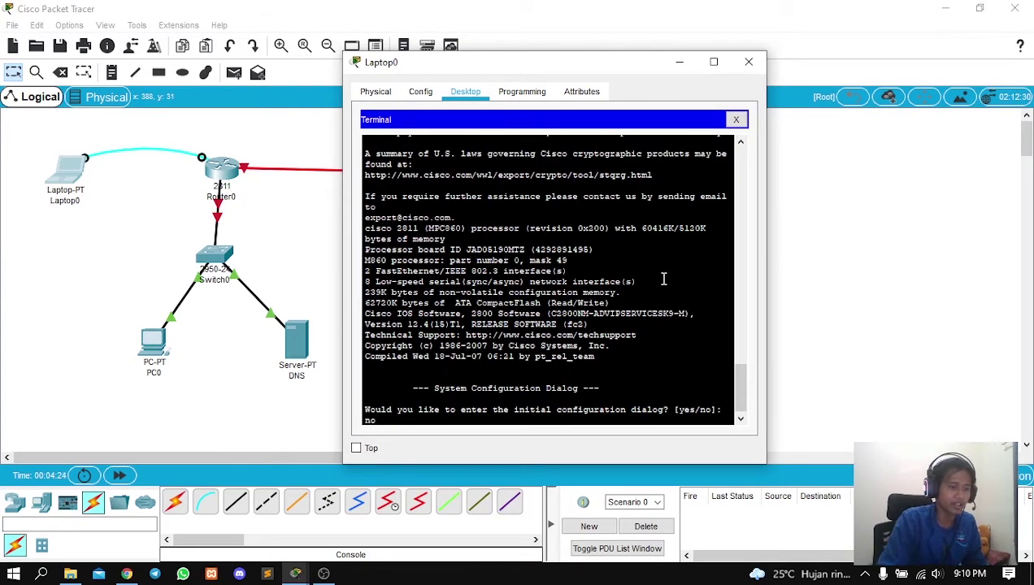
key("Return")
key("Return")
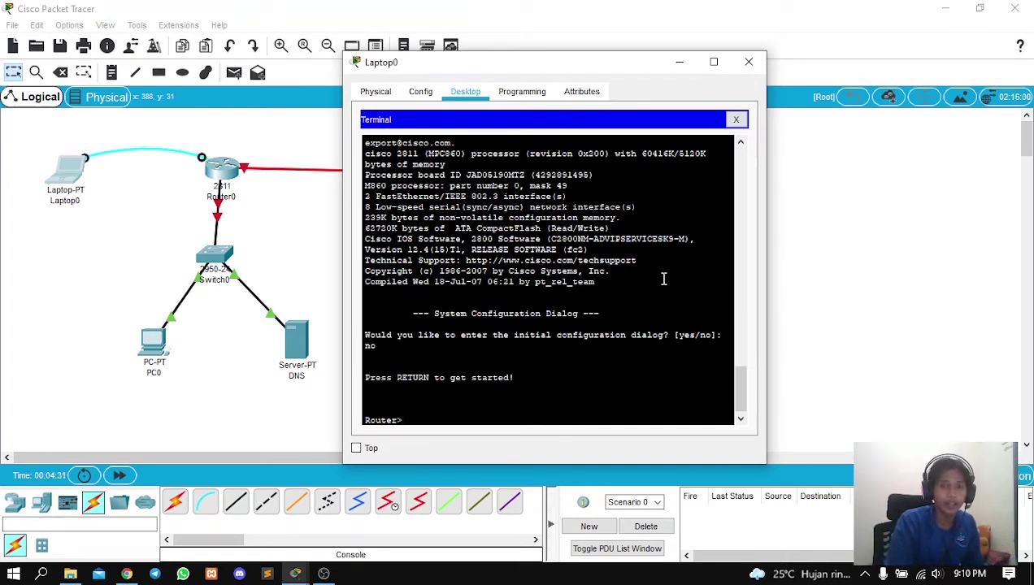
Enter privileged mode and global configuration mode on Router0 with the commands ena and conf t.
type("ena")
key("Return")
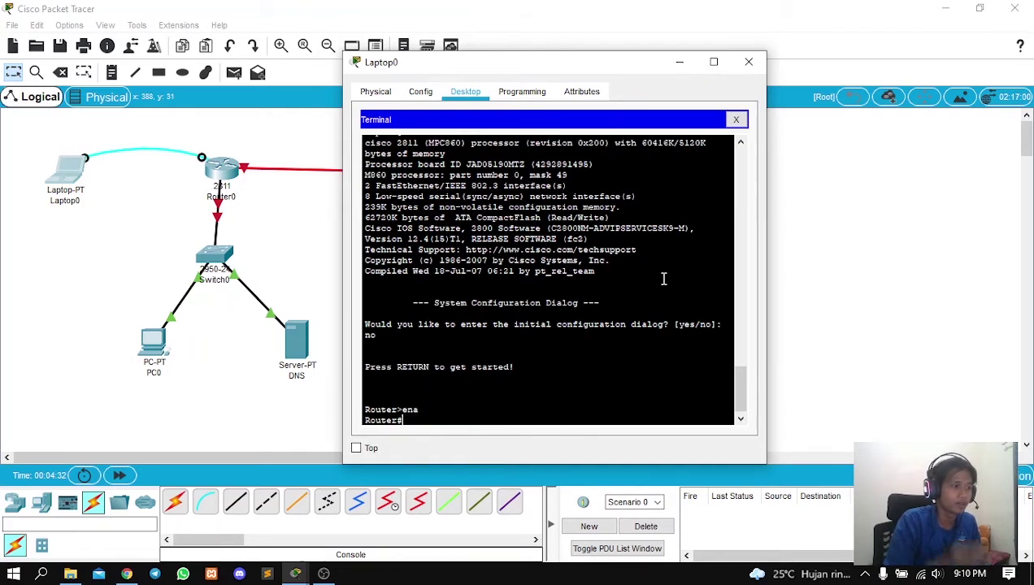
type("con")
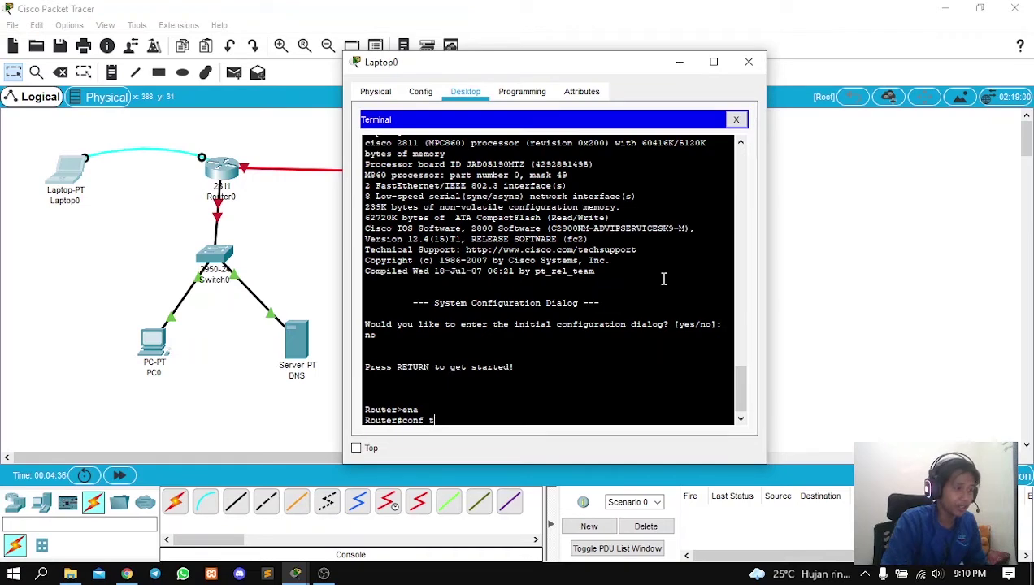
type("f t")
key("Return")
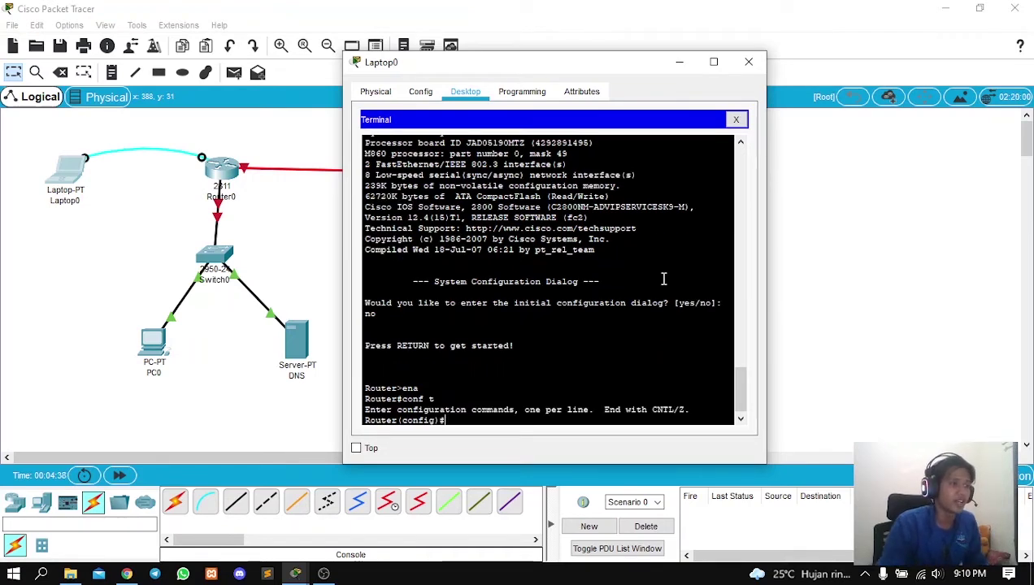
Minimise the Laptop0 window and add the note 10.10.10.0 above the serial link between the routers.
left_click(680, 65)
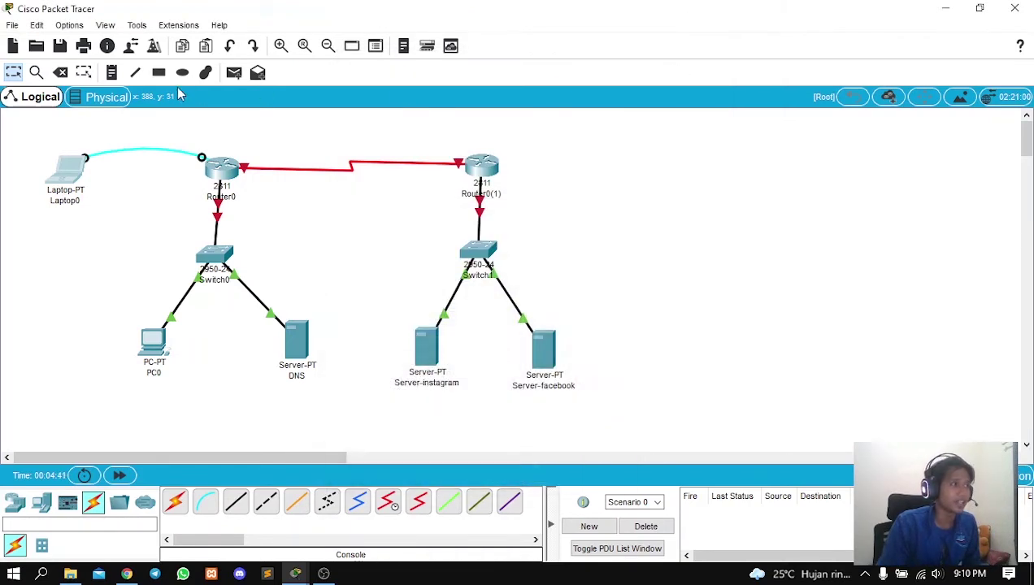
key("n")
left_click(314, 124)
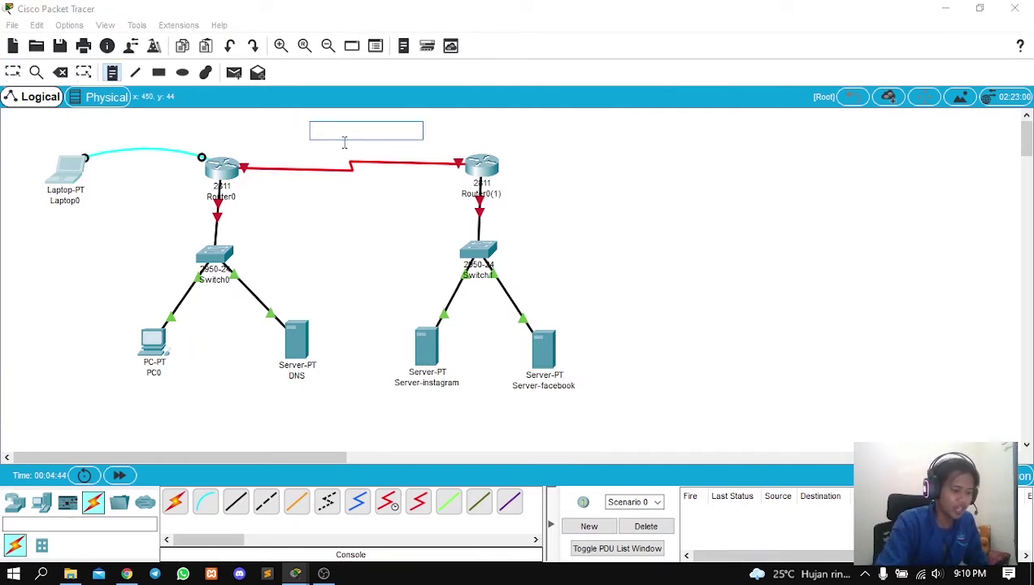
type("10.10.10.0")
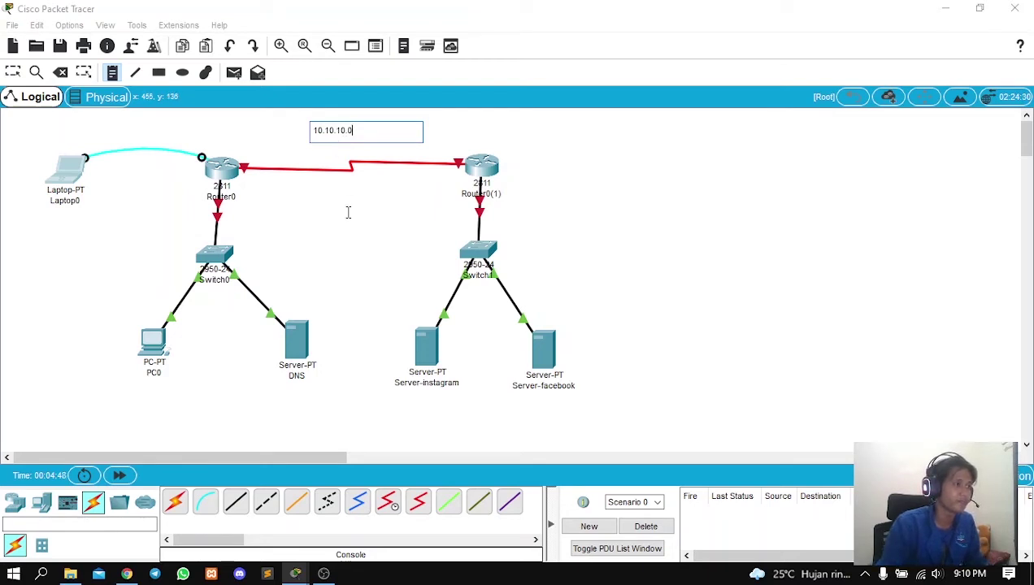
left_click(348, 212)
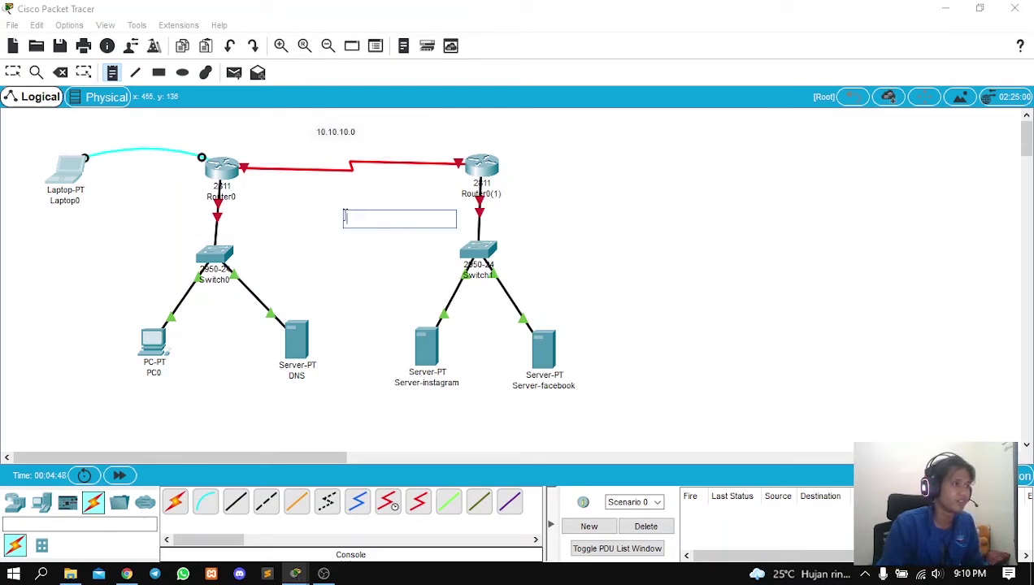
Add the note "Alamat IP 192.168.1.0" to the left of Switch0.
left_click(110, 255)
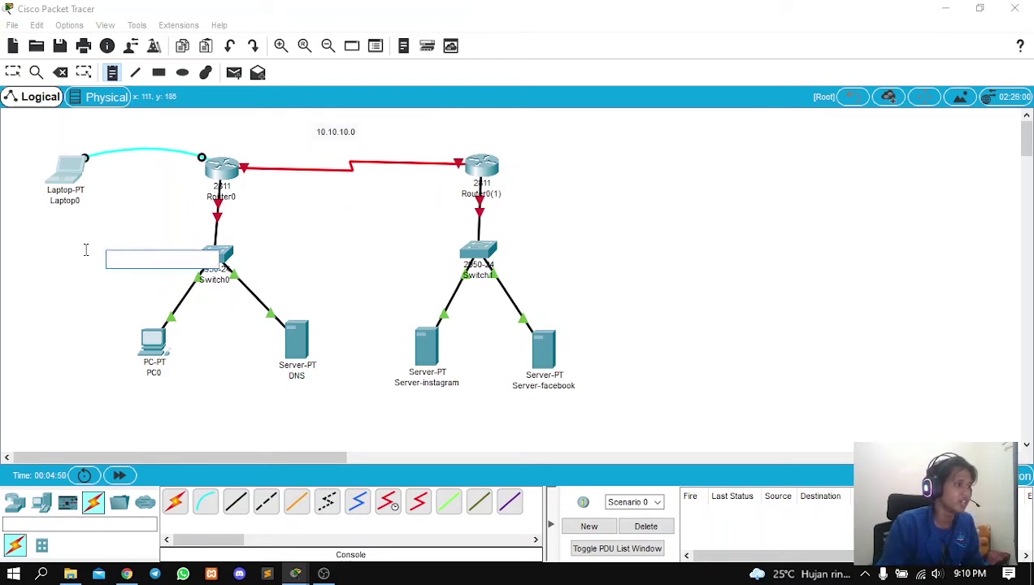
left_click(82, 255)
type("Alama")
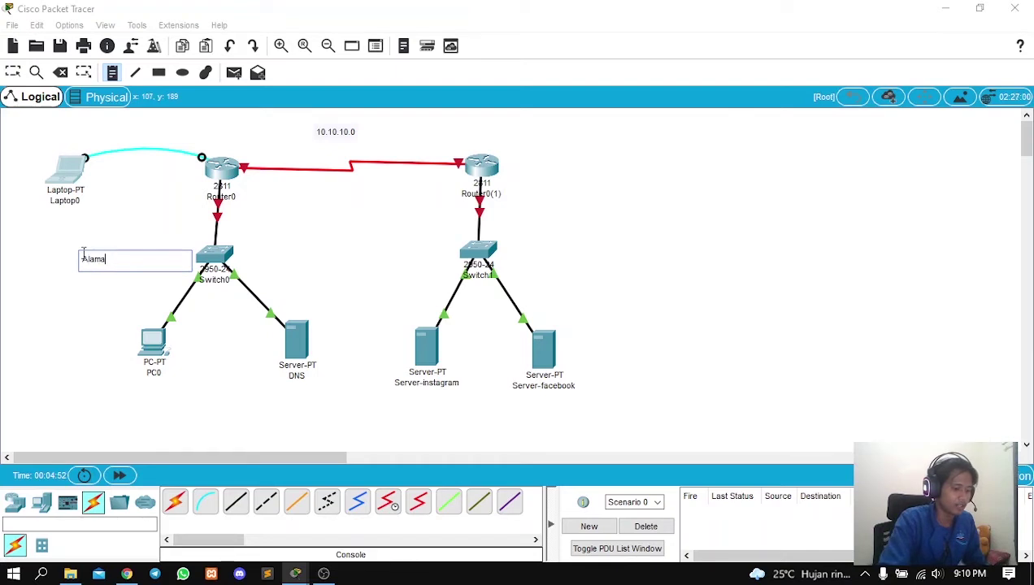
type("t IP")
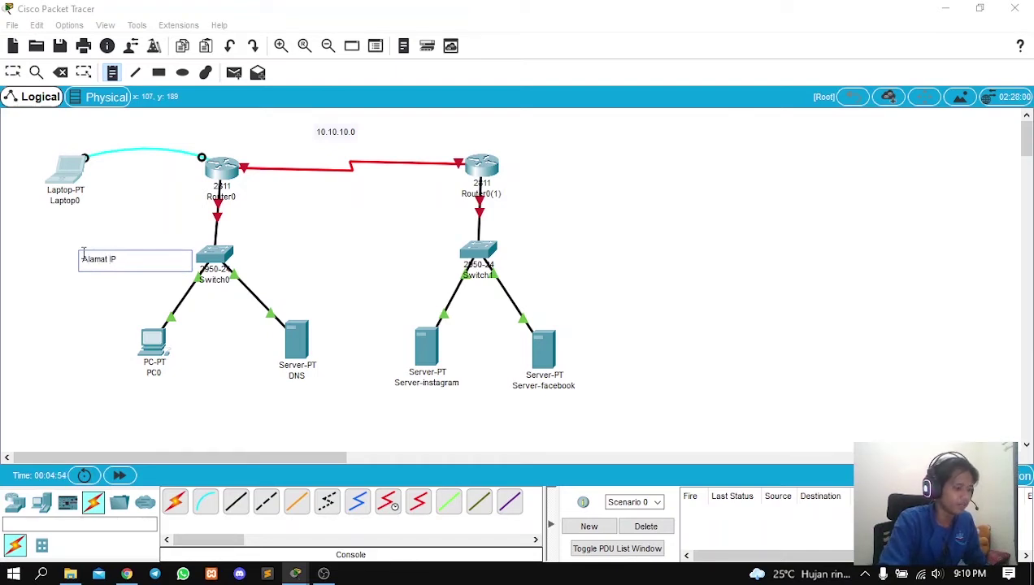
type(" 192")
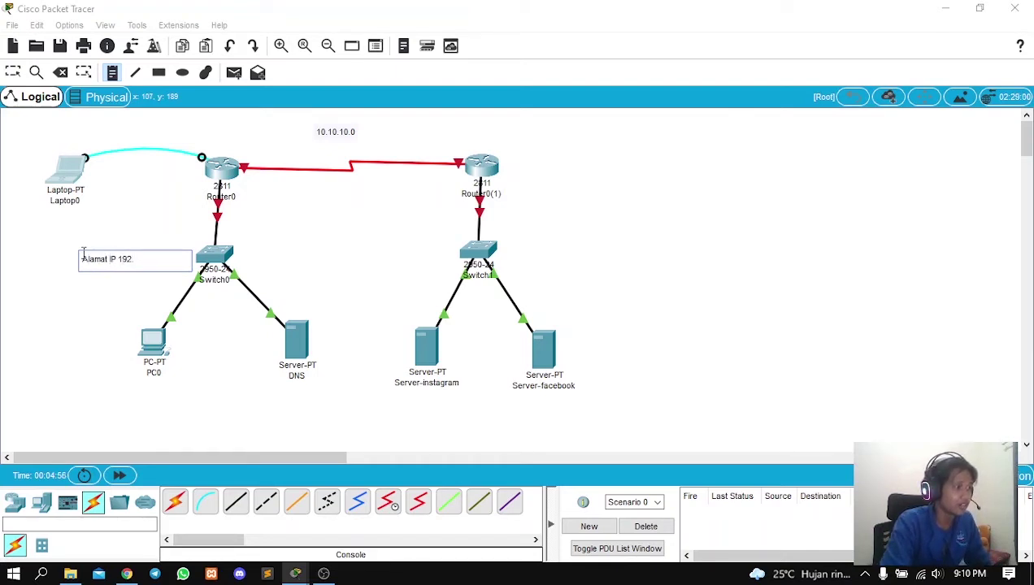
type(".168.1.0")
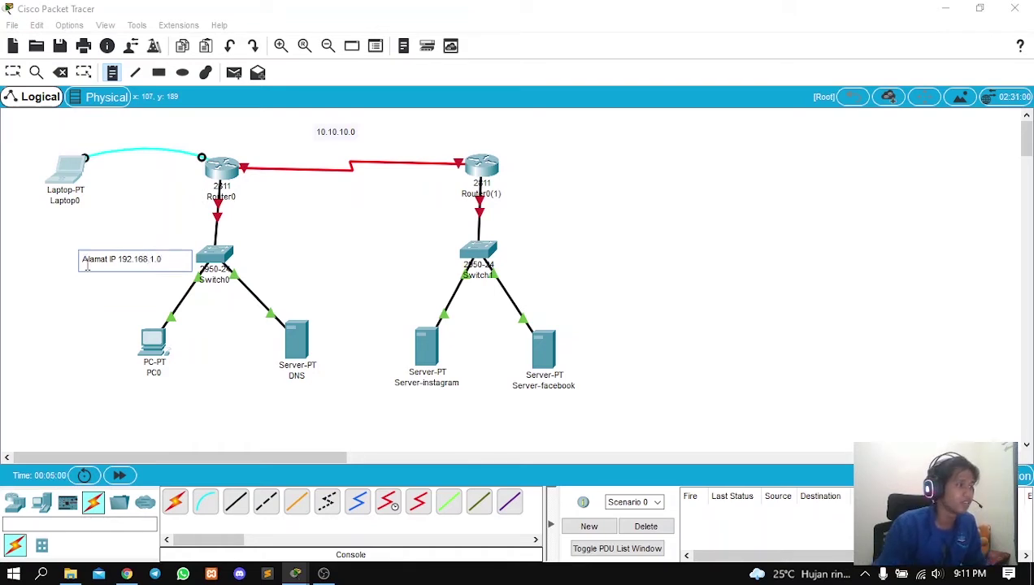
Add the note "Alamat IP 192.168.100.0" to the right of Switch1.
left_click(556, 252)
type("Alamat IP 192")
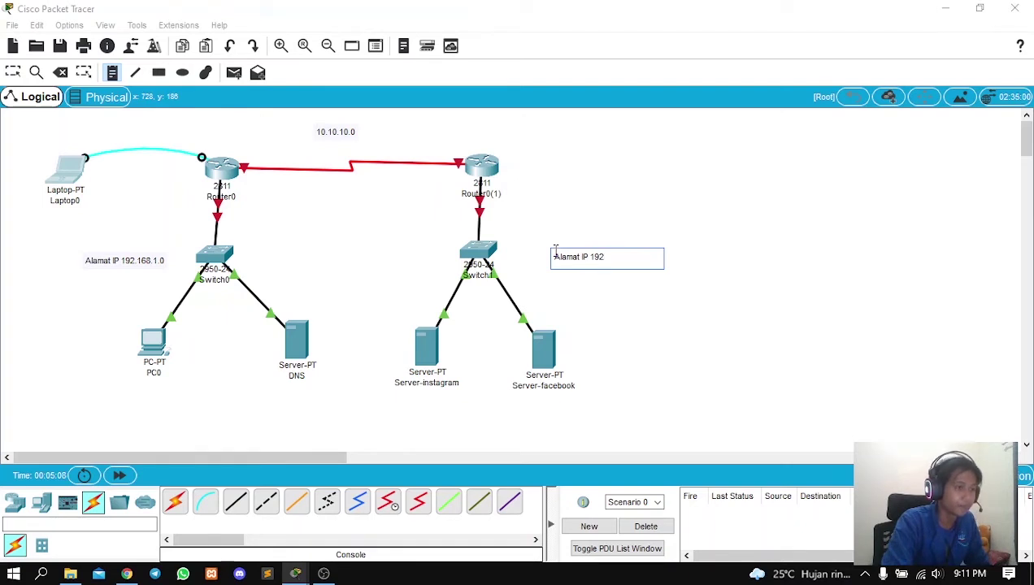
type(".168")
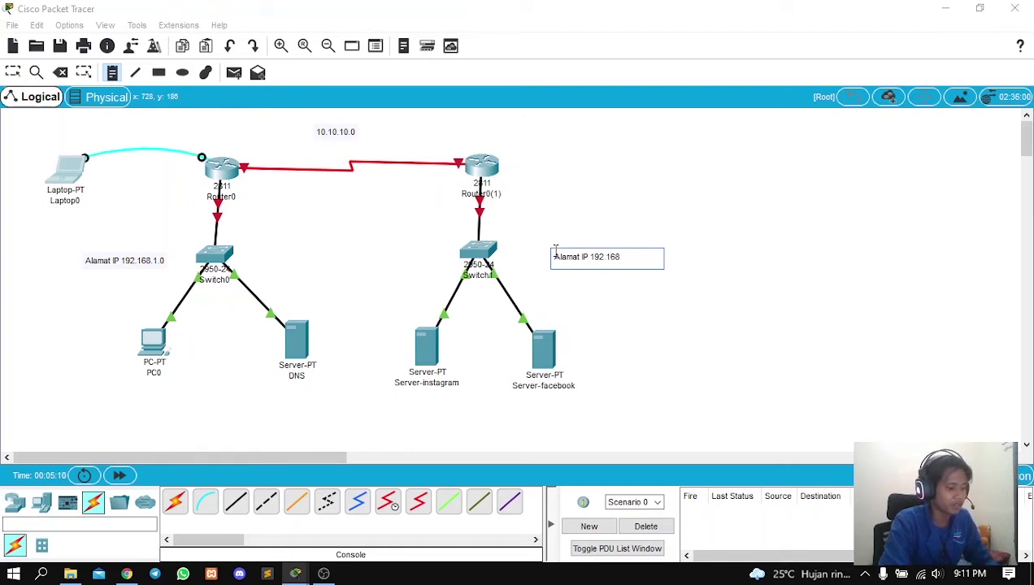
type(".100.")
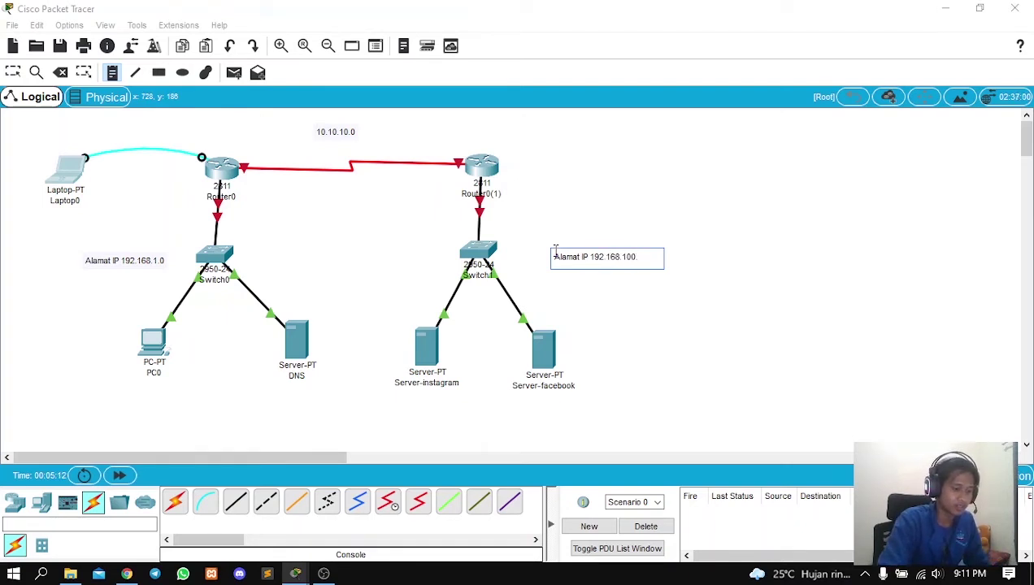
type("0")
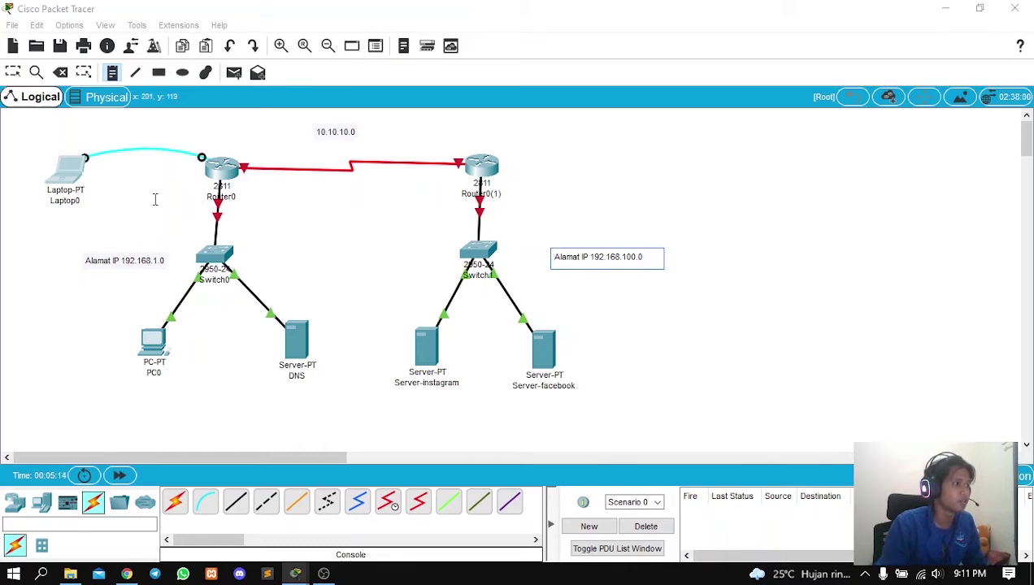
Add the note "ip add 192.1681.1" to the lower left of Router0.
left_click(134, 204)
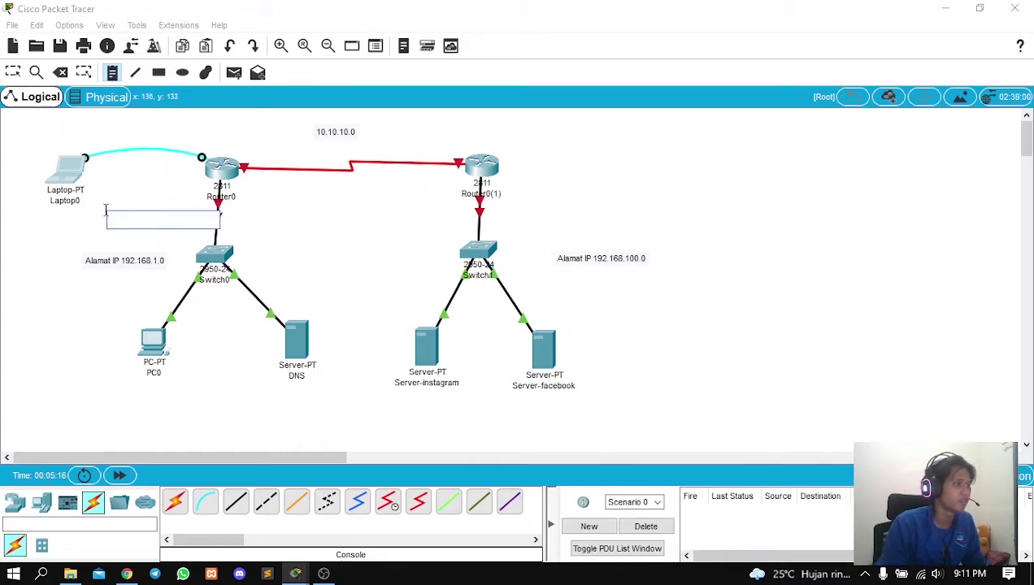
left_click(99, 208)
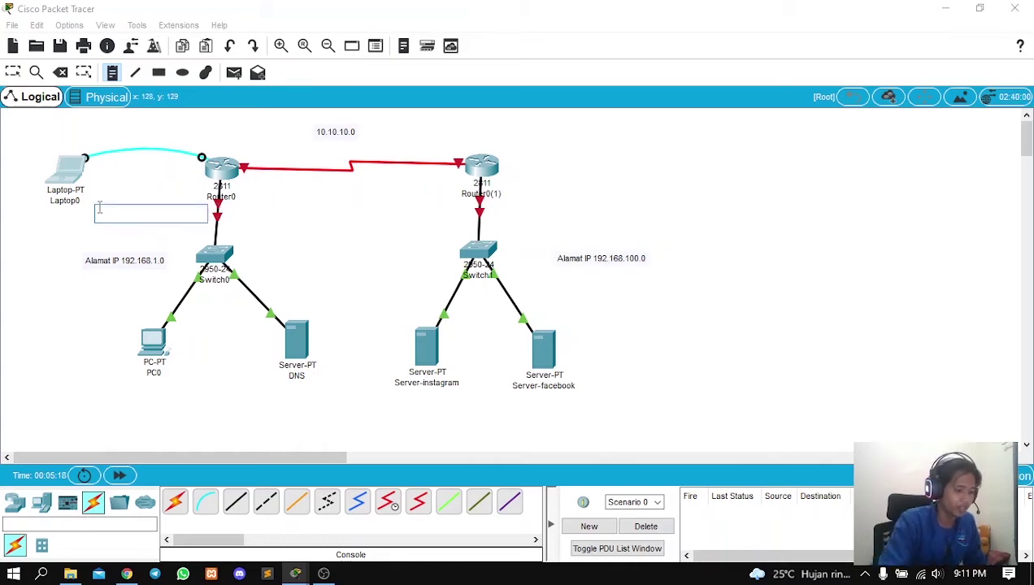
type("Ip a")
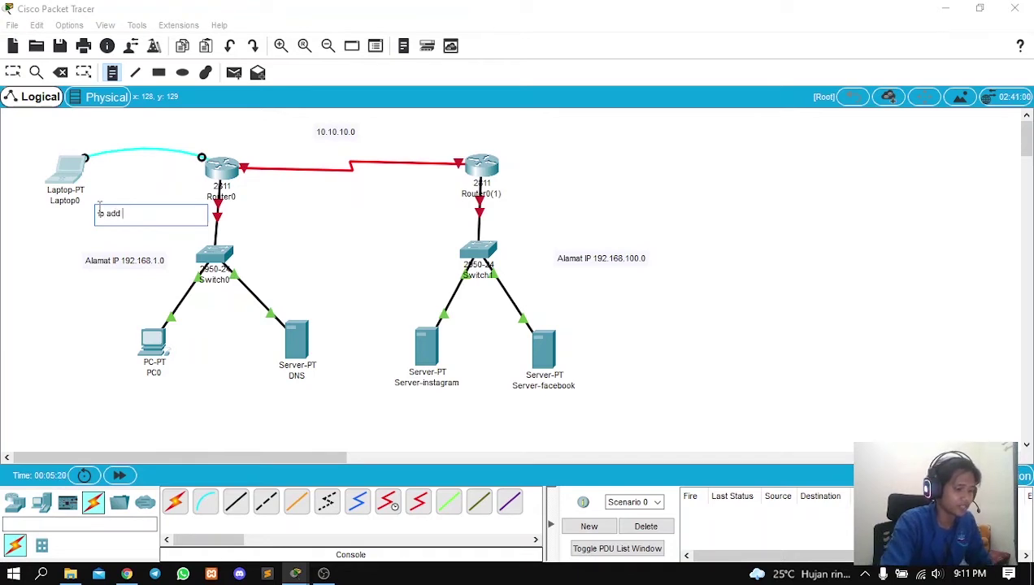
type("dd 192.1681.1")
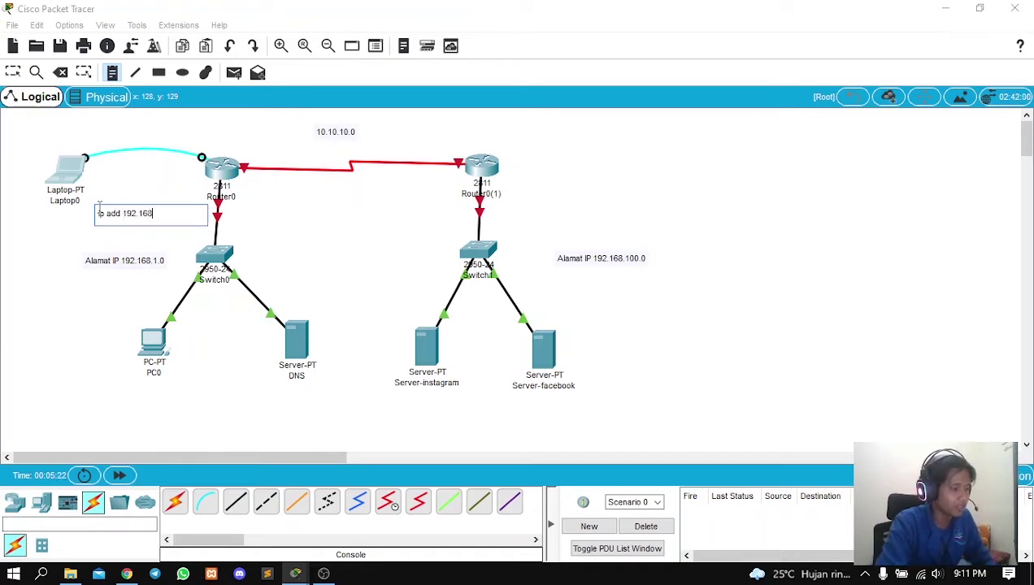
Add the note "ip add 192.168.100.1" to the right of Router0(1).
left_click(556, 189)
type("I")
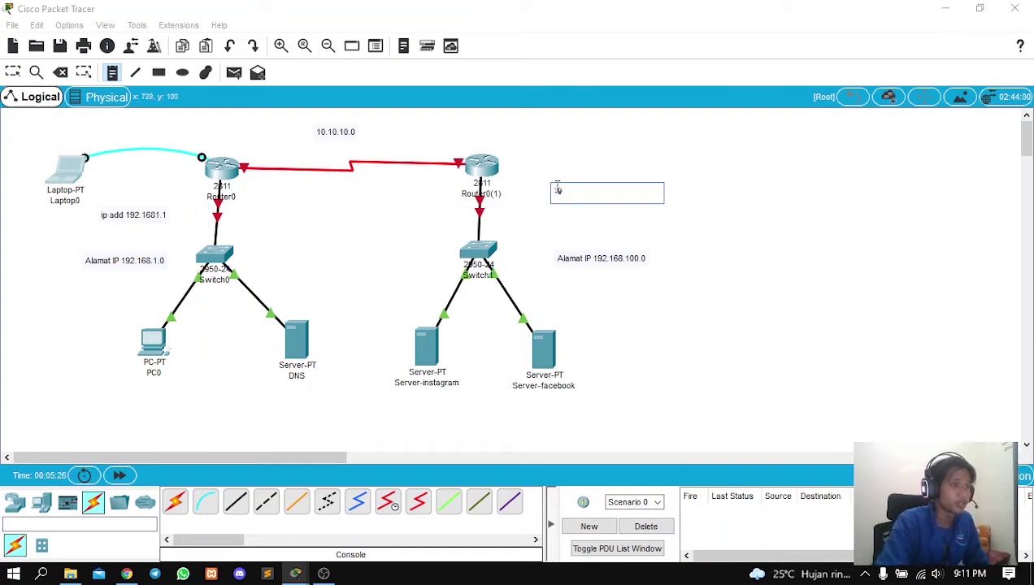
type("Ip a")
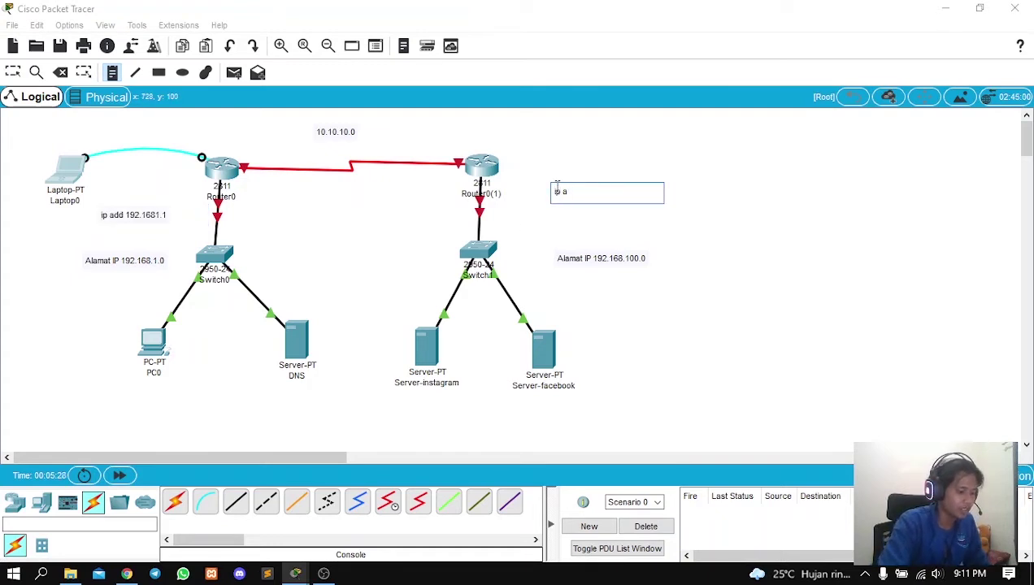
type("dd 192.168")
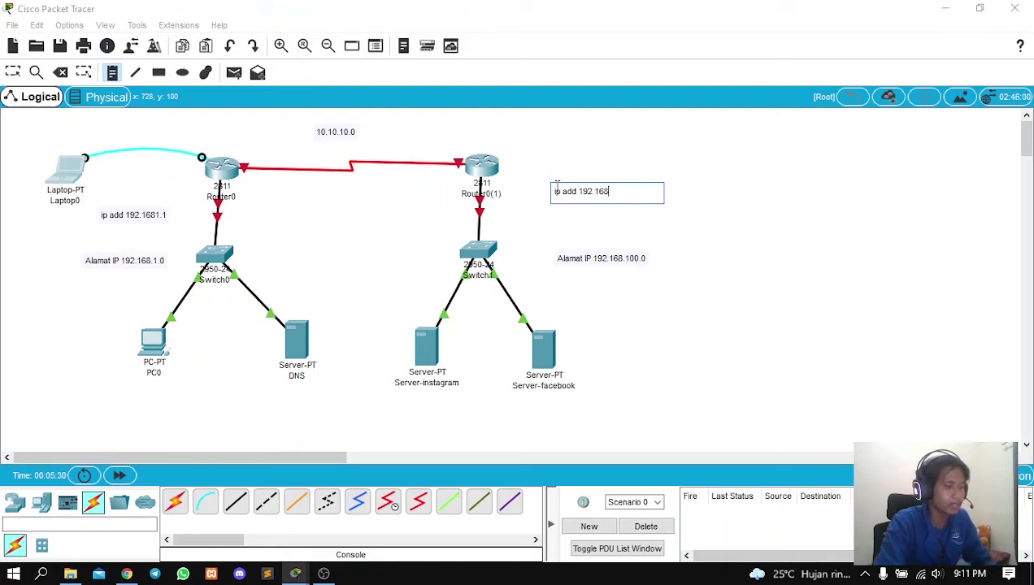
type(".")
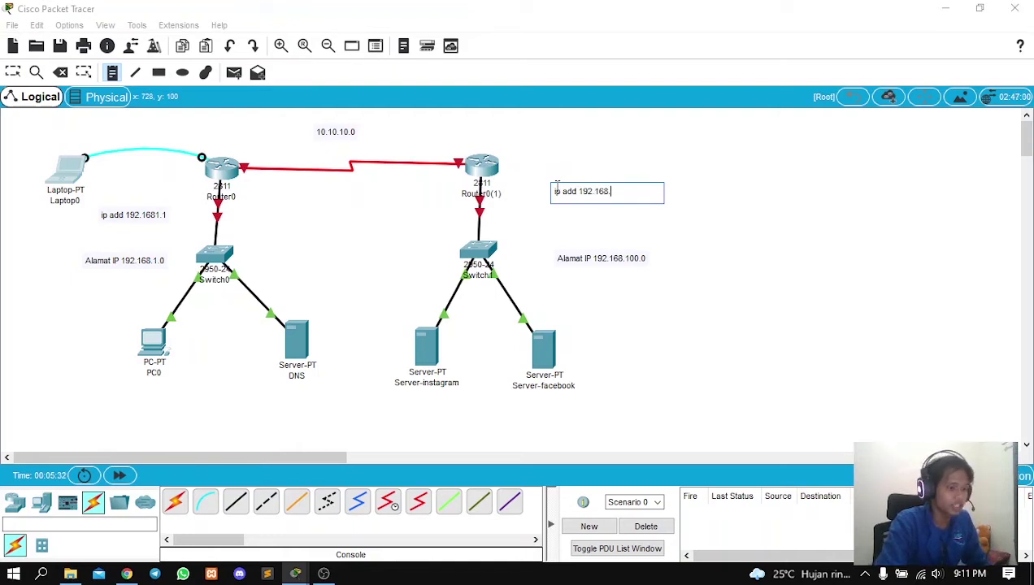
type("100.1")
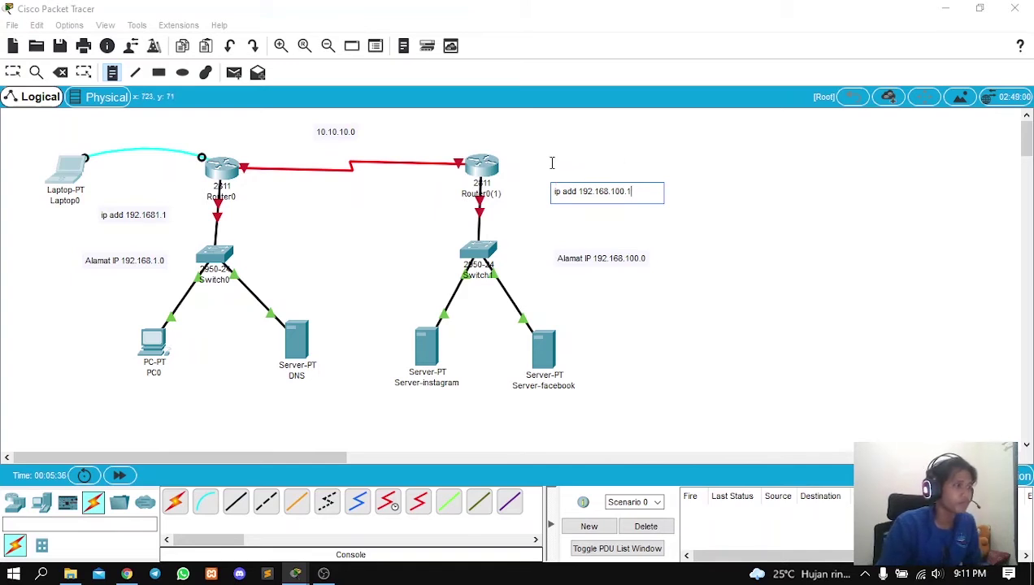
Add the note "net mask 255.255.255.0" between Switch0 and Switch1.
left_click(284, 236)
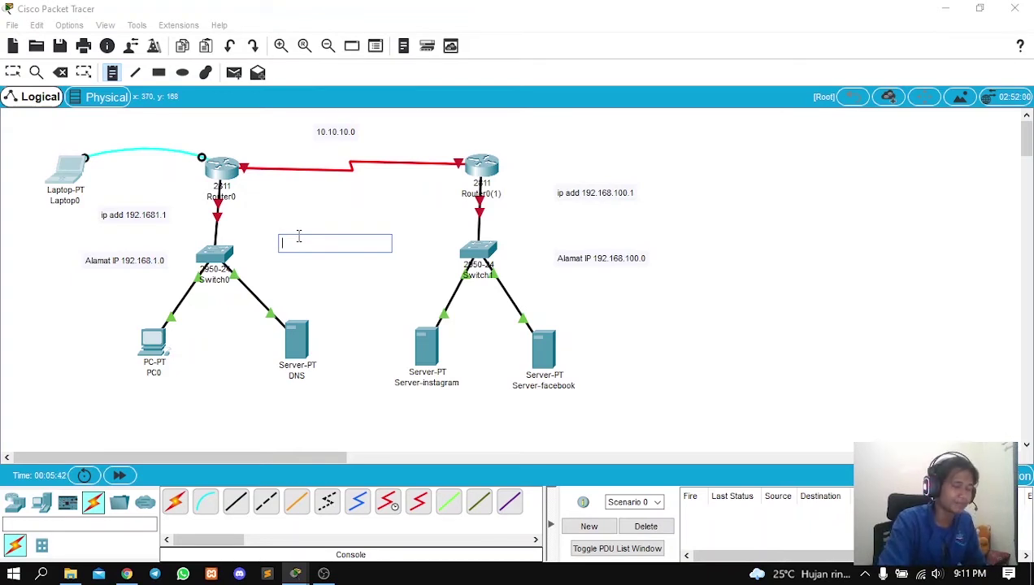
type("net")
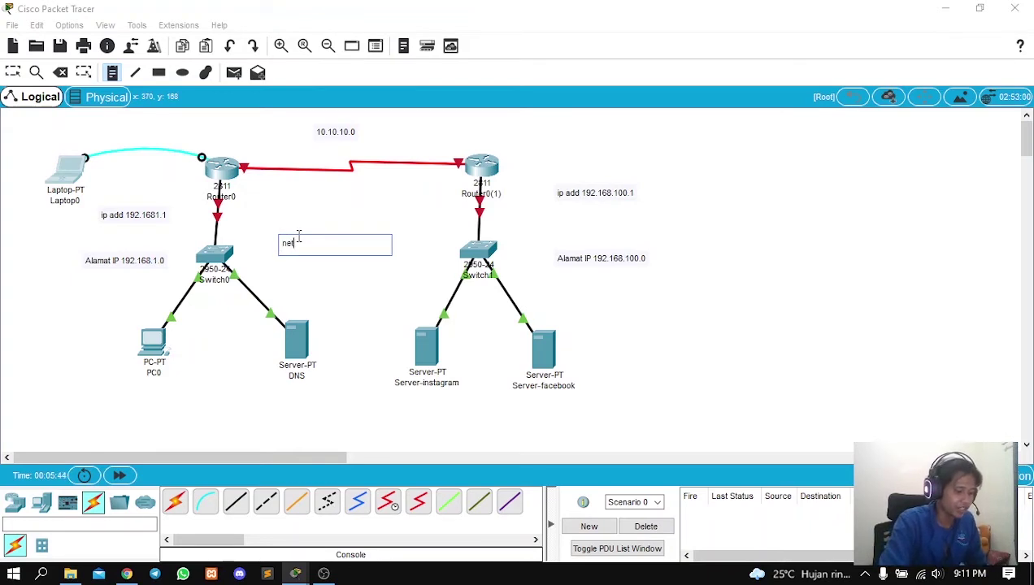
type(" mask")
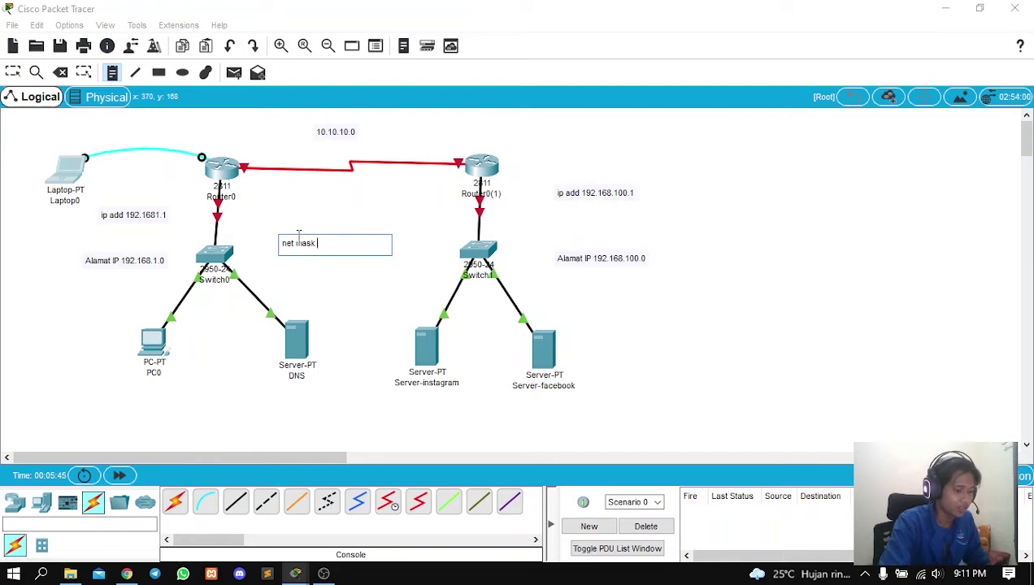
type(" 255.255.25")
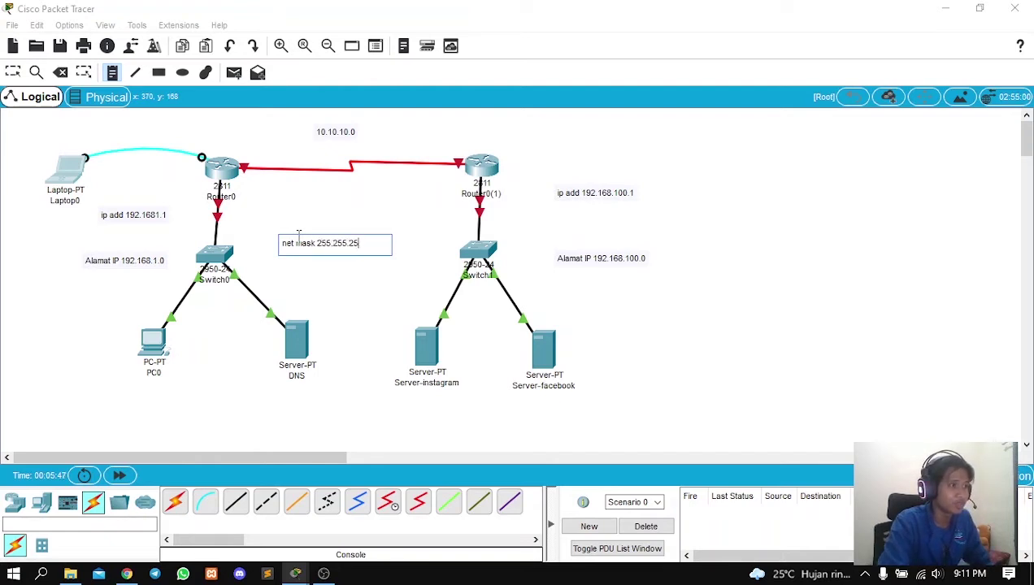
type("5.0")
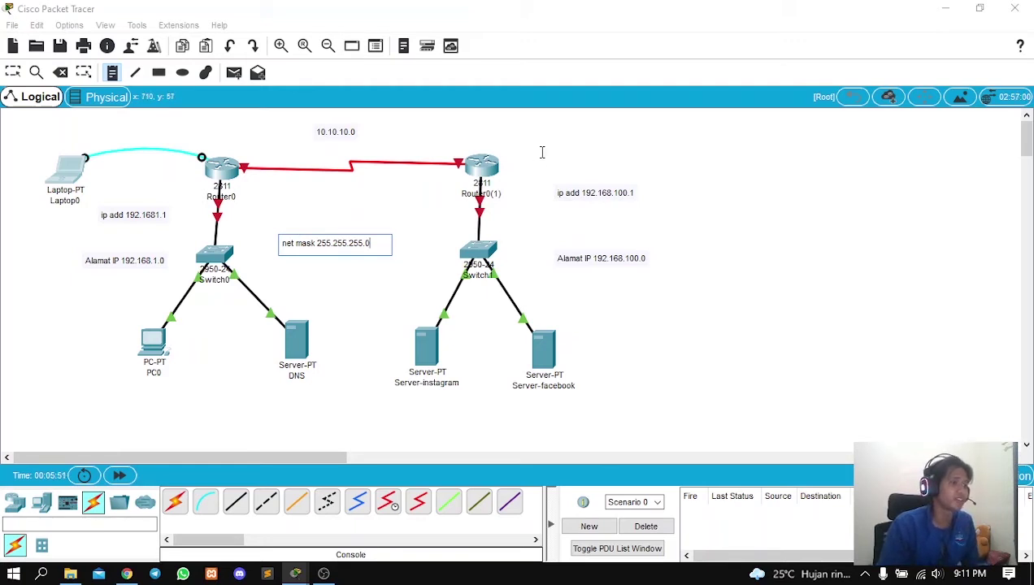
Add the note 10.10.10.1 above Router0, near its end of the serial link.
left_click(209, 133)
left_click(178, 133)
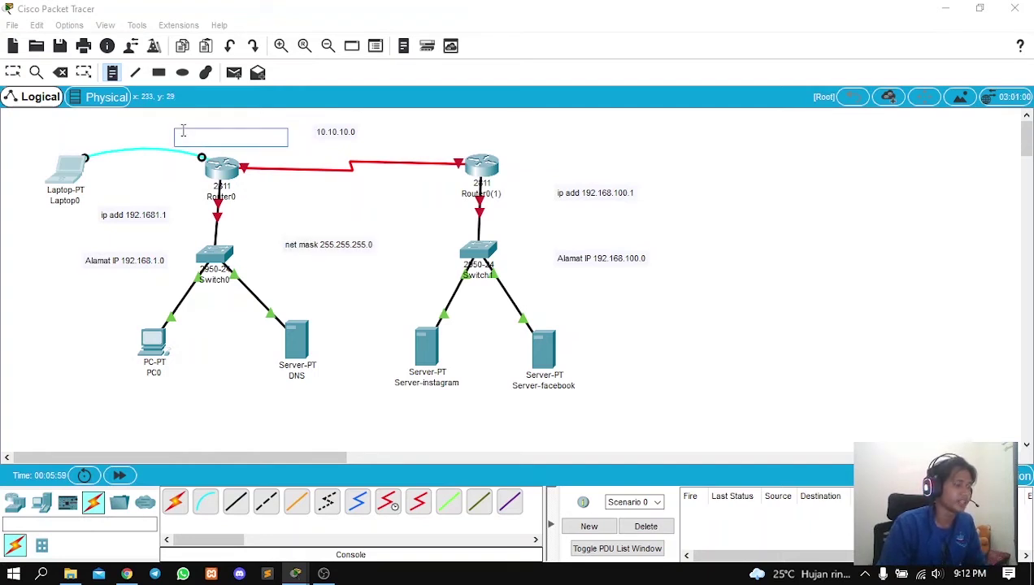
type("10.10")
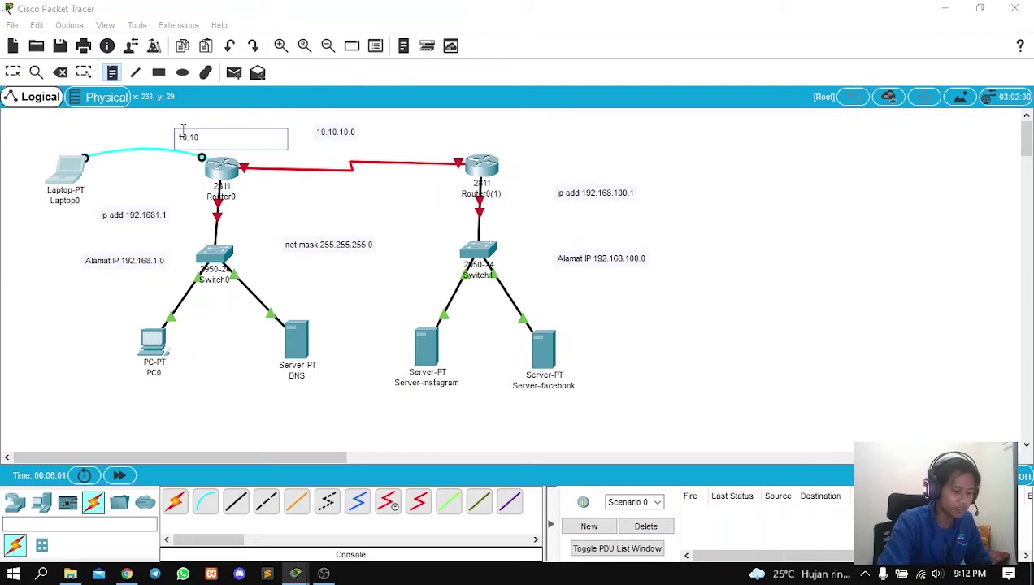
type(".10.1")
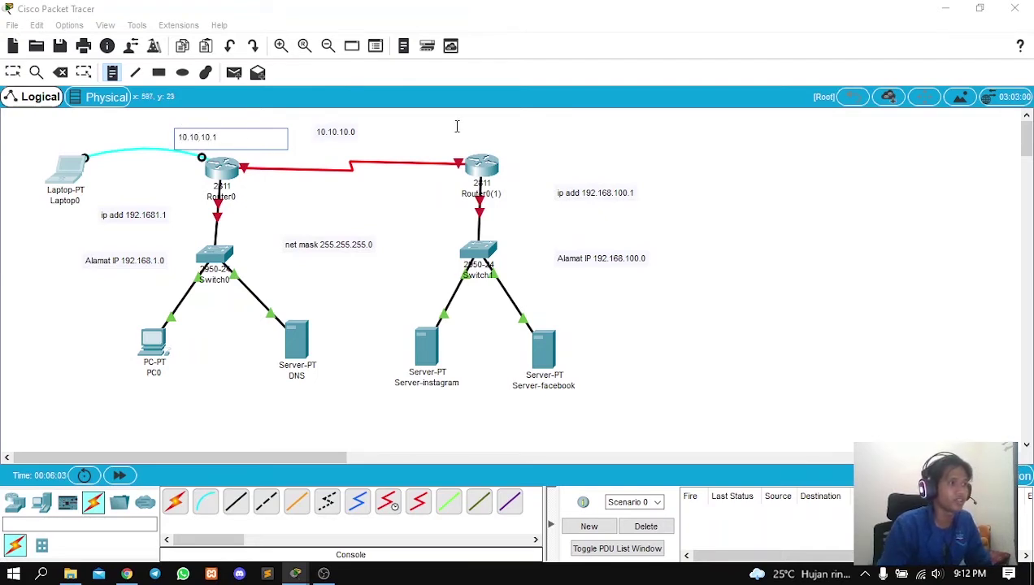
Add the note 10.10.10.2 above Router0(1) and finish placing notes.
left_click(479, 130)
type("10.10.10.1")
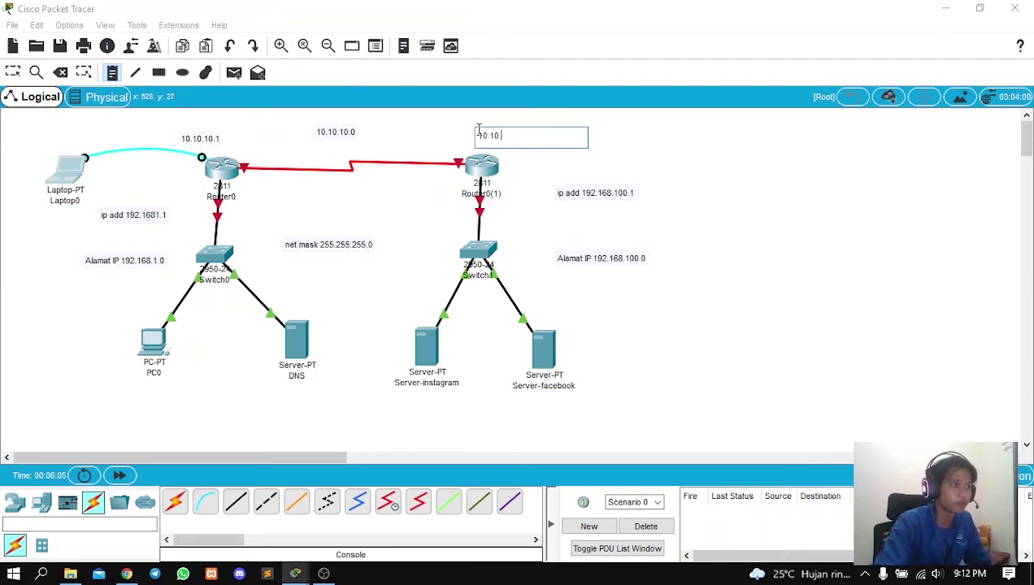
key("BackSpace")
type("2")
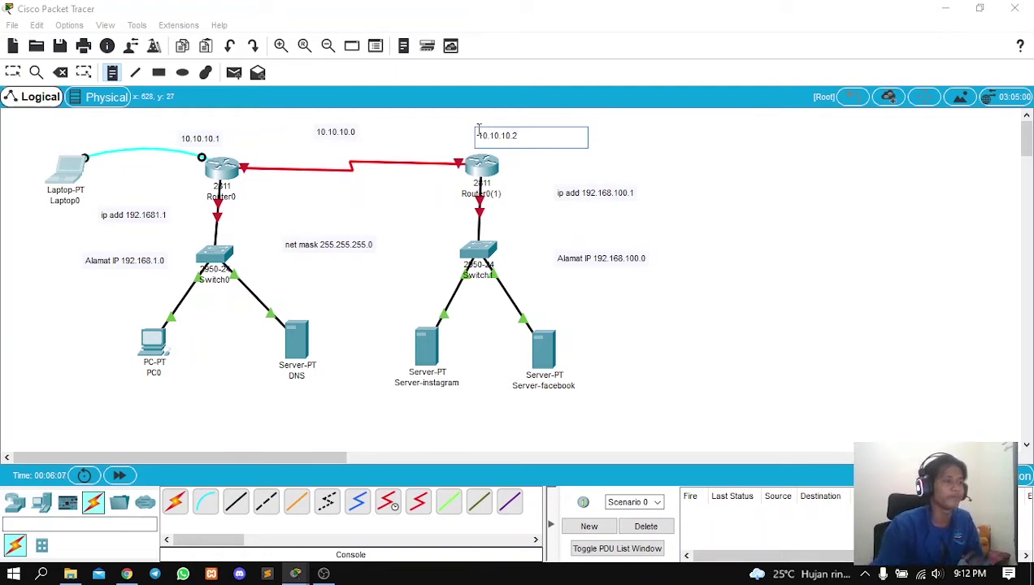
left_click(721, 204)
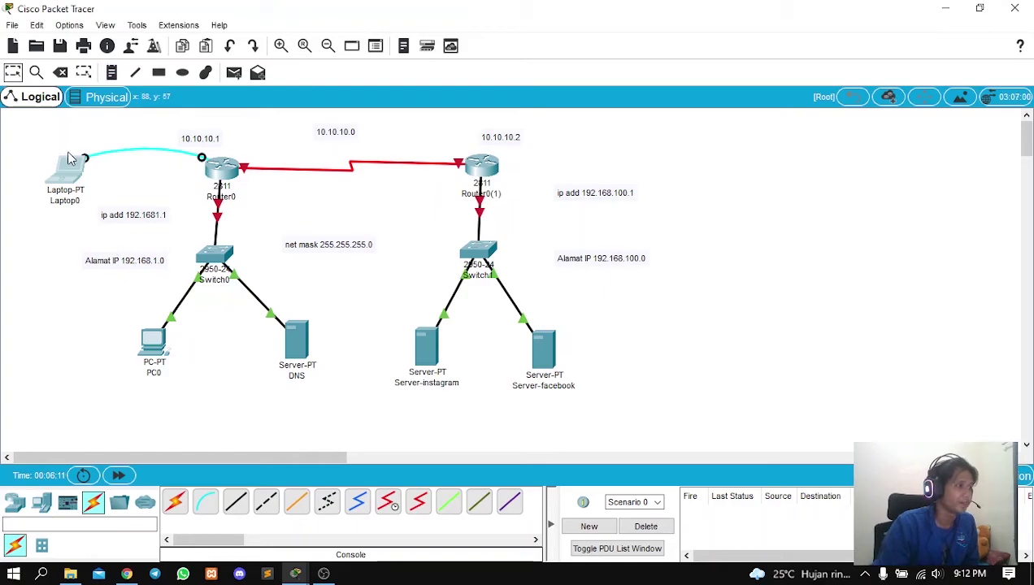
Shift Laptop0 slightly left in the workspace, then restore its window and move it to the right of the topology.
left_click_drag(72, 171, 66, 173)
mouse_move(305, 571)
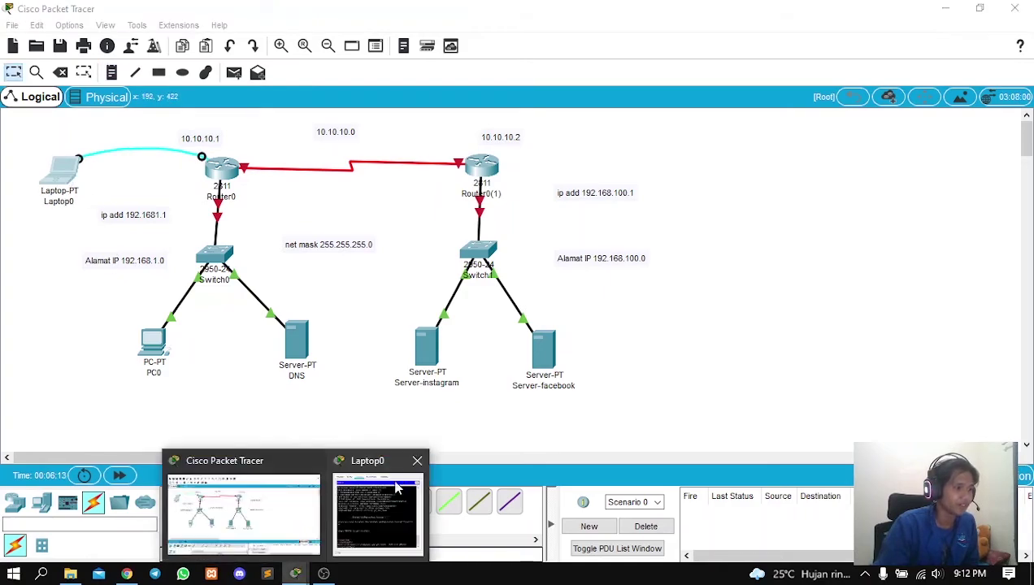
left_click(376, 505)
left_click_drag(490, 52, 788, 50)
Move the "ip add 192.168.100.1" and "Alamat IP 192.168.100.0" notes left, closer to Router0(1) and Switch1.
left_click(590, 190)
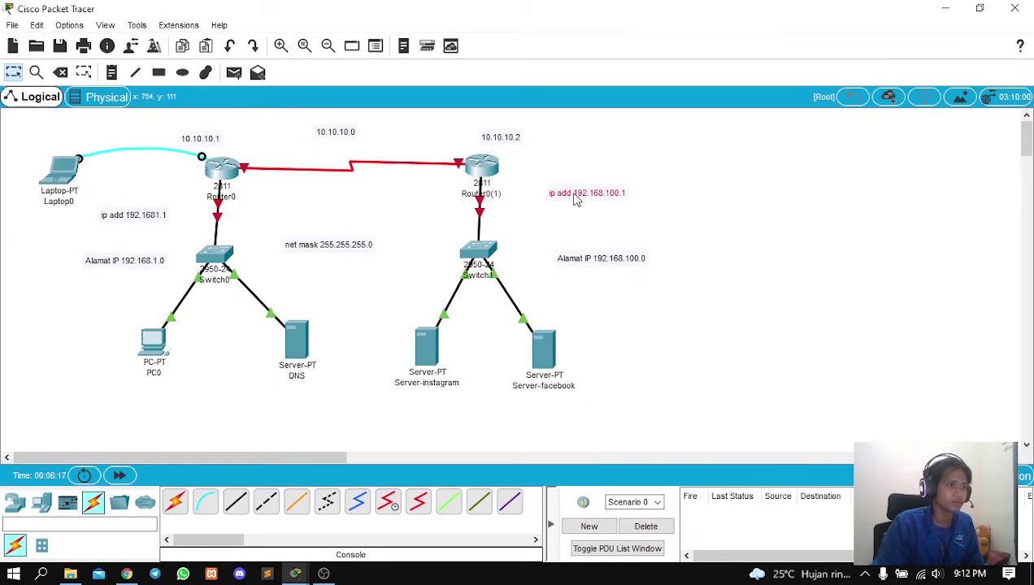
left_click_drag(590, 190, 560, 189)
left_click_drag(589, 258, 556, 257)
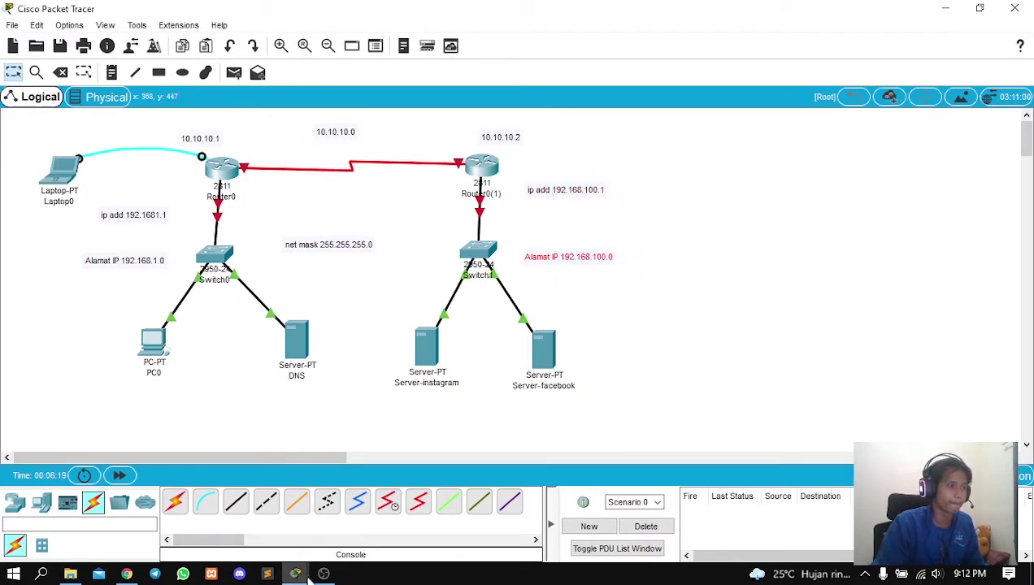
Bring back the Laptop0 window, place it fully in view beside the topology, and show the latest terminal prompt.
mouse_move(296, 573)
left_click(378, 504)
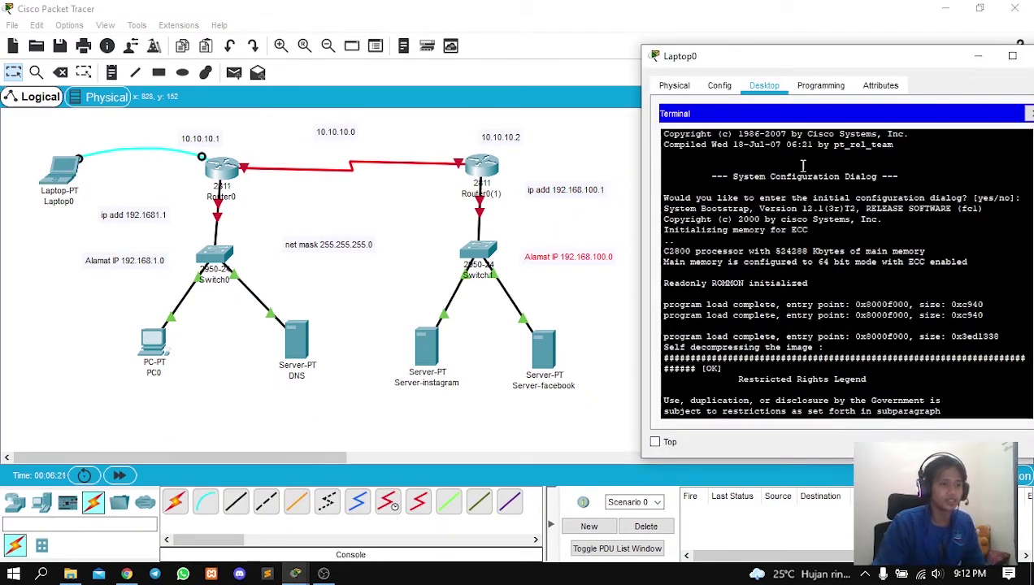
left_click_drag(784, 61, 751, 27)
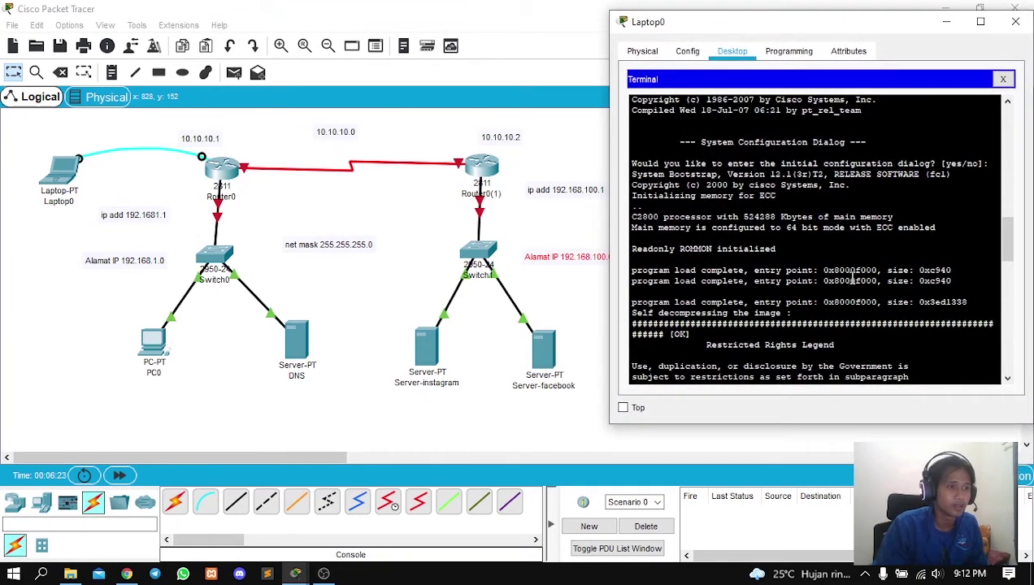
left_click_drag(1006, 243, 1007, 351)
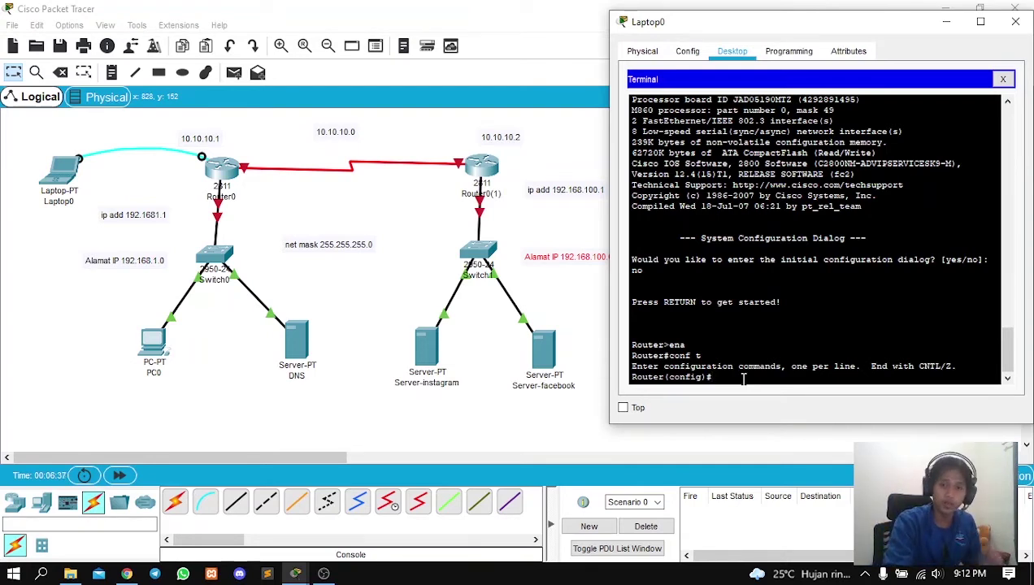
Enter configuration of Router0's fa0/0 interface and begin an ip add command with the address 192.168.1.1.
type("int")
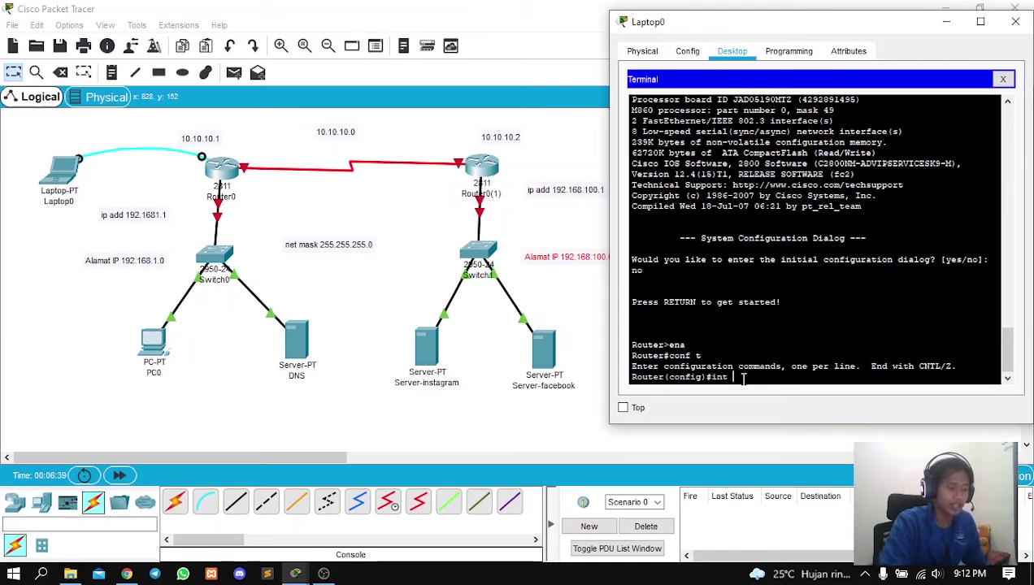
type(" fa")
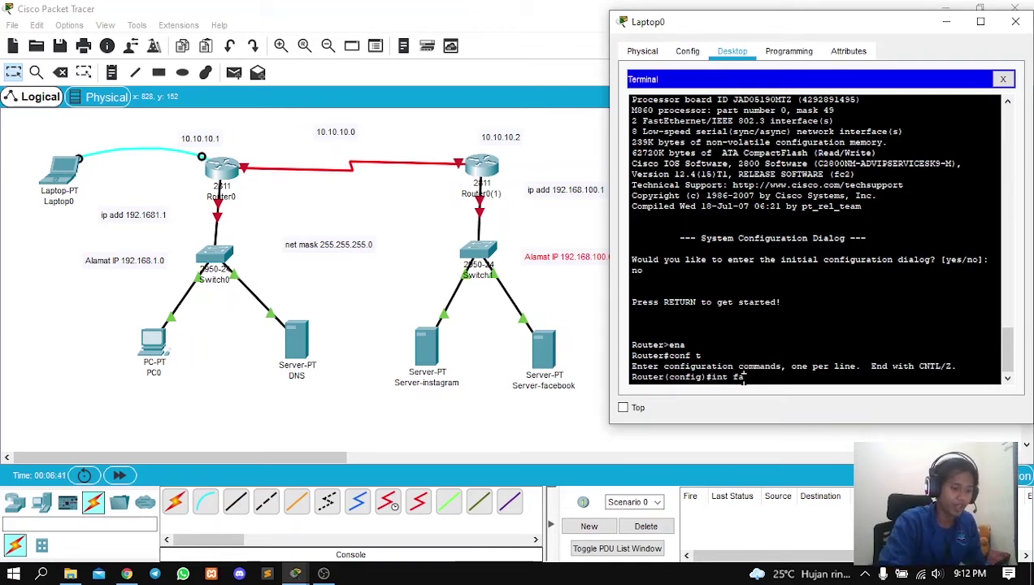
type("0/0")
key("Return")
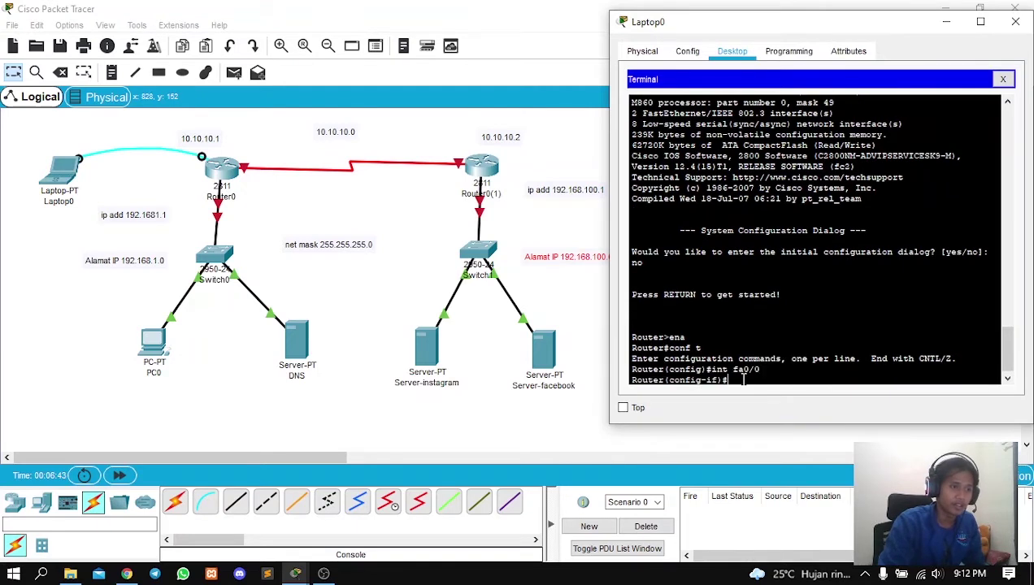
type("ip add 192.168.")
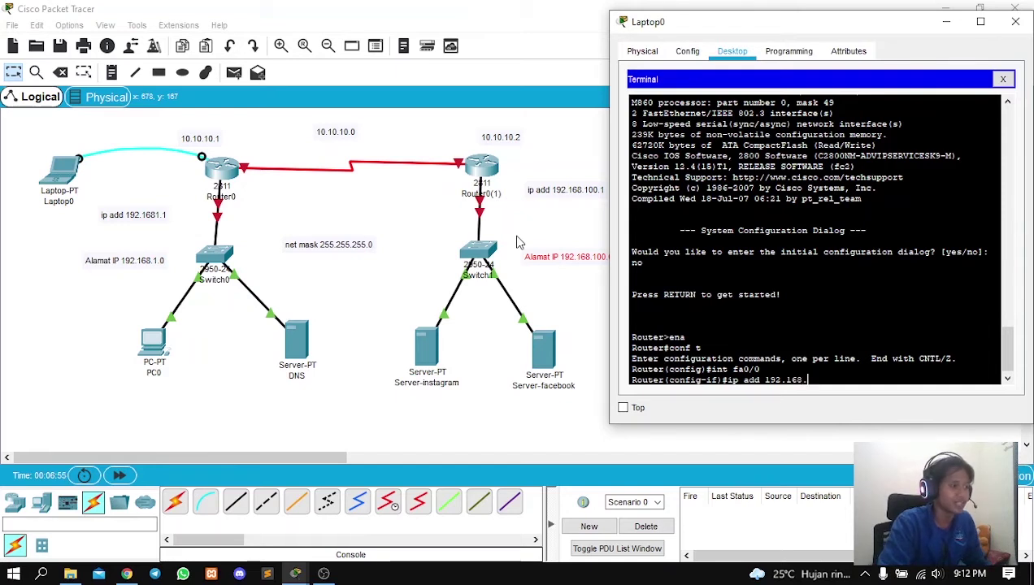
type("1.1")
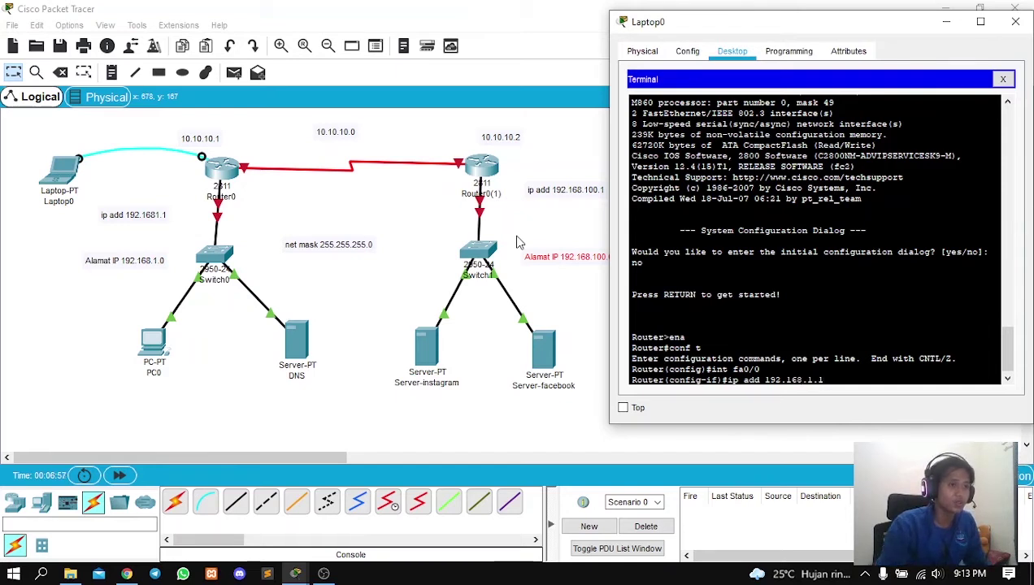
Correct the address note beside Router0 to read "ip add 192.168.1.1" and return to the Laptop0 terminal.
left_click(157, 216)
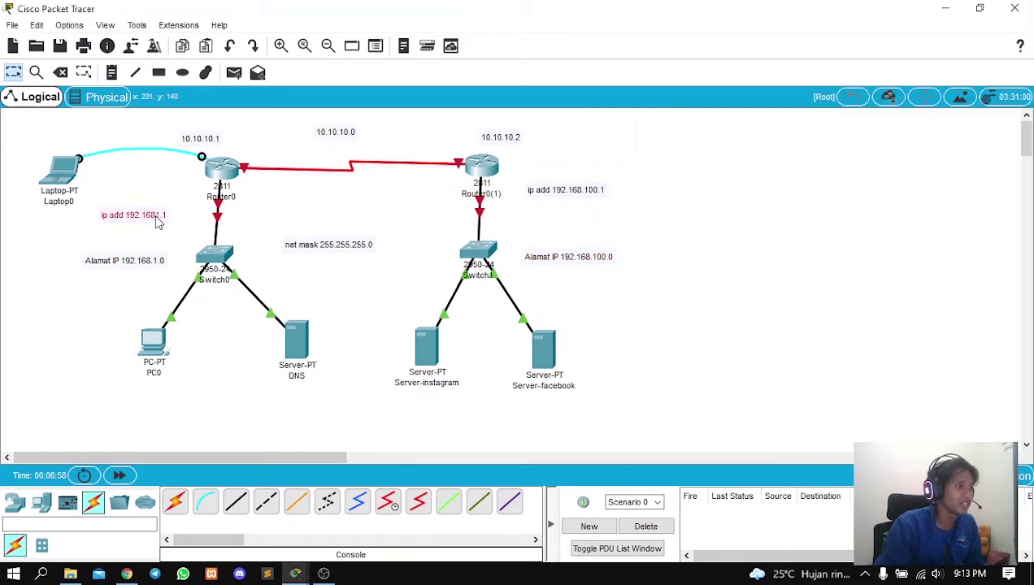
key("Left")
type(".")
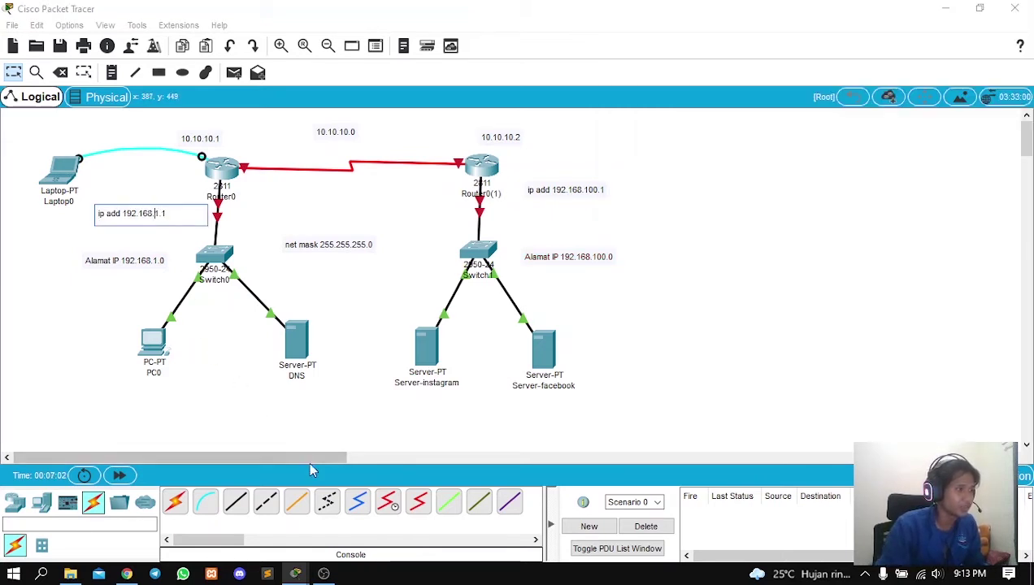
mouse_move(295, 573)
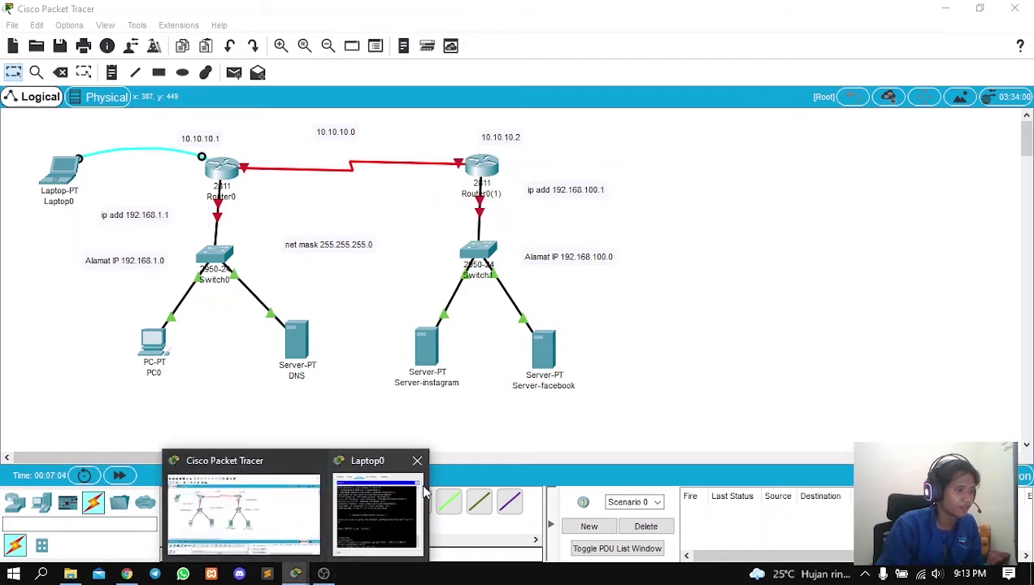
left_click(379, 505)
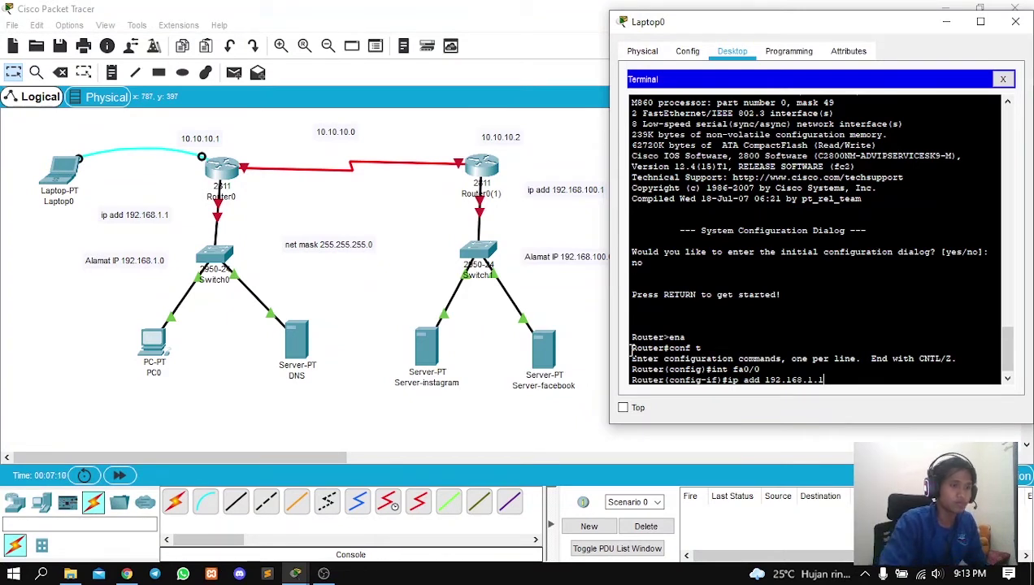
Complete the fa0/0 address command with the mask 255.255.255.0 and enable the interface with no sh.
type("2")
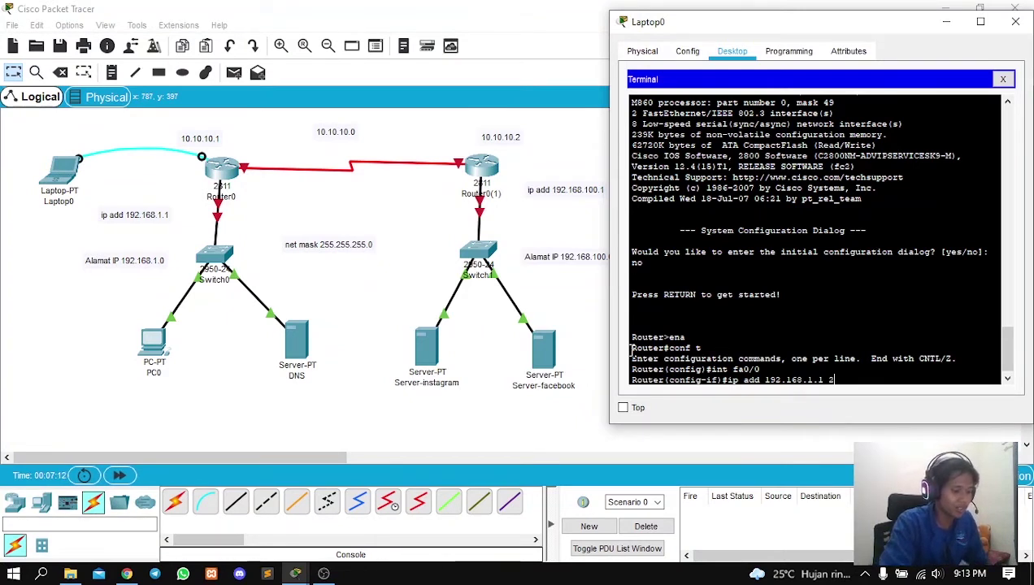
type("55.255.255.0")
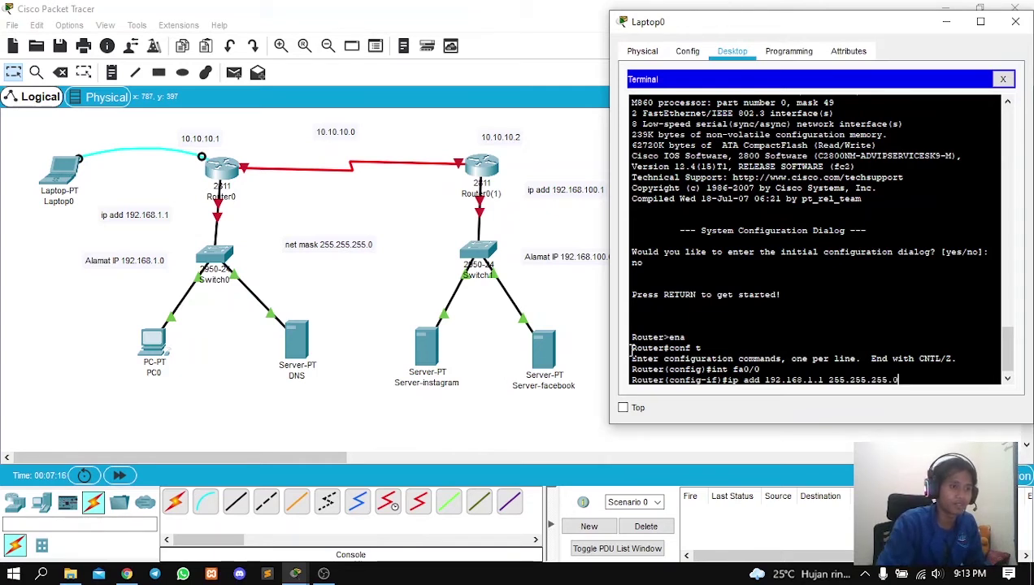
key("Return")
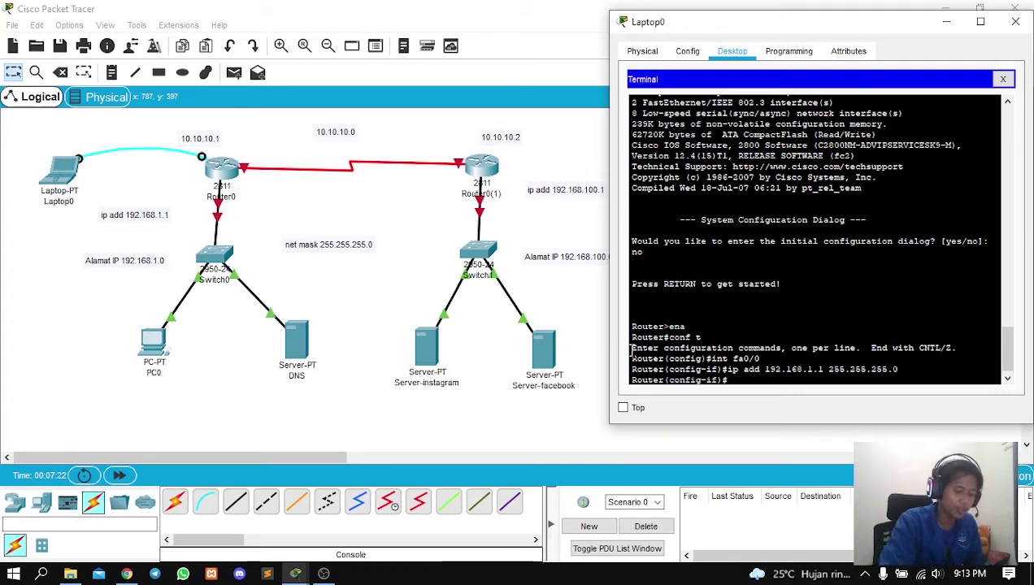
type("no sh")
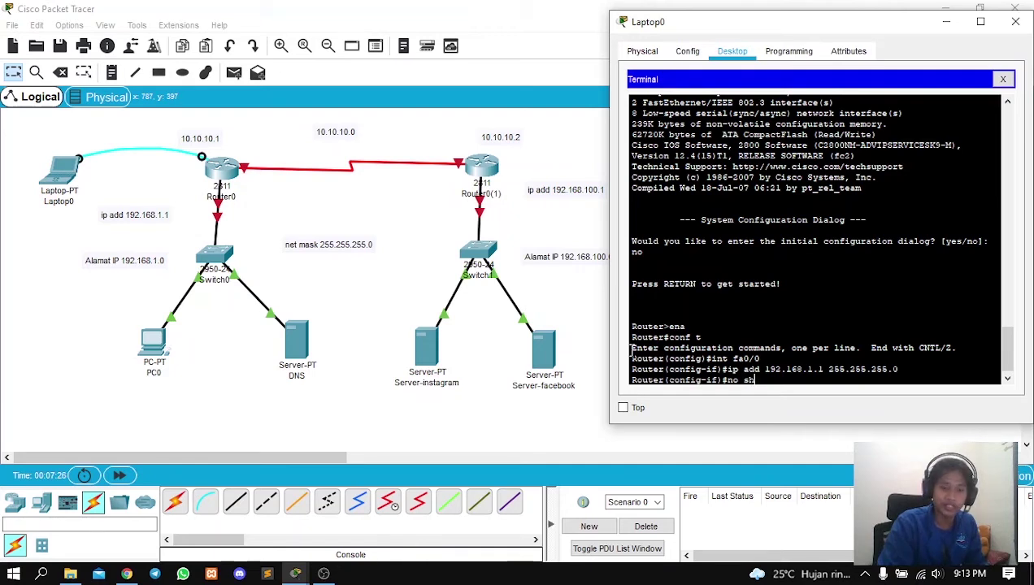
key("Return")
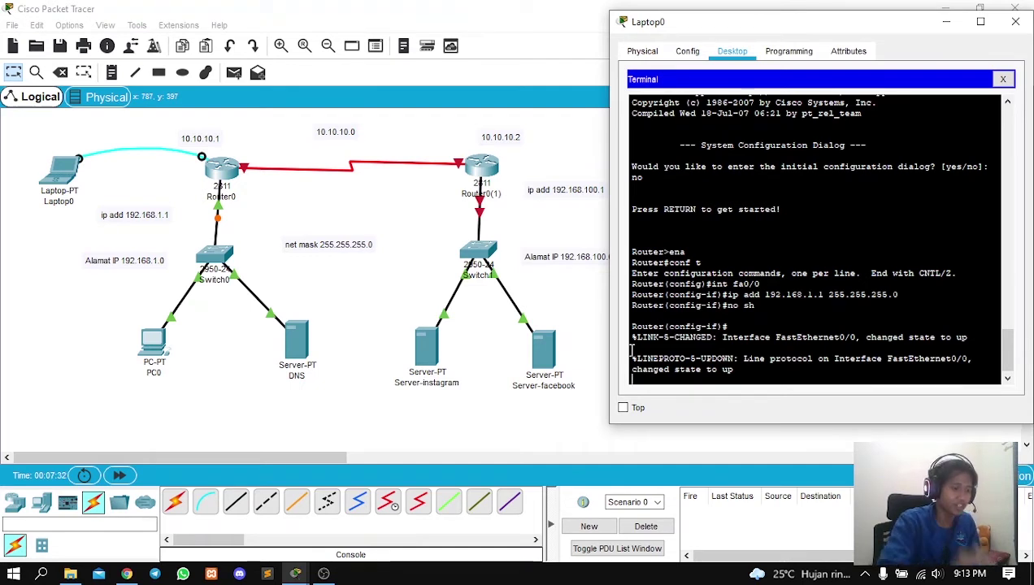
key("Return")
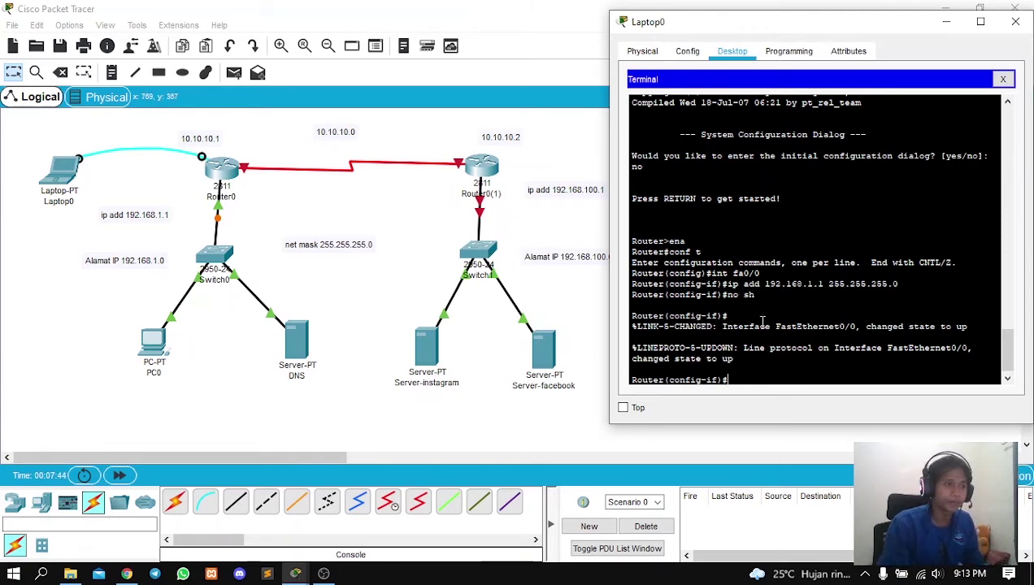
Switch the router configuration to the serial interface se0/3/0.
type("int ")
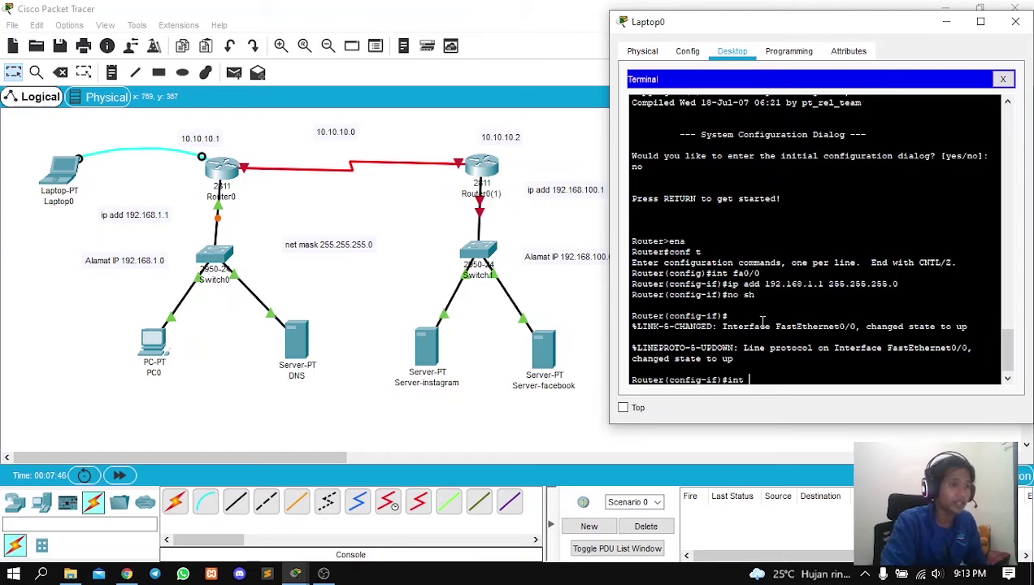
type("se")
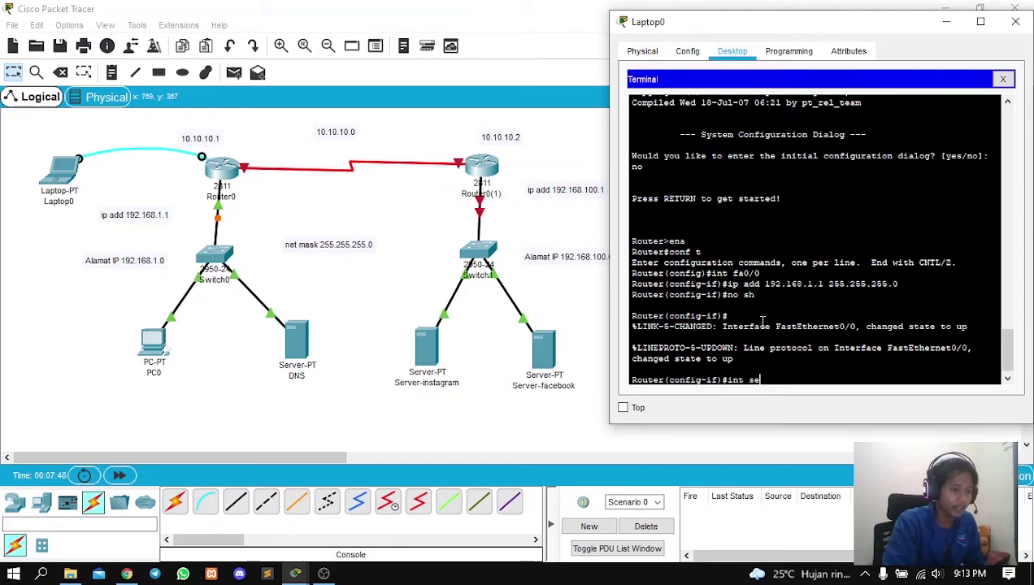
type("0/3")
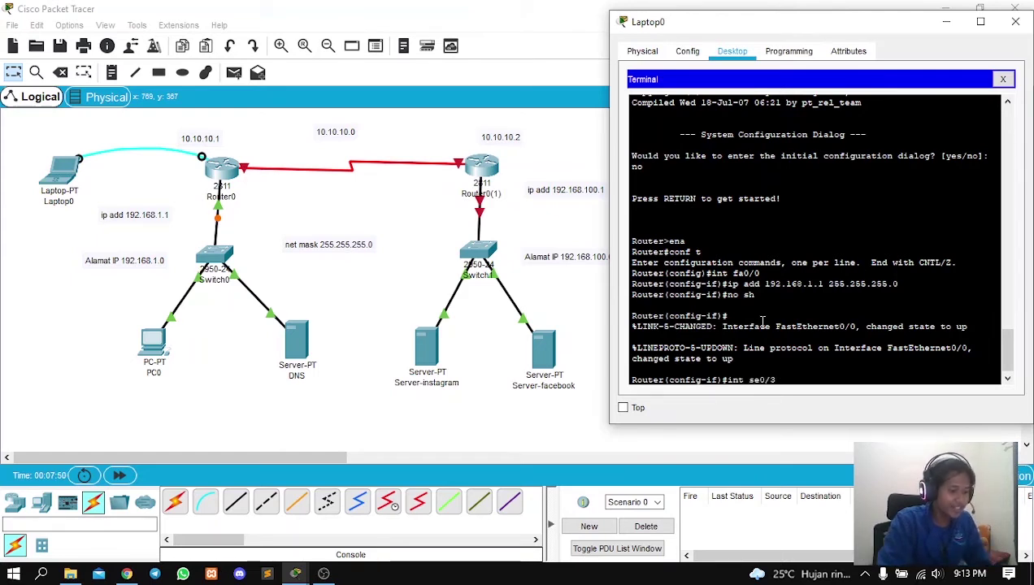
type("/90")
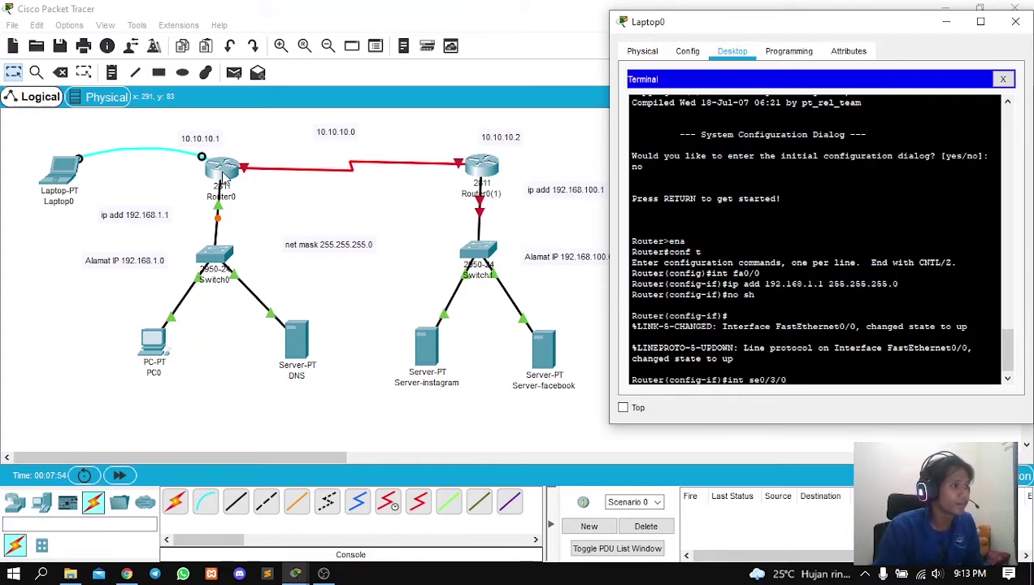
type("0")
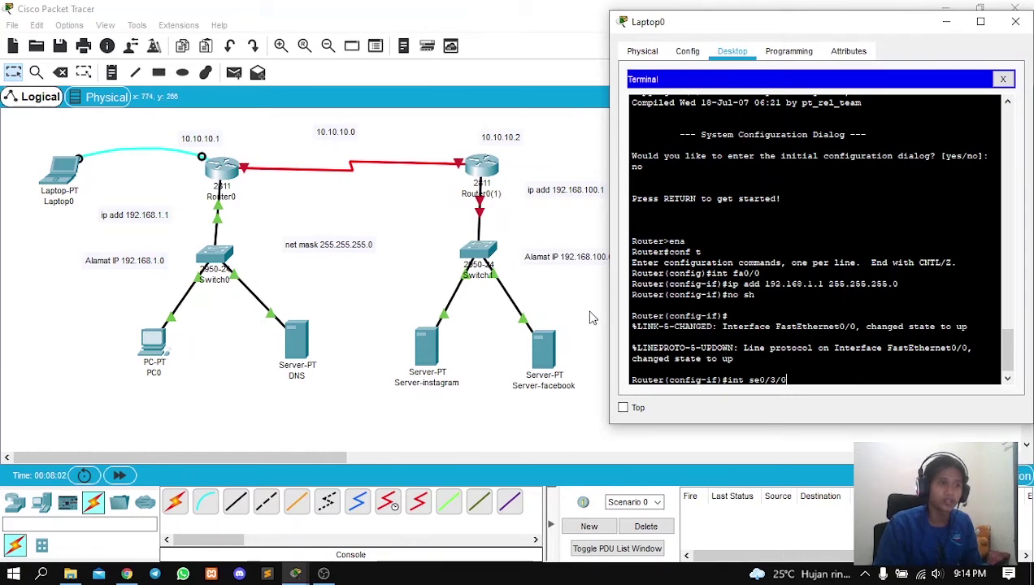
key("Return")
Assign 10.10.10.1 with mask 255.255.255.0 to the serial interface and enable it with no sh.
type("ip ")
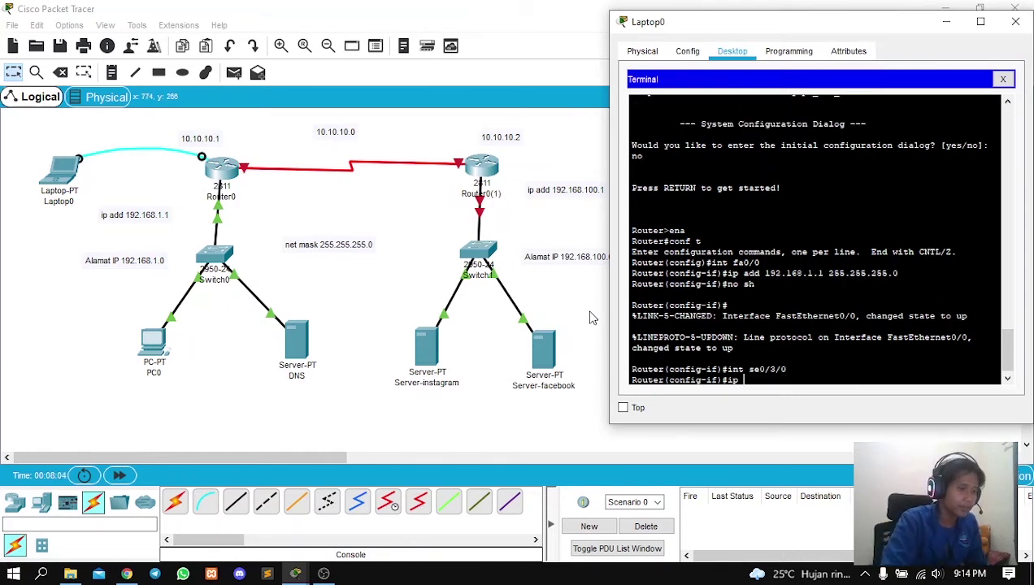
type("add 10.10.10.1")
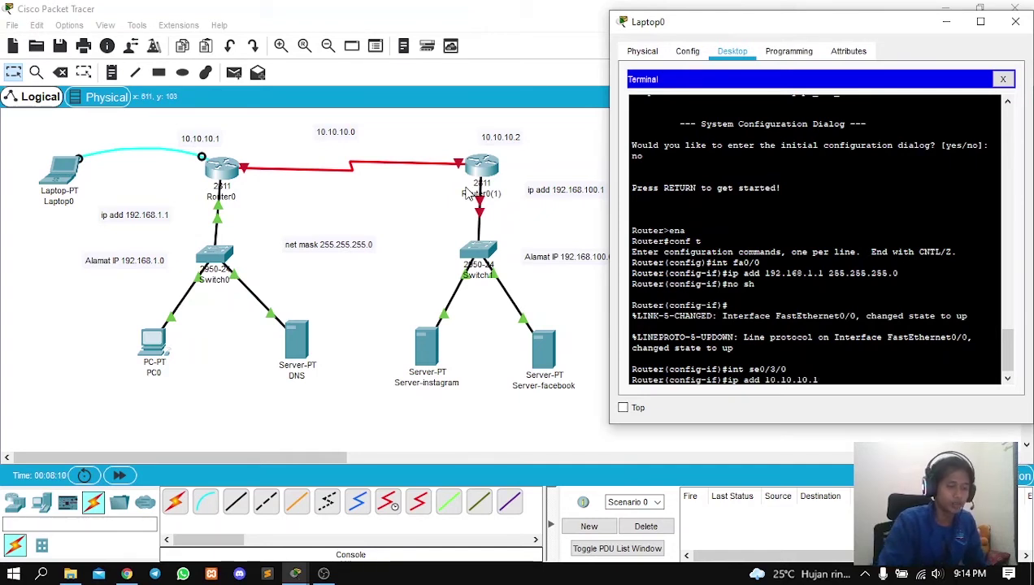
type("55.25")
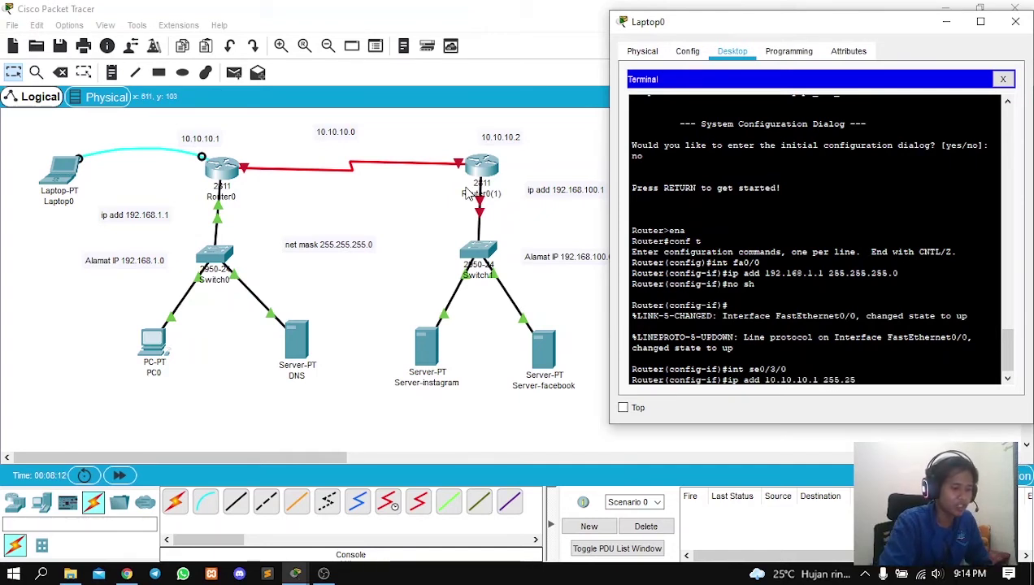
type("5.255.0")
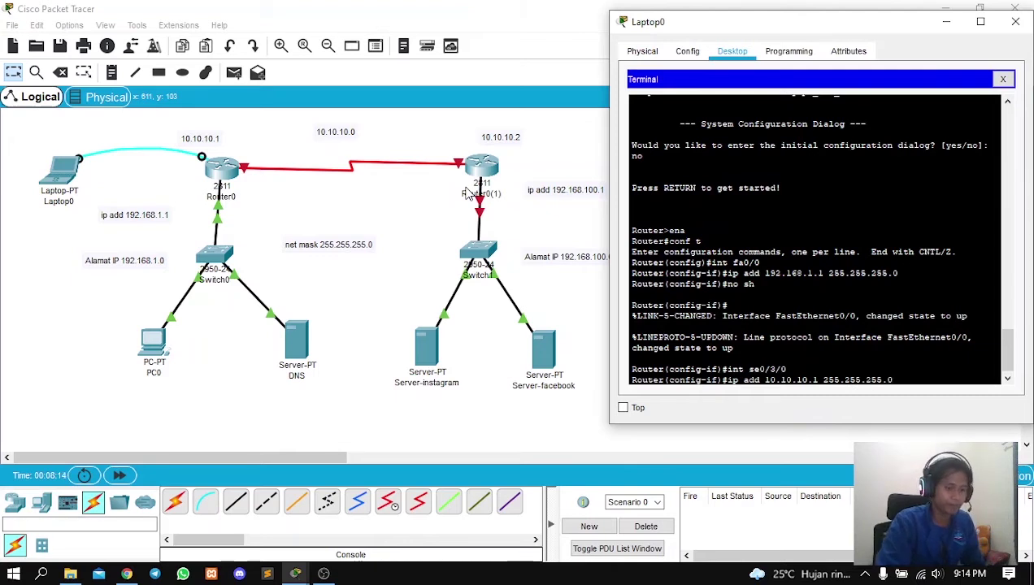
key("Return")
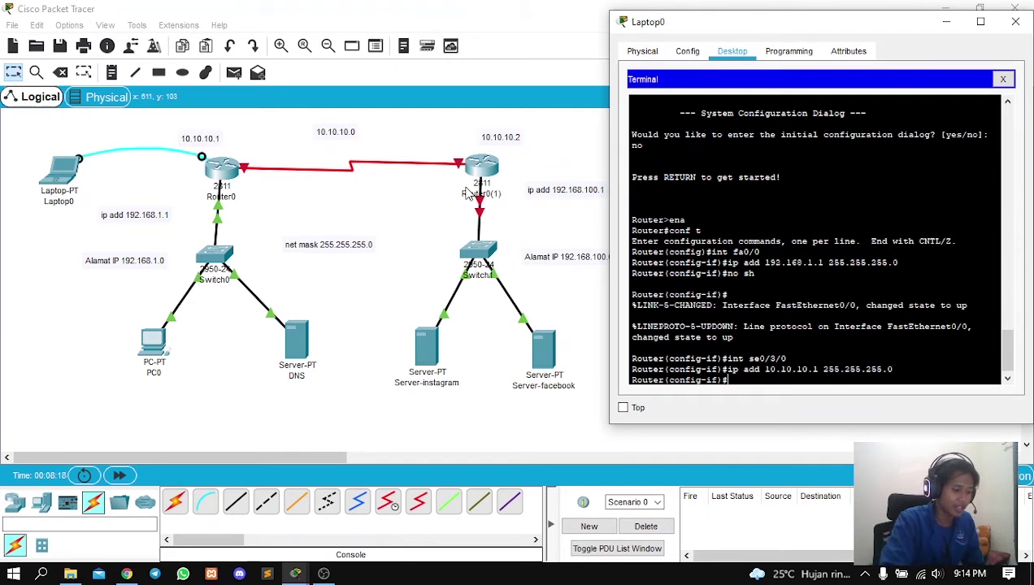
type("no s")
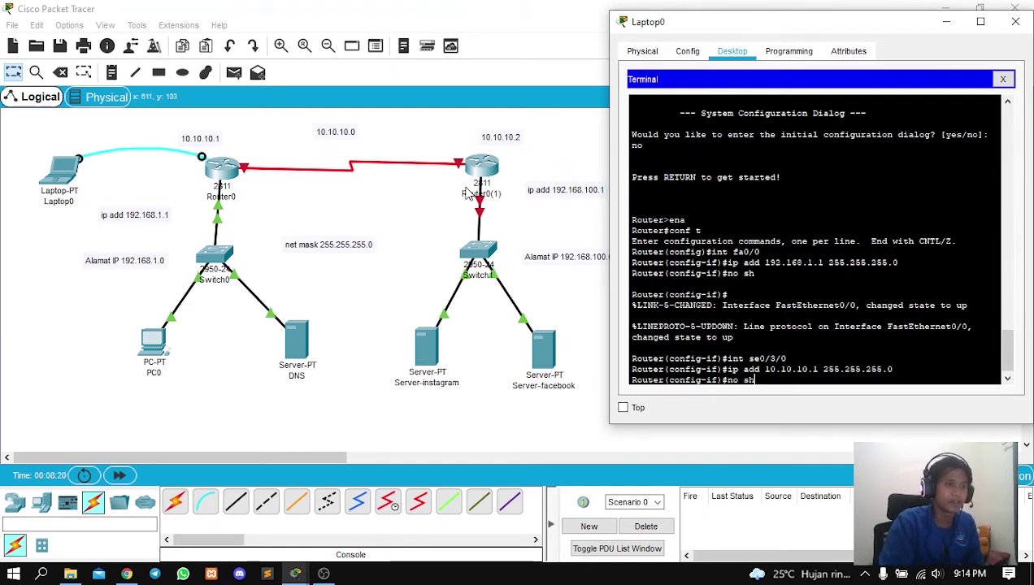
type("h")
key("Return")
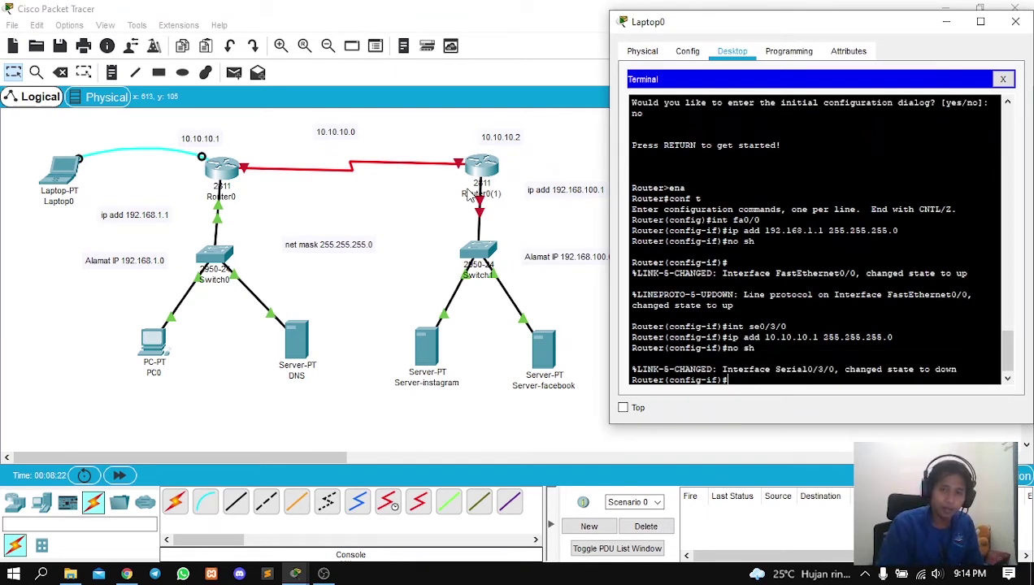
Try to start the routing process with the command "router eigpr 100".
type("ro")
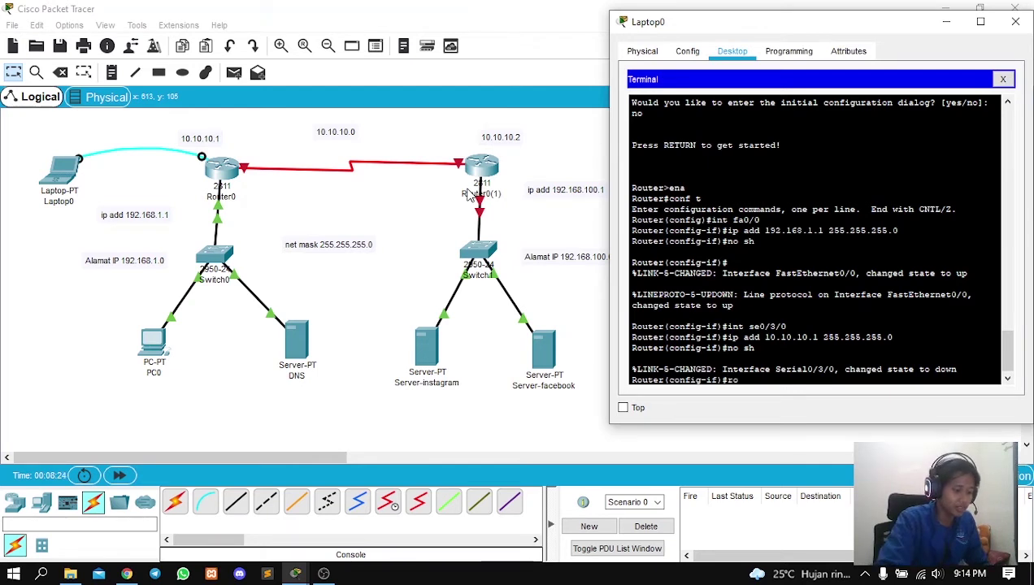
type("ut")
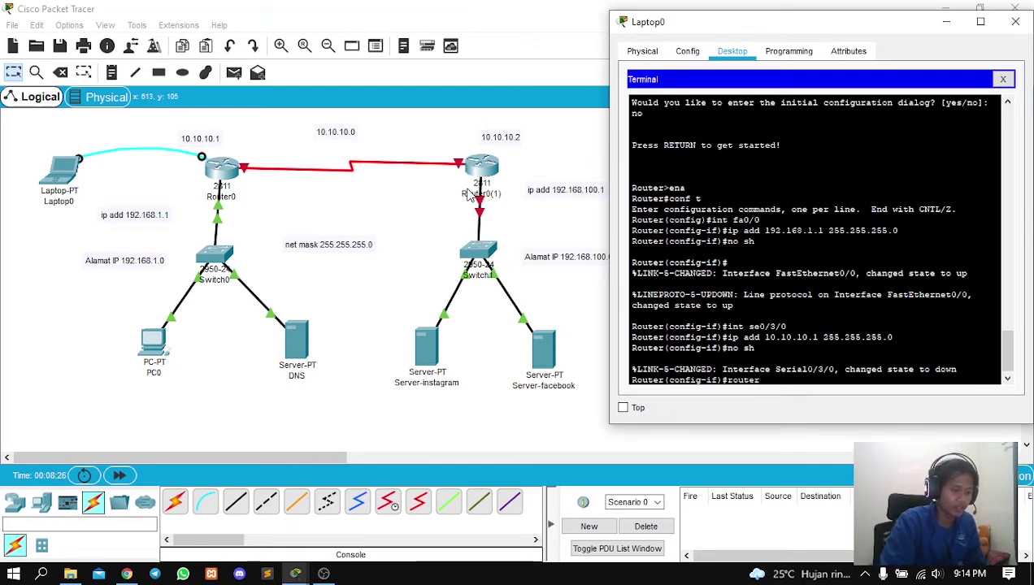
type("er")
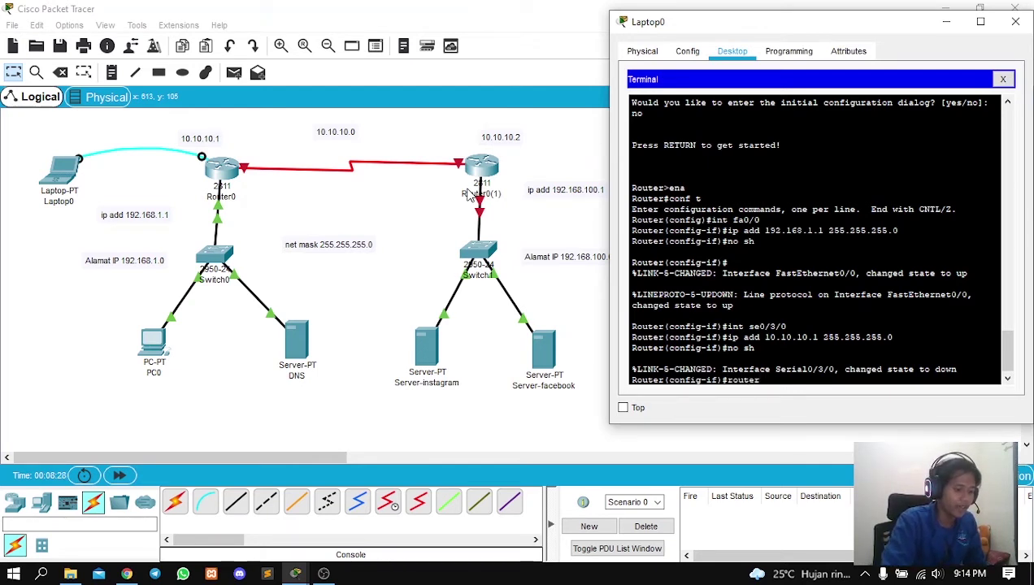
type(" eigpr")
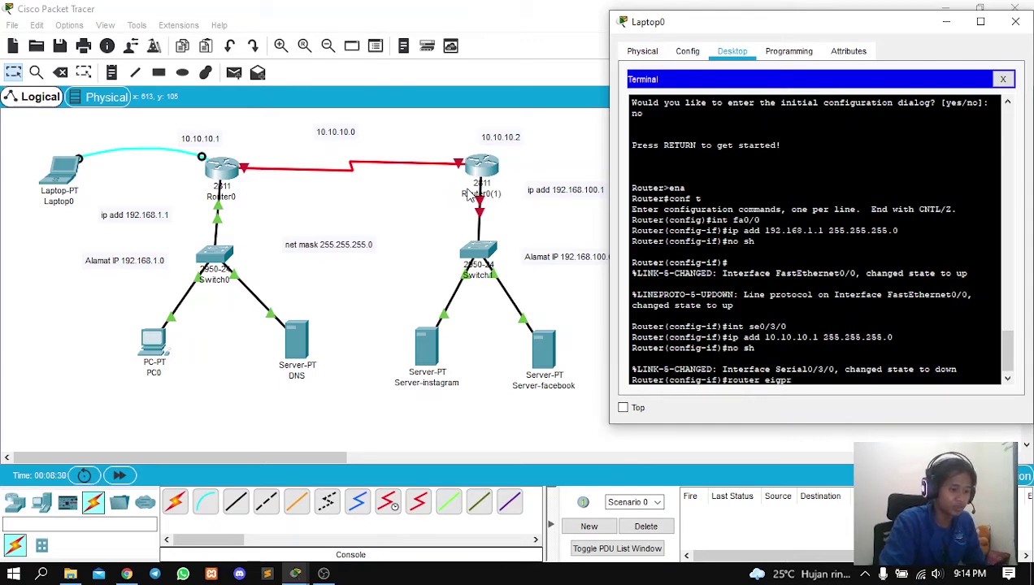
type(" 100")
key("Return")
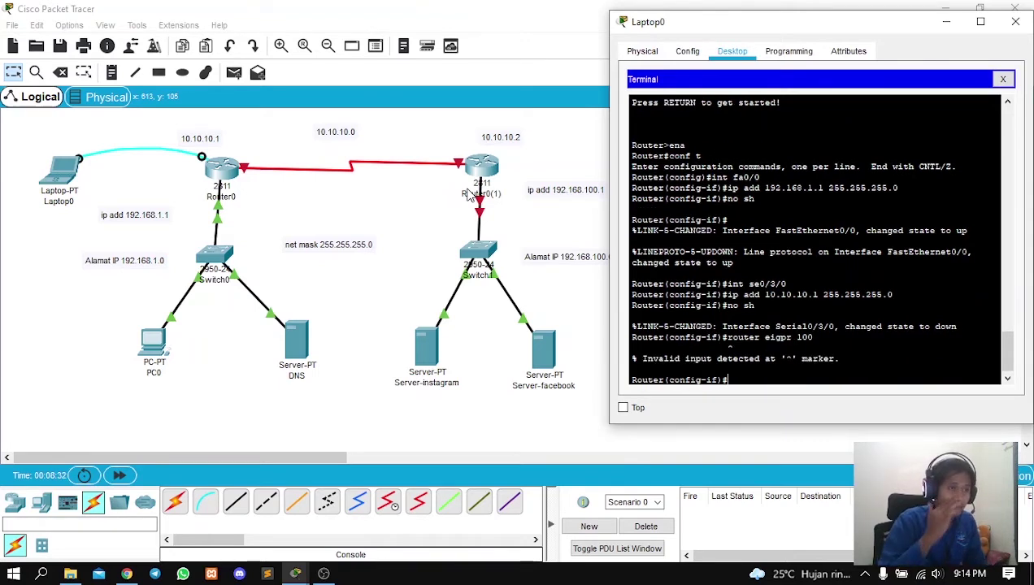
Recall the routing command, correct it to "router eigrp 100" and run it to enter EIGRP configuration.
key("Up")
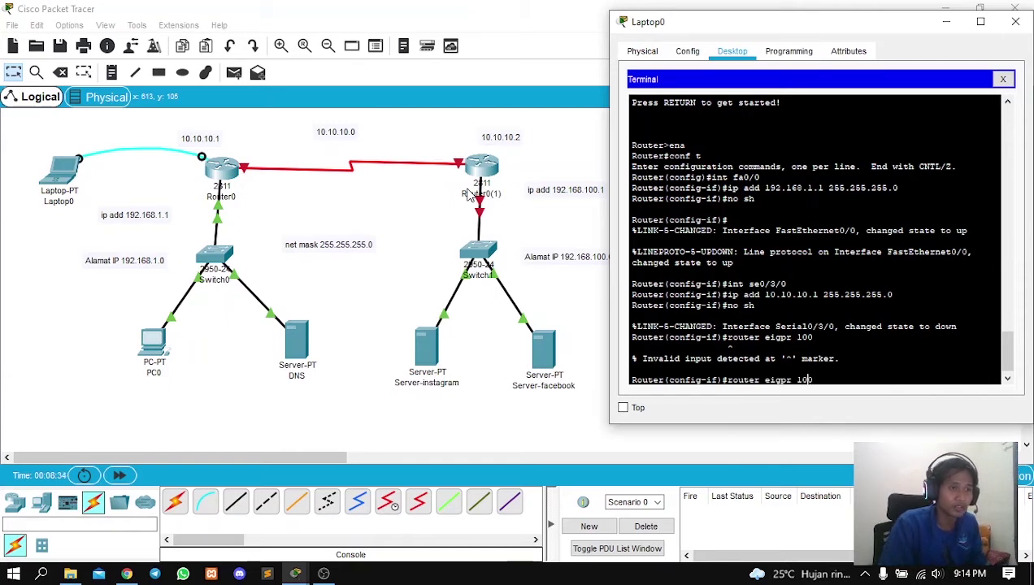
key("Left")
key("Left")
key("Left")
key("Left")
key("Left")
key("BackSpace")
key("Delete")
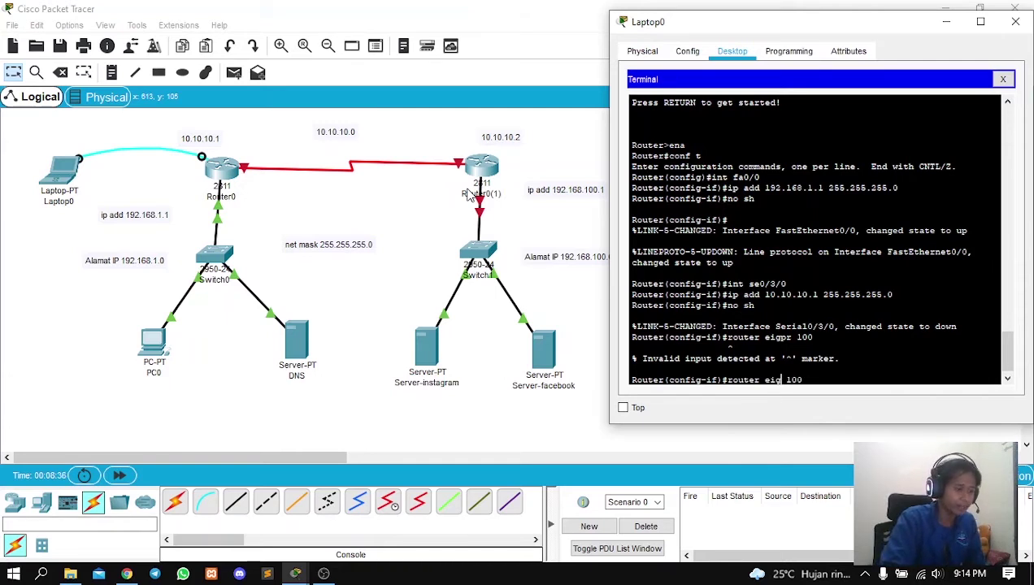
type("rp")
key("Return")
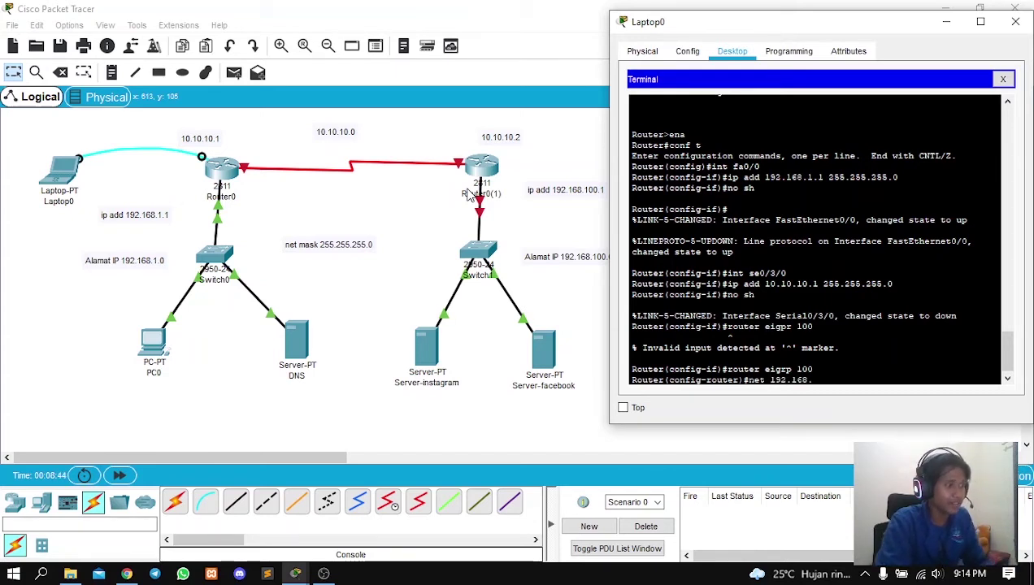
Advertise the networks 192.168.1.0 and 10.10.10.0 in the EIGRP 100 configuration using net commands.
type("net 192.168.1.0")
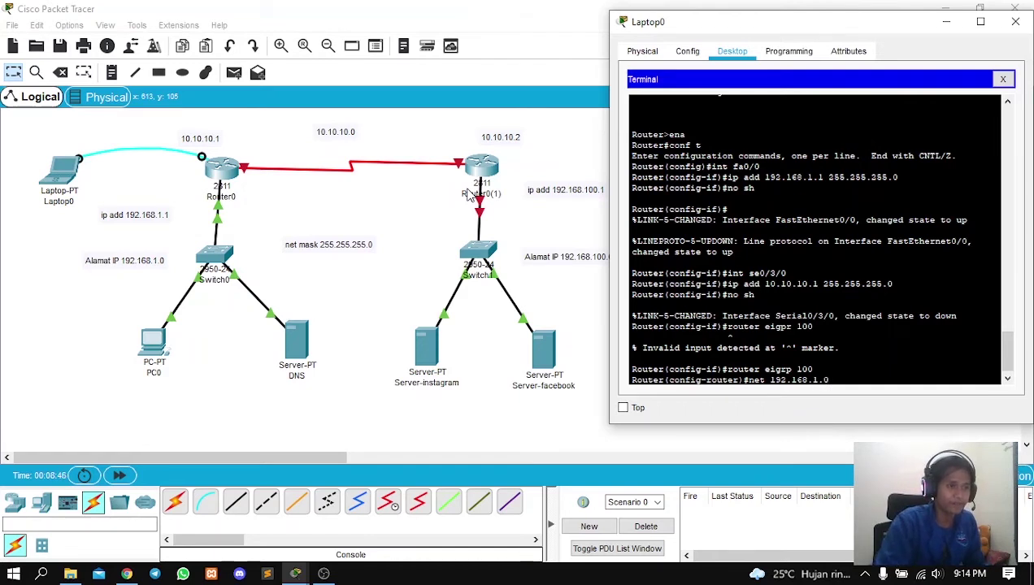
key("Return")
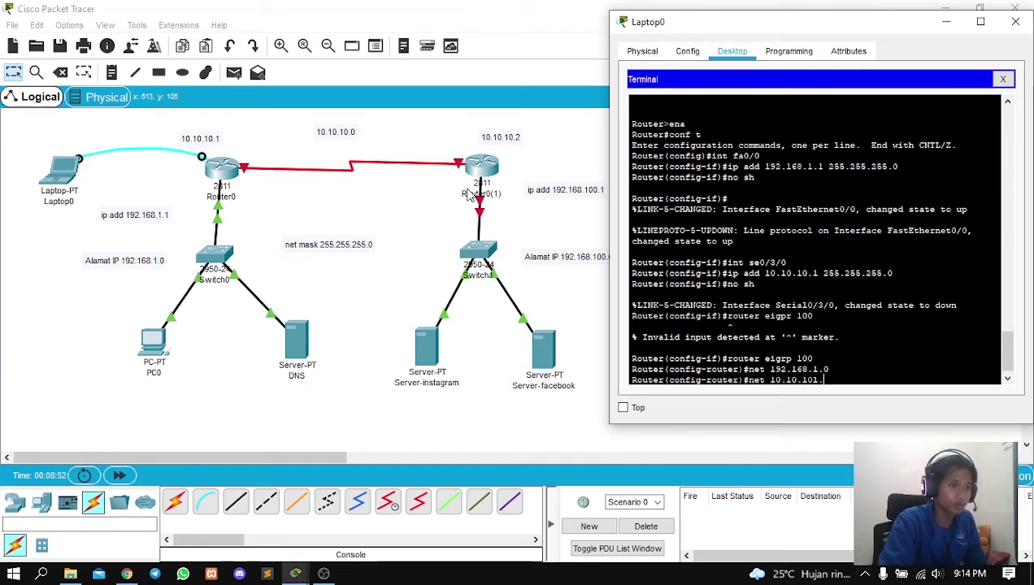
type("10.10.101")
key("BackSpace")
key("BackSpace")
type("0.0")
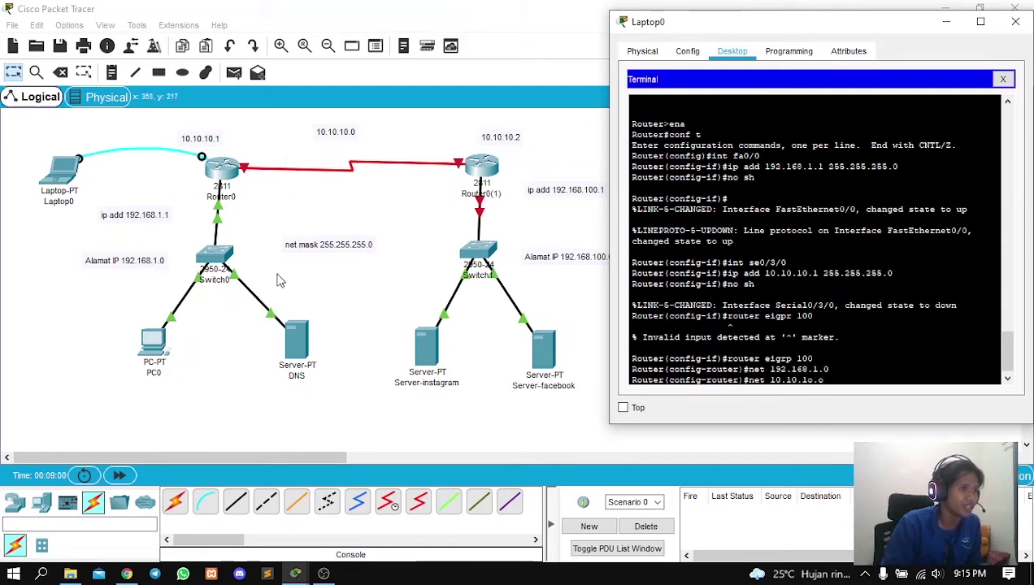
key("Left")
key("Left")
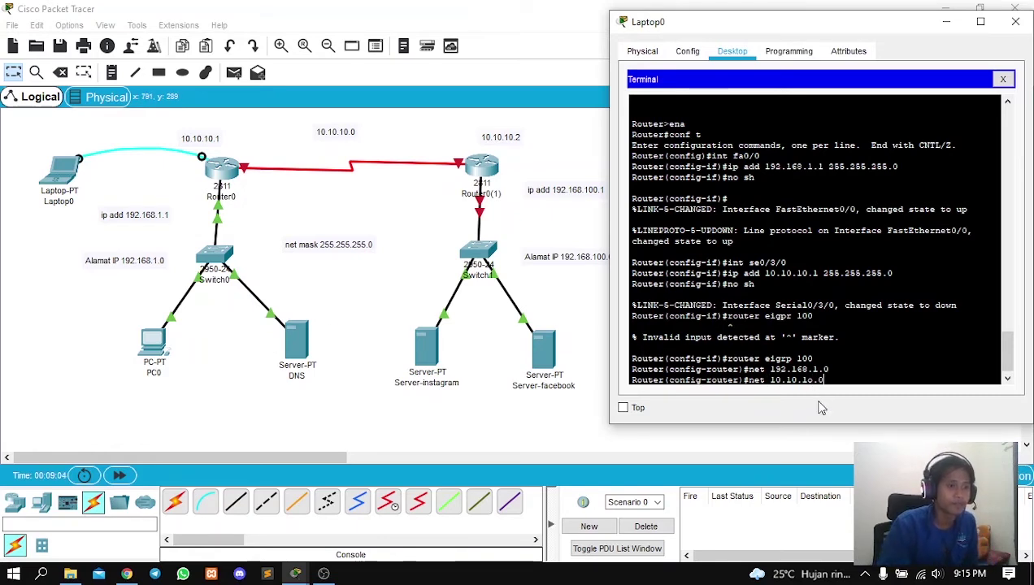
key("BackSpace")
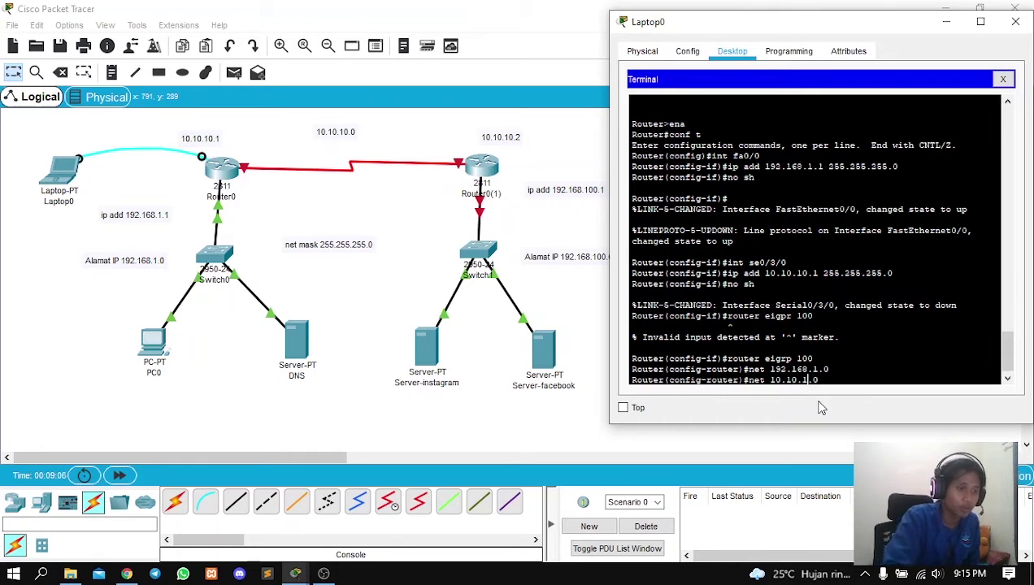
type("0")
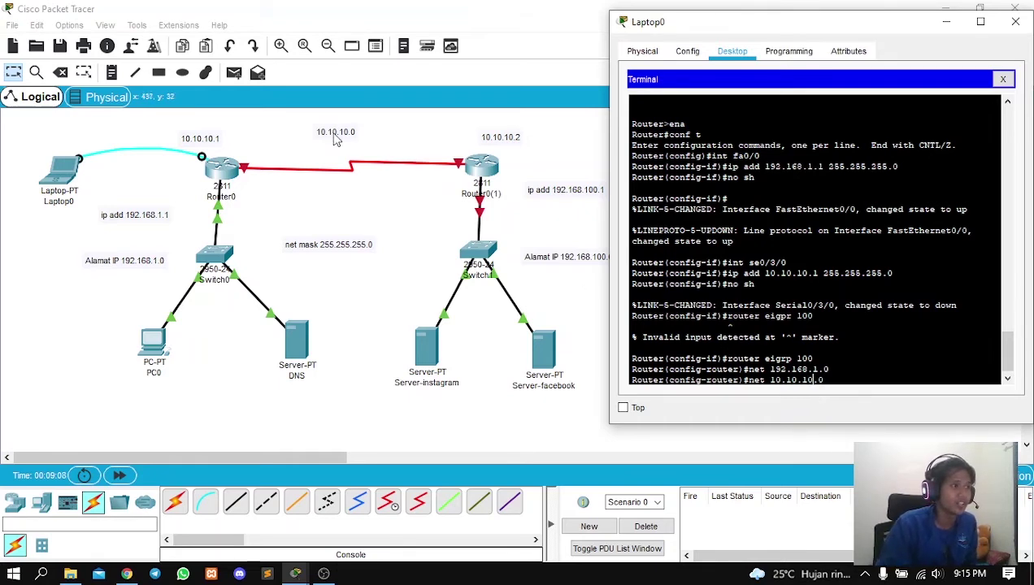
key("Right")
key("Right")
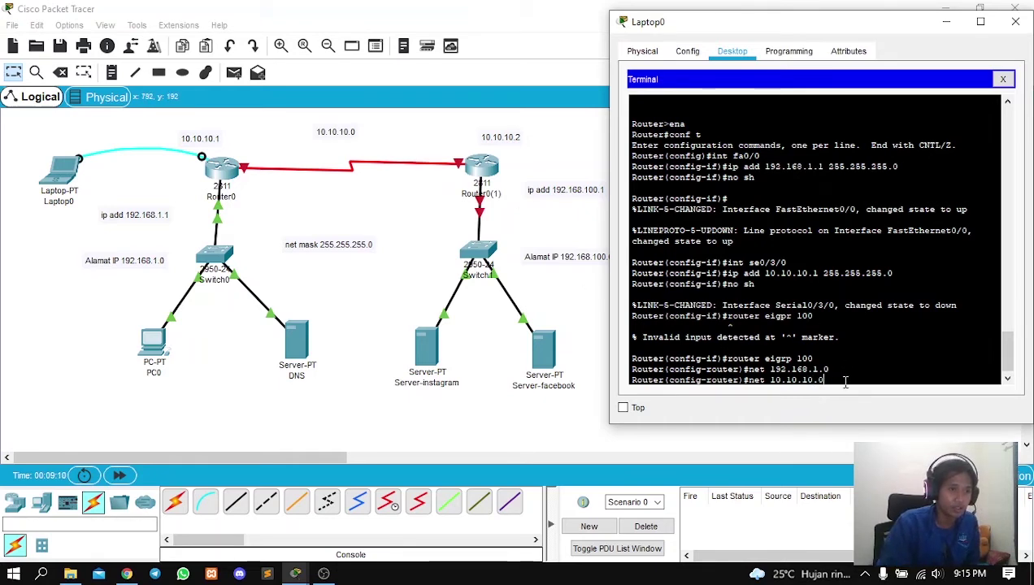
key("Return")
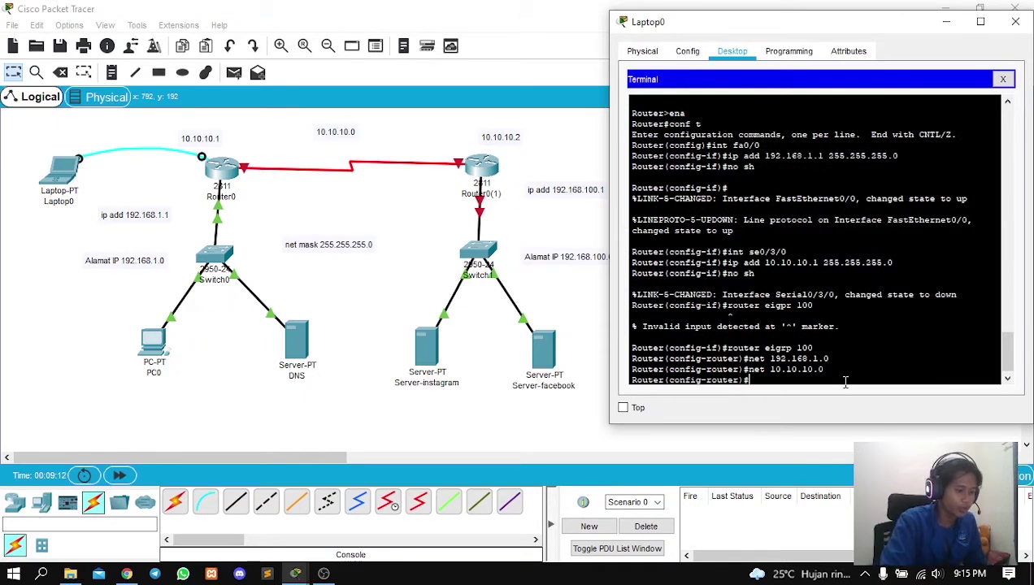
Save the first router's configuration with the command "do wr".
type("do wr")
key("Return")
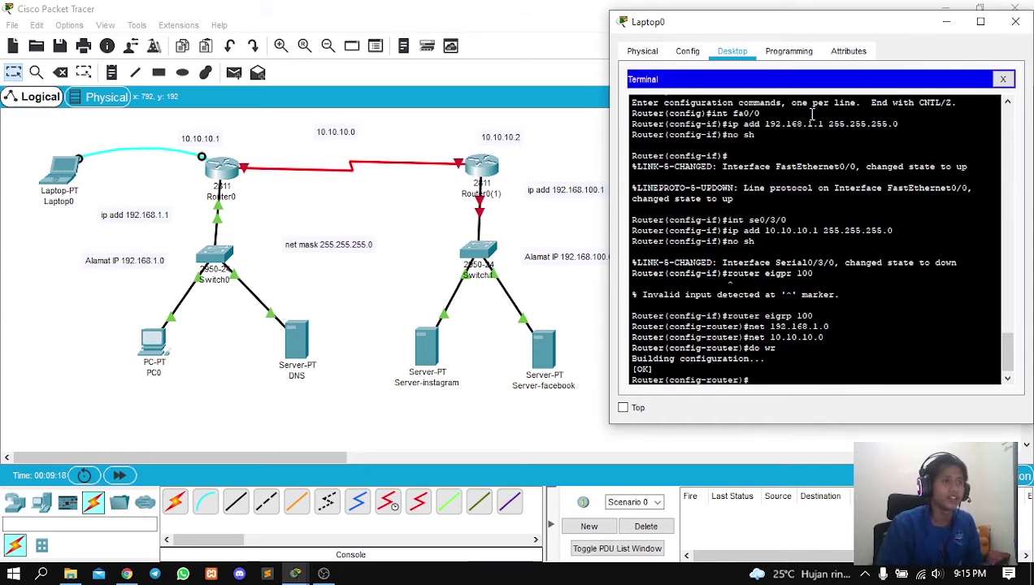
left_click_drag(803, 13, 802, 12)
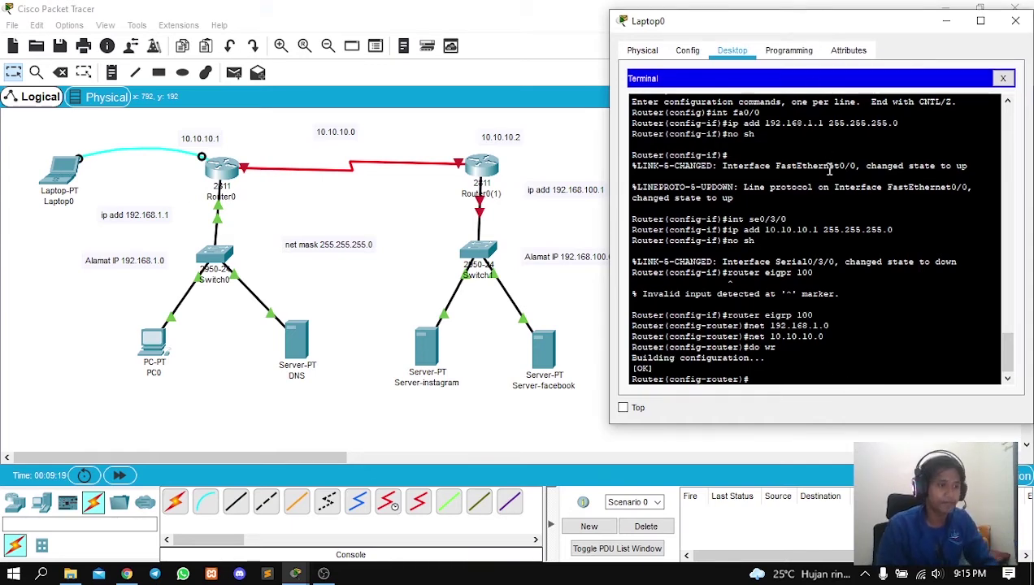
key("Return")
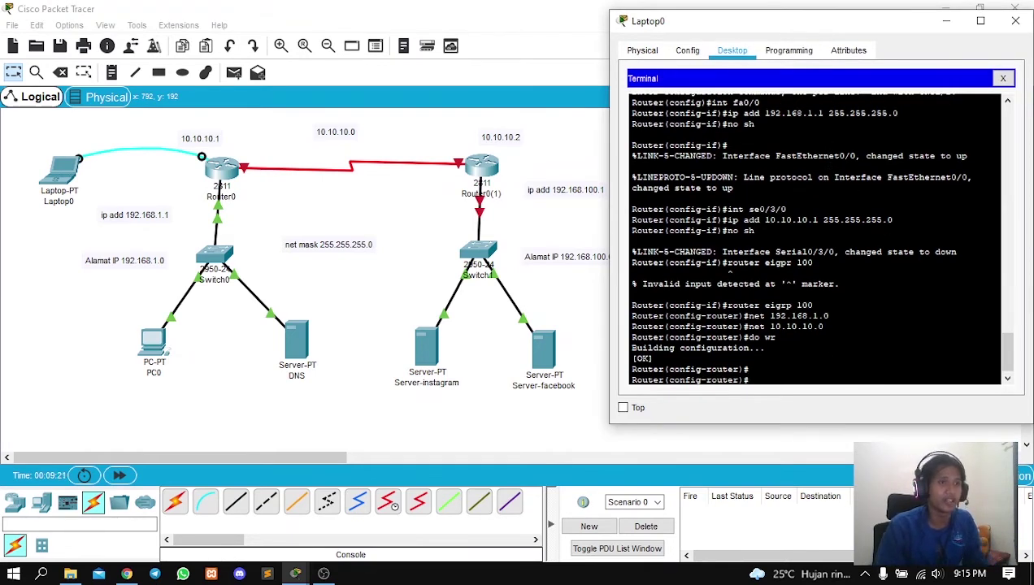
Close the Laptop0 window and move the laptop's console cable from Router0 to Router0(1).
left_click(1015, 21)
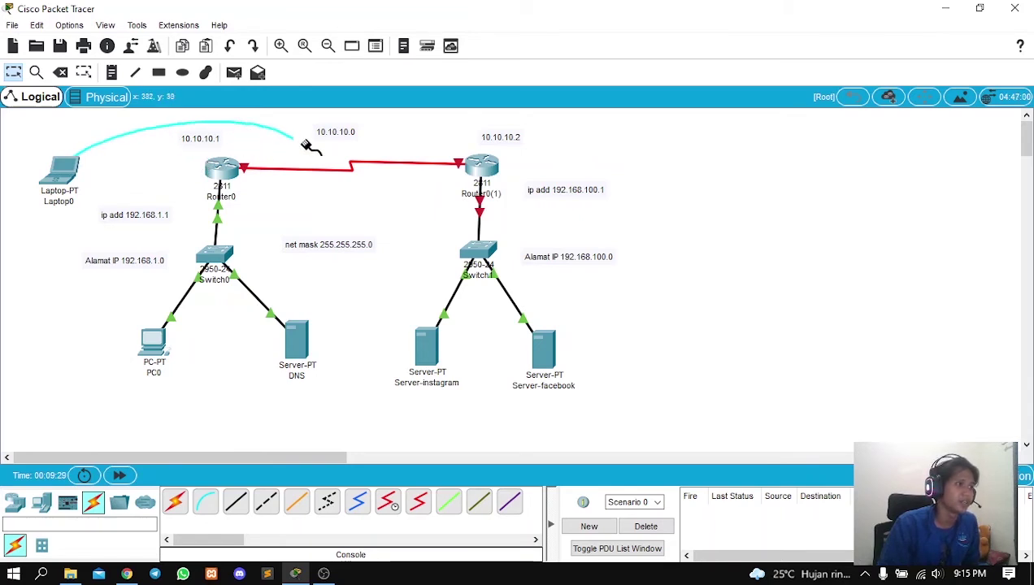
left_click(486, 174)
left_click(536, 198)
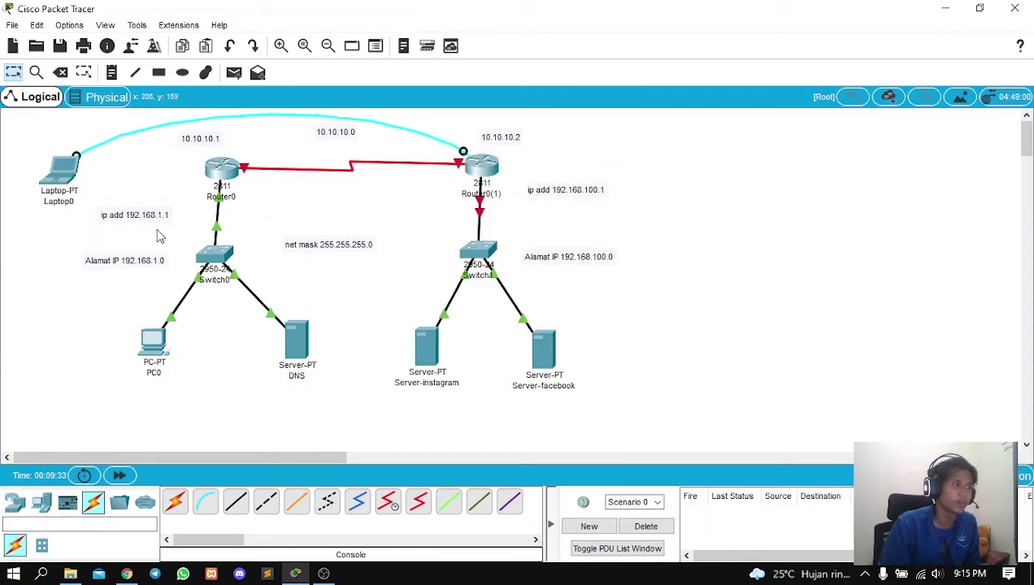
Open a terminal session from Laptop0 to Router0(1) with the default port settings and start the router prompt.
left_click(62, 169)
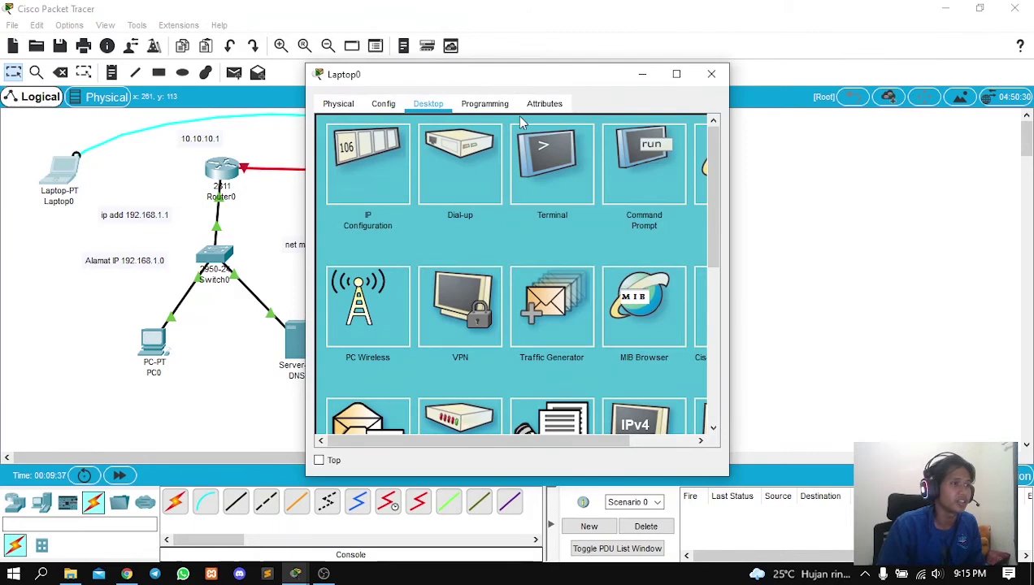
left_click(569, 183)
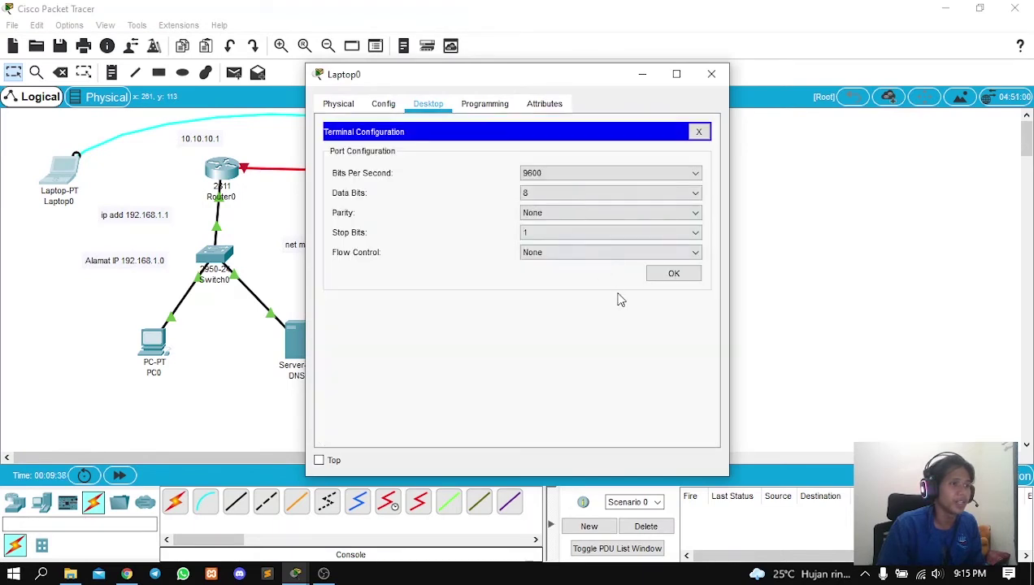
left_click(673, 274)
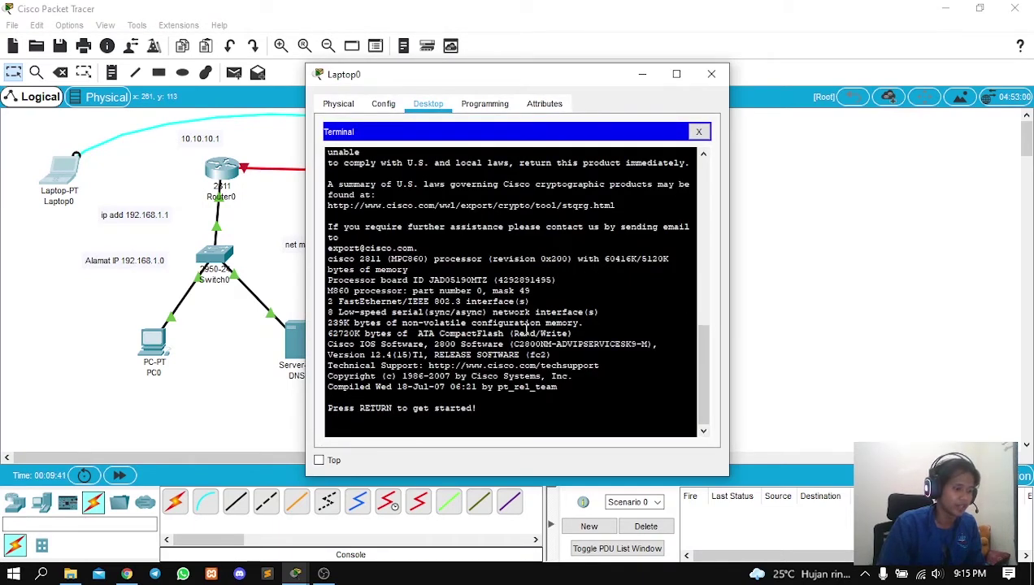
key("Return")
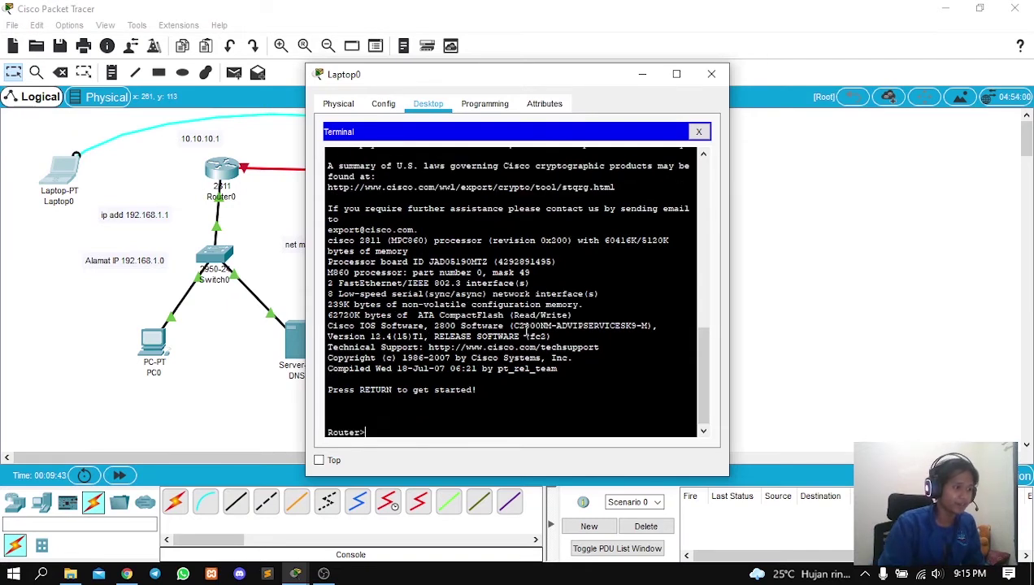
Enter global configuration mode on the second router with ena and conf t, and select interface fa0/0.
type("ena")
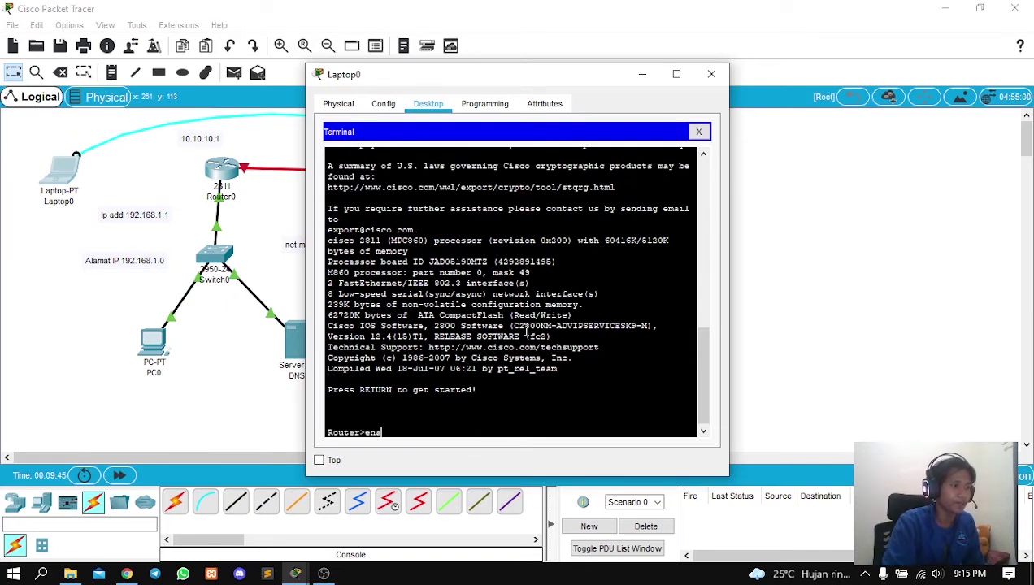
key("Return")
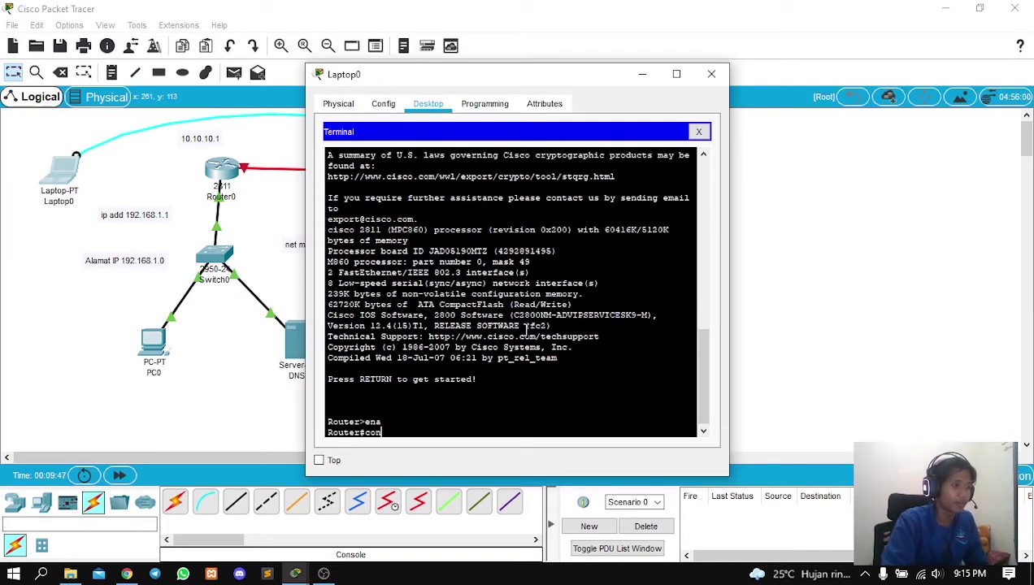
type("conf t")
key("Return")
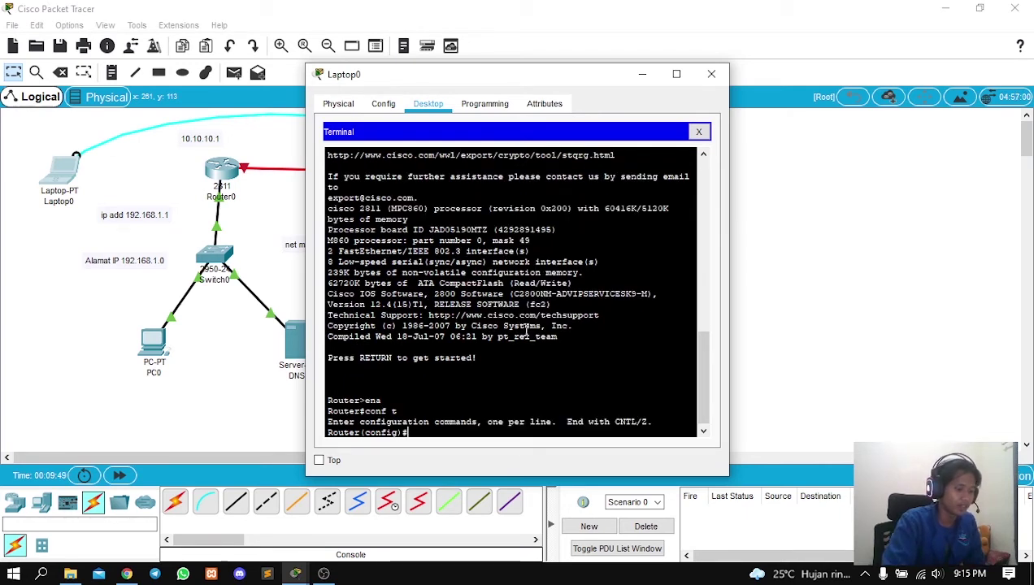
type("int")
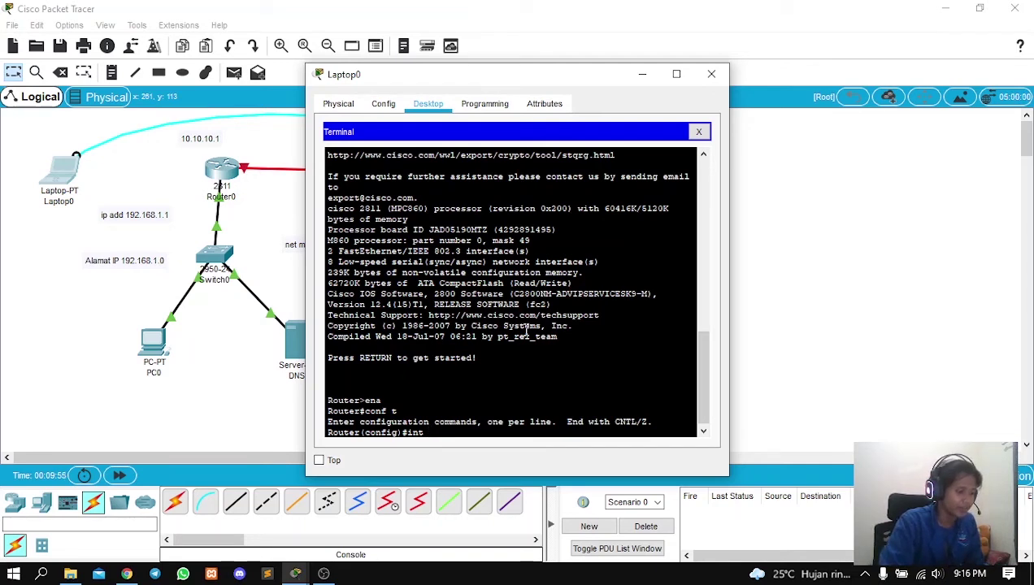
type("0/0")
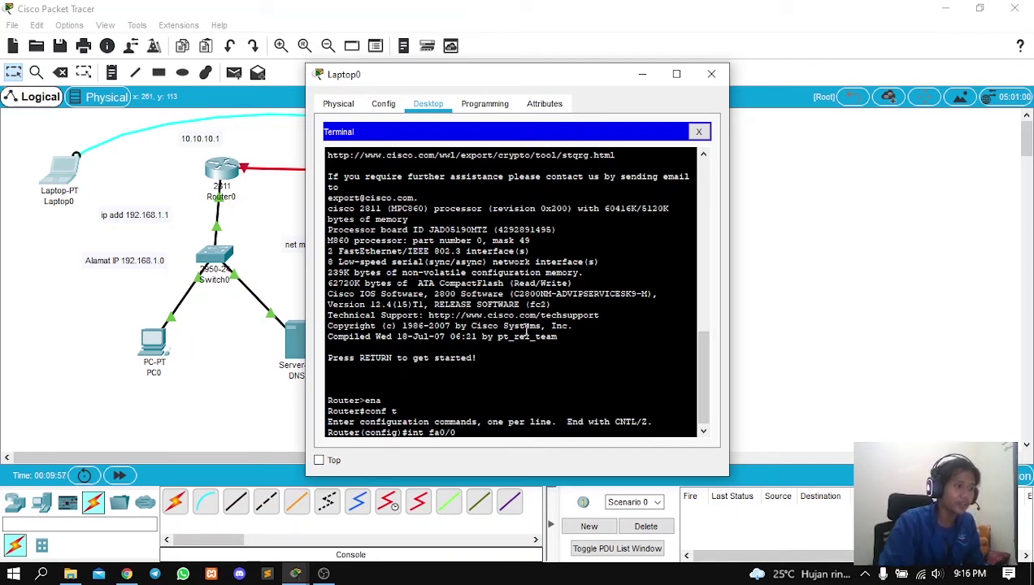
key("Return")
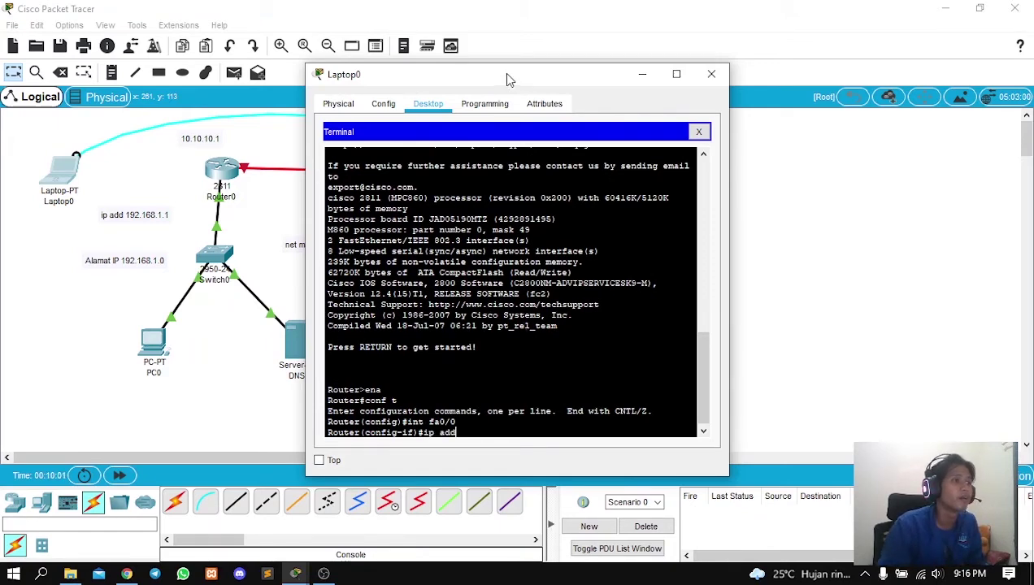
Try to assign the address 192.168.100.1 to interface fa0/0 without a subnet mask.
left_click_drag(503, 72, 830, 78)
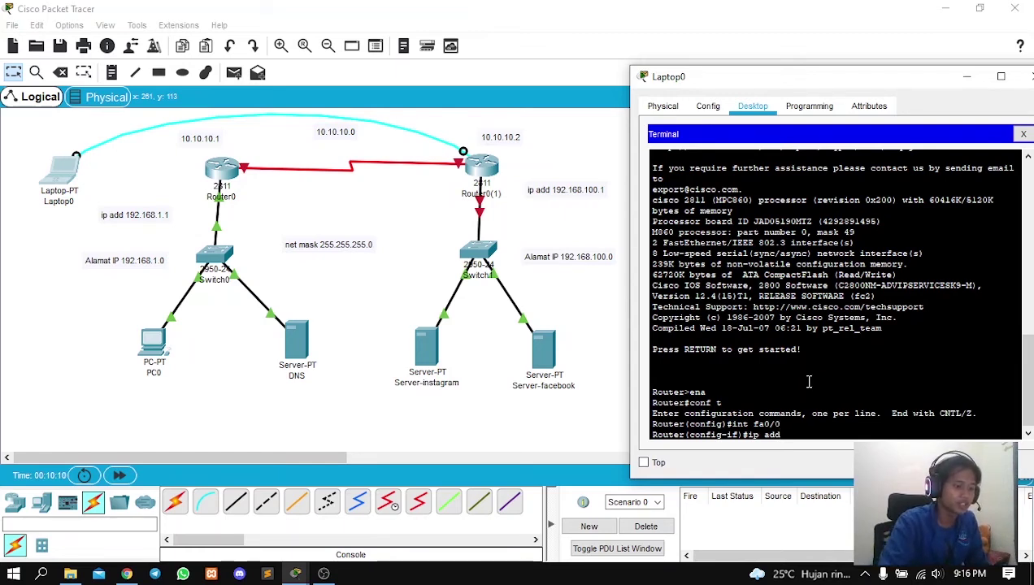
type("192.168")
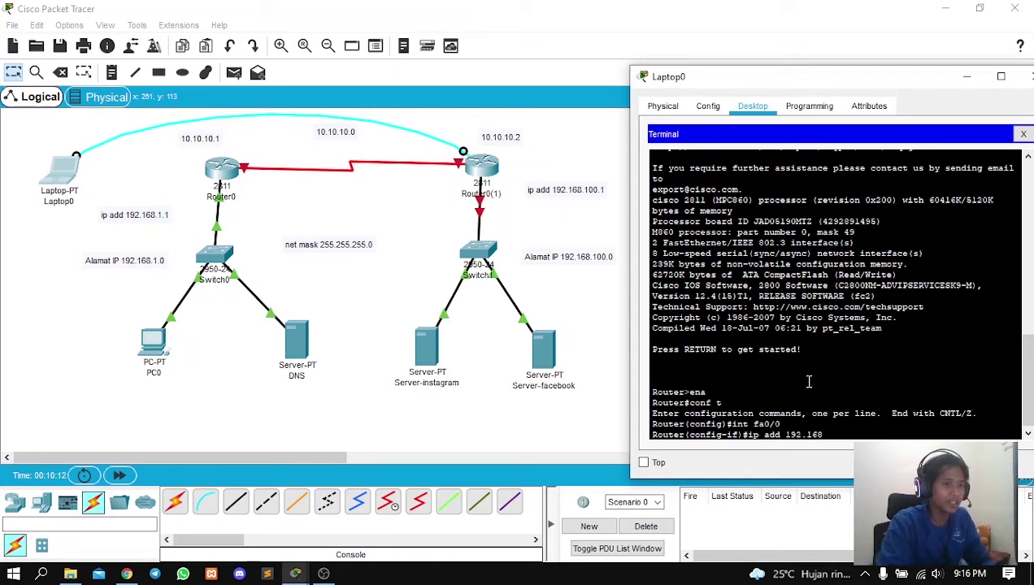
type(".100.1")
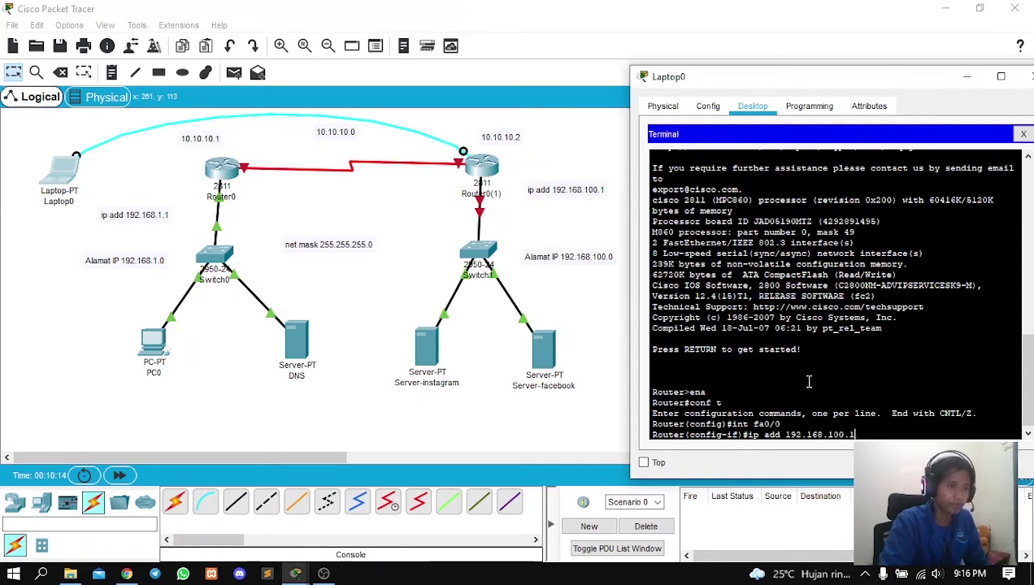
key("Return")
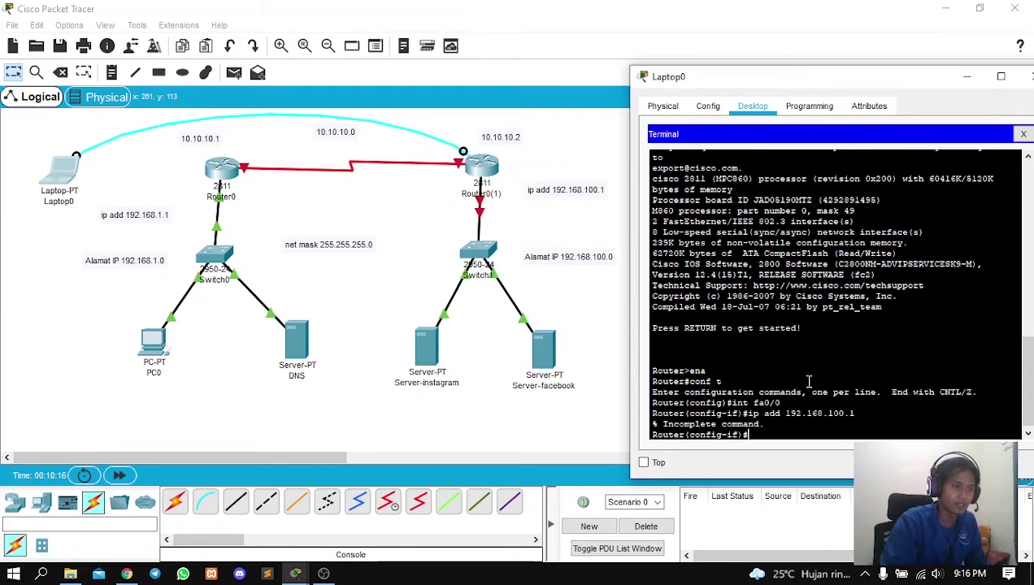
Recall the address command, assign 192.168.100.1 with mask 255.255.255.0 to fa0/0, and enable the interface with no sh.
key("Up")
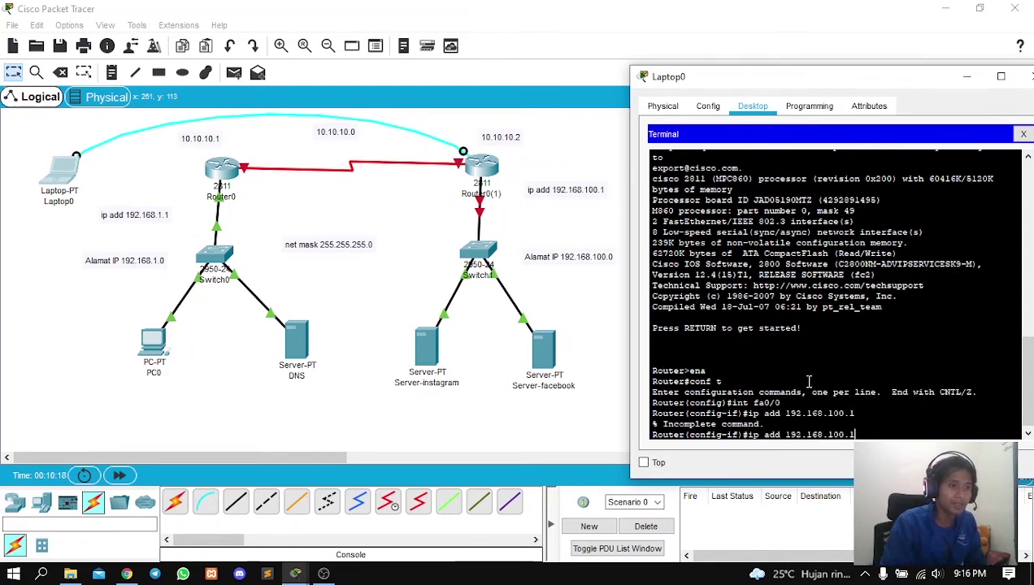
type("255.")
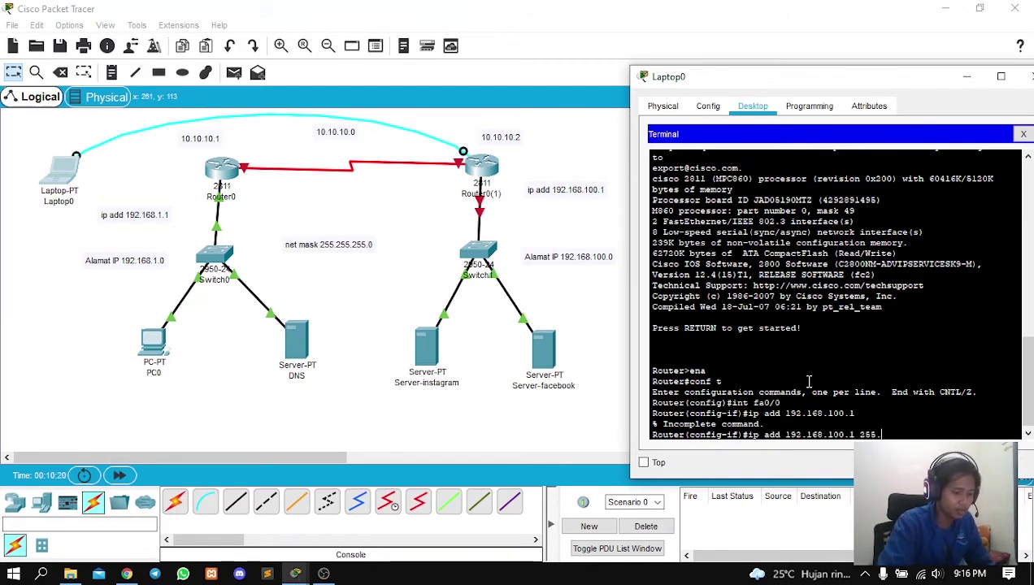
type("255.")
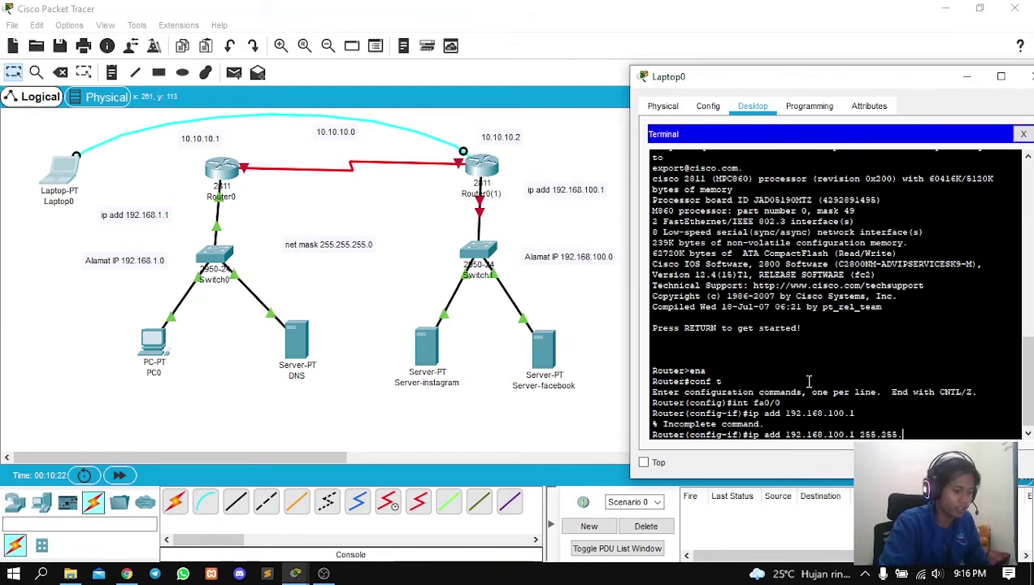
type("255.0")
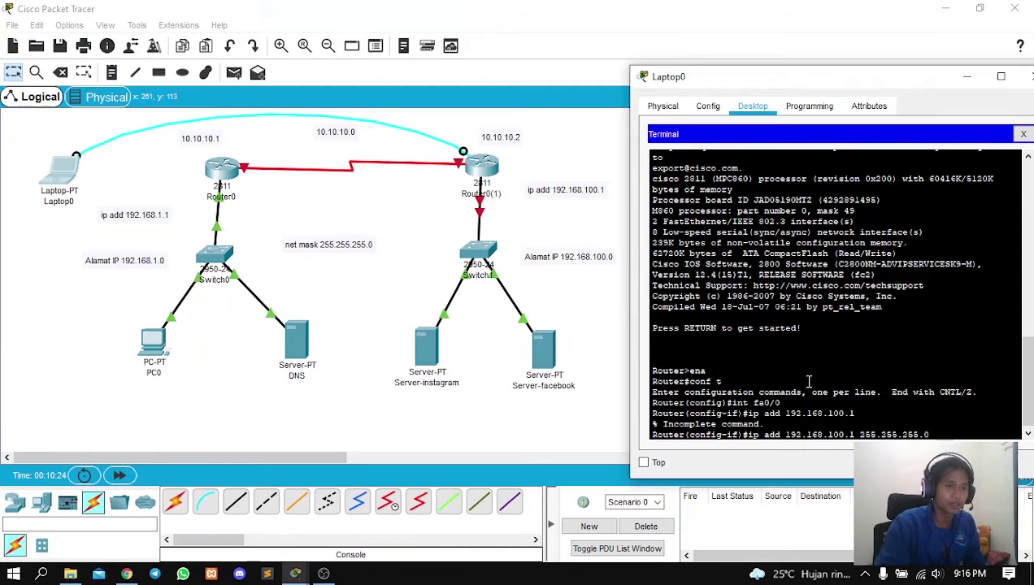
key("Return")
type("no")
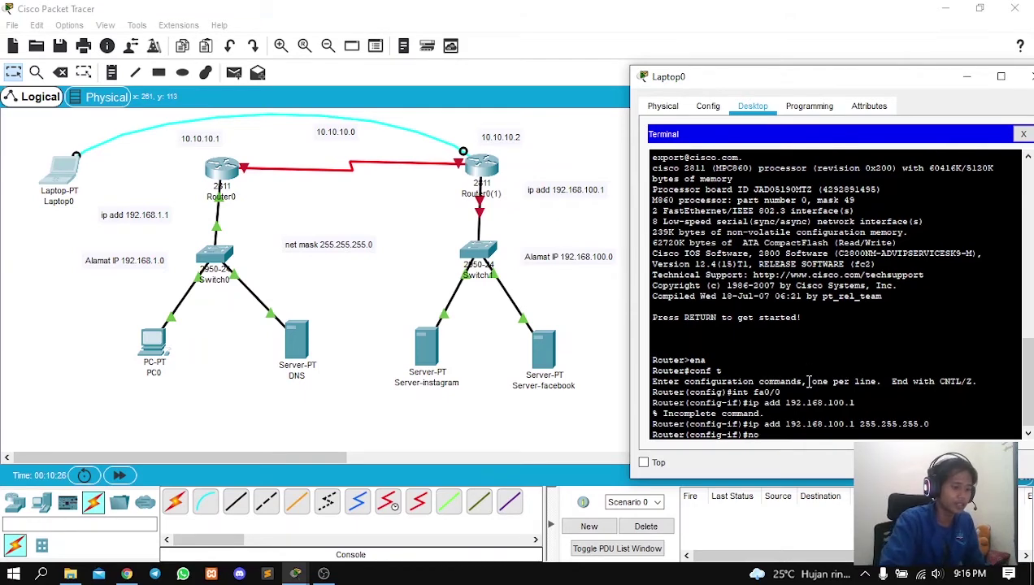
type(" sh")
key("Return")
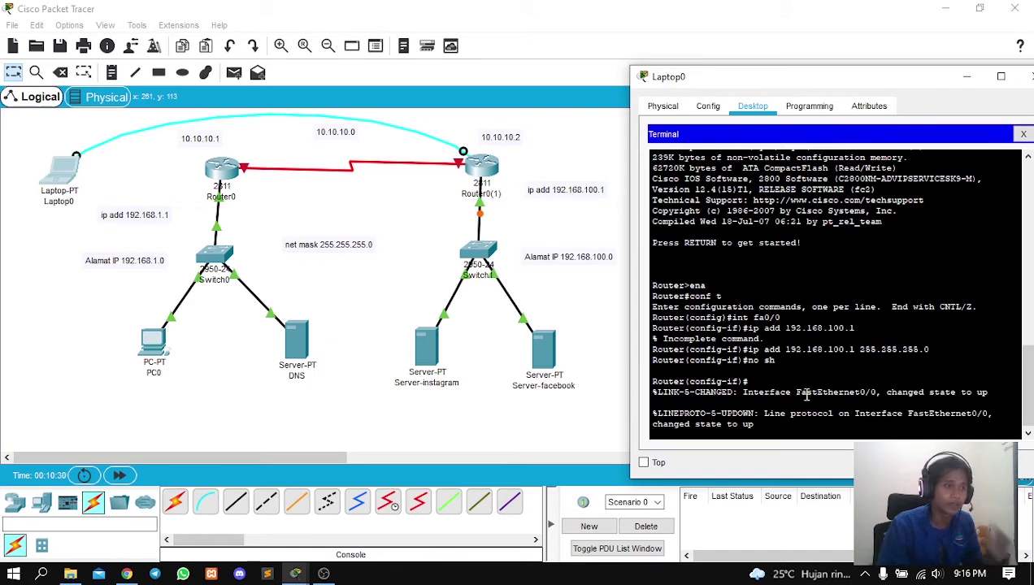
key("Return")
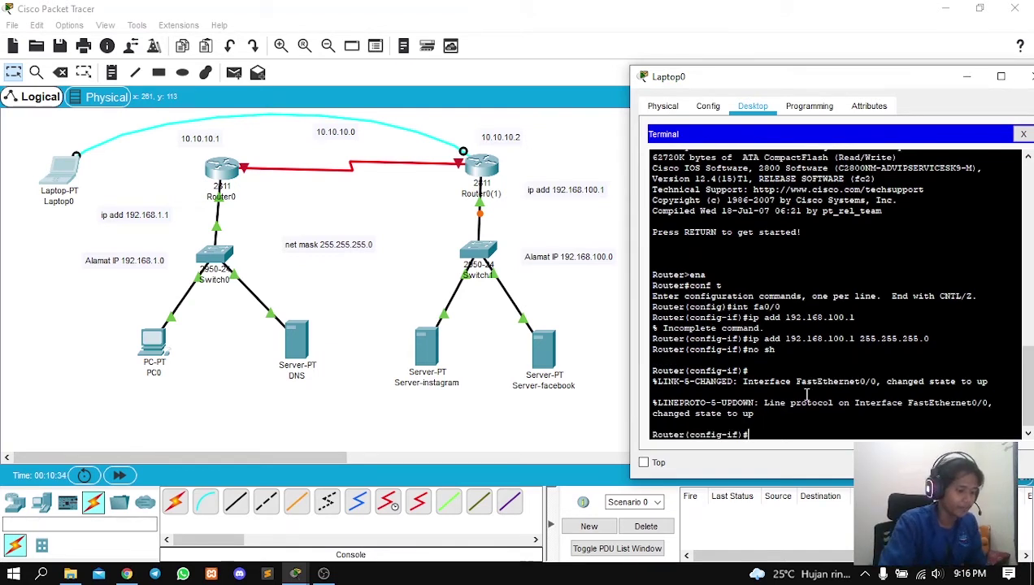
Check the port list of Router0(1) and select its serial interface with int se0/0/0 in the laptop's terminal.
type("in")
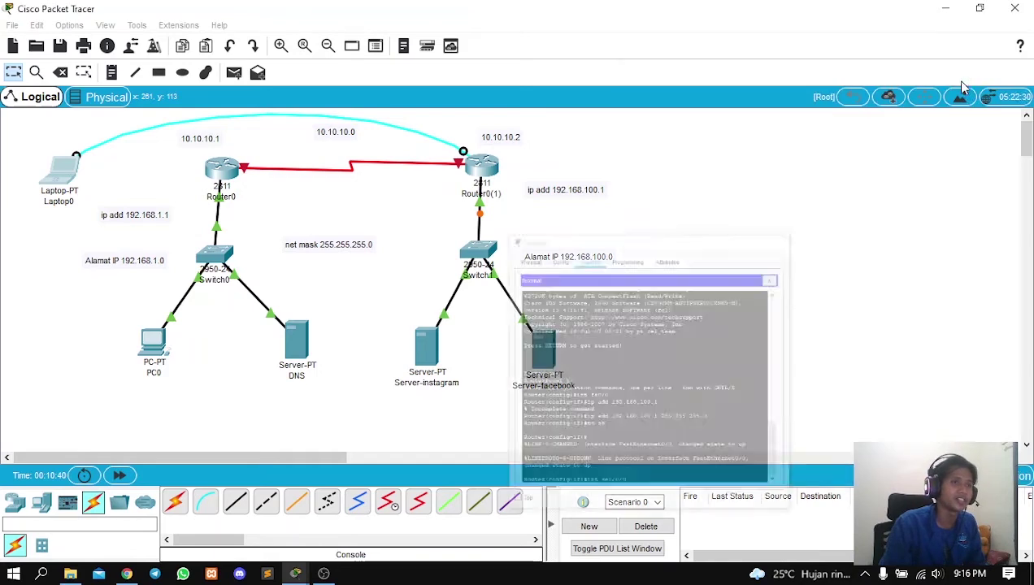
left_click(967, 77)
mouse_move(477, 167)
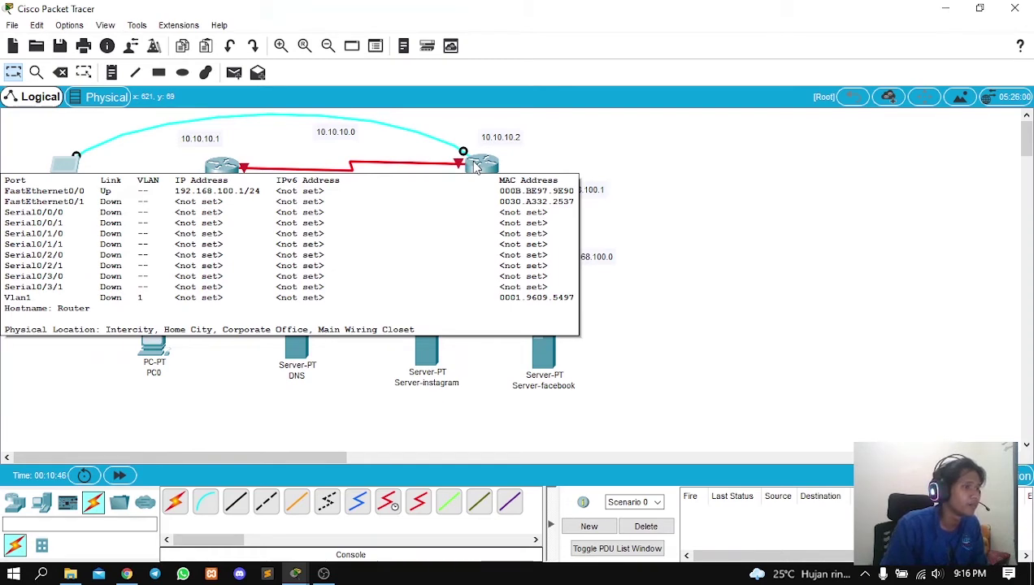
left_click(477, 166)
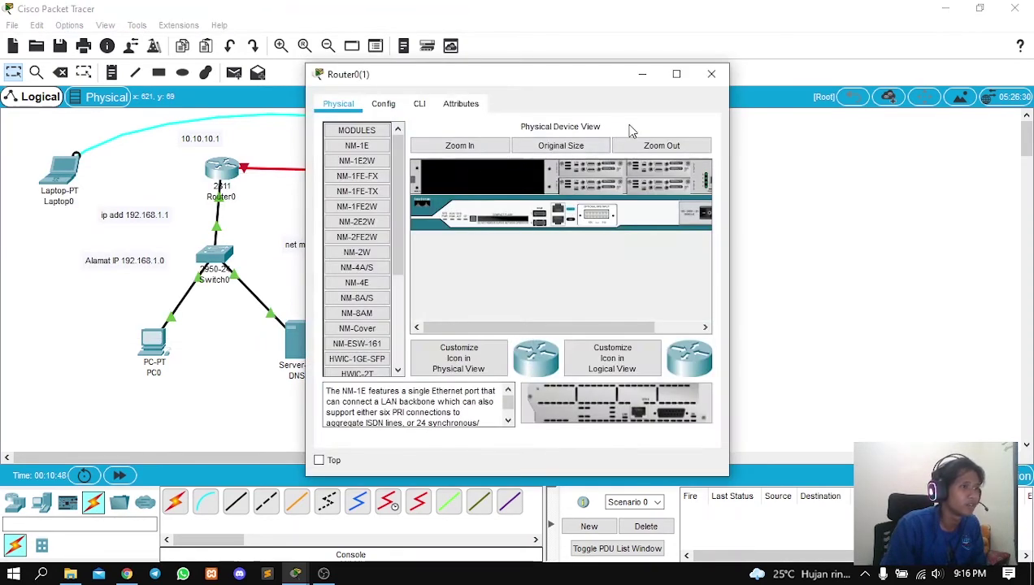
left_click(711, 74)
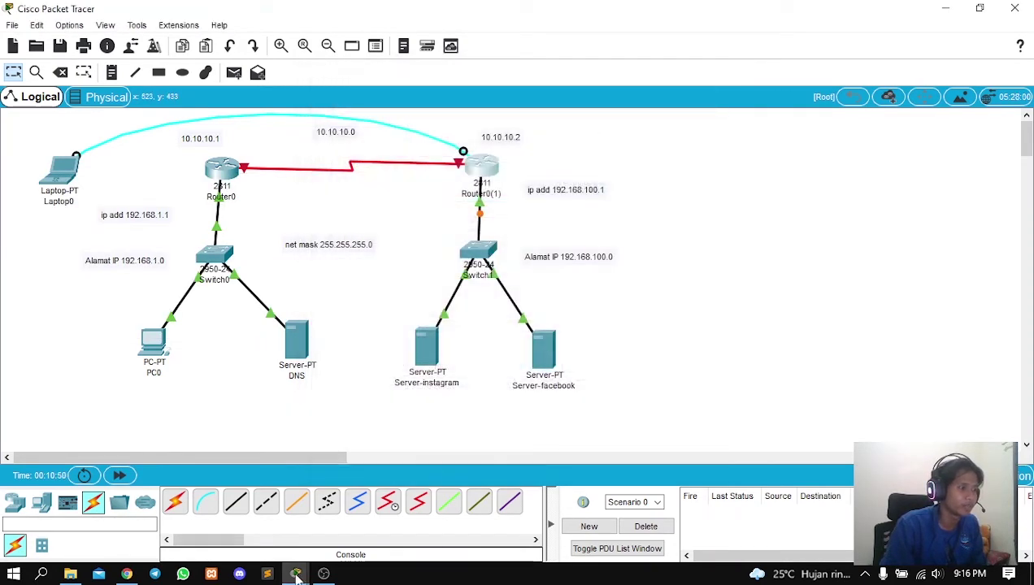
mouse_move(297, 574)
left_click(376, 506)
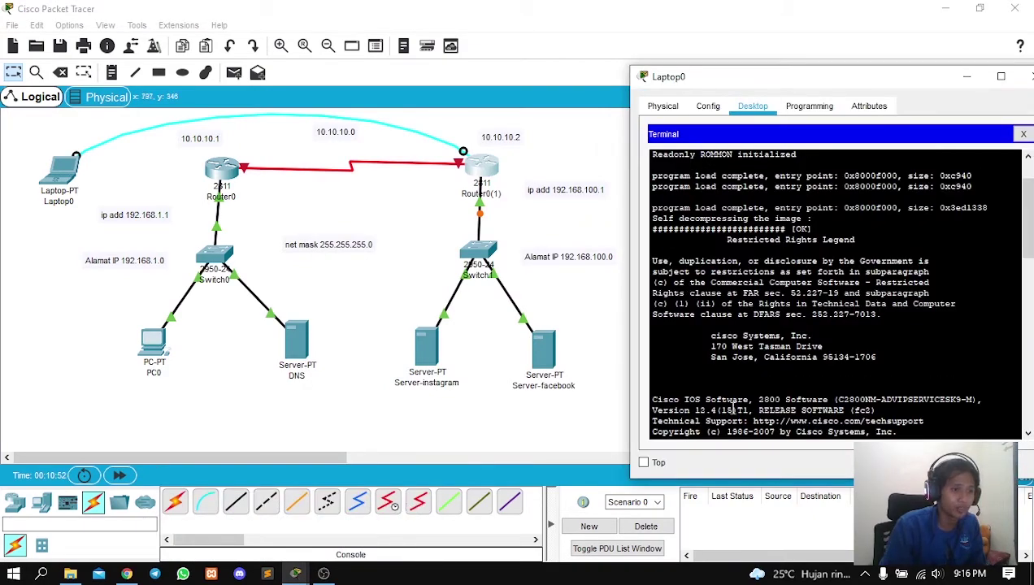
left_click_drag(855, 86, 796, 47)
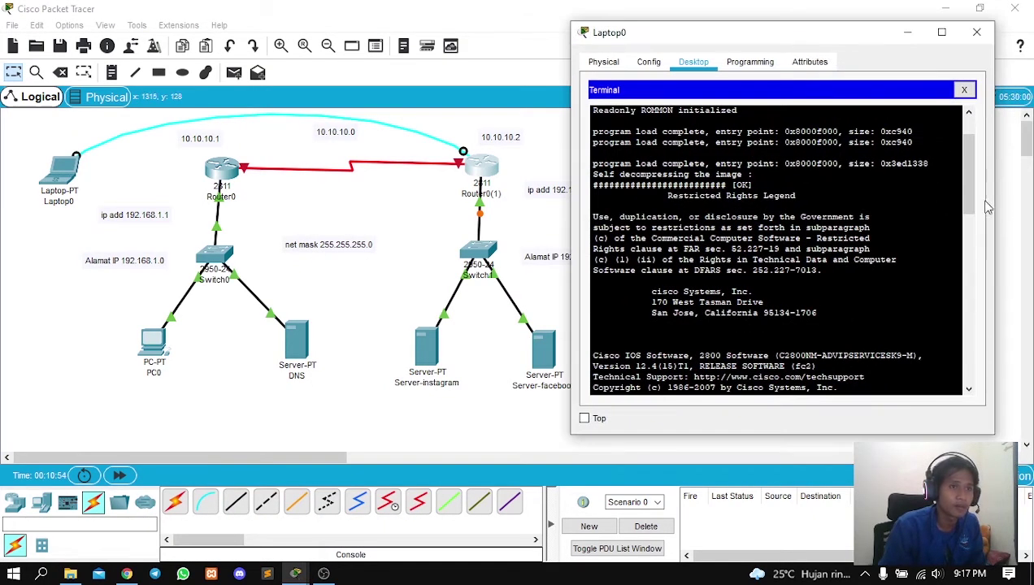
left_click_drag(968, 143, 957, 431)
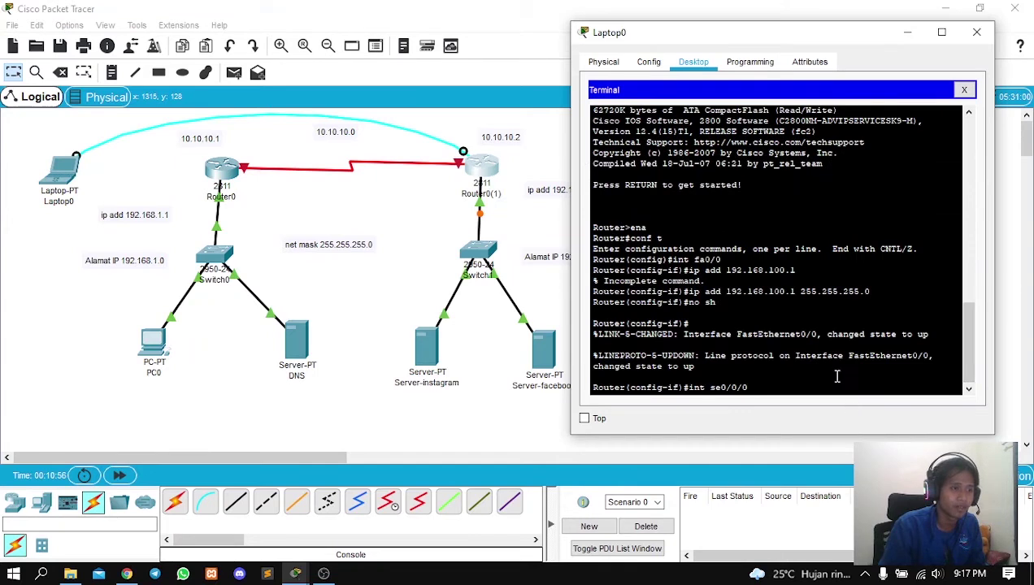
key("Return")
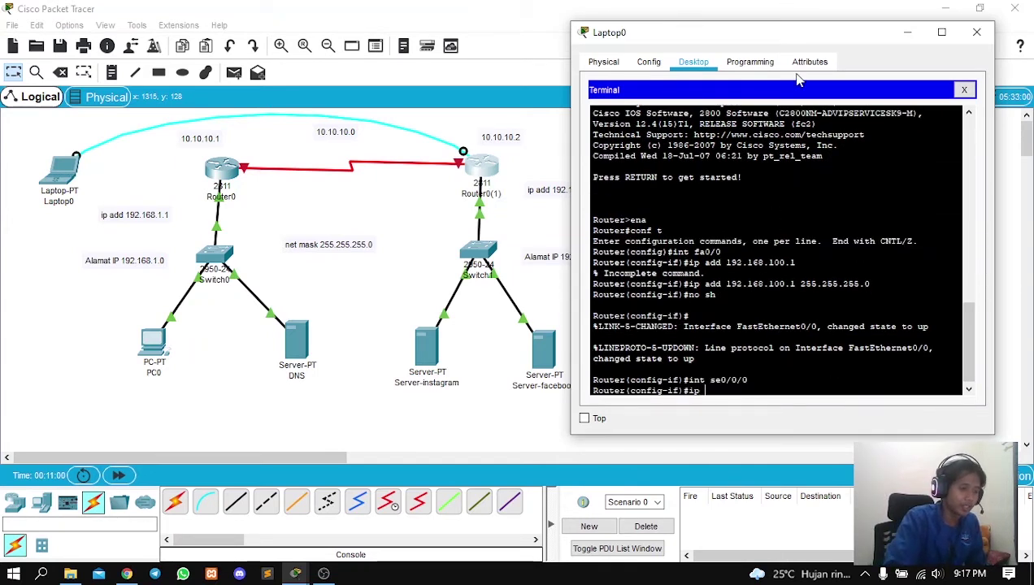
Assign the address 10.10.10.2 with mask 255.255.255.0 to interface se0/0/0 and enable it with no sh.
type("ip add")
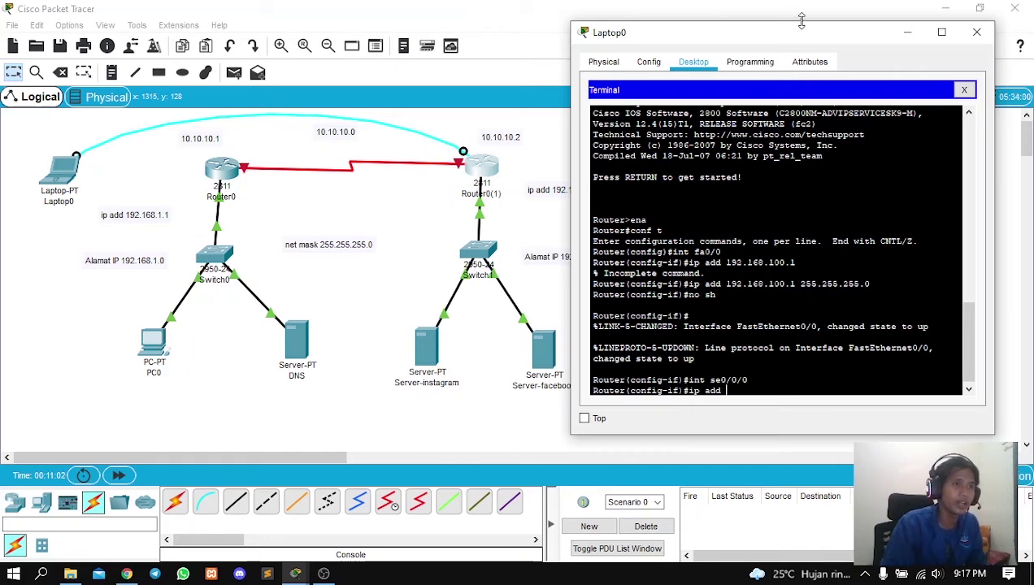
left_click_drag(806, 41, 832, 59)
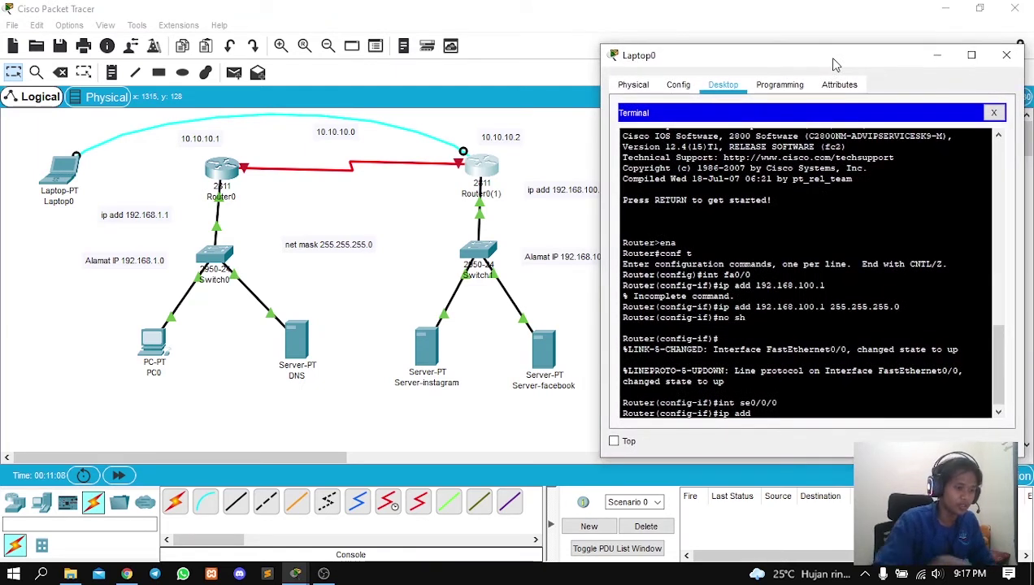
type("10.10.10.2 255.255.255.0")
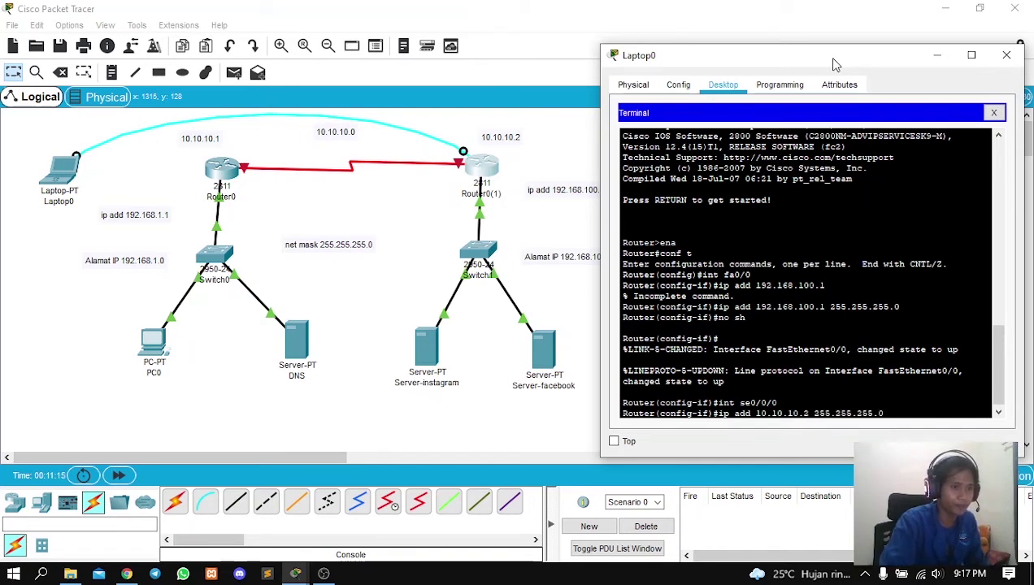
key("Return")
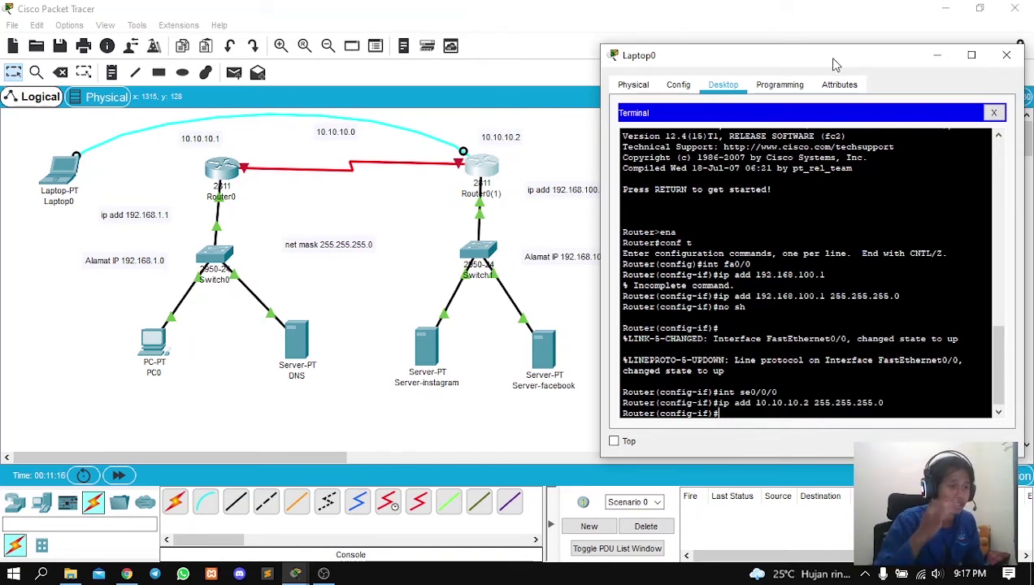
type("no sh")
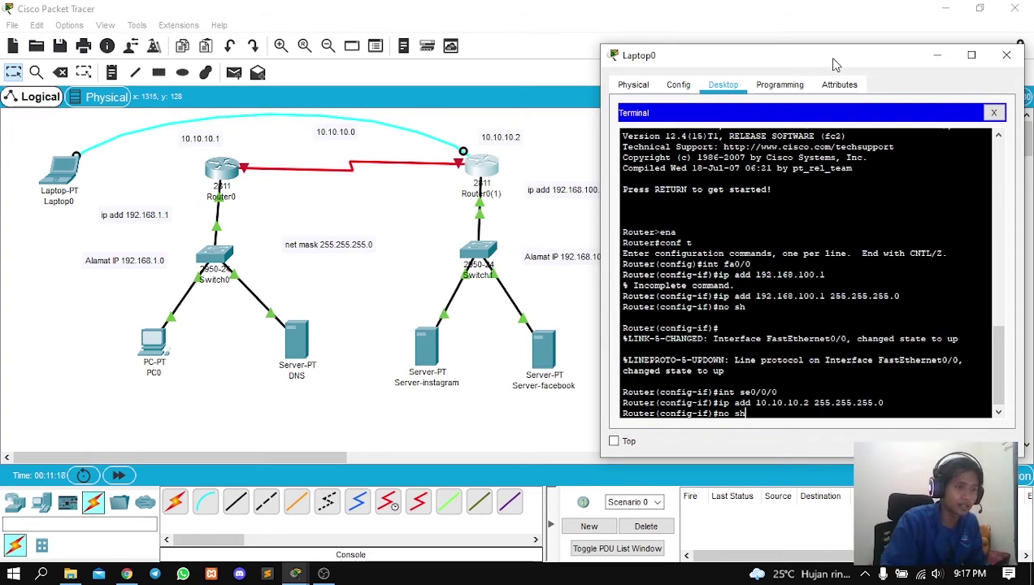
key("Return")
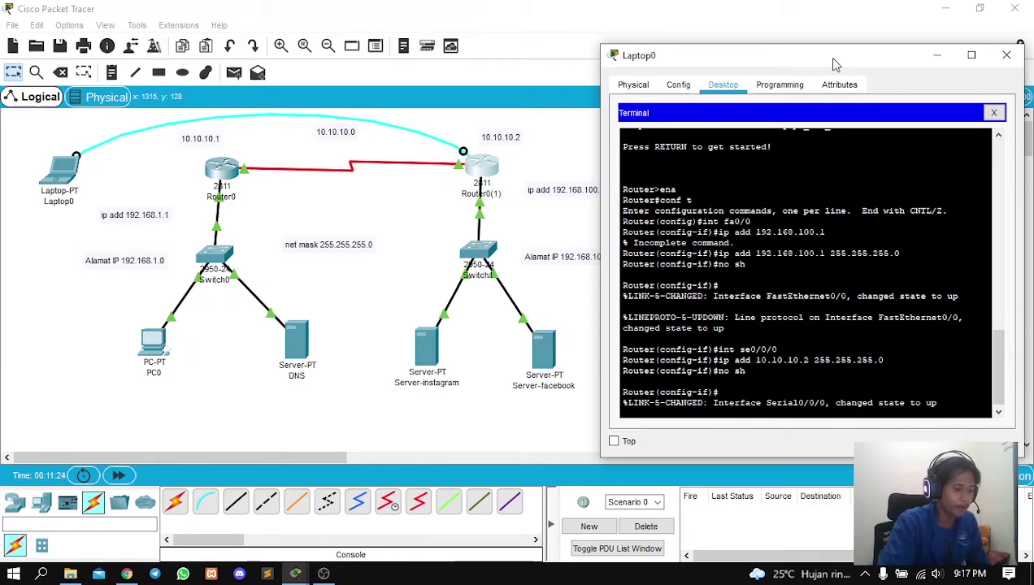
type("rou")
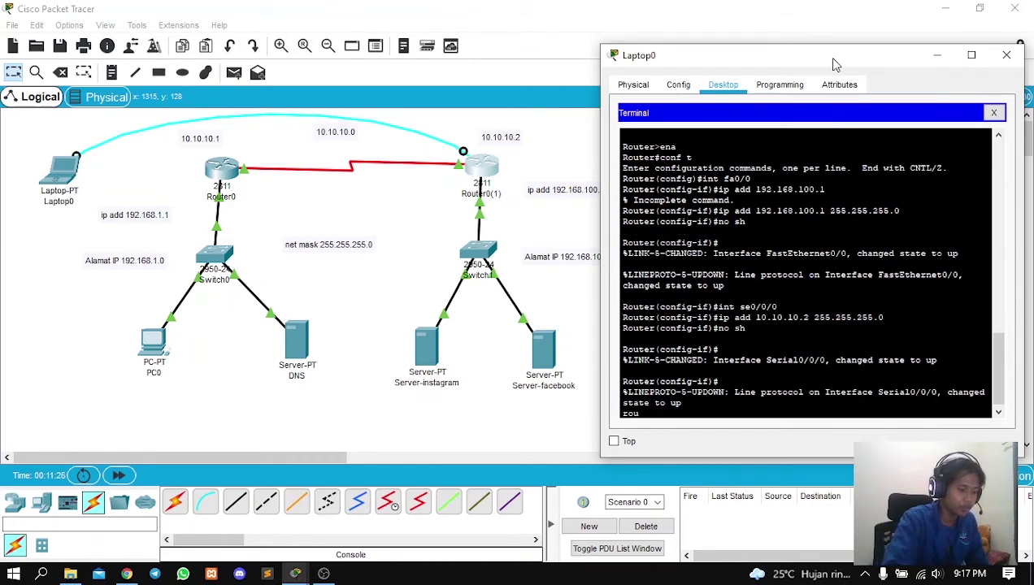
type("ter")
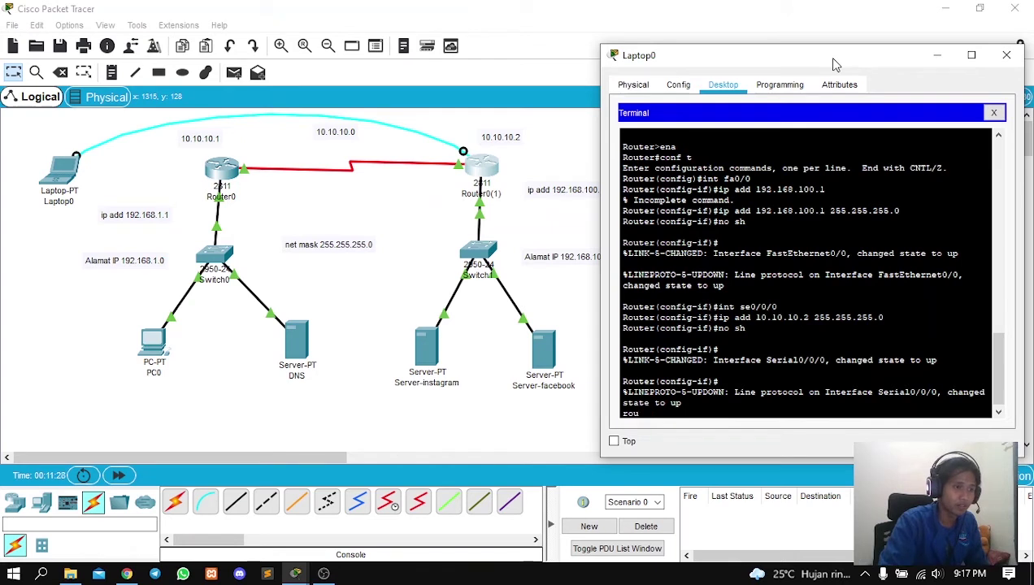
key("BackSpace")
key("BackSpace")
key("BackSpace")
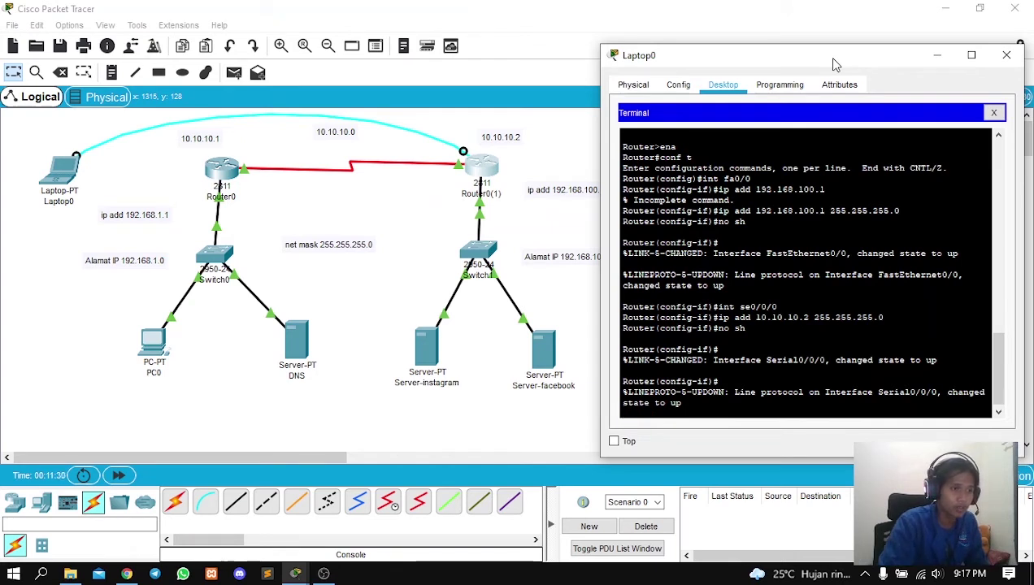
Get a fresh prompt and start EIGRP with autonomous system number 100 on the second router using router eigrp 100.
key("Return")
type("rou")
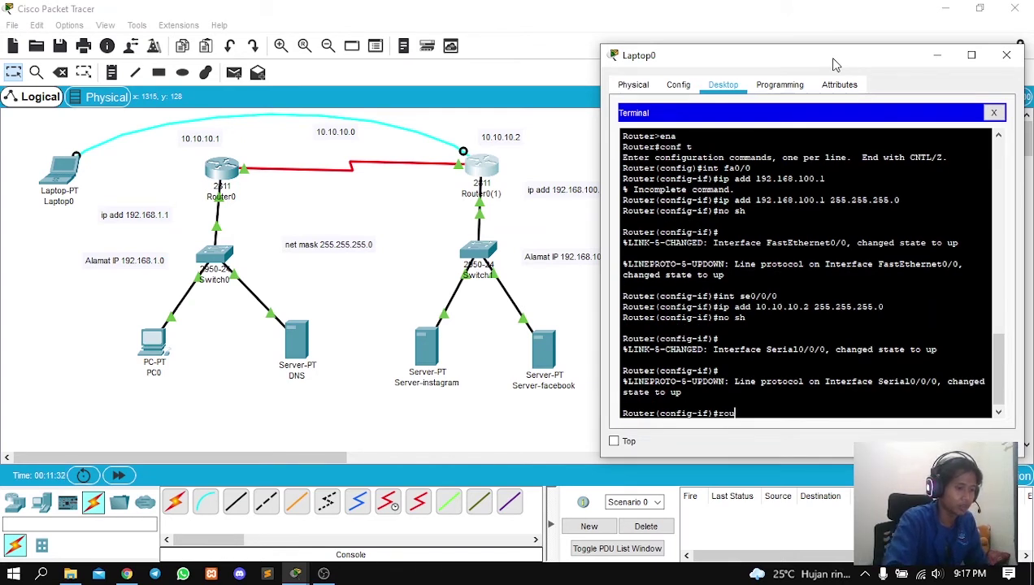
type("ter")
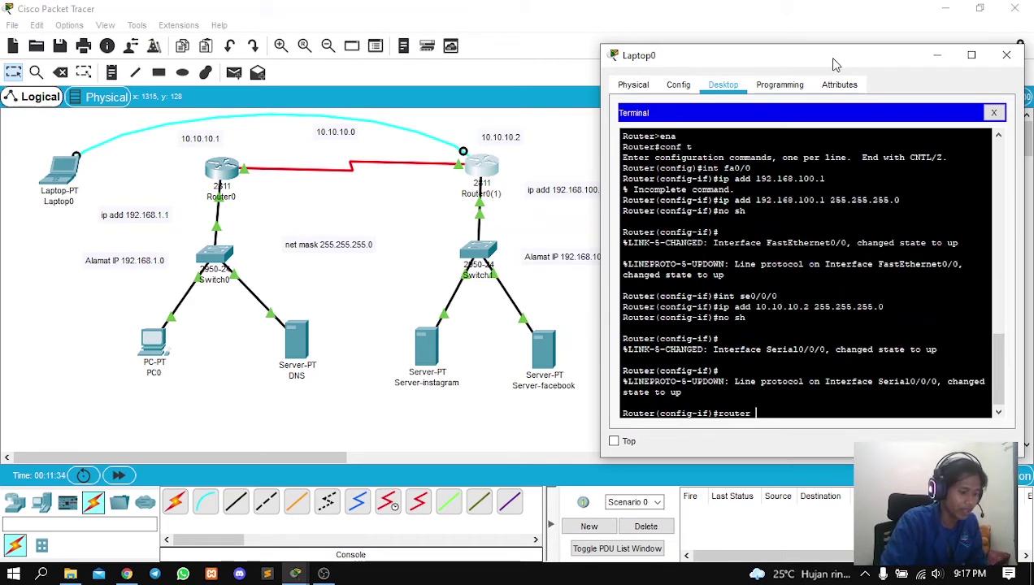
type(" eig")
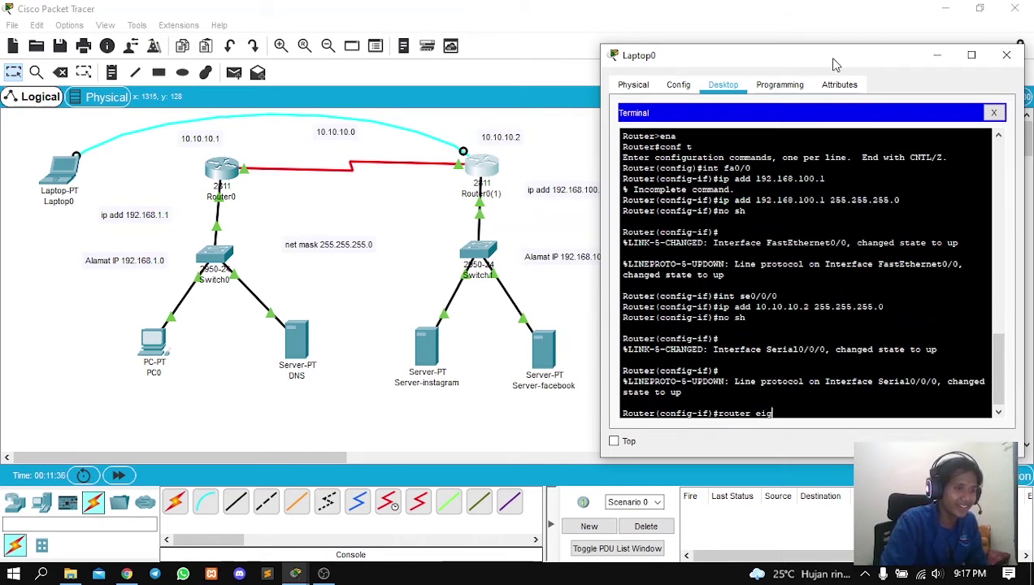
type("rp 10")
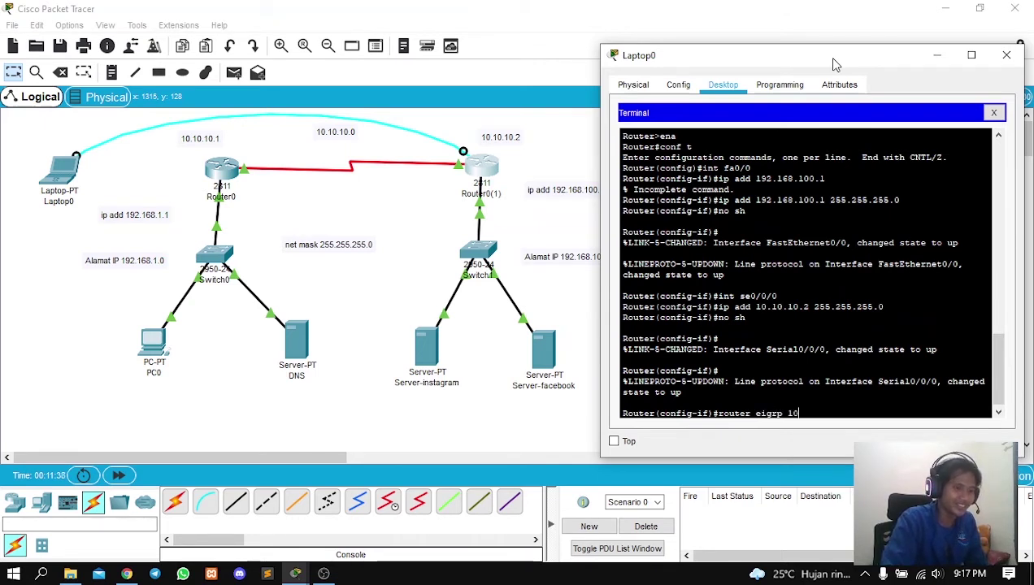
type("0")
key("Return")
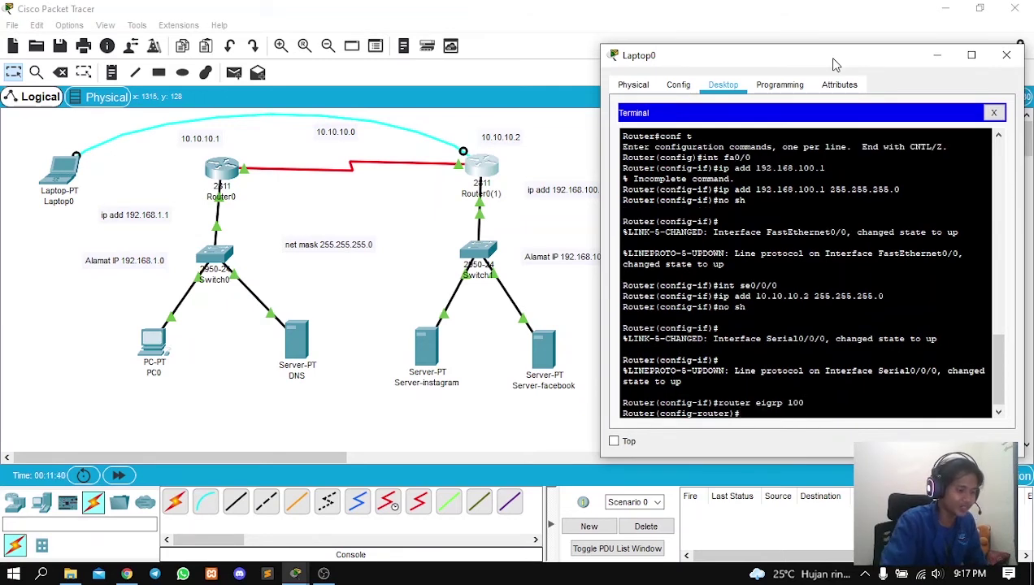
Add the LAN network 192.168.100.0 to the second router's EIGRP process with the net command.
type("net 192.1")
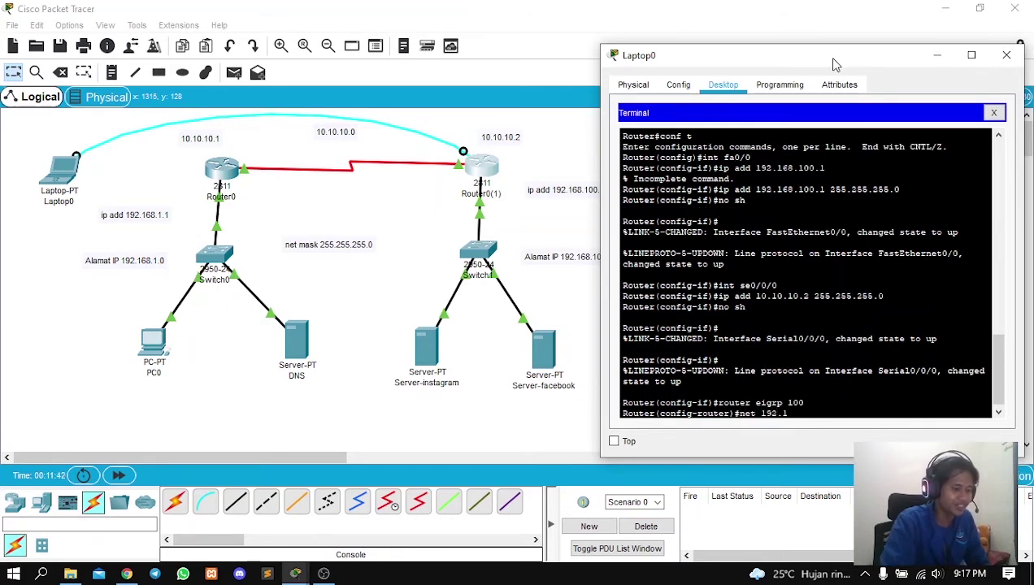
type("68.100")
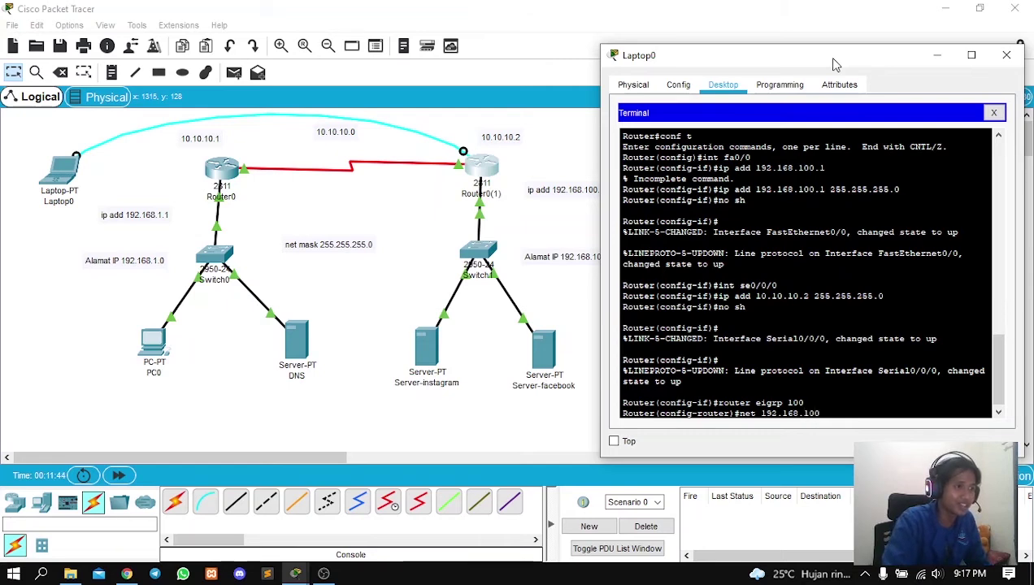
type(".0")
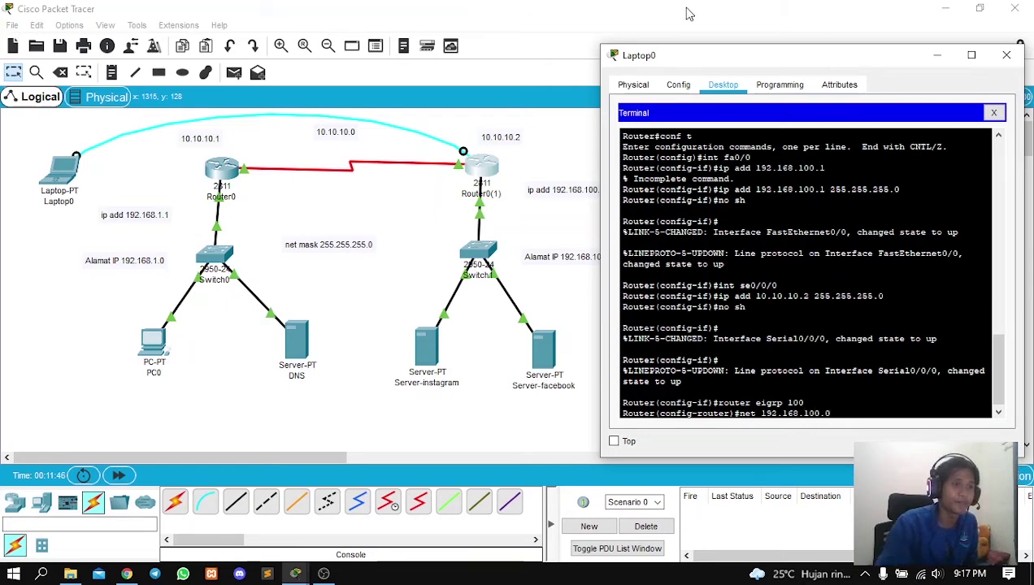
left_click_drag(746, 64, 776, 62)
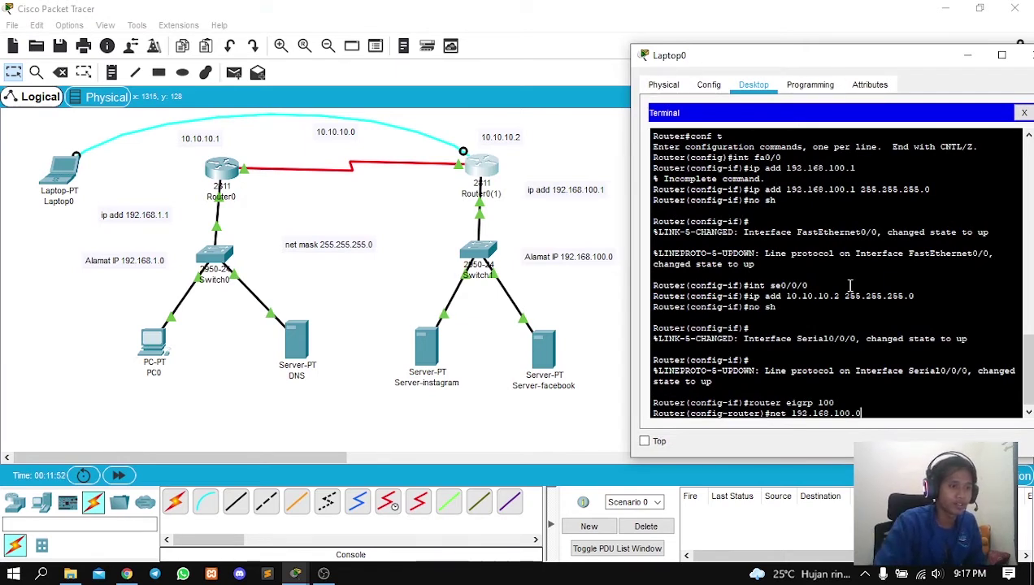
key("Return")
Add the serial link network 10.10.10.0 to the second router's EIGRP process and return to an empty prompt.
type("net")
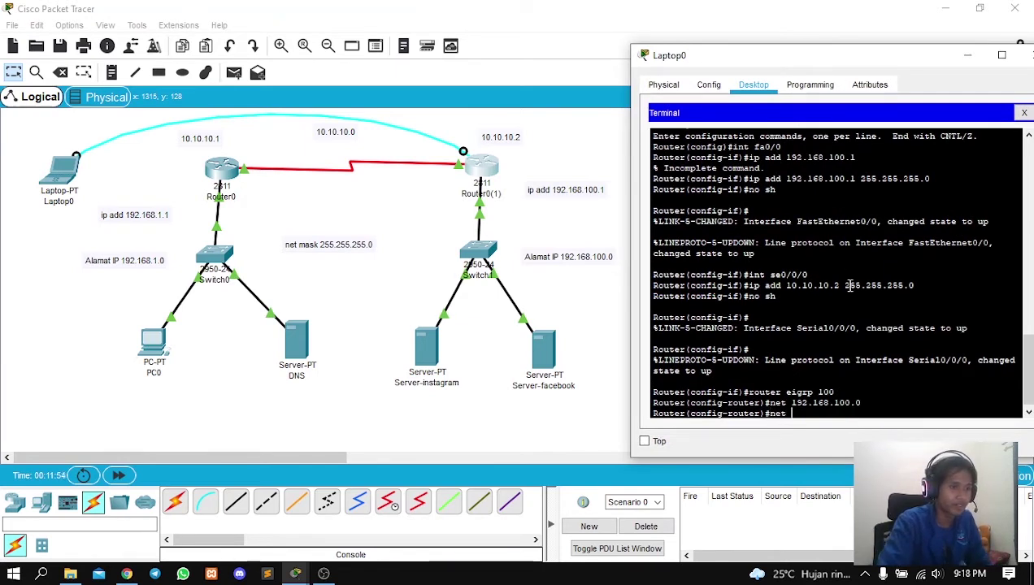
type(" 10.10")
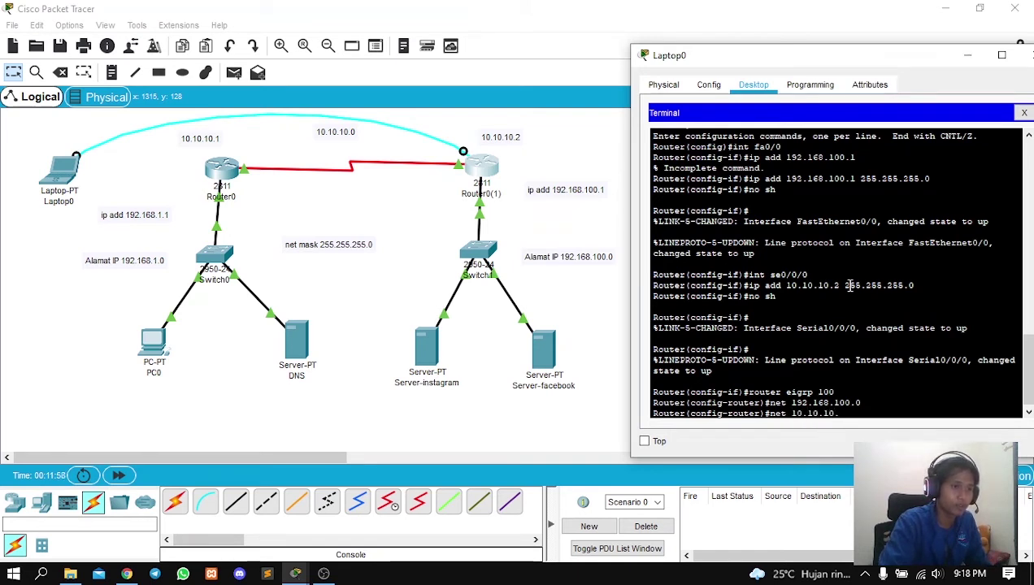
type(".10.0")
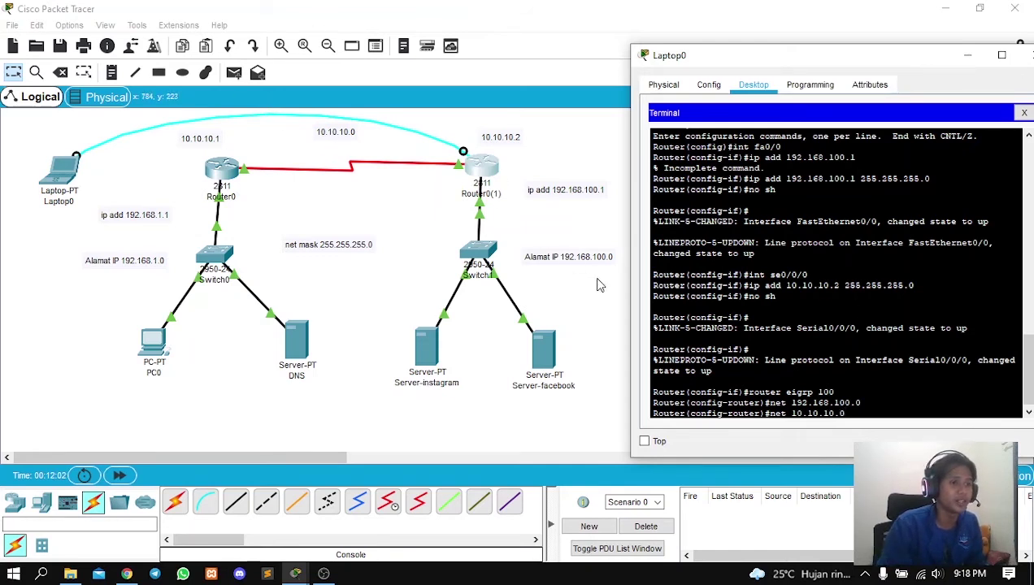
key("Return")
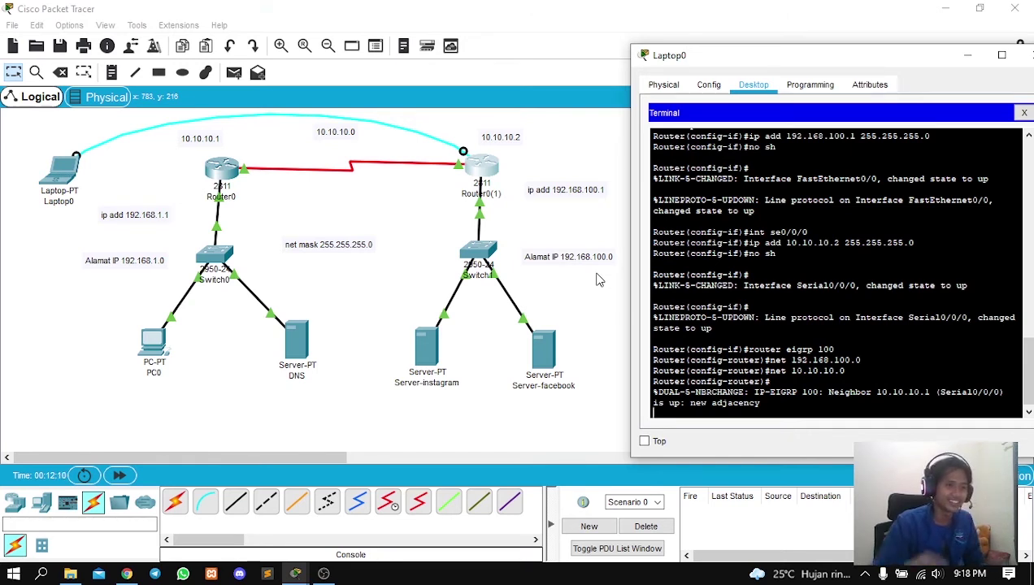
key("Return")
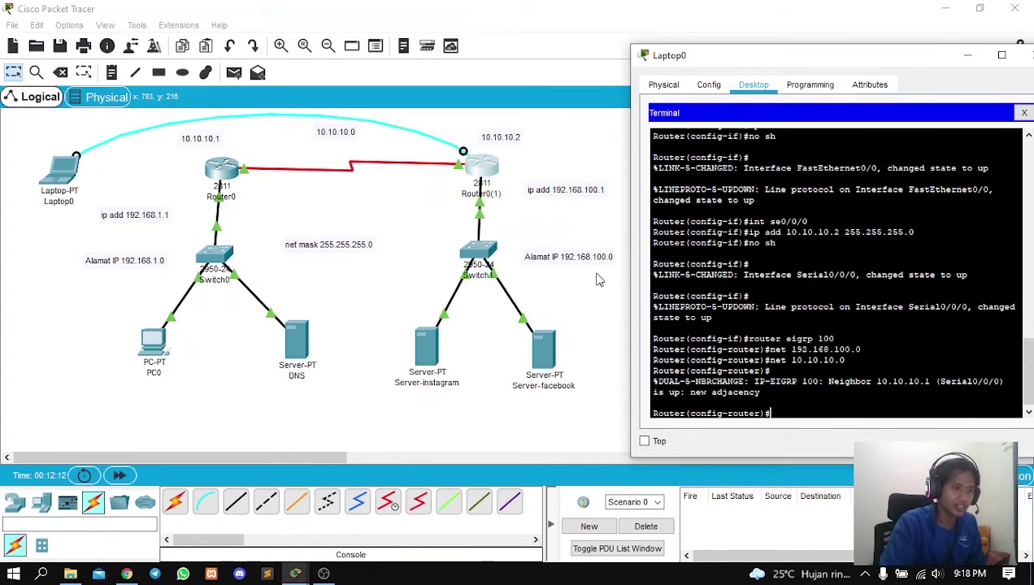
Save the second router's configuration with do wr and reposition the laptop's terminal window.
type("do wr")
key("Return")
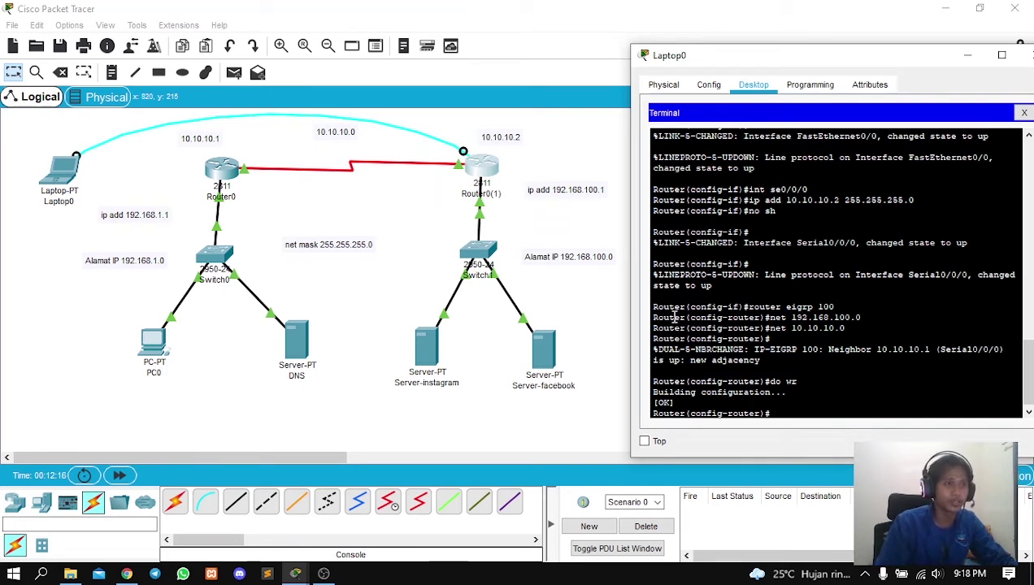
left_click_drag(772, 68, 763, 69)
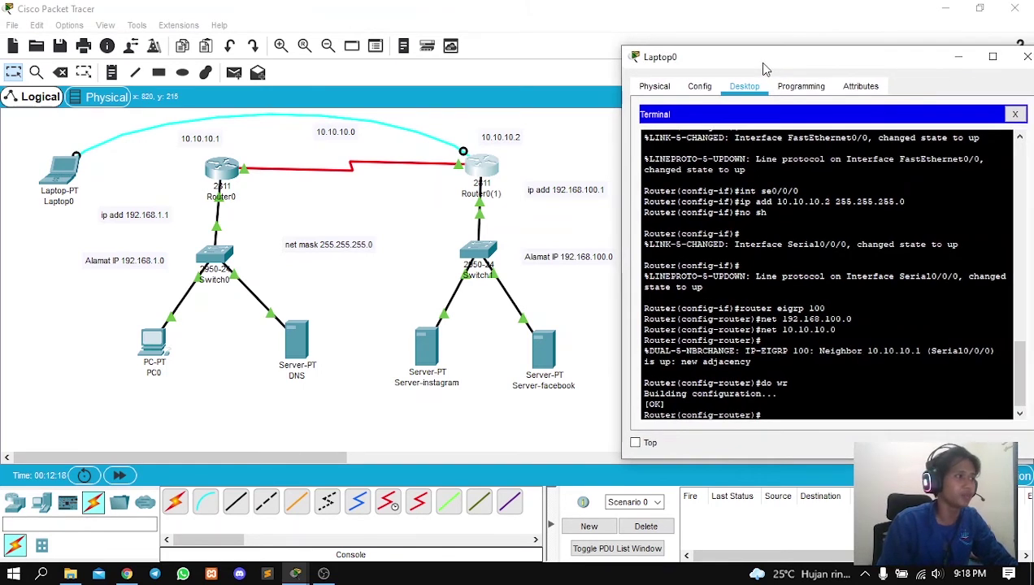
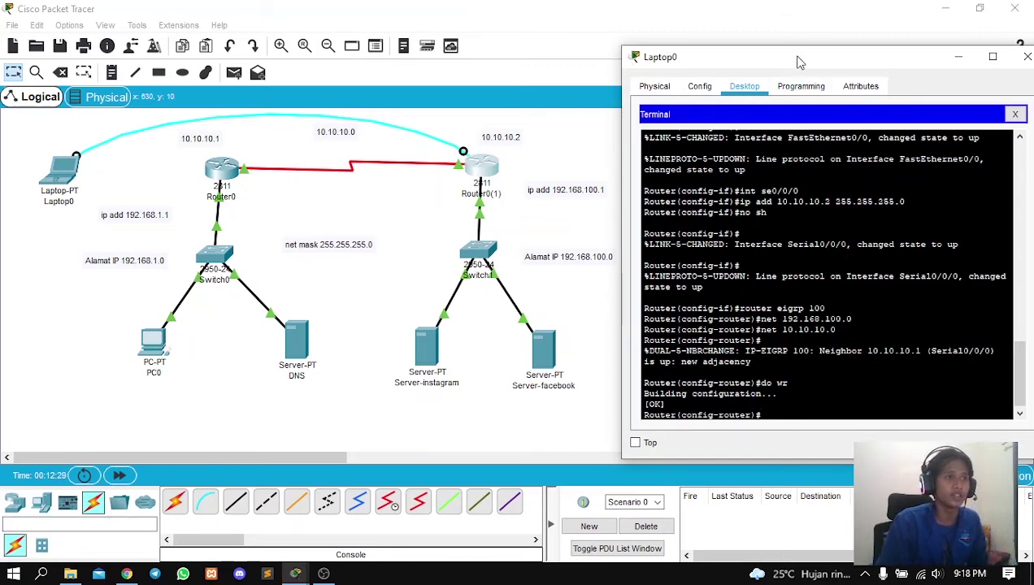
left_click_drag(799, 63, 689, 45)
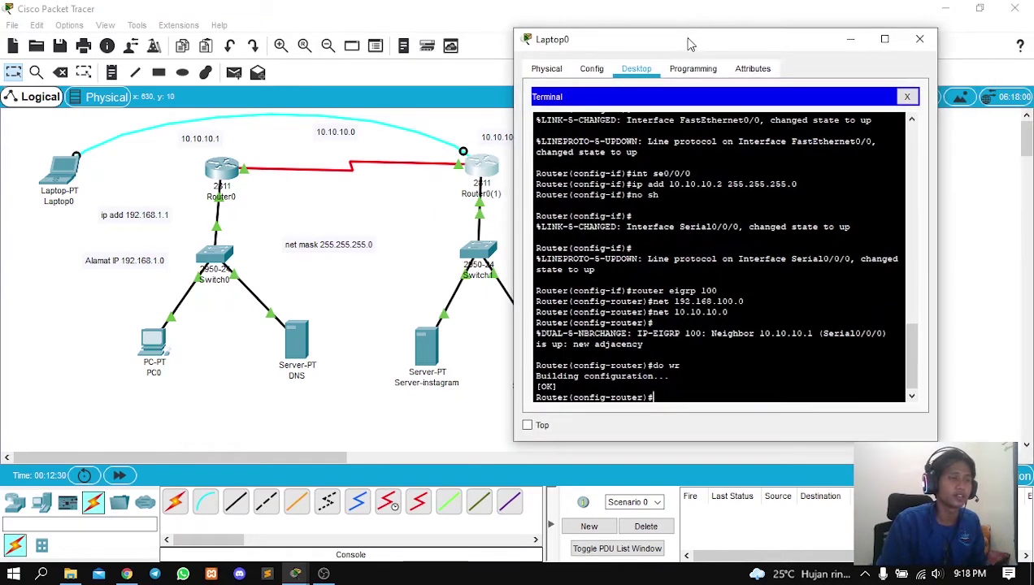
Close the laptop window and give the DNS server the static IP address 192.168.1.2 with the default subnet mask 255.255.255.0.
left_click(917, 47)
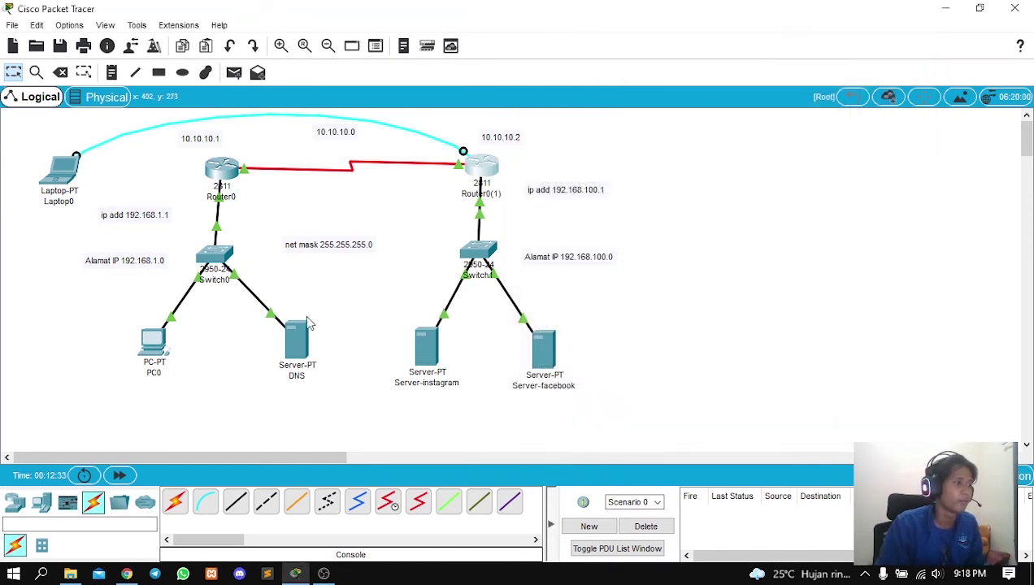
left_click(298, 340)
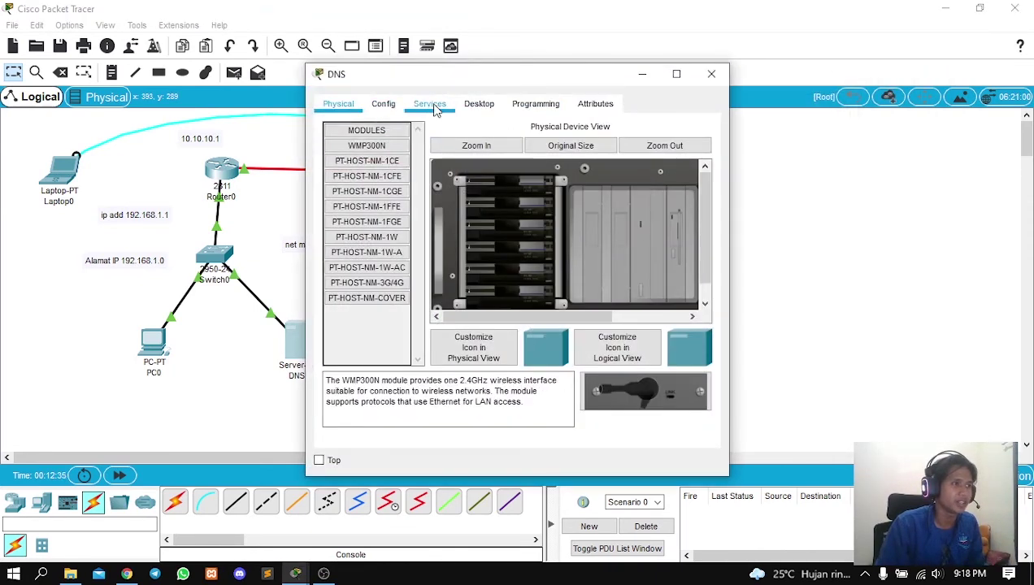
left_click_drag(427, 77, 528, 64)
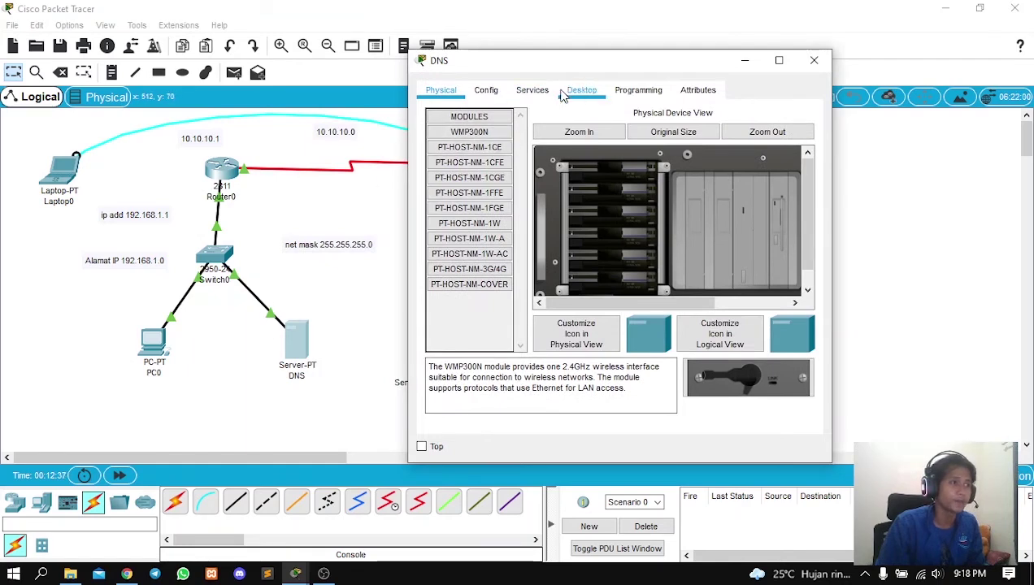
left_click(532, 90)
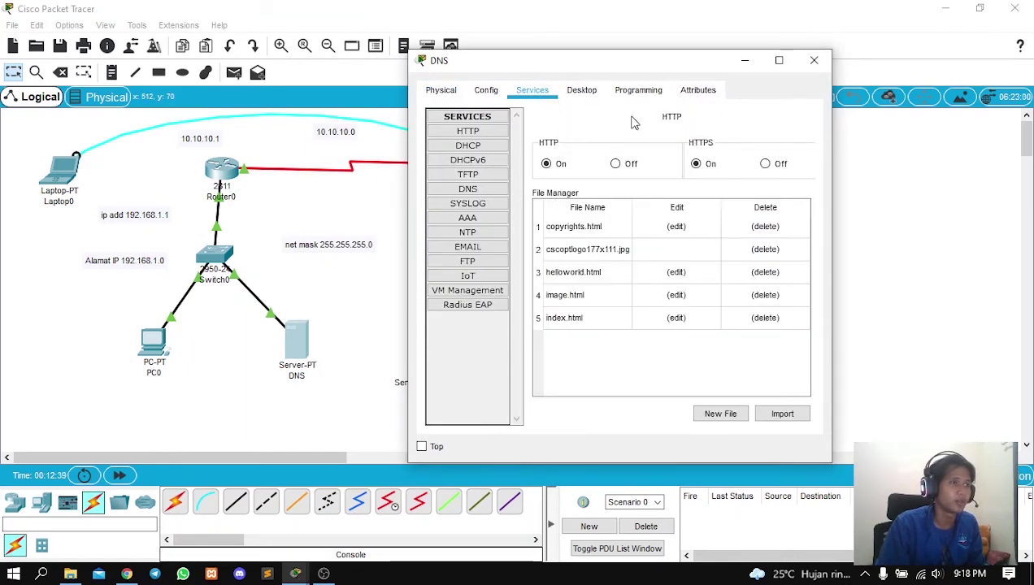
left_click(581, 91)
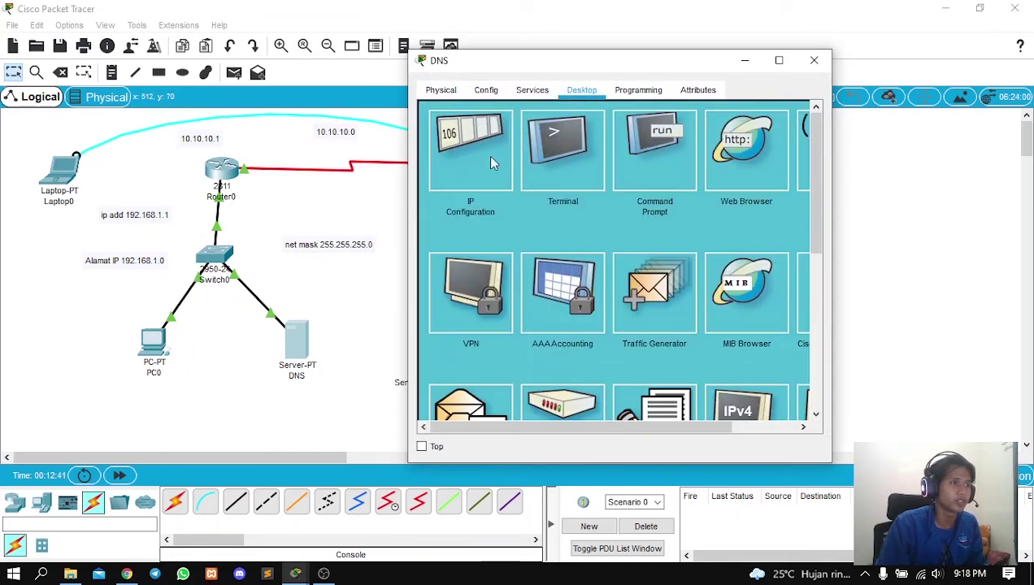
left_click(490, 159)
left_click(586, 179)
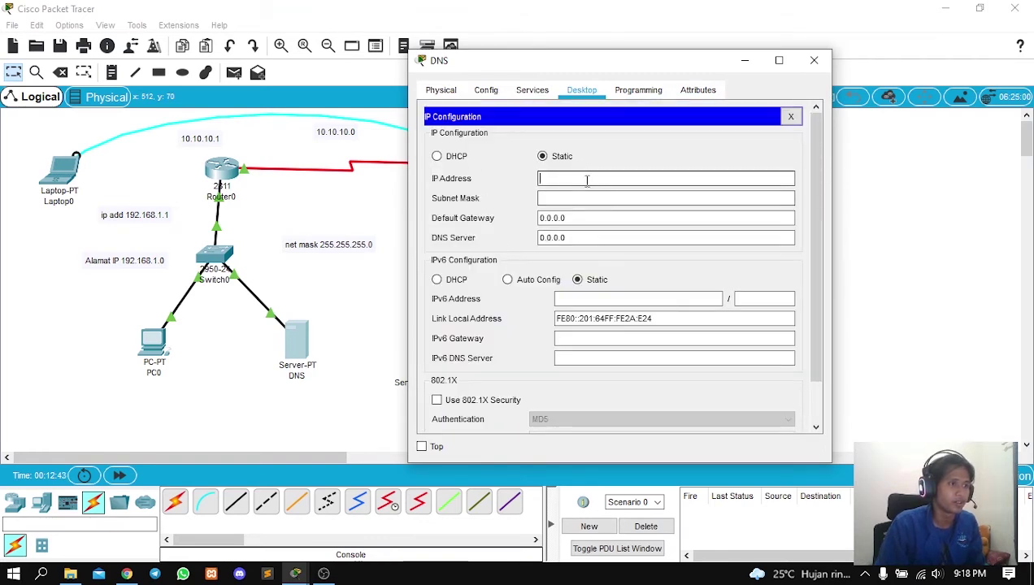
type("192.168.1.2")
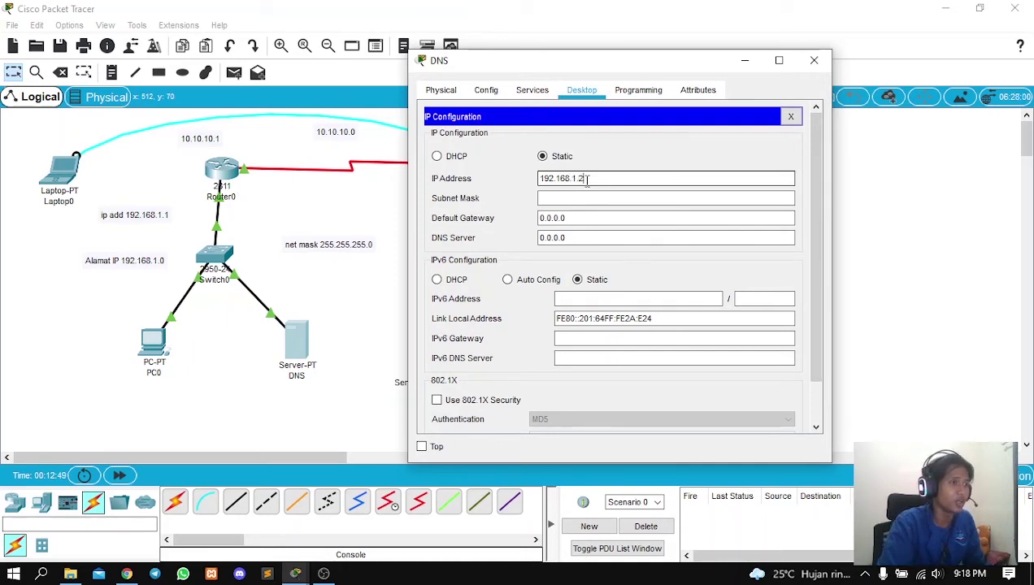
key("Tab")
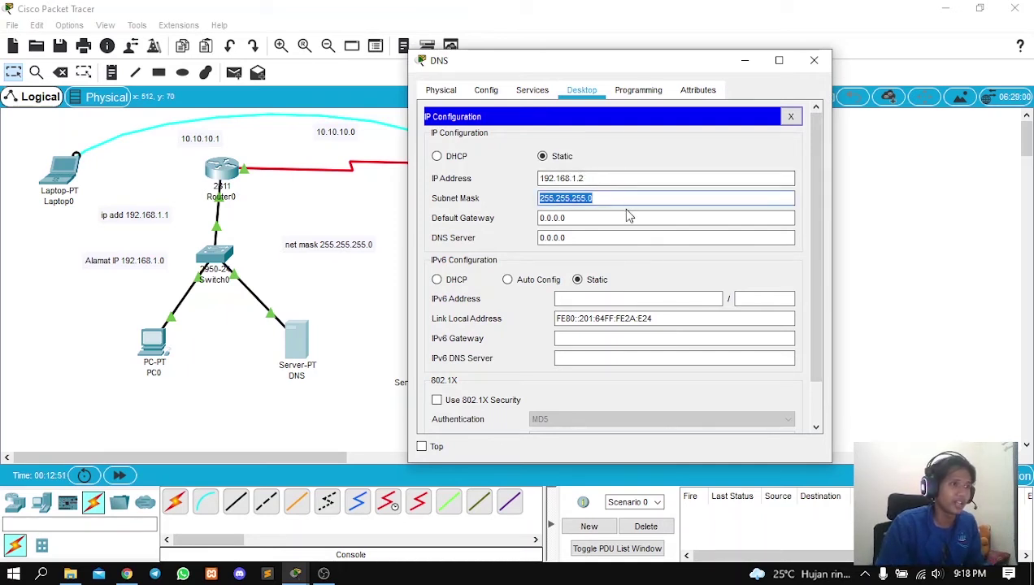
Set the DNS server's default gateway to 192.168.1.1 and close its configuration window.
left_click(622, 218)
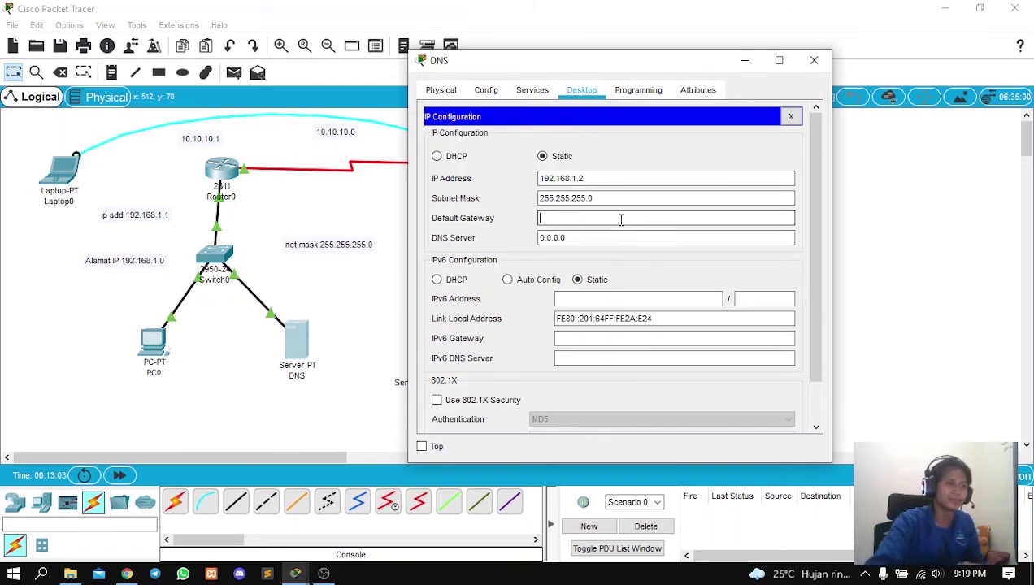
type("192.")
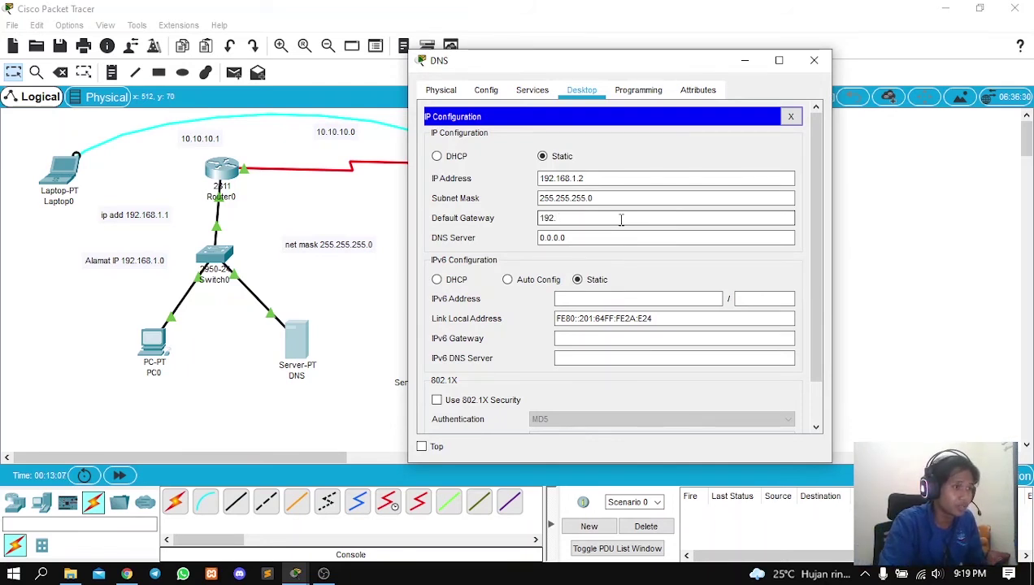
type("168.1.1")
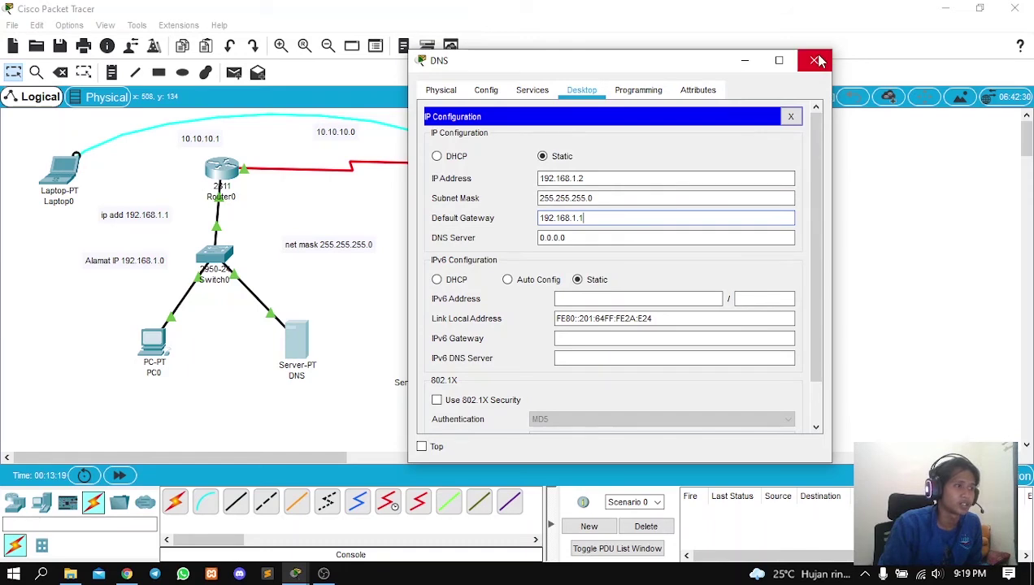
left_click_drag(616, 63, 599, 66)
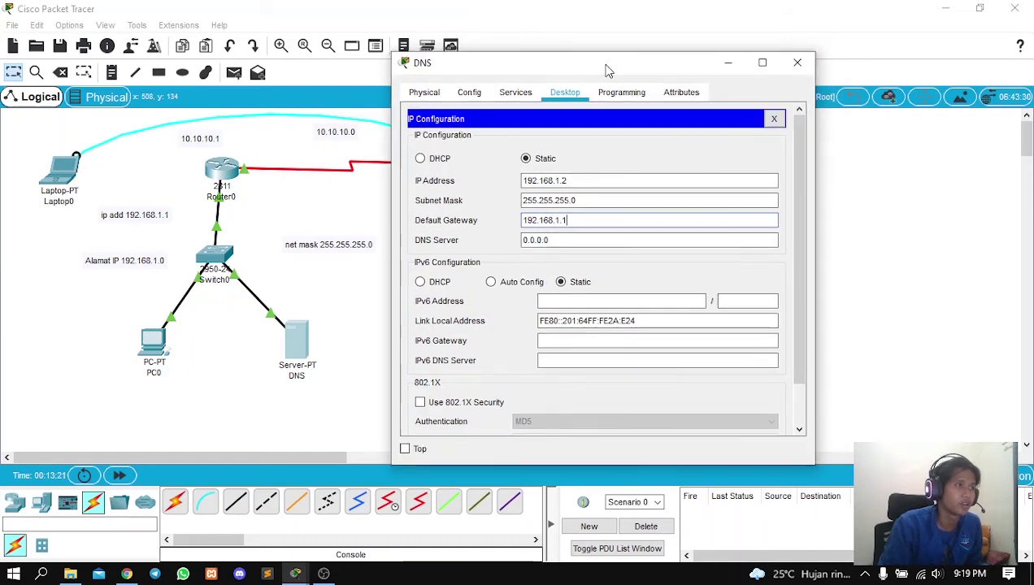
left_click(796, 63)
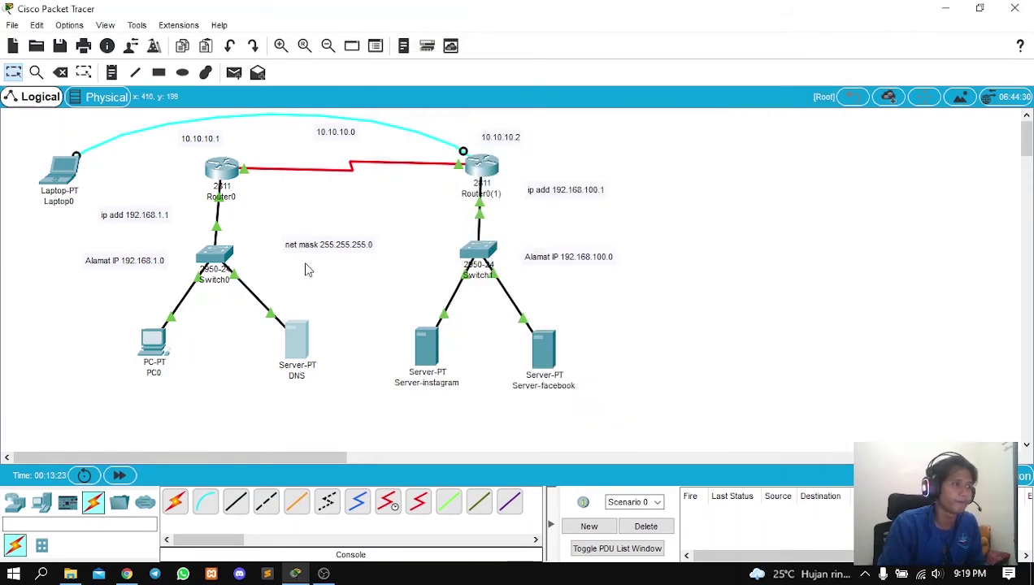
Give PC0 the static IP address 192.168.1.3 with the default subnet mask 255.255.255.0.
left_click(155, 345)
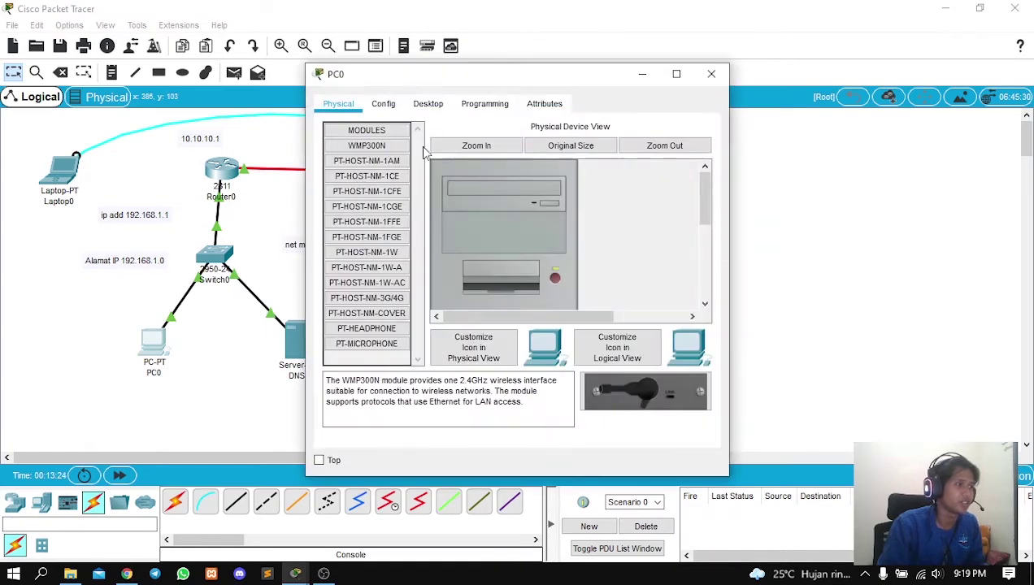
left_click(428, 106)
left_click(390, 173)
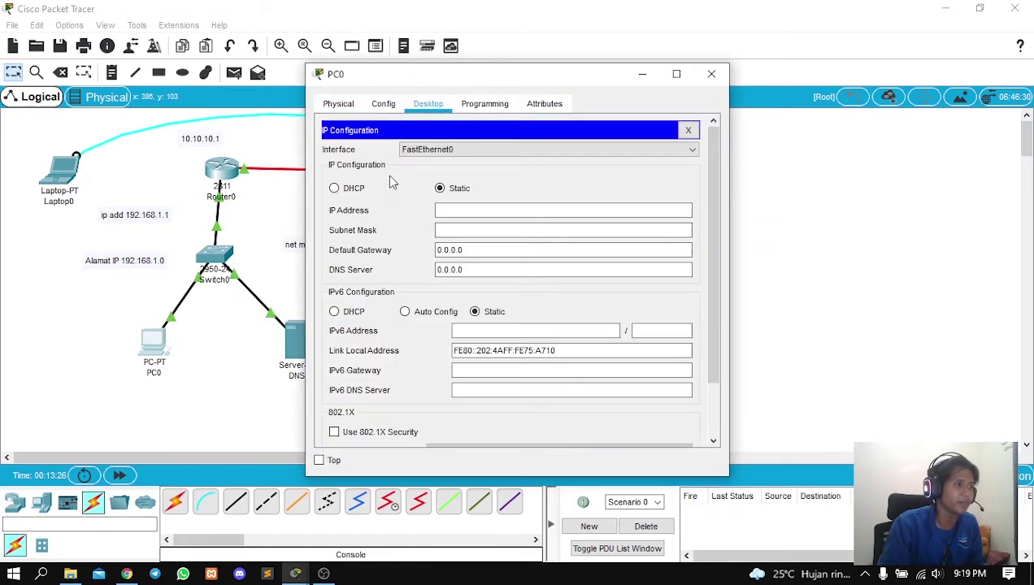
left_click(499, 210)
type("192.1681.3")
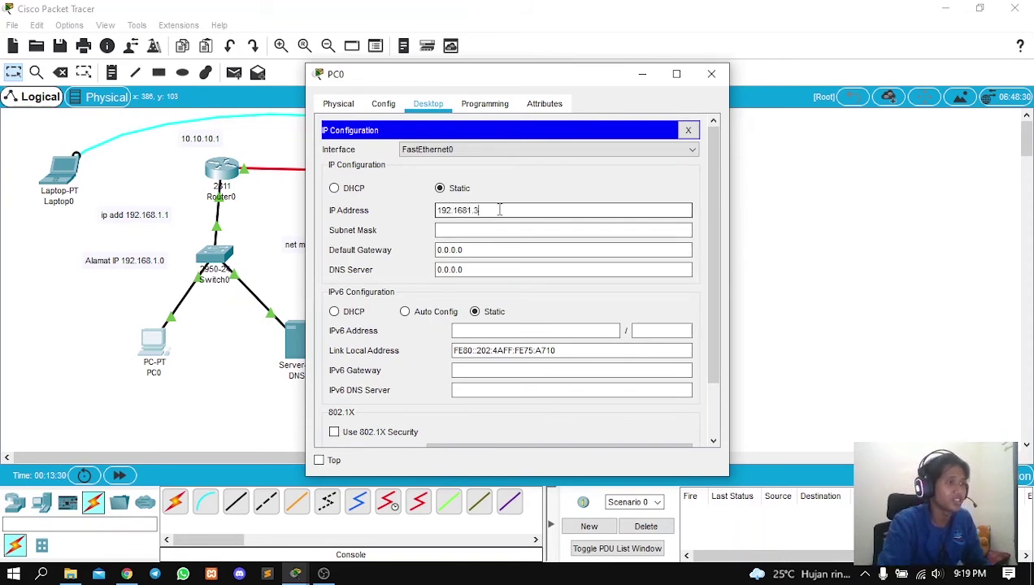
key("BackSpace")
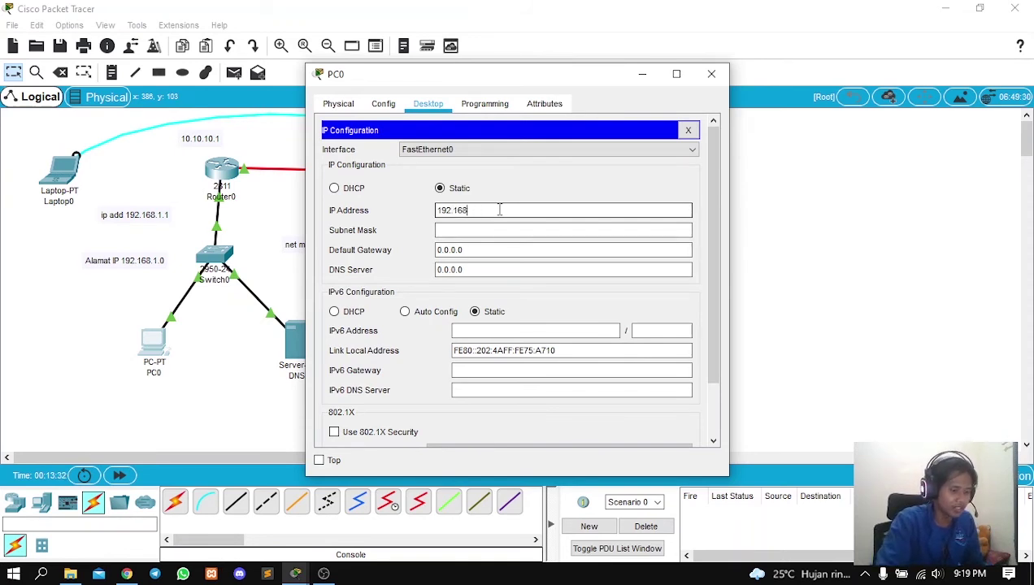
type(".3")
key("Tab")
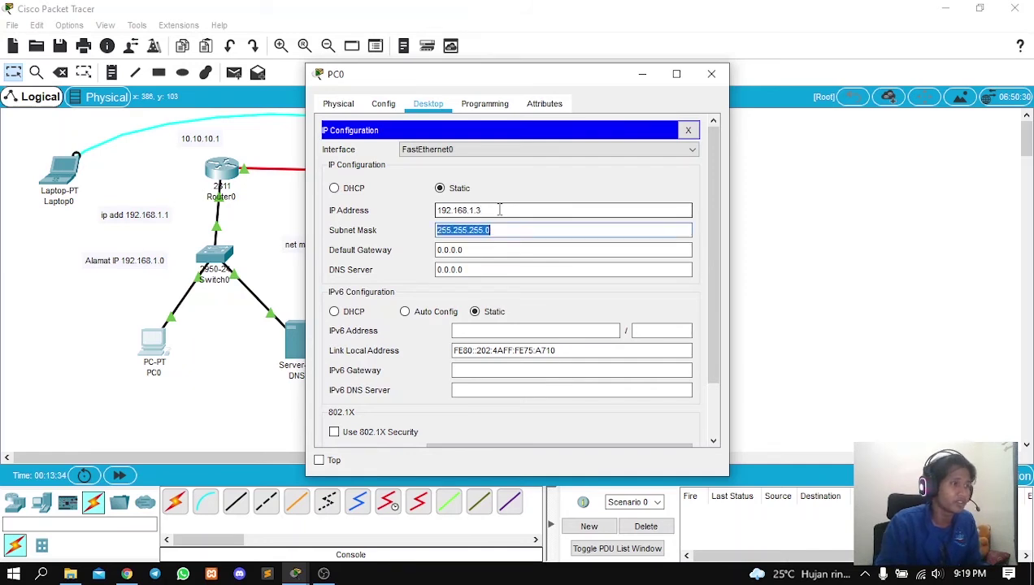
Set PC0's default gateway to 192.168.1.1 and close its configuration window.
key("Tab")
type("192")
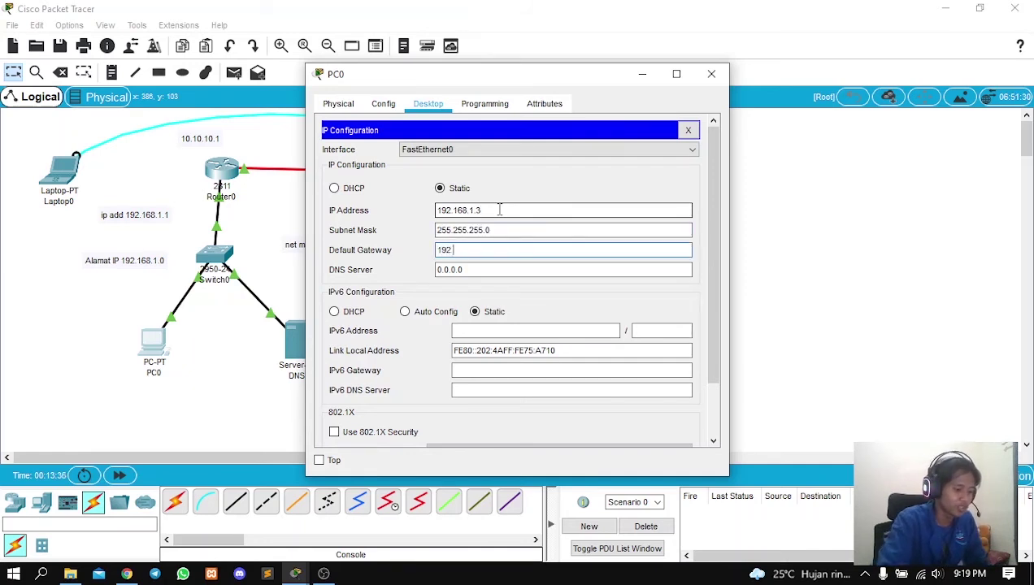
type(".168.1.1")
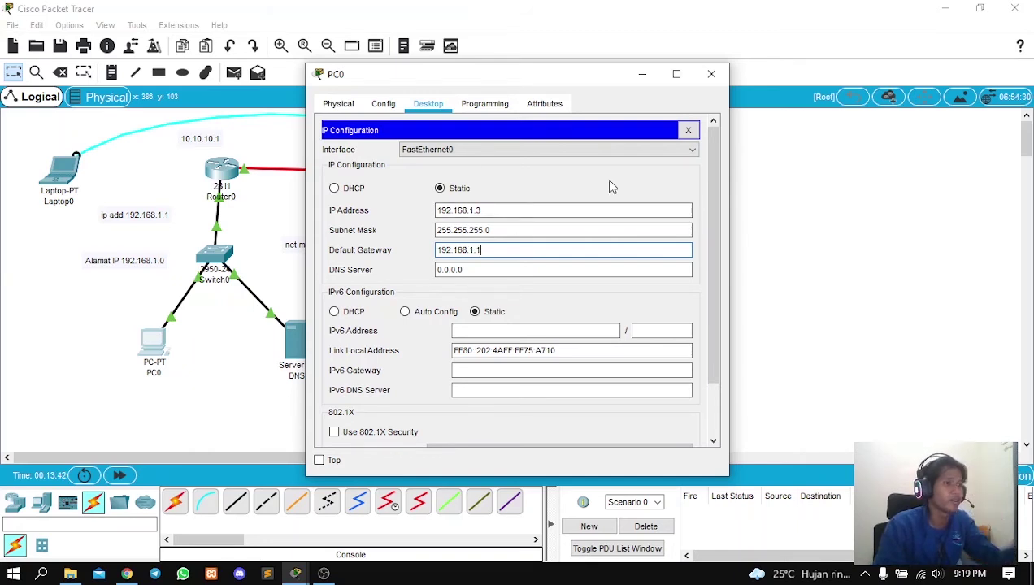
left_click(714, 75)
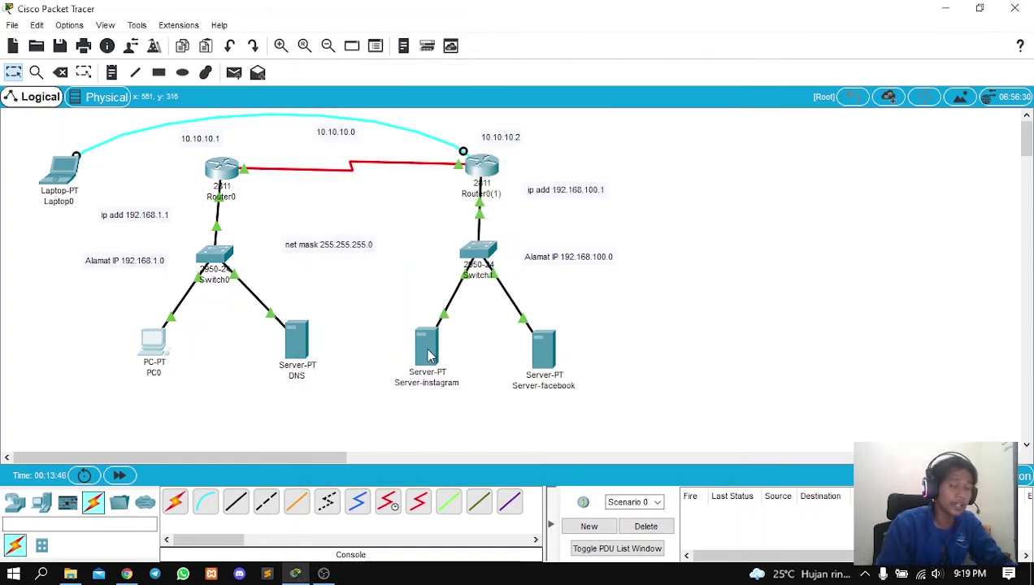
Give Server-instagram the static IP address 192.168.100.2 with the default subnet mask 255.255.255.0.
left_click(426, 348)
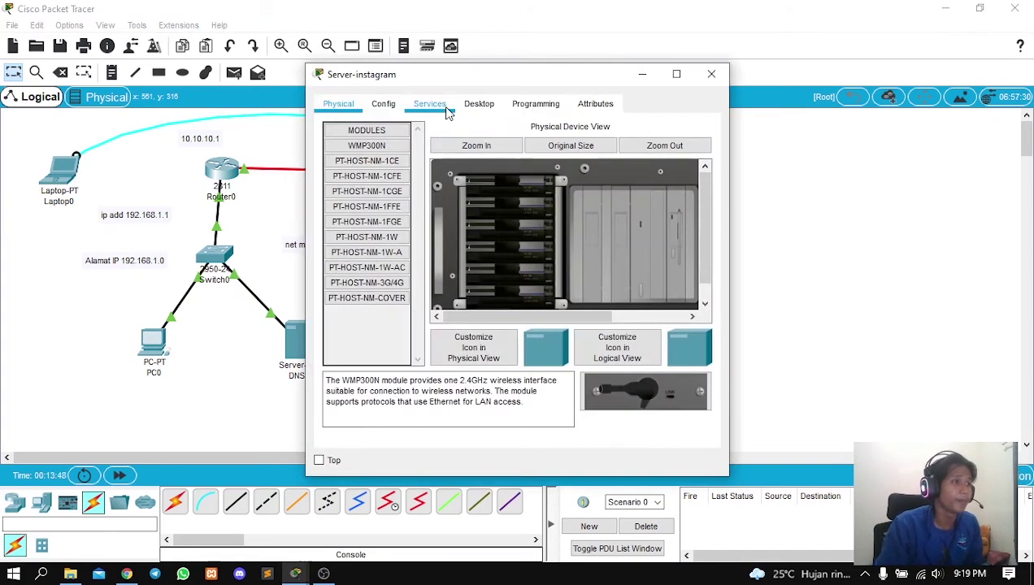
left_click(479, 104)
left_click(367, 165)
left_click(468, 192)
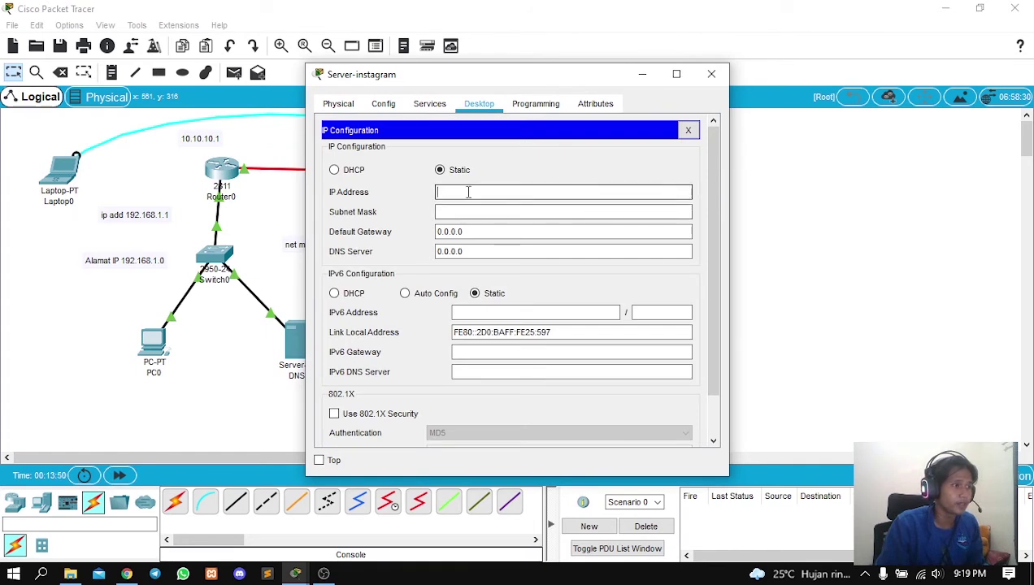
type("192.168.100.2")
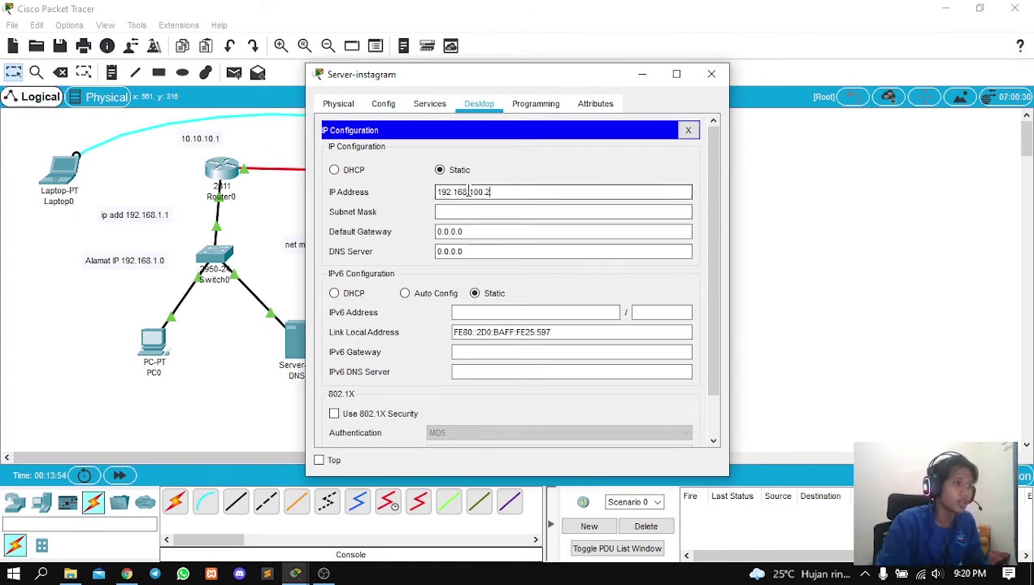
key("Tab")
Set Server-instagram's default gateway to 192.168.100.1 and close its configuration window.
key("Tab")
type("192")
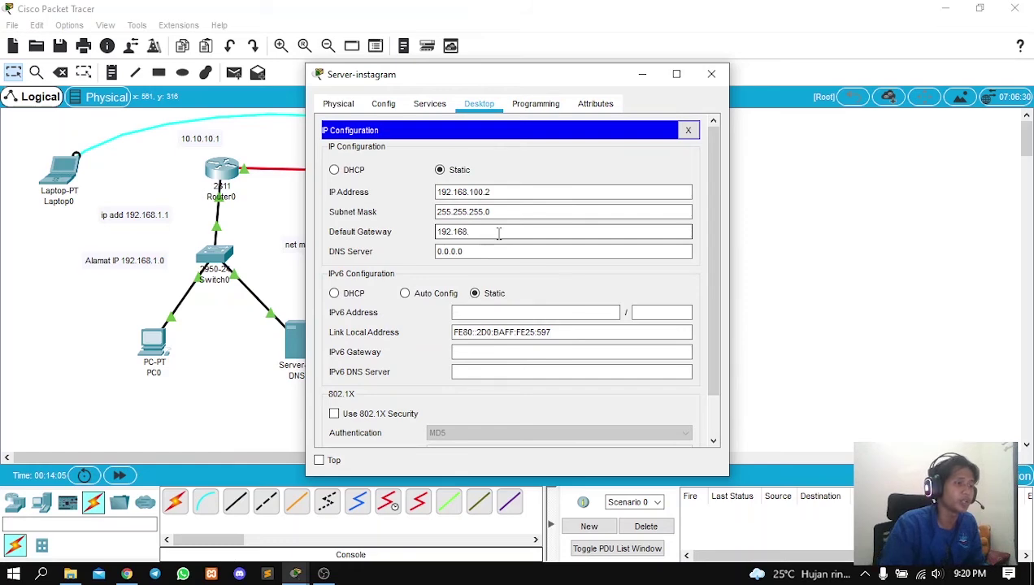
left_click_drag(518, 66, 609, 91)
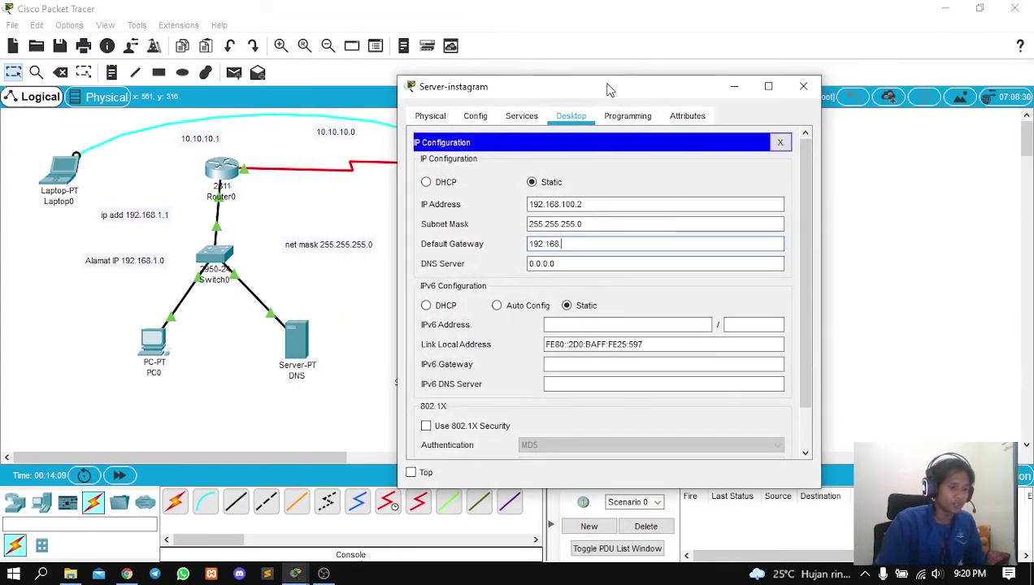
type("00.1")
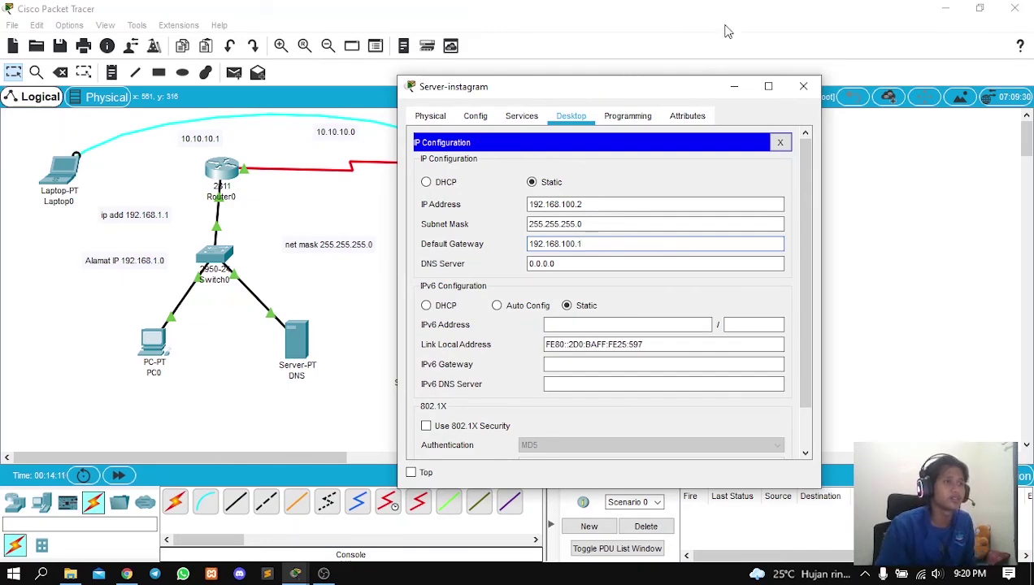
left_click(802, 87)
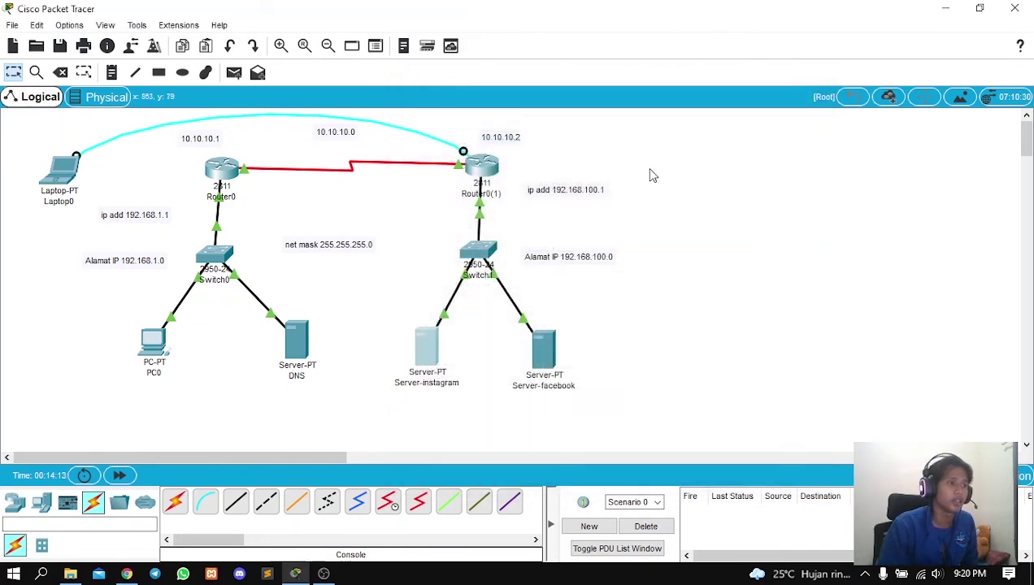
Give Server-facebook the static IP address 192.168.100.3 with the default subnet mask 255.255.255.0.
left_click(543, 349)
left_click(478, 103)
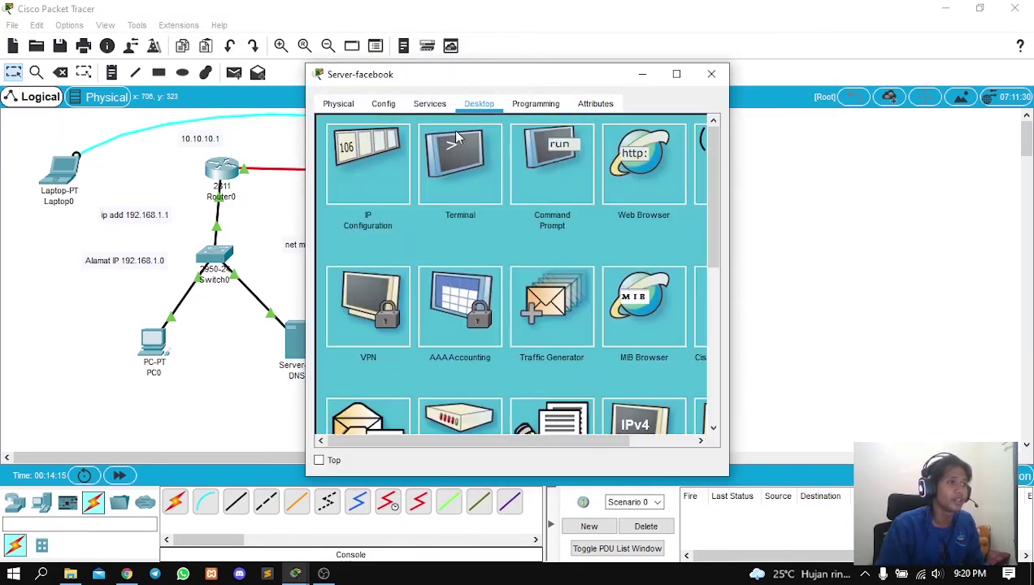
left_click(376, 173)
left_click(491, 192)
type("192.168")
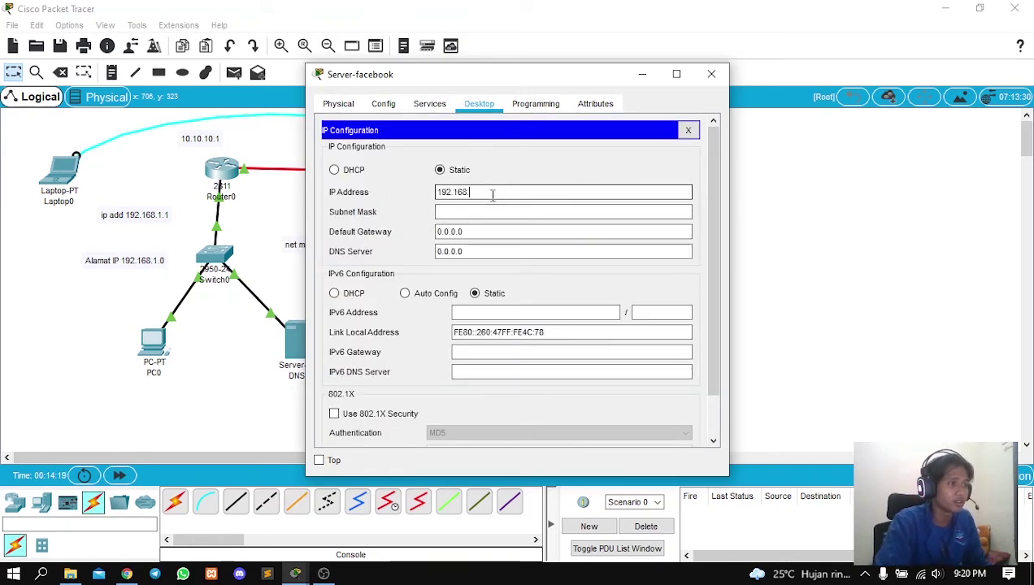
type(".100.")
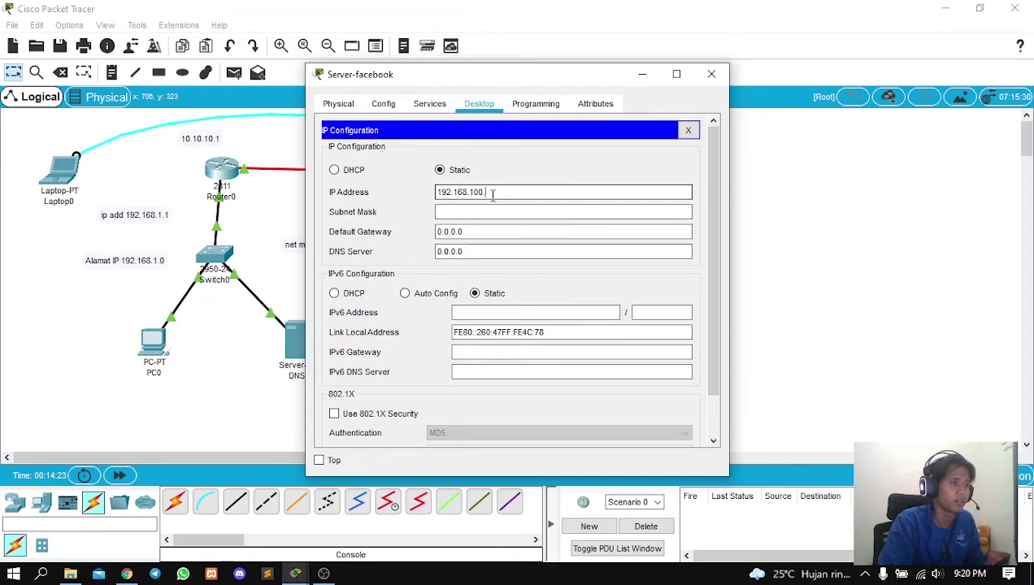
type("3")
left_click(491, 210)
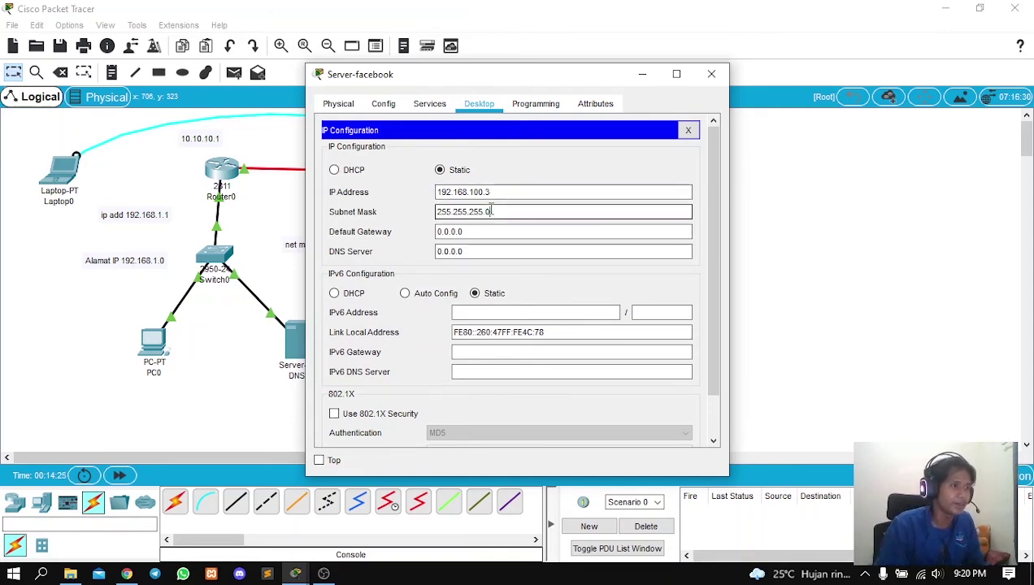
Set Server-facebook's default gateway to 192.168.100.1.
left_click(489, 232)
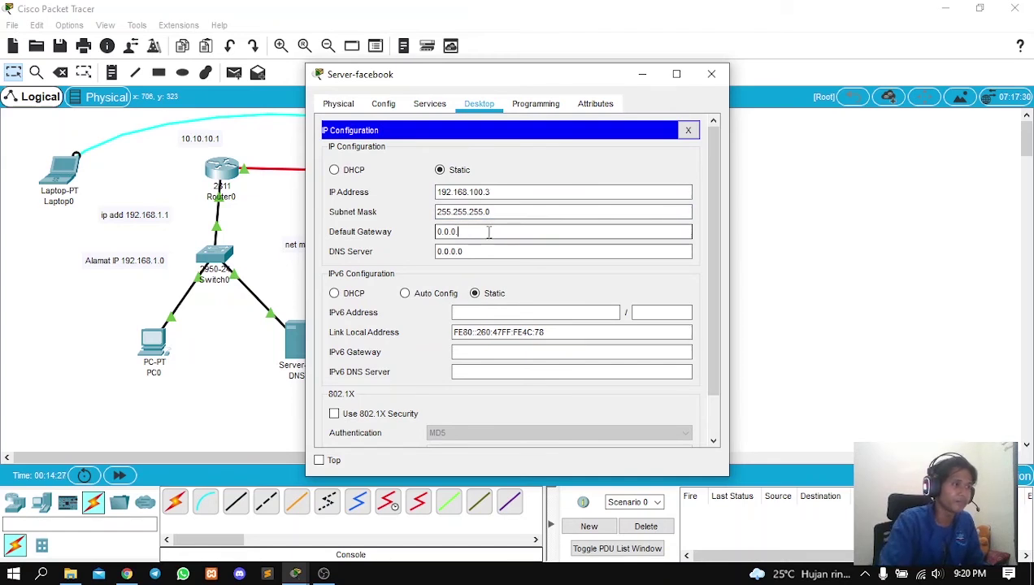
type("192.16")
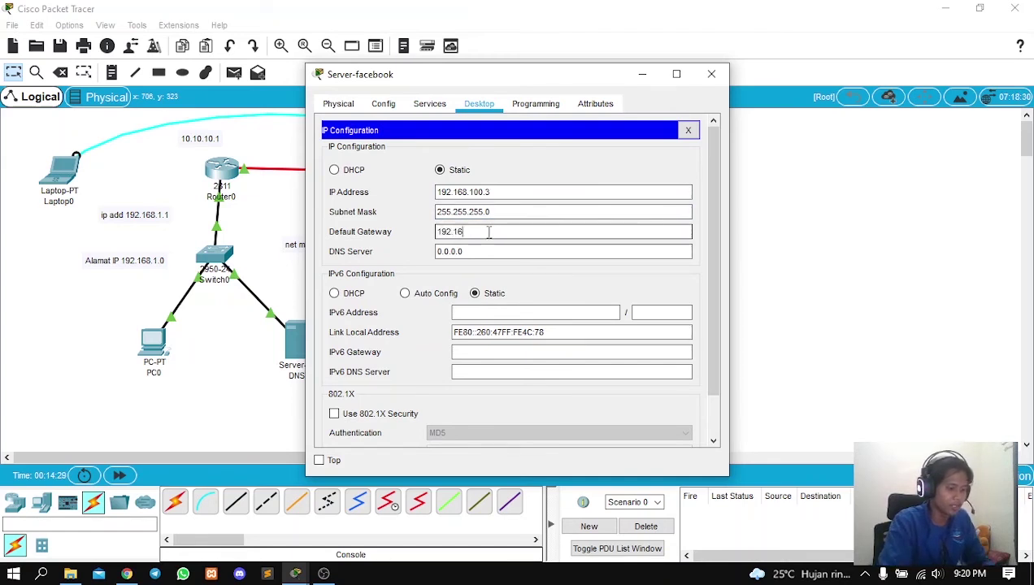
type("8.100.1")
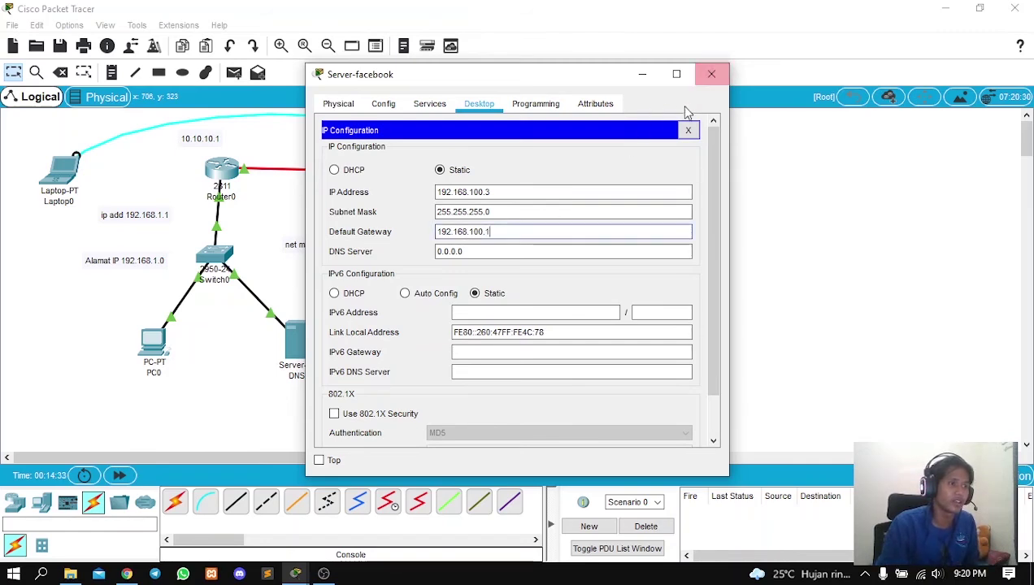
Close Server-facebook's configuration window and review Server-instagram's IP address, subnet mask and default gateway settings.
left_click(712, 74)
left_click(431, 348)
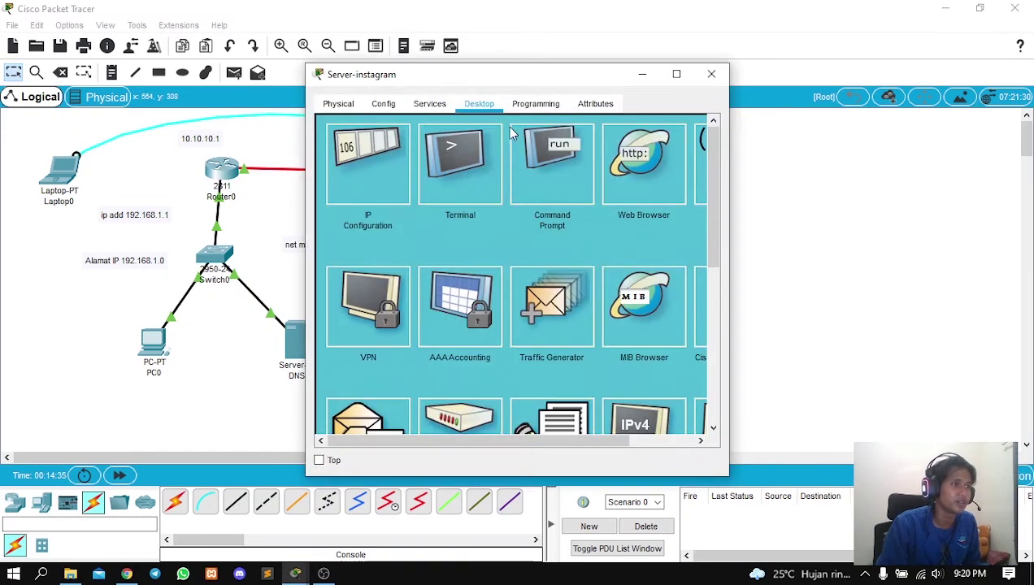
left_click(397, 162)
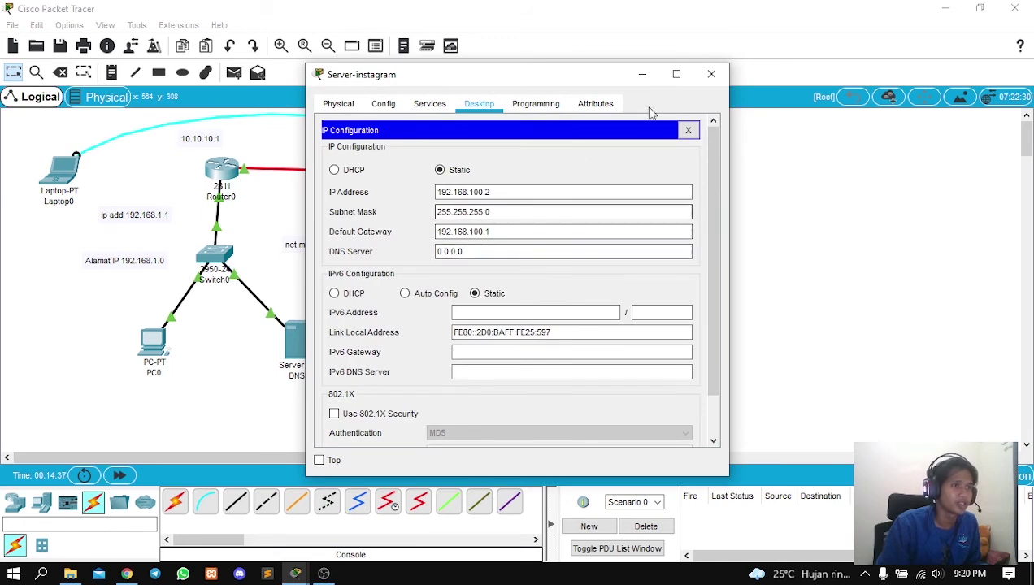
left_click(721, 75)
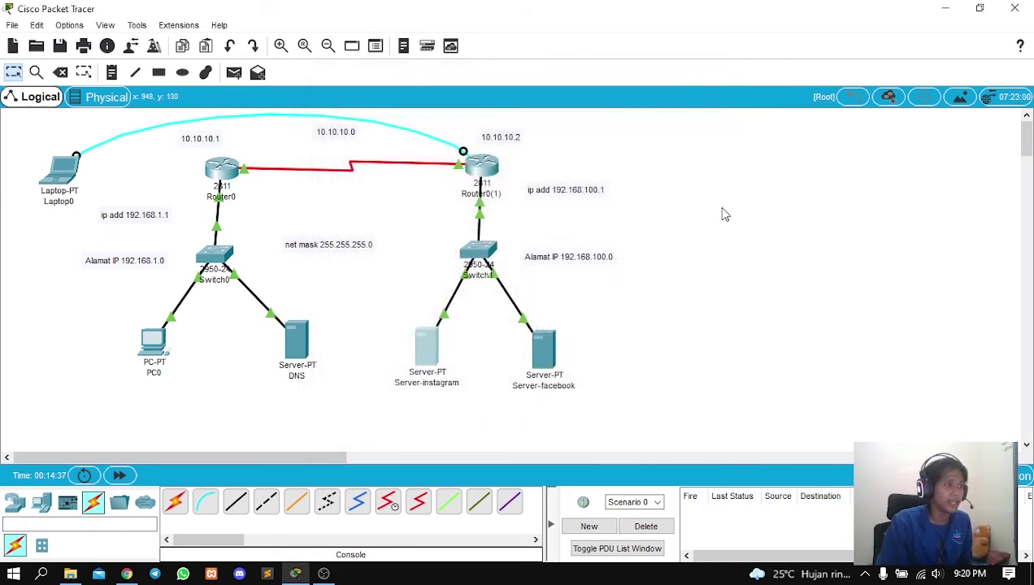
Send a simple PDU from PC0 to Server-instagram to test connectivity between the two networks.
left_click(235, 75)
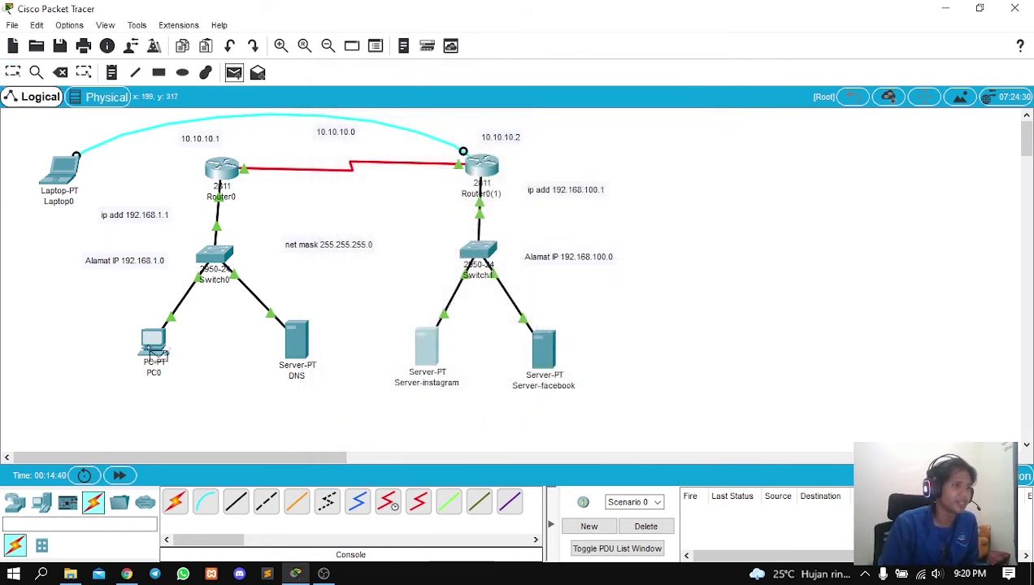
left_click(161, 348)
left_click(424, 348)
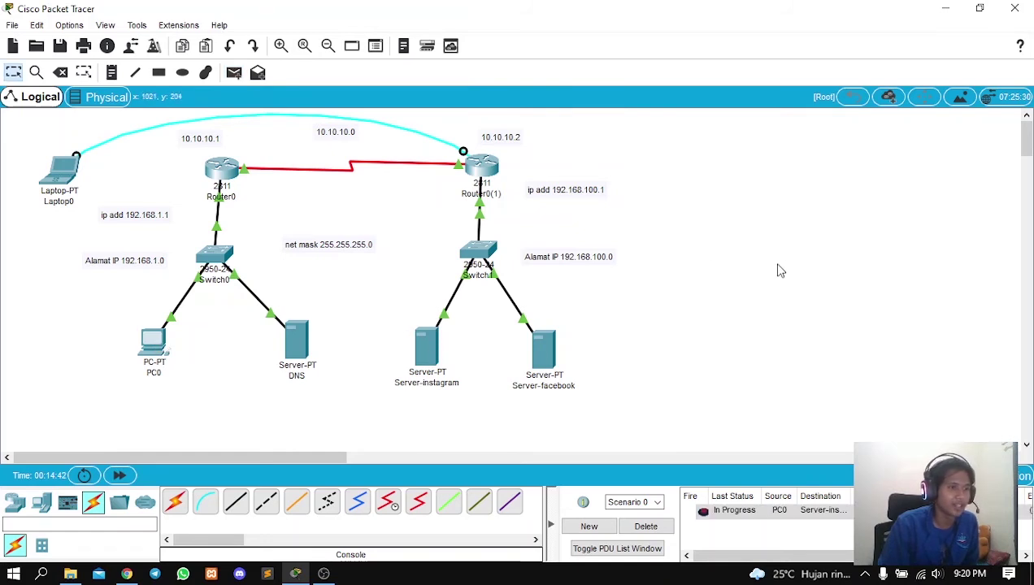
double_click(704, 512)
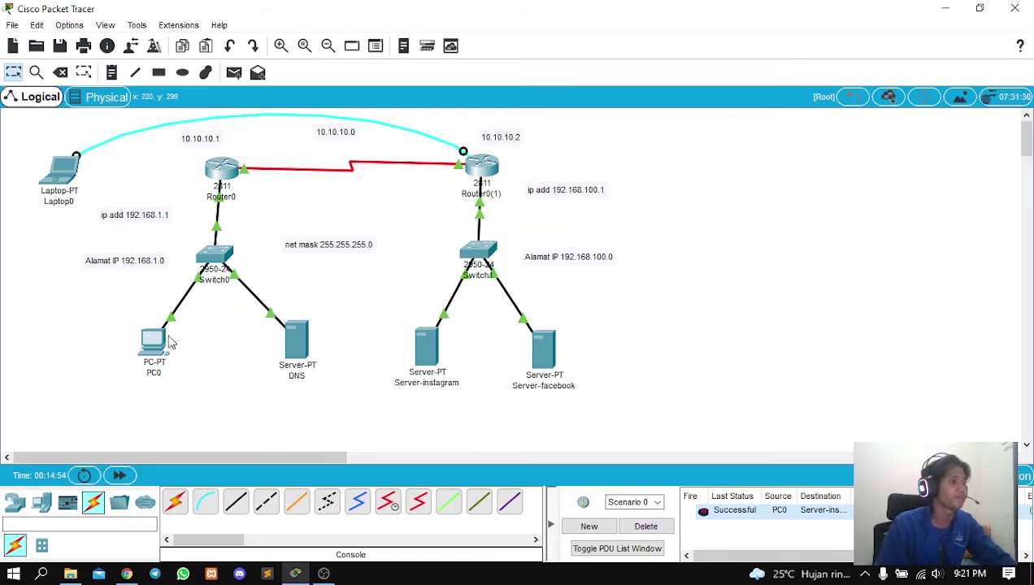
Shift Laptop0 slightly downward in the logical workspace.
left_click(149, 351)
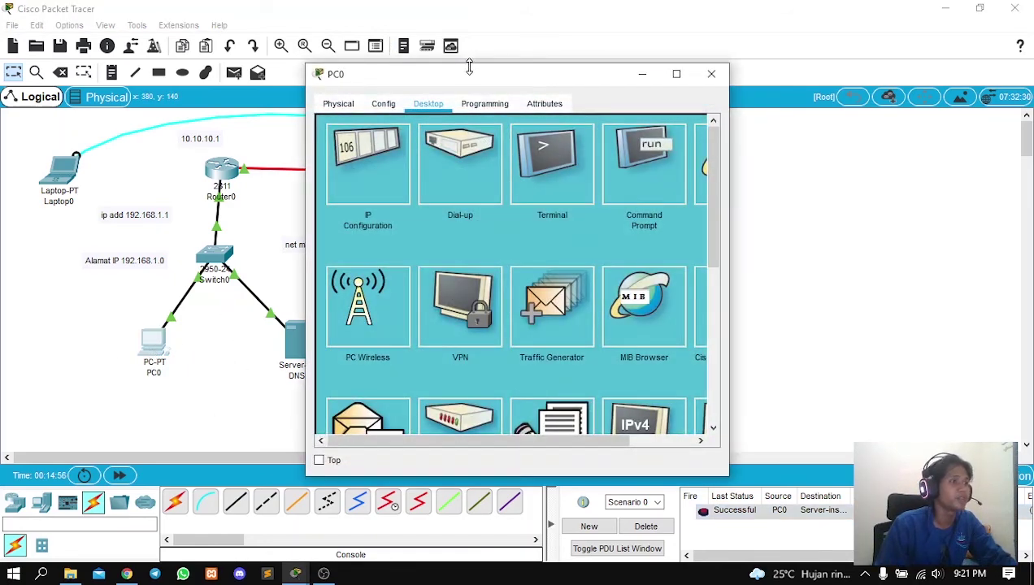
left_click(711, 74)
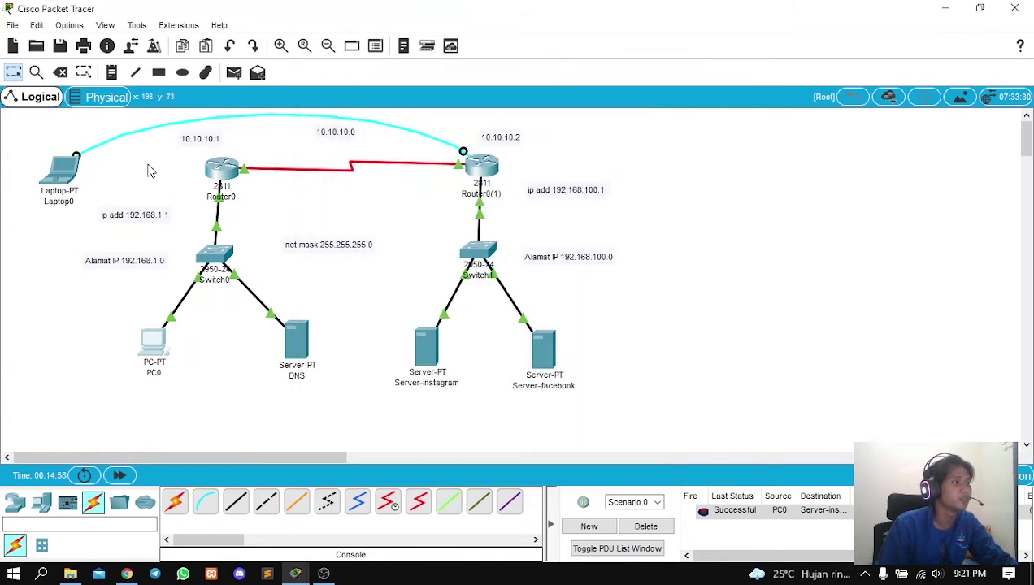
left_click_drag(42, 177, 58, 187)
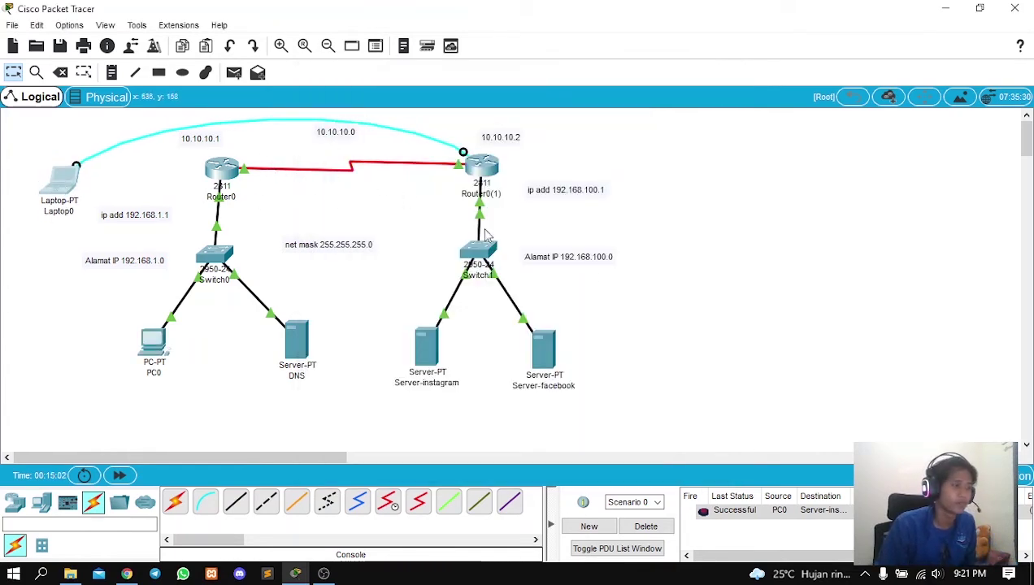
In Server-instagram's HTTP service, edit index.html and replace the heading text "Cisco Packet Tracer" with "Instagram.com".
left_click(431, 337)
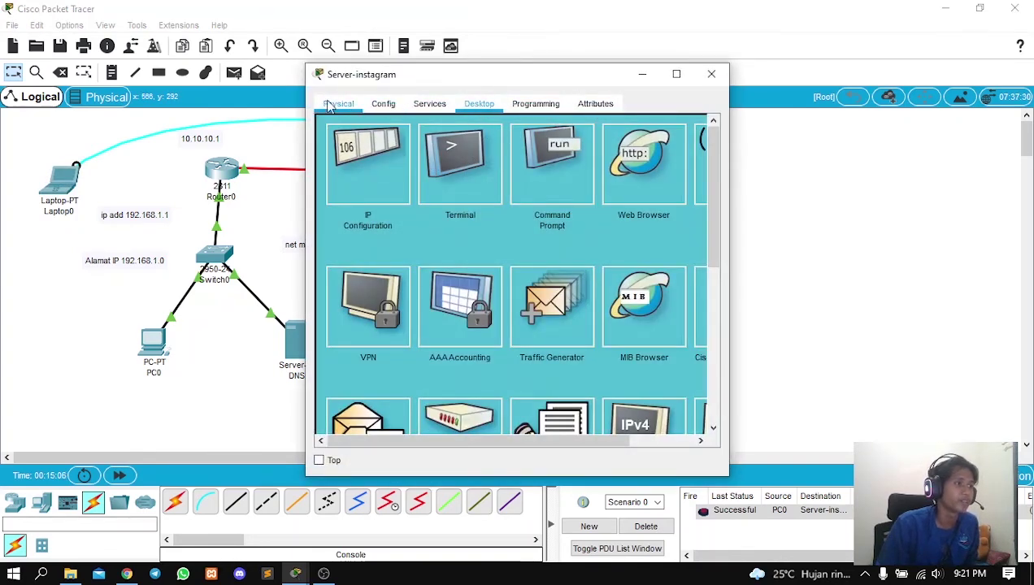
left_click(426, 106)
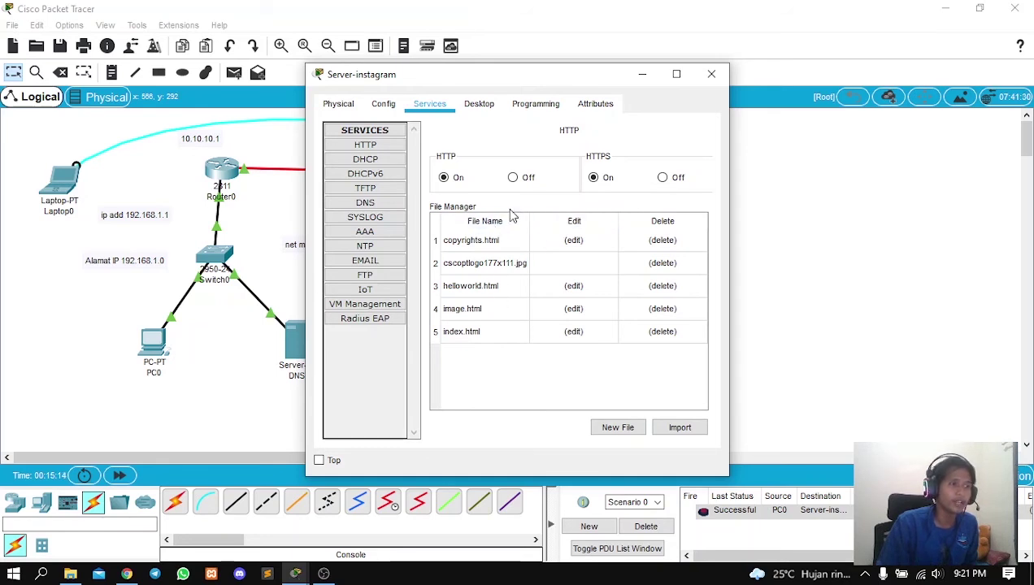
left_click(573, 333)
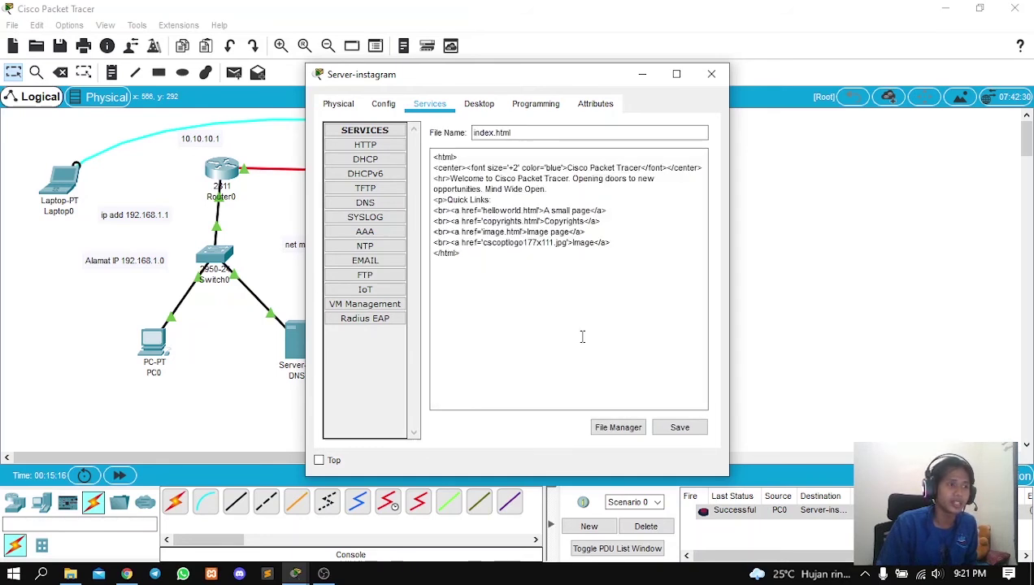
left_click(644, 168)
key("BackSpace")
key("BackSpace")
key("BackSpace")
key("BackSpace")
key("BackSpace")
key("BackSpace")
key("BackSpace")
key("BackSpace")
key("BackSpace")
key("BackSpace")
key("BackSpace")
key("BackSpace")
key("BackSpace")
key("BackSpace")
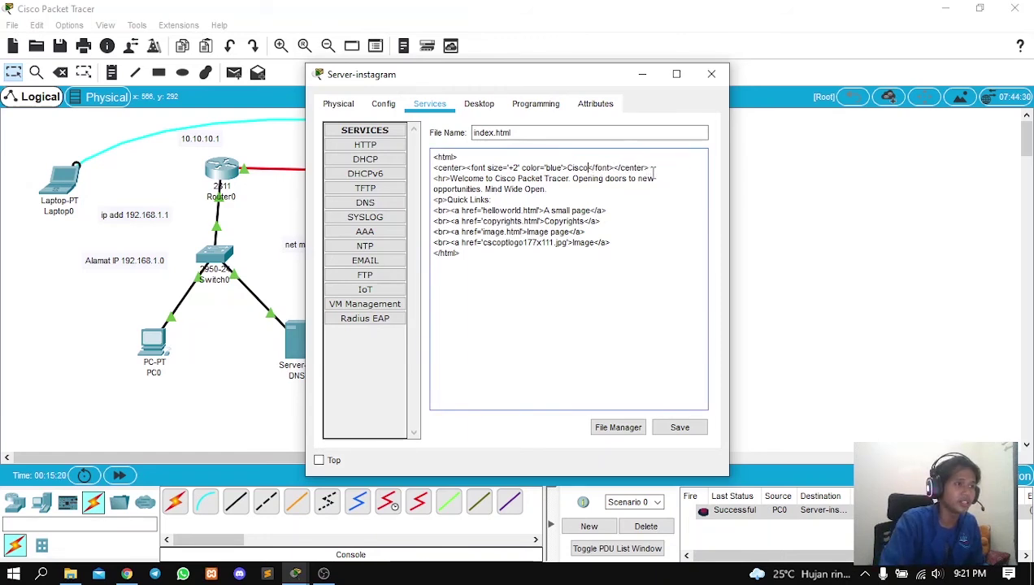
key("BackSpace")
key("BackSpace")
key("BackSpace")
key("BackSpace")
key("BackSpace")
type("Insta")
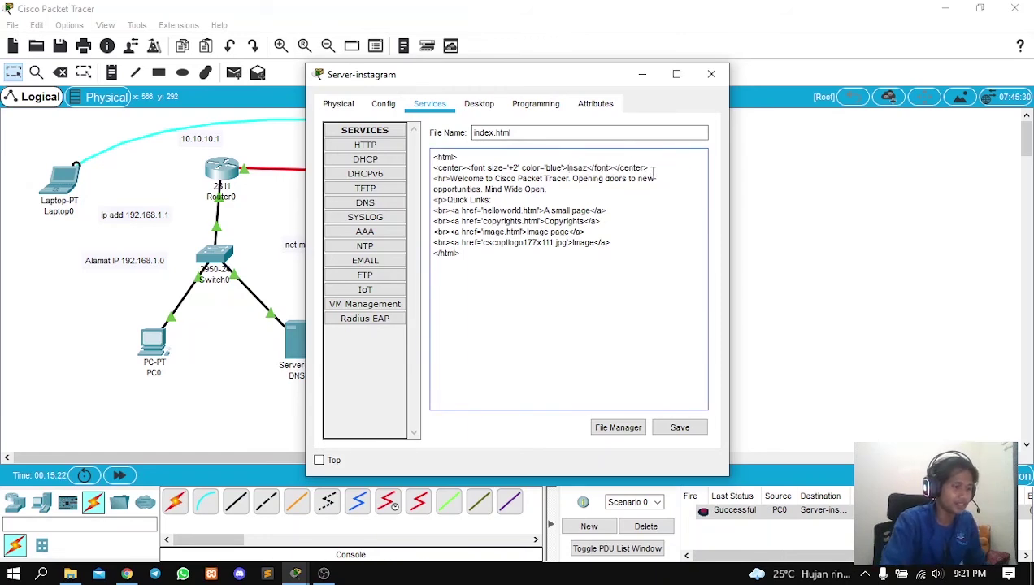
type("gra")
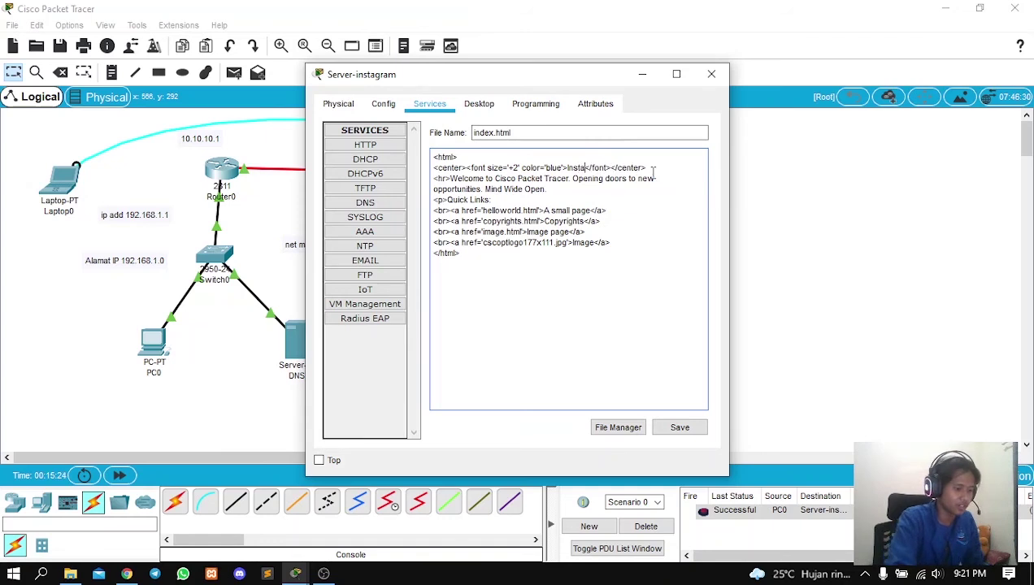
type("m.com")
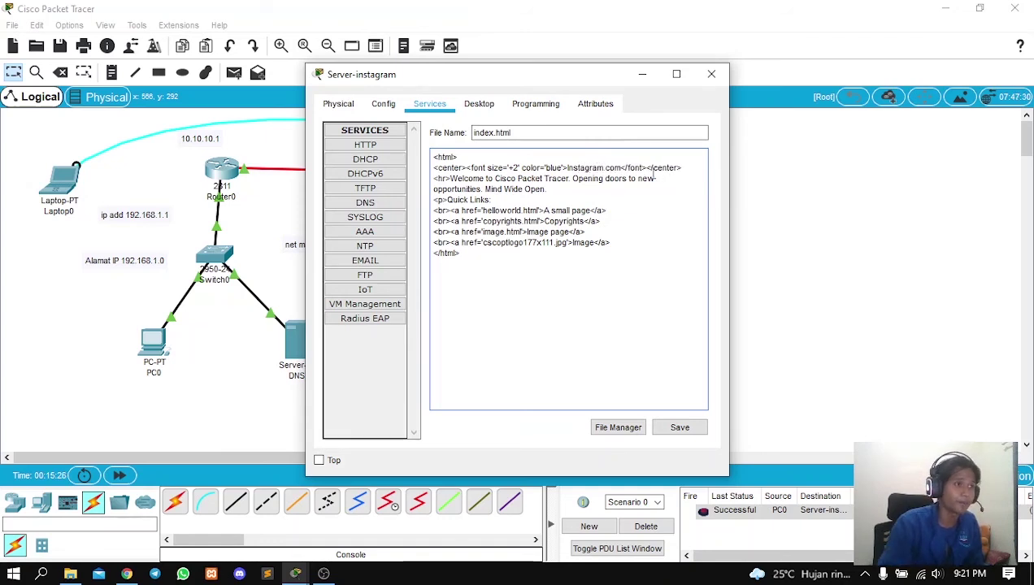
Save Server-instagram's index.html over the existing file and close the server's configuration window.
left_click(679, 427)
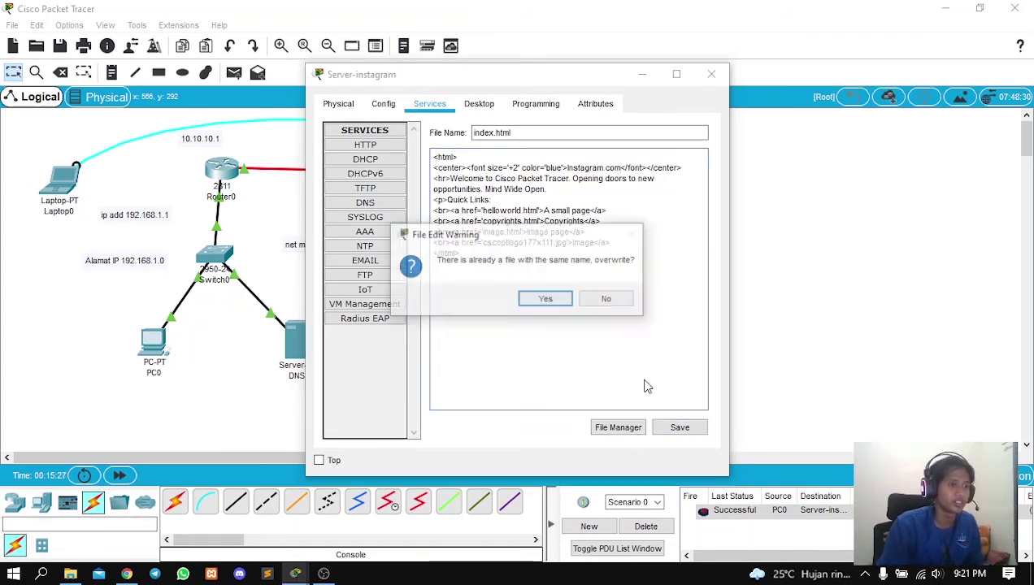
left_click(557, 303)
left_click(713, 75)
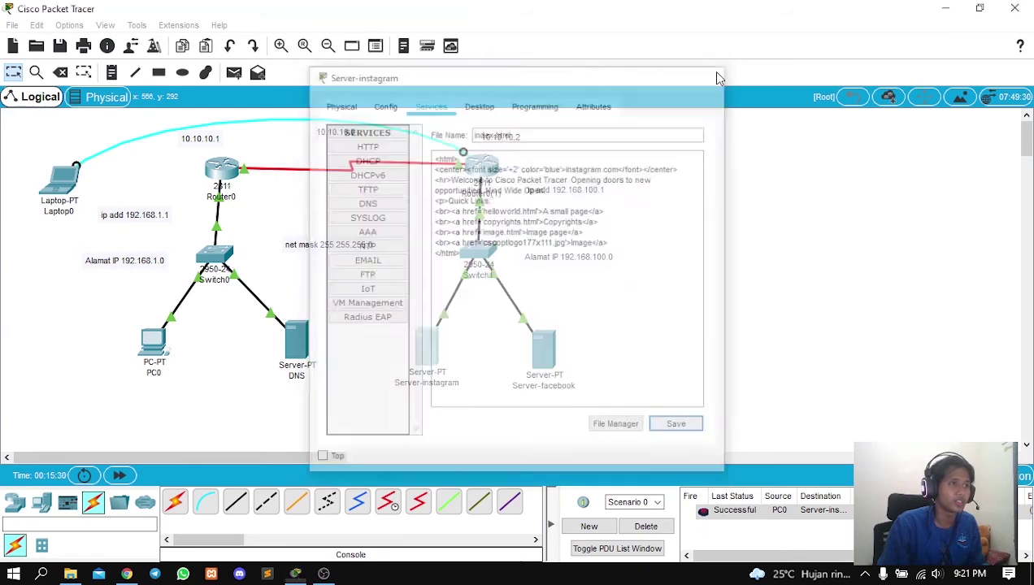
In Server-facebook's HTTP service, edit index.html and replace the heading text "Cisco Packet Tracer" with "Facebook.com".
left_click(543, 343)
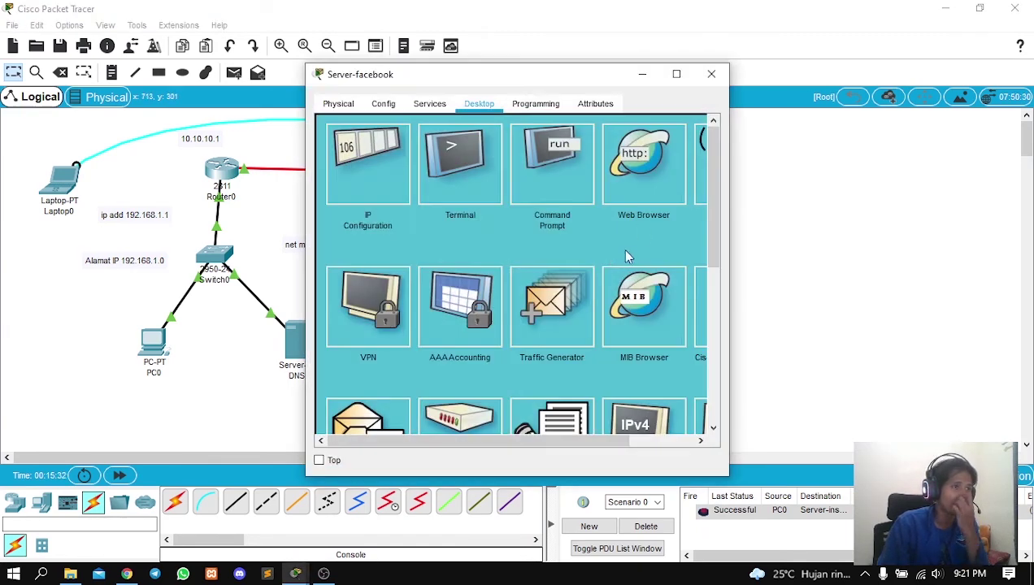
left_click(429, 103)
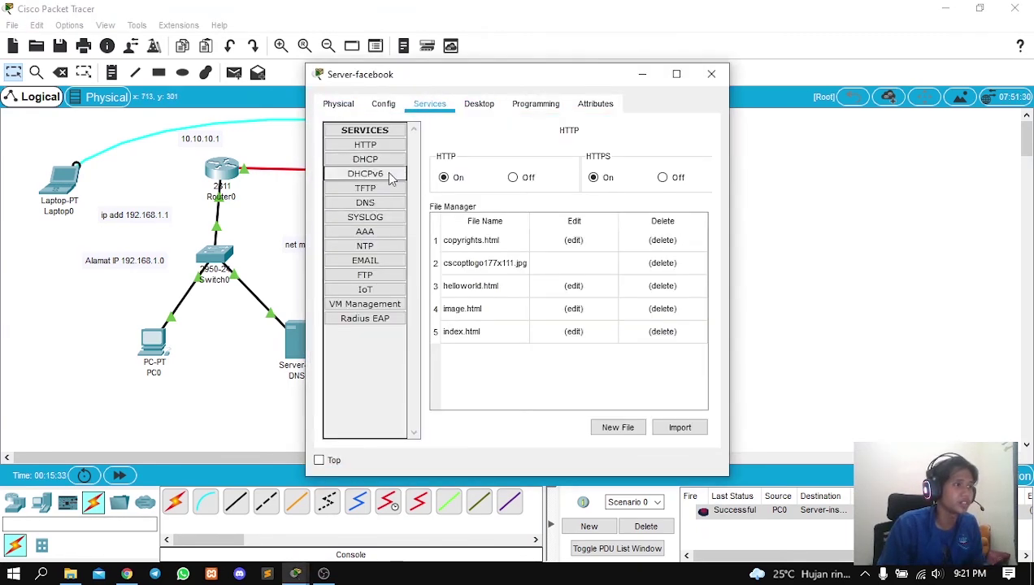
left_click(569, 330)
left_click(569, 331)
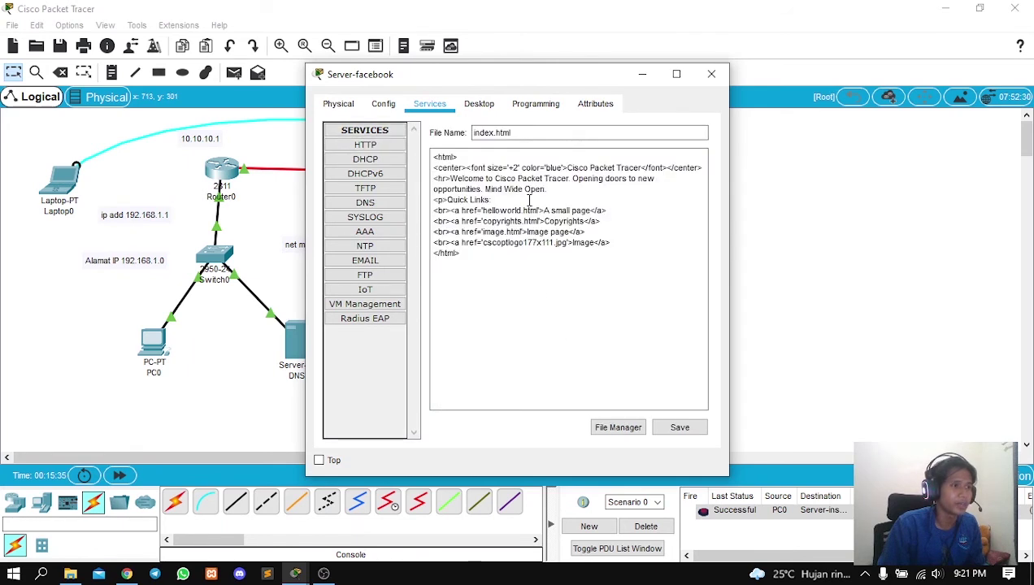
left_click_drag(641, 167, 568, 168)
type("Faceb")
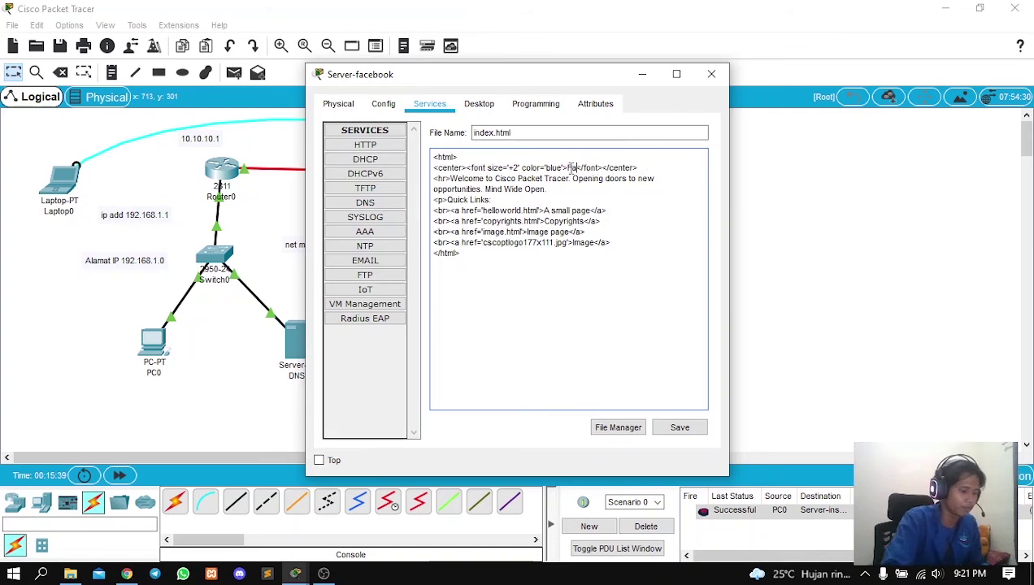
type("ook.com")
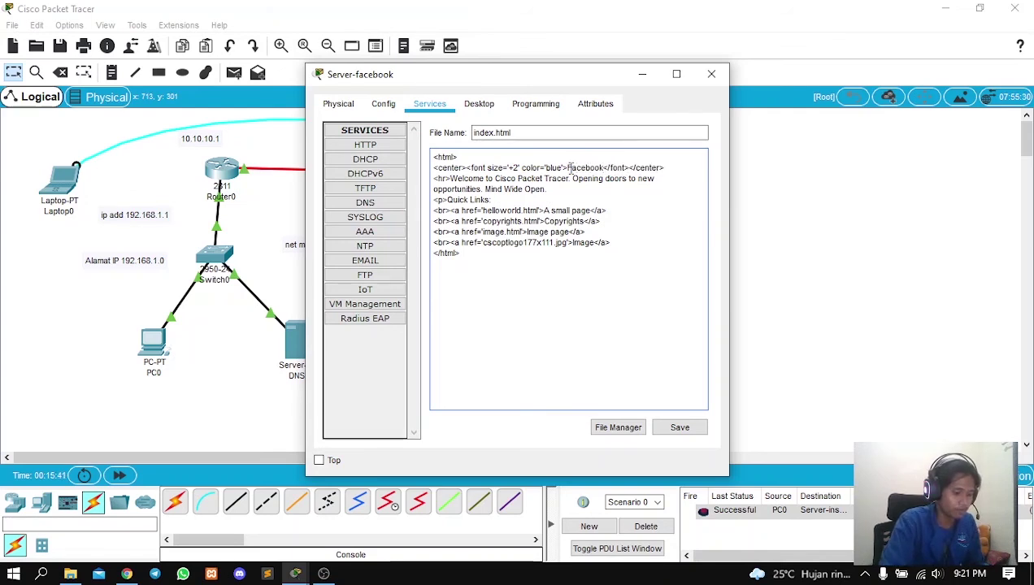
Save Server-facebook's index.html over the existing file and close the server's configuration window.
left_click(678, 431)
left_click(545, 300)
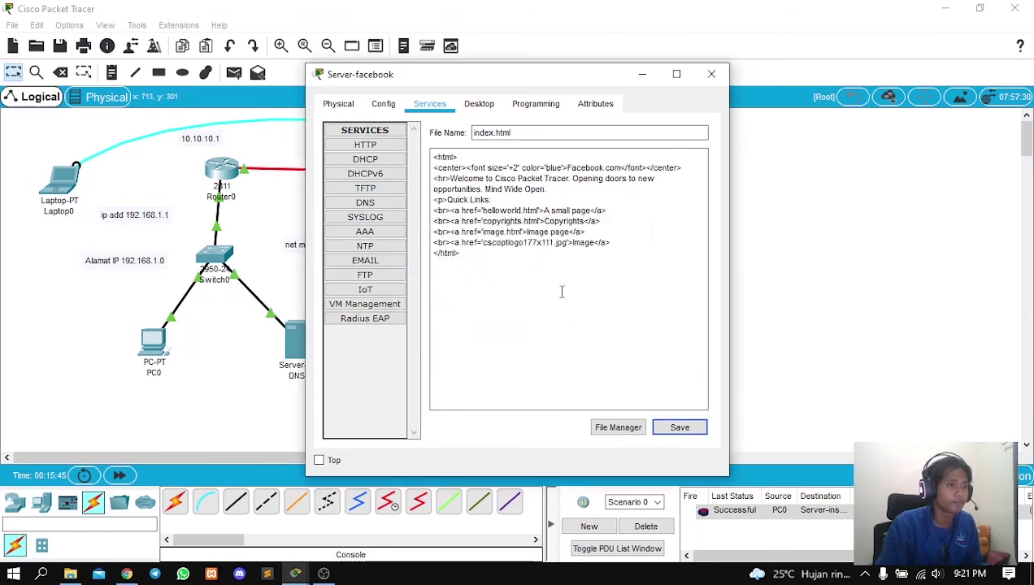
left_click(338, 104)
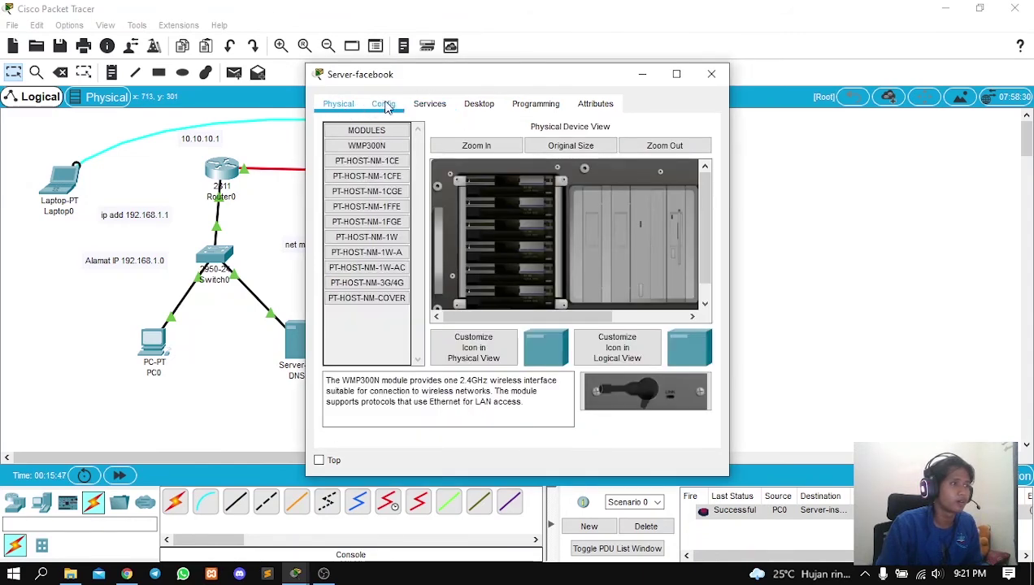
left_click(383, 104)
left_click(711, 74)
Open PC0's Web Browser and enter 192.168.100.2 as the URL.
left_click(153, 346)
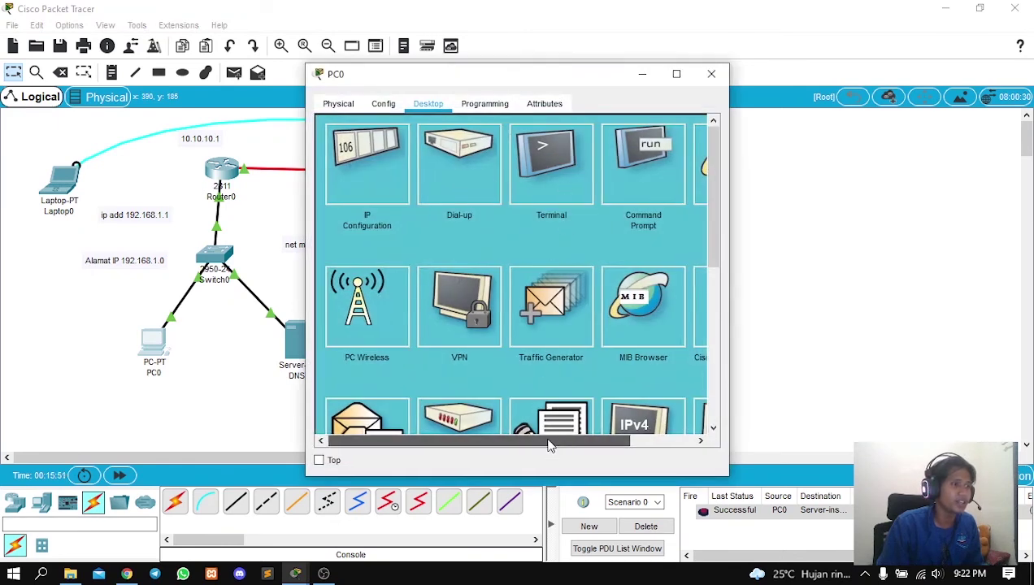
left_click_drag(550, 443, 620, 442)
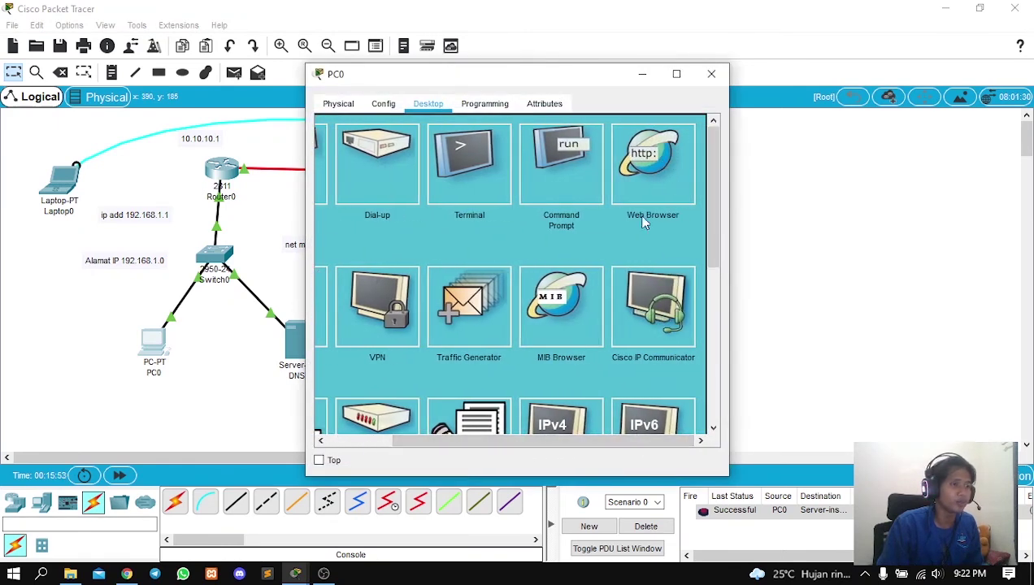
left_click(647, 159)
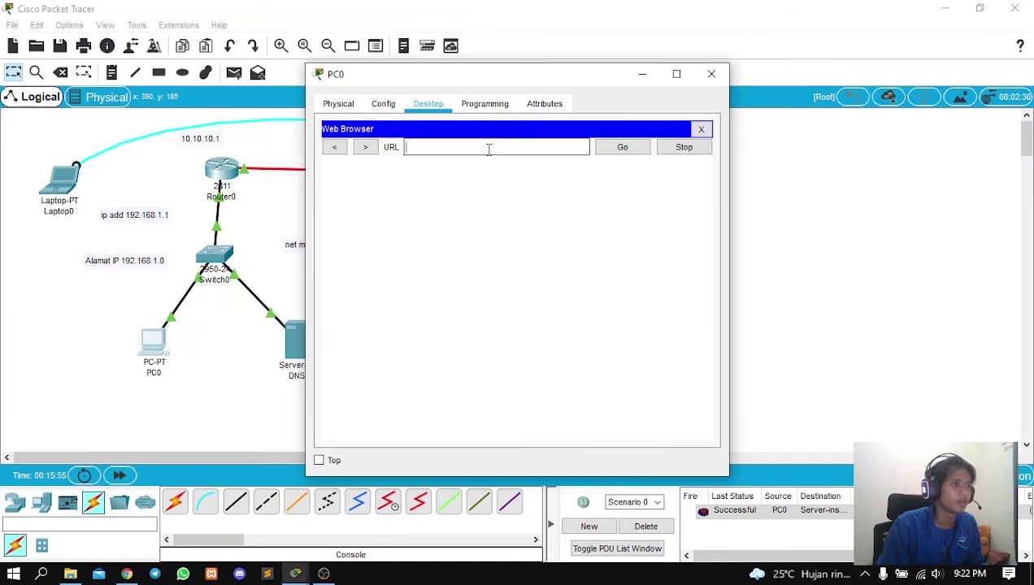
type("192.168")
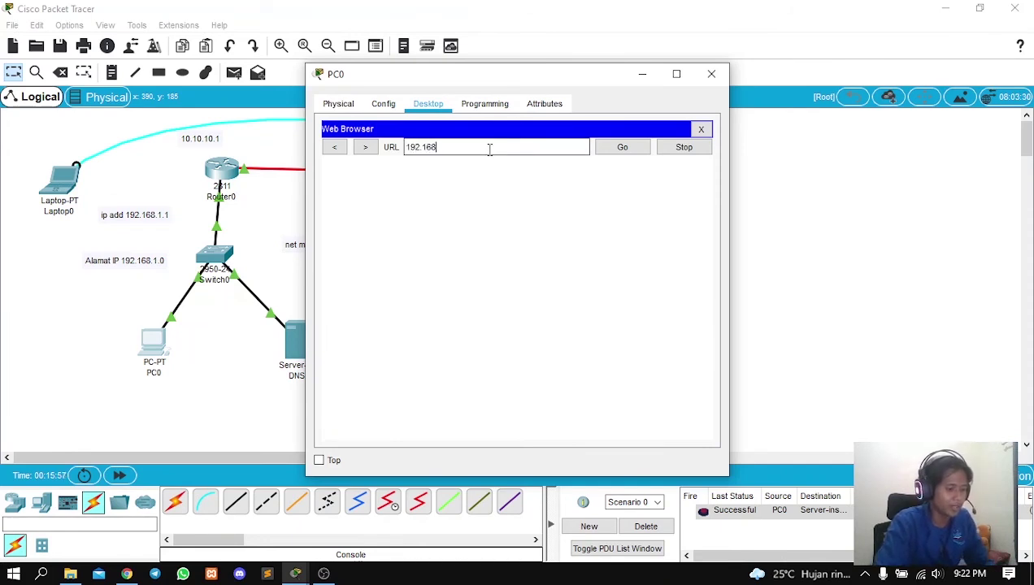
type(".100.2")
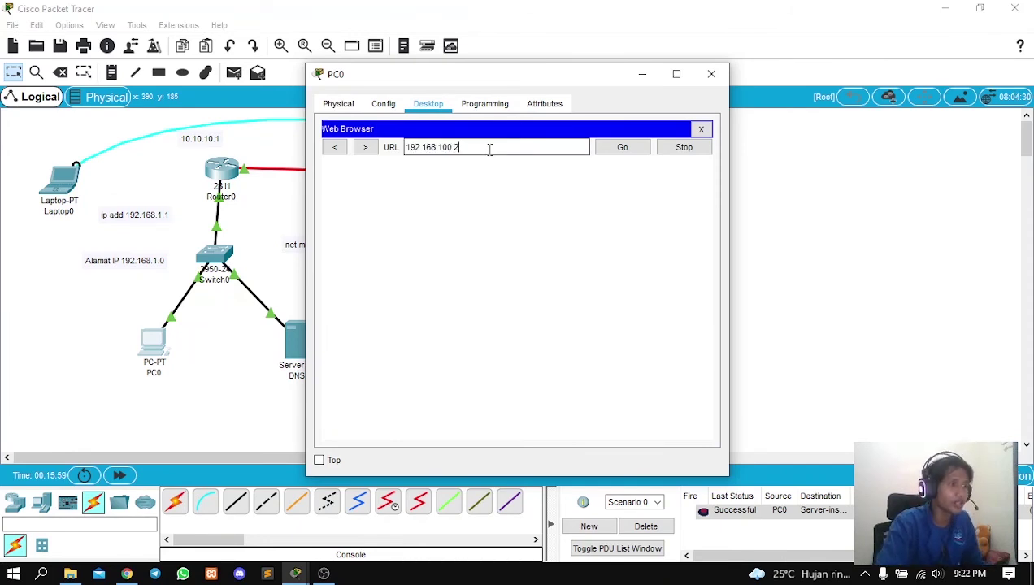
Move PC0's window aside, check the IP address in Server-instagram's IP configuration, and return to PC0's Web Browser.
left_click_drag(503, 81, 178, 75)
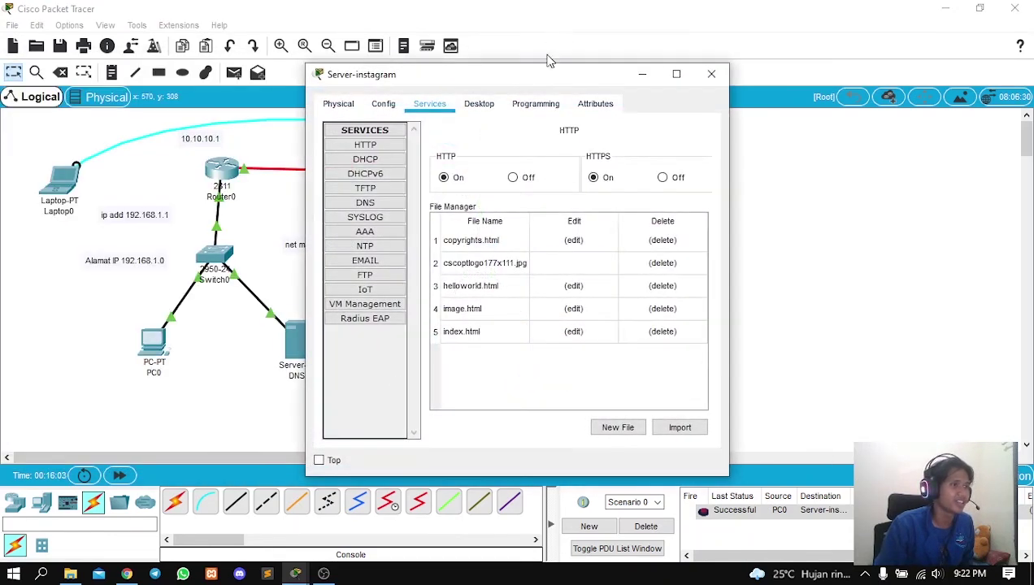
left_click(479, 103)
left_click(407, 187)
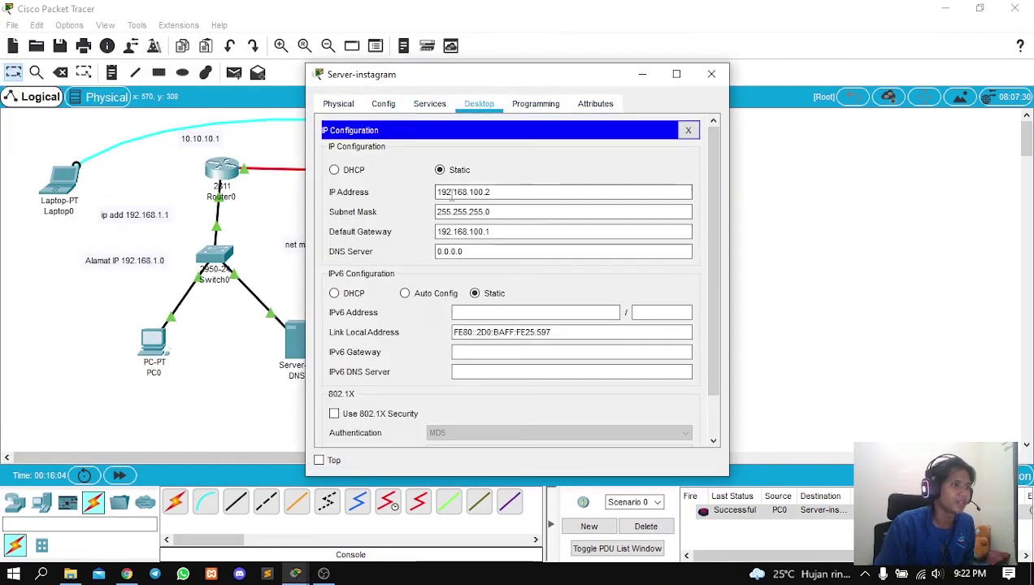
left_click_drag(486, 192, 391, 187)
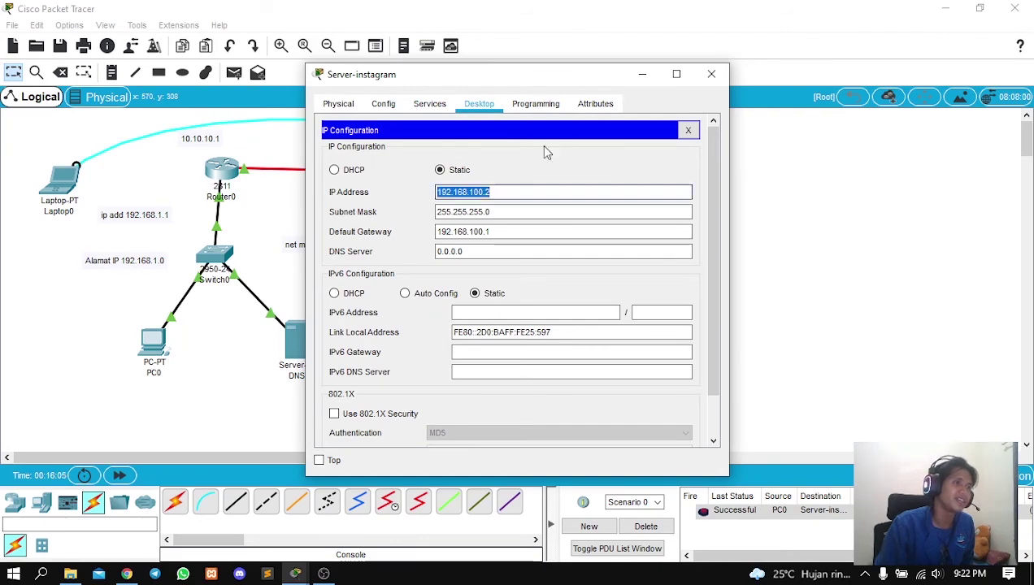
left_click(642, 75)
left_click(303, 577)
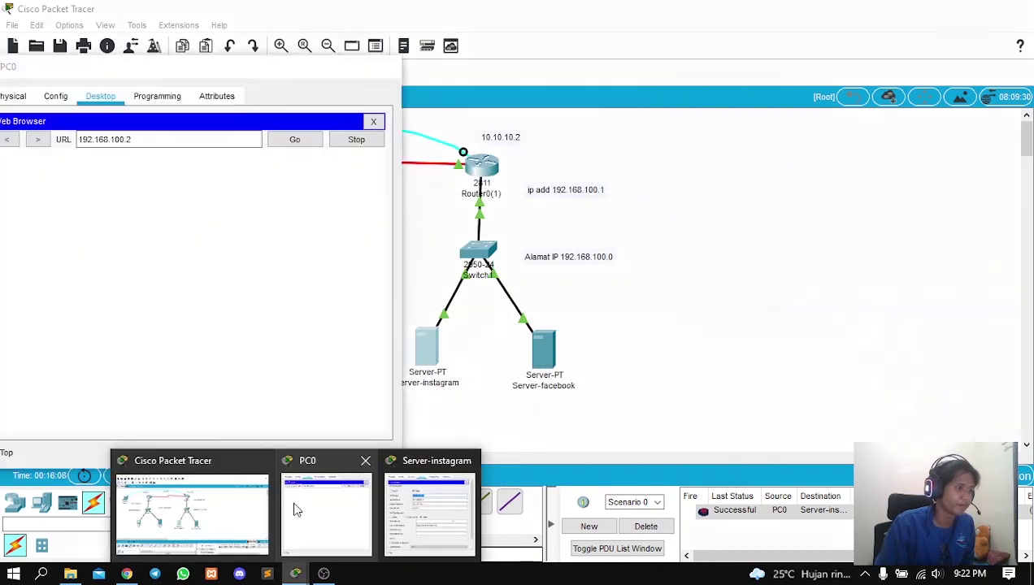
left_click(293, 508)
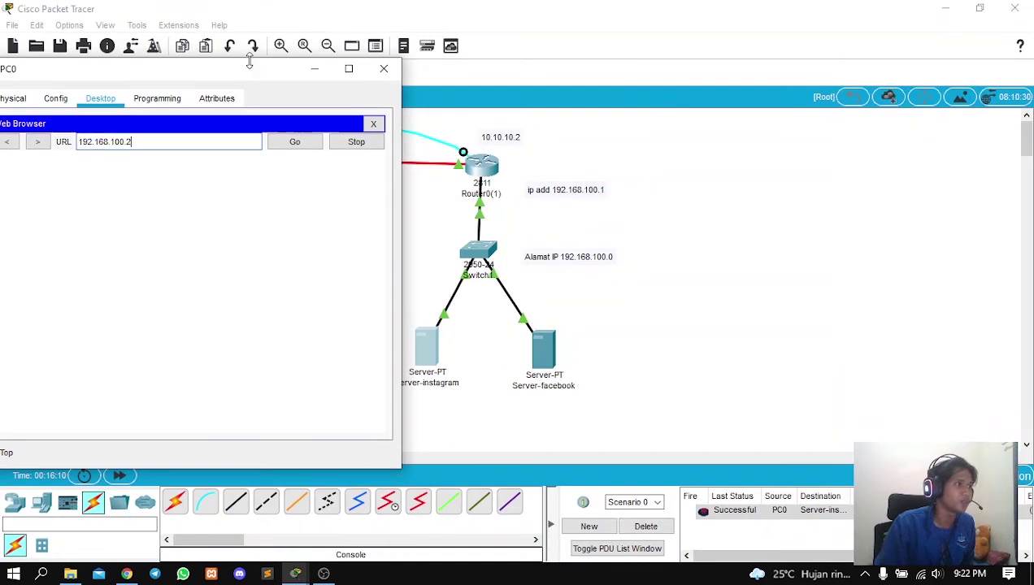
Load 192.168.100.2 and 192.168.100.3 in turn in PC0's Web Browser, and close PC0's window.
left_click_drag(242, 73, 380, 77)
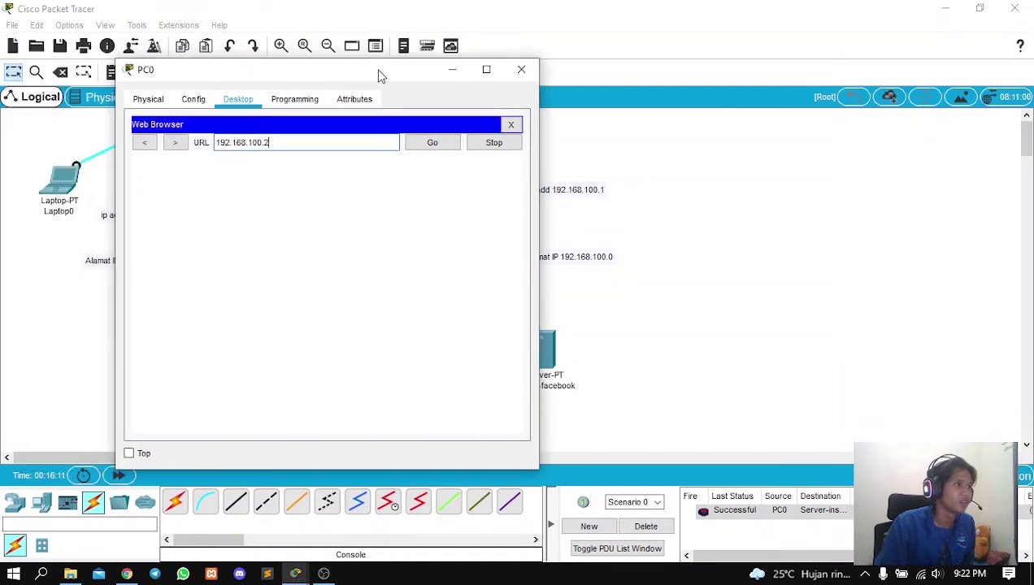
left_click(433, 145)
left_click(295, 143)
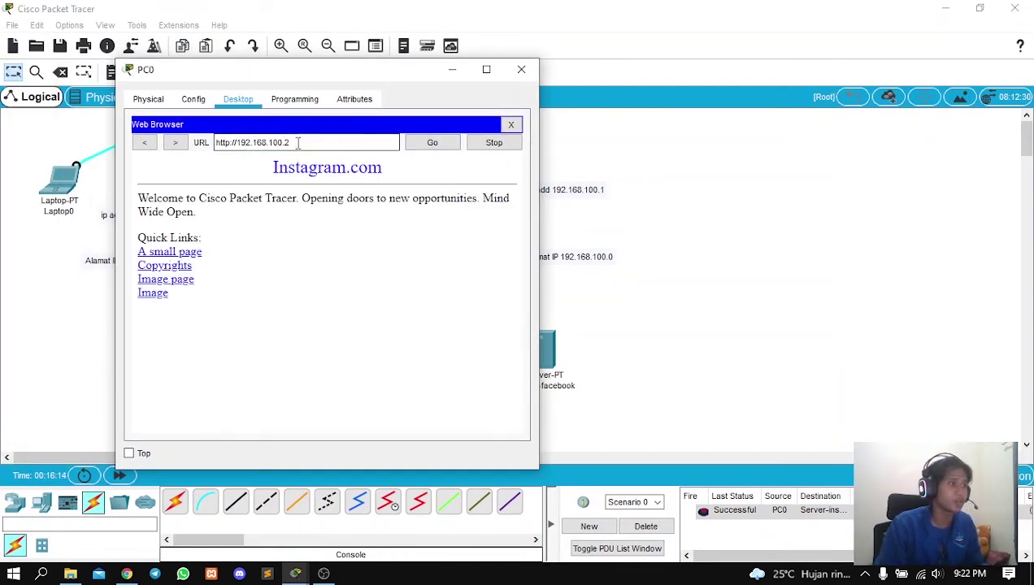
key("BackSpace")
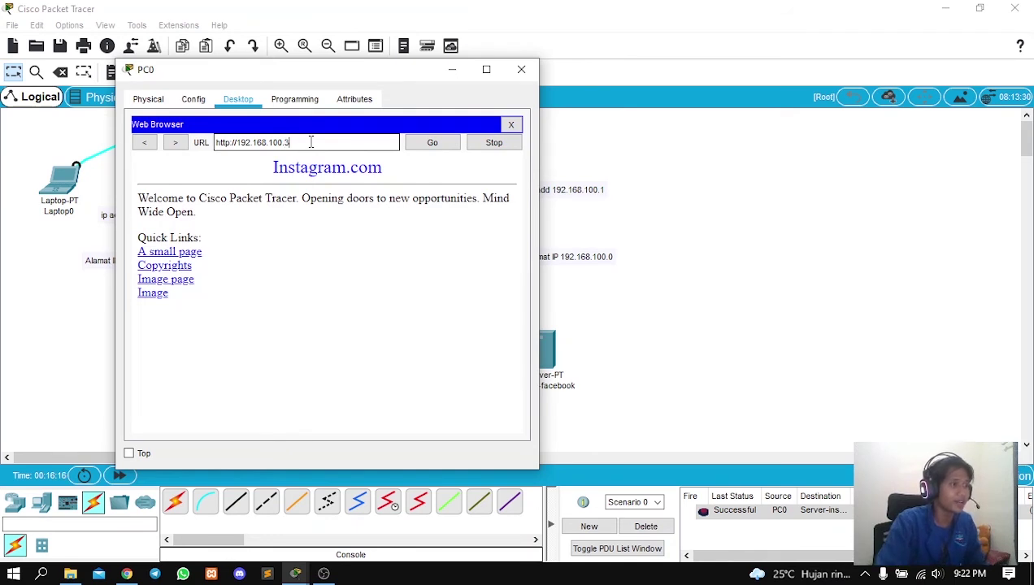
key("Return")
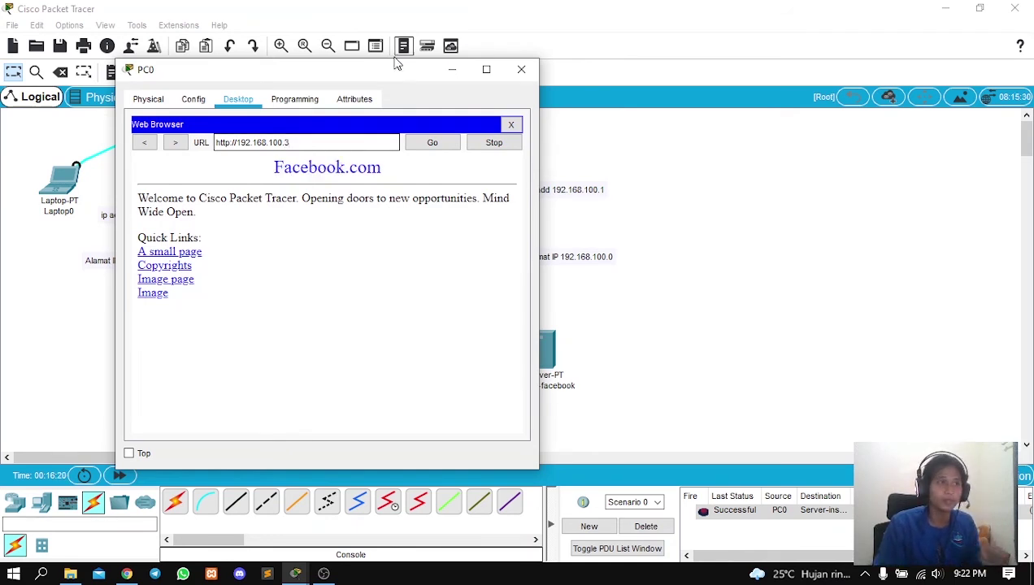
left_click(522, 71)
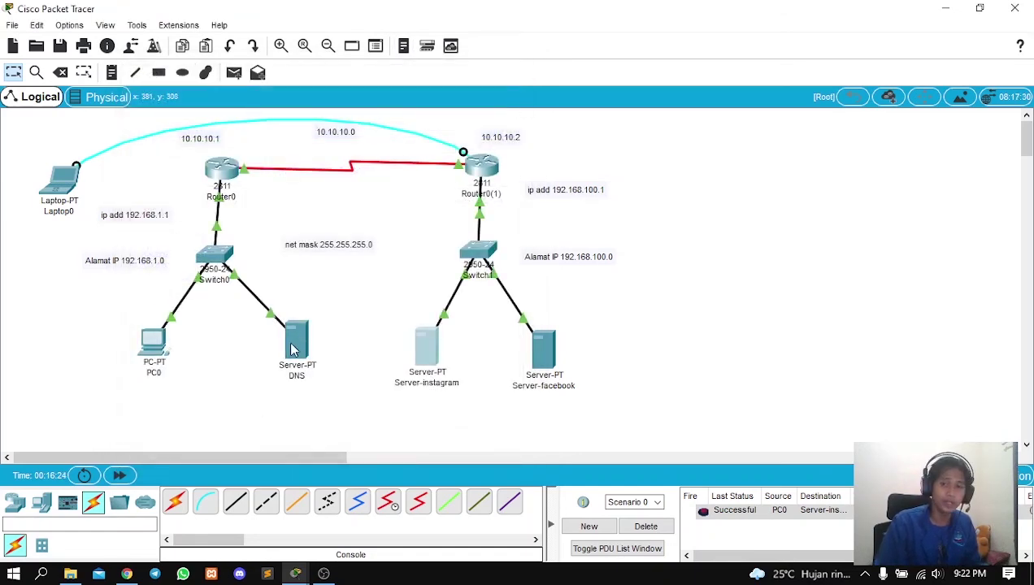
Open the DNS server's DNS service settings and turn the DNS service on.
left_click(293, 350)
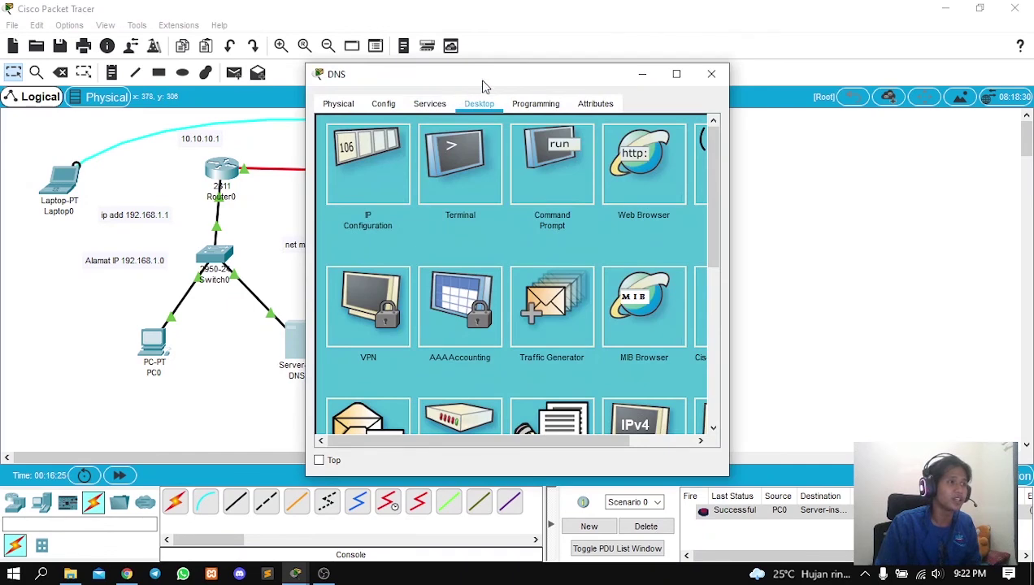
left_click_drag(482, 84, 465, 80)
left_click(368, 98)
left_click(406, 99)
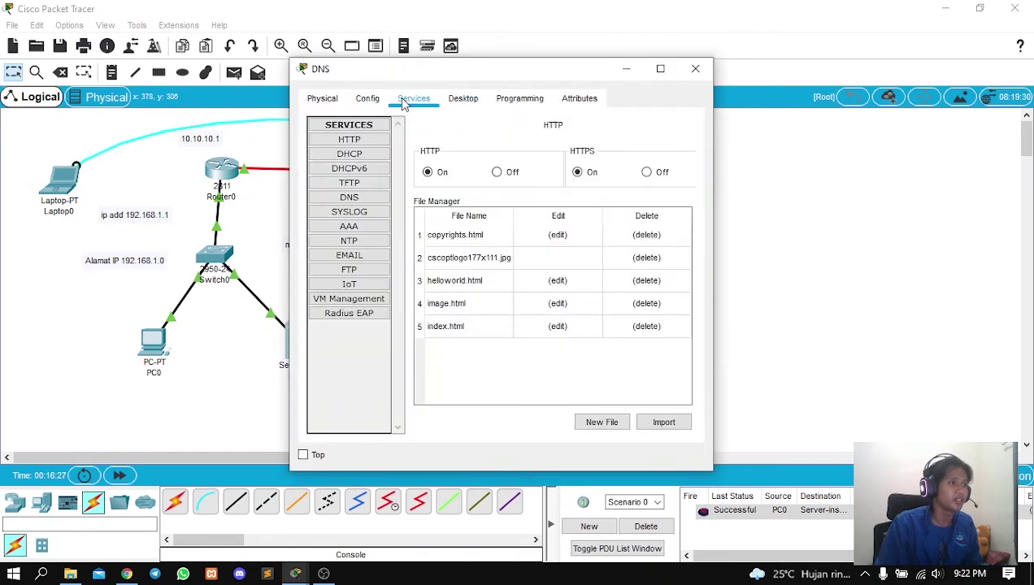
left_click(350, 198)
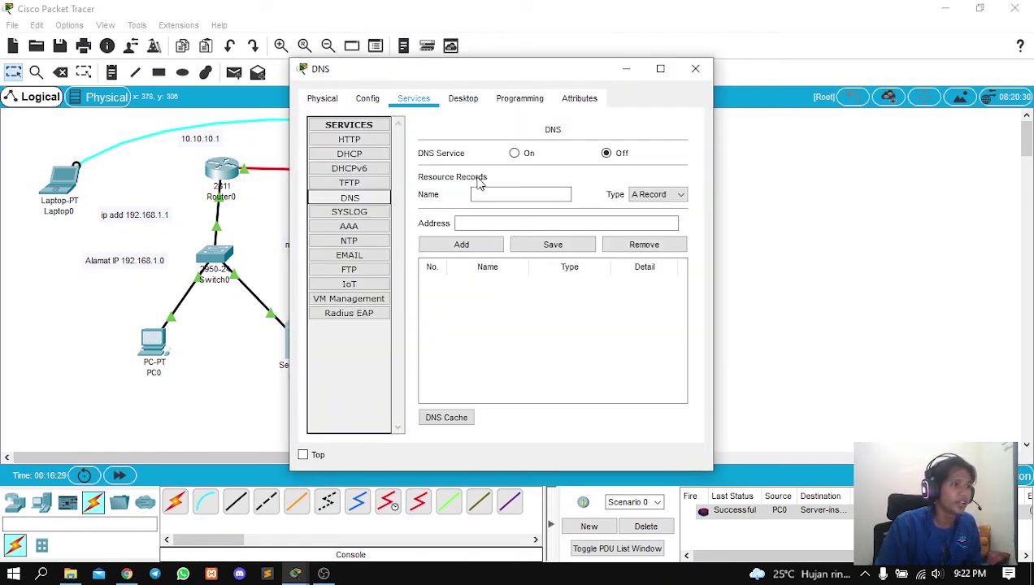
left_click(514, 154)
Add an A record named Instagram.com with address 192.168.100.2 to the DNS service.
left_click(514, 193)
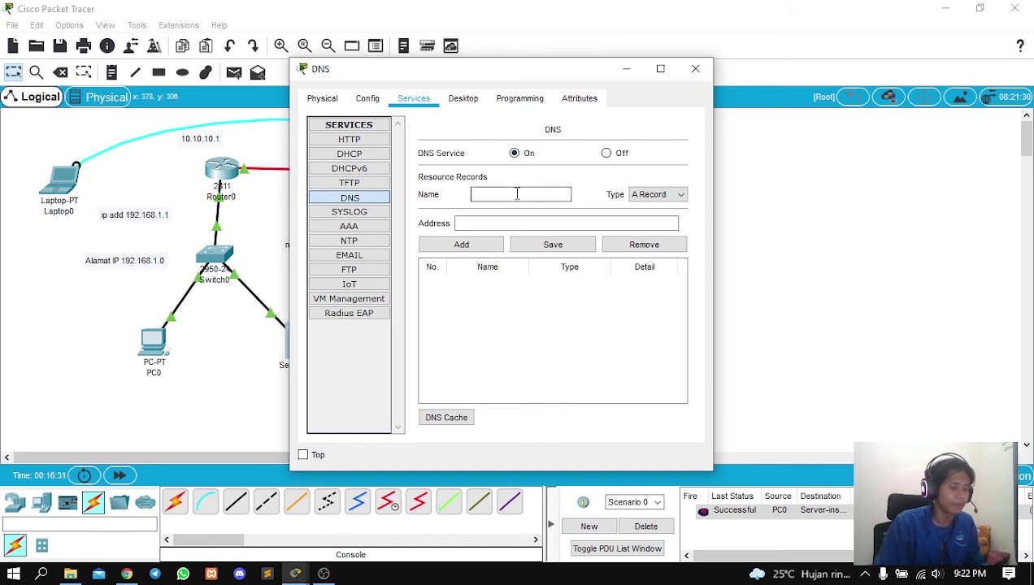
type("Insta")
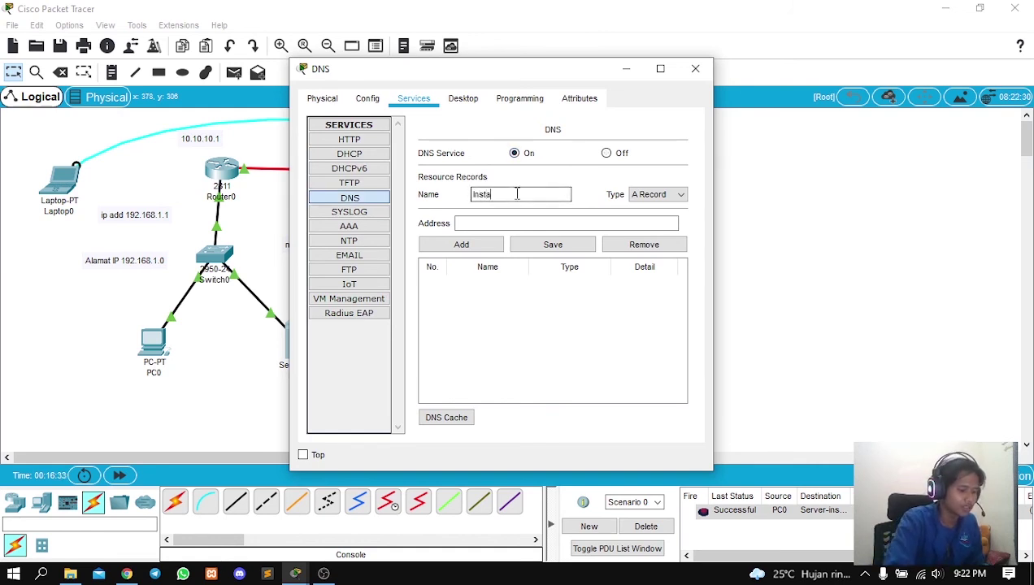
type("gram.com")
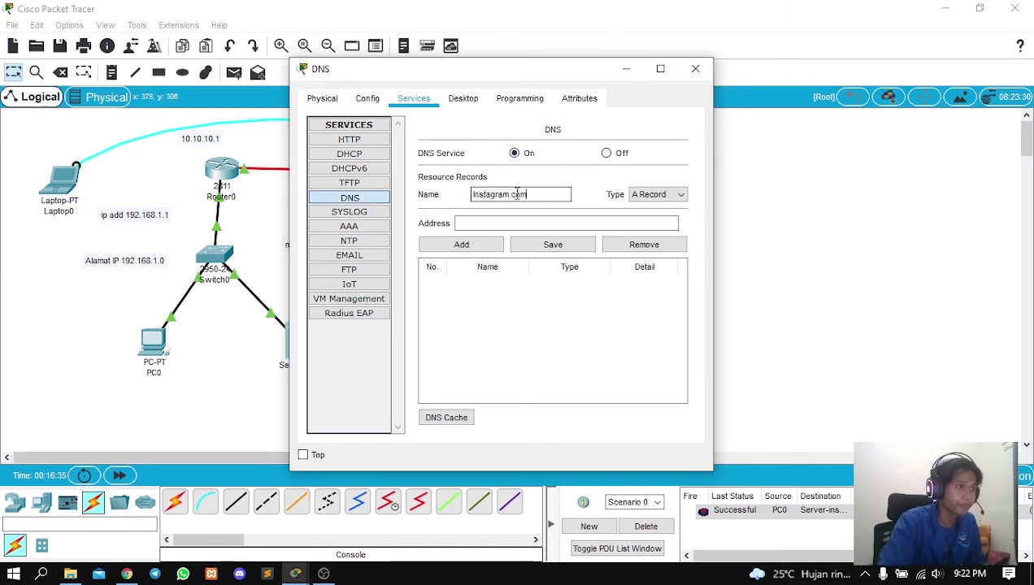
left_click(561, 223)
type("192.168")
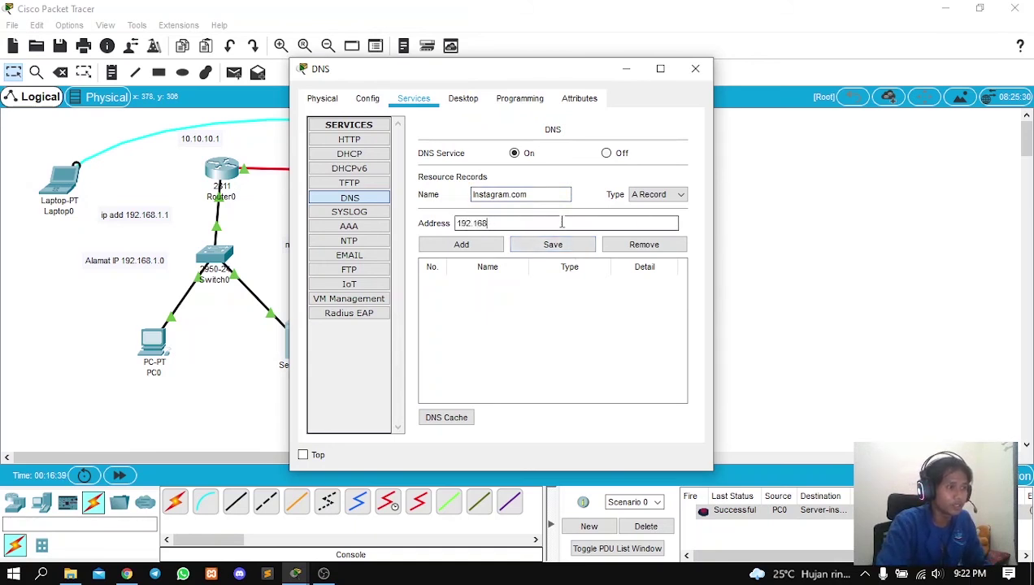
type("9100.2")
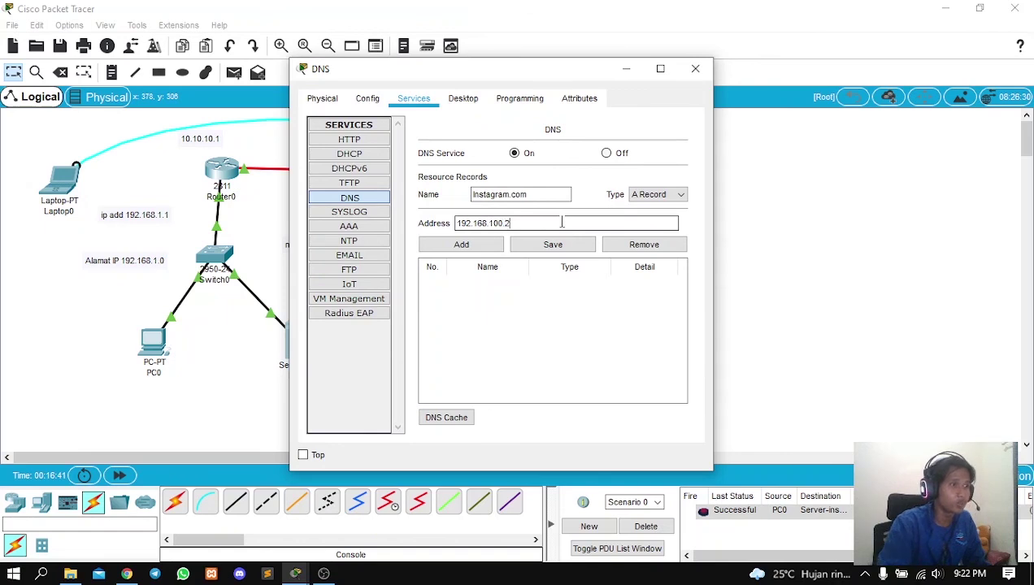
left_click(493, 244)
Add an A record named facebook.com with address 192.168.100.3 to the DNS service.
left_click(507, 195)
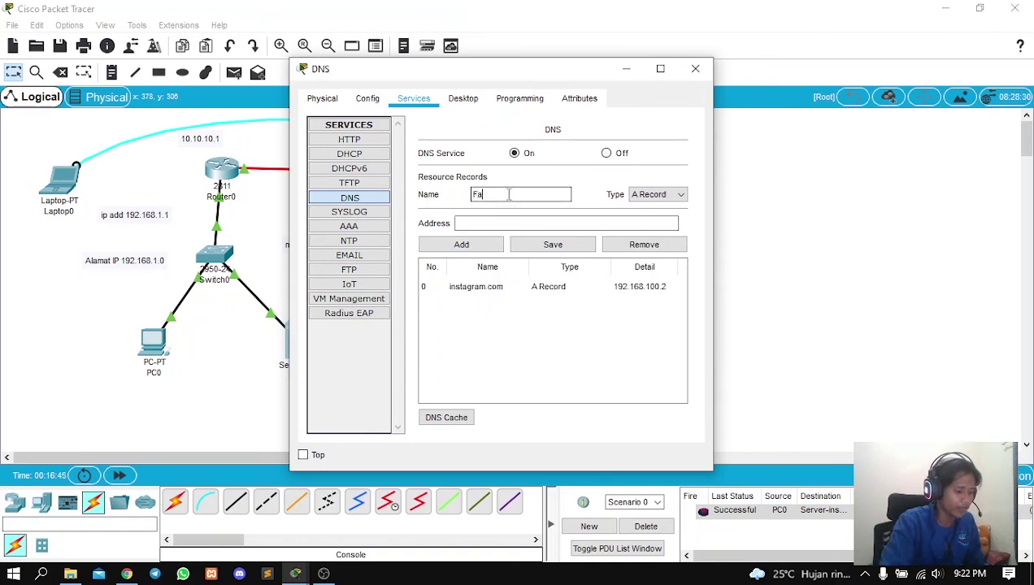
type("Facebook.com")
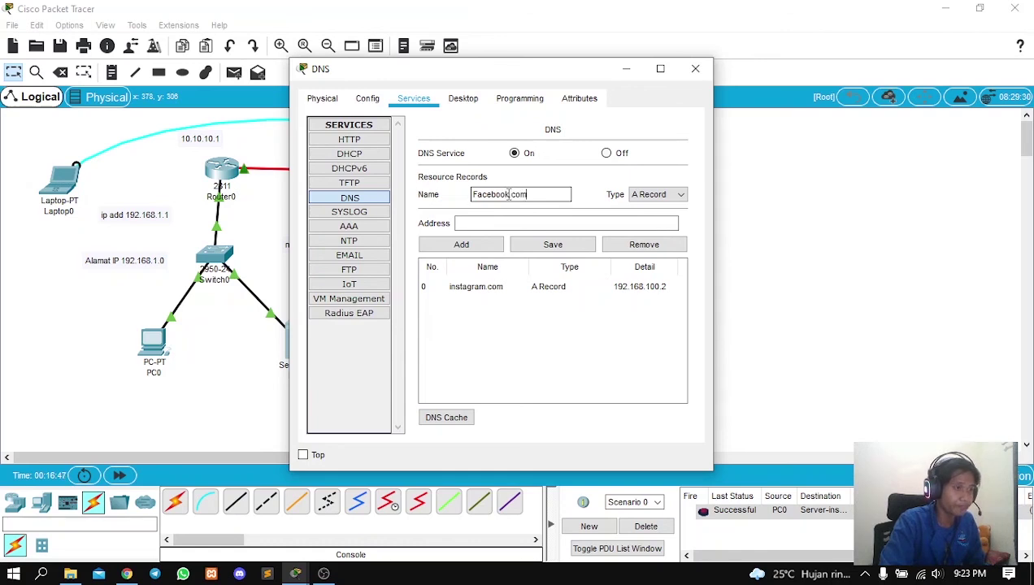
left_click(480, 195)
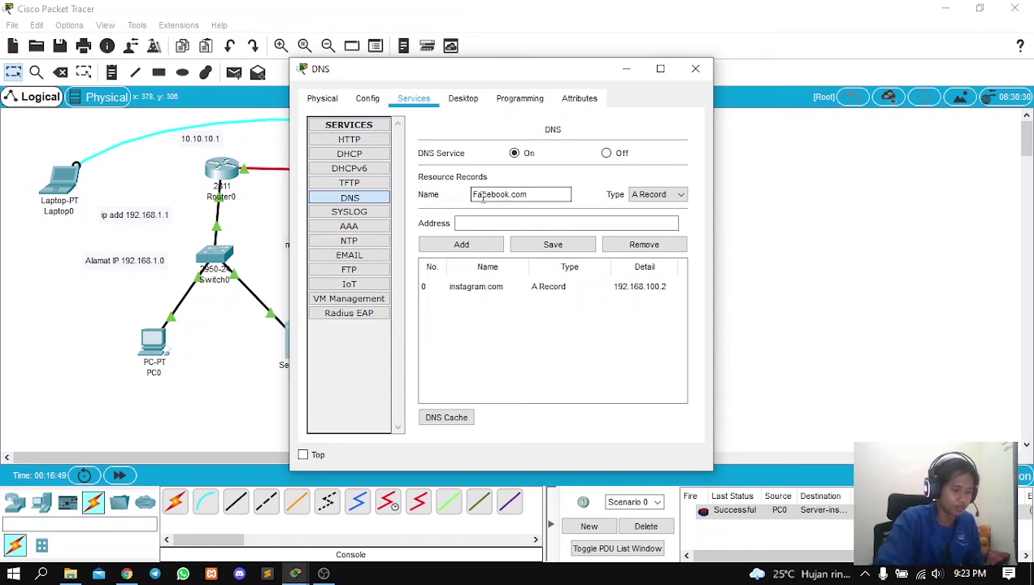
key("BackSpace")
type("f")
left_click(504, 220)
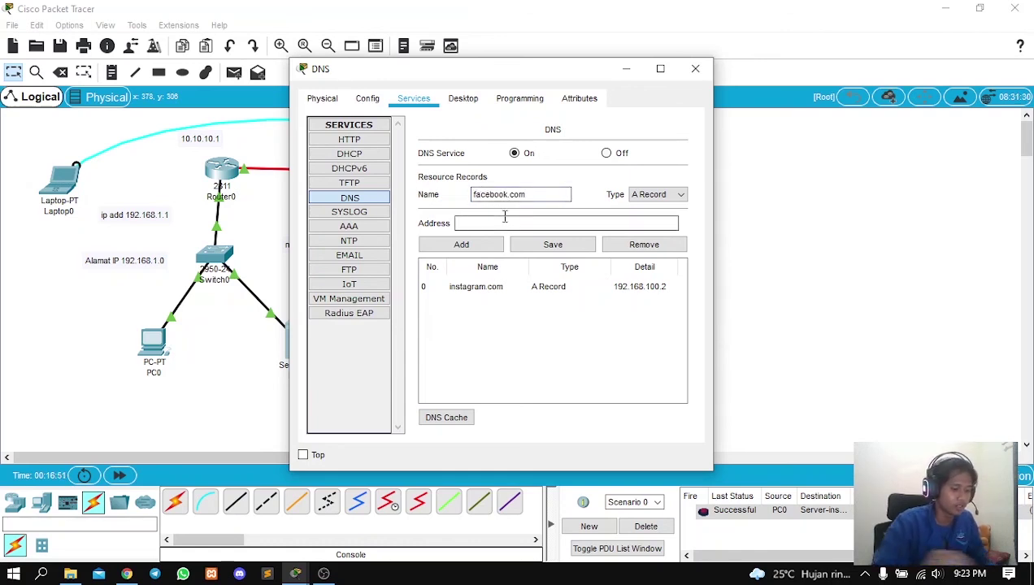
type("192.168.")
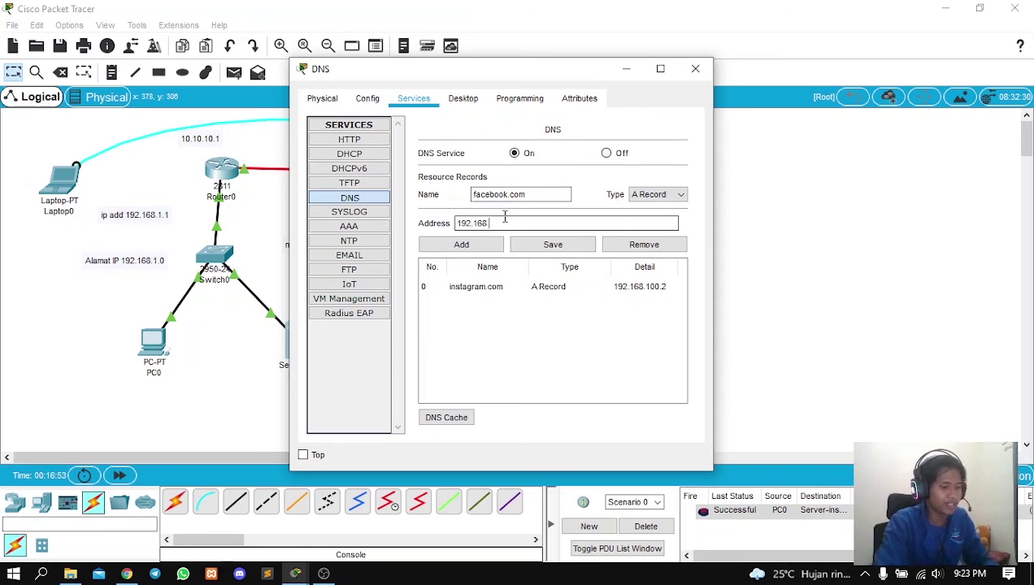
type("100")
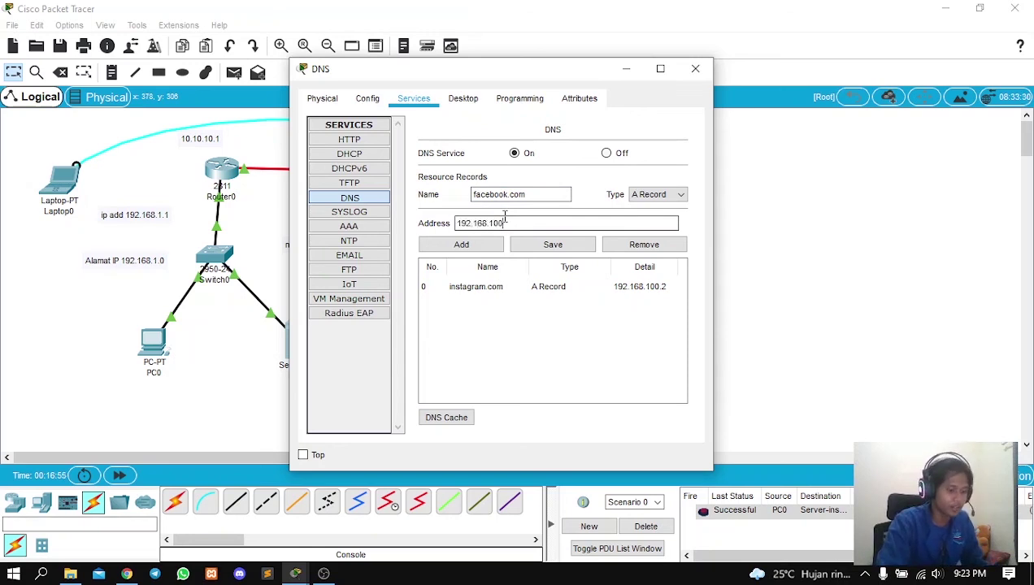
type(".3")
left_click(435, 250)
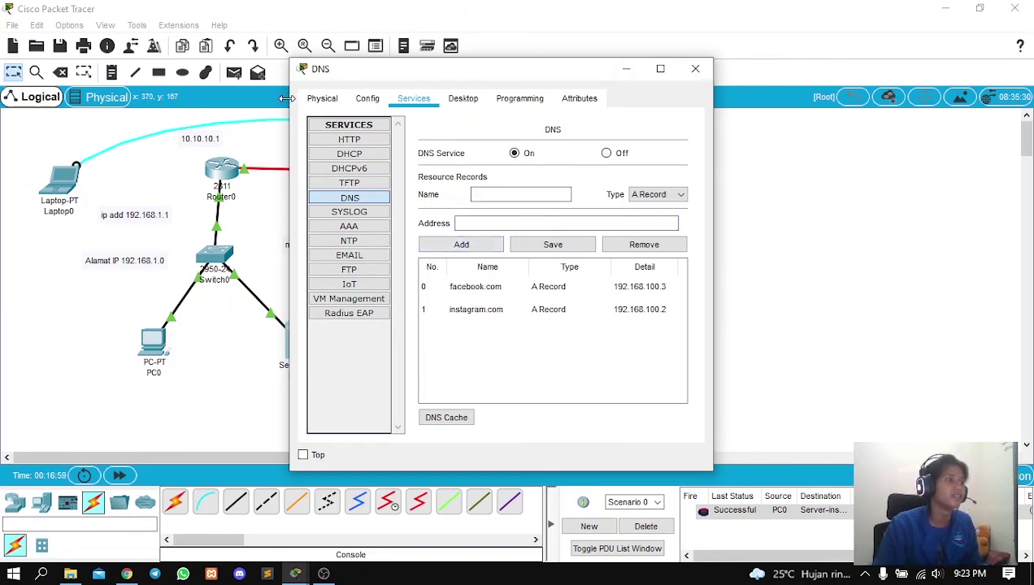
Check the IP address in the DNS server's IP configuration and close the server's window.
left_click(322, 98)
left_click(367, 99)
left_click(416, 98)
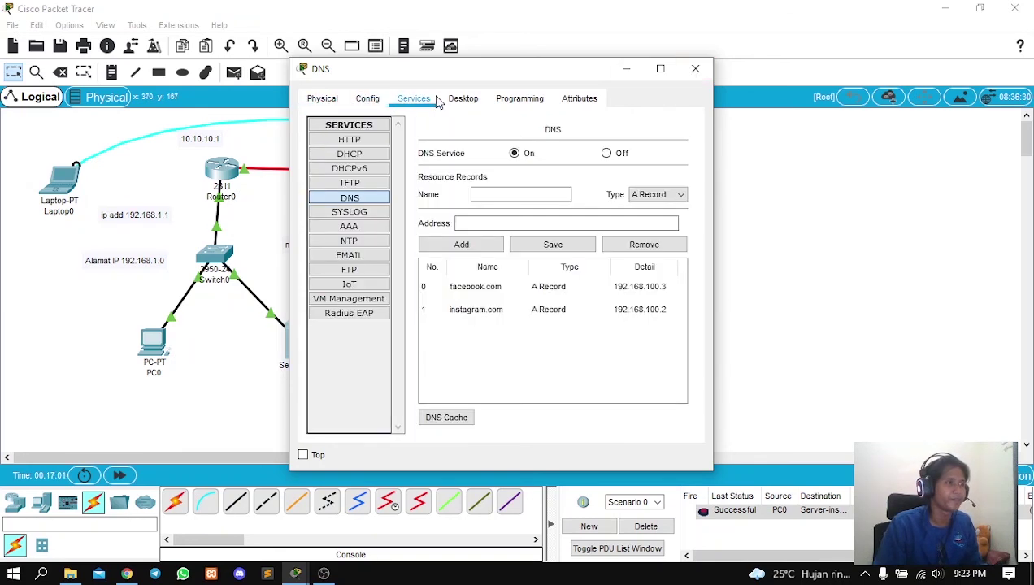
left_click(462, 99)
left_click(351, 147)
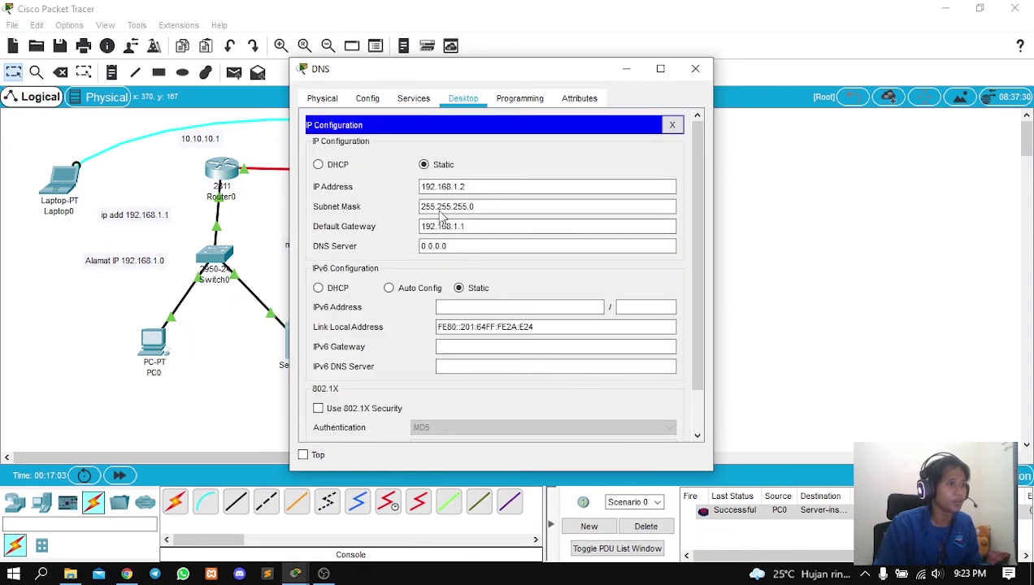
left_click_drag(485, 186, 348, 180)
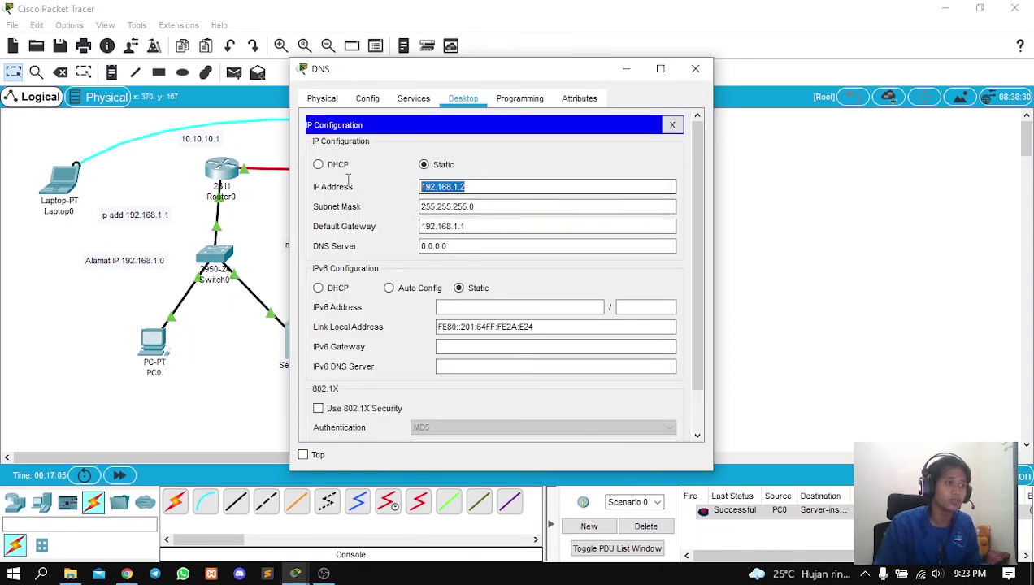
left_click(695, 69)
In PC0's IP configuration, set the DNS server to 192.168.1.2 and close the configuration.
left_click(153, 343)
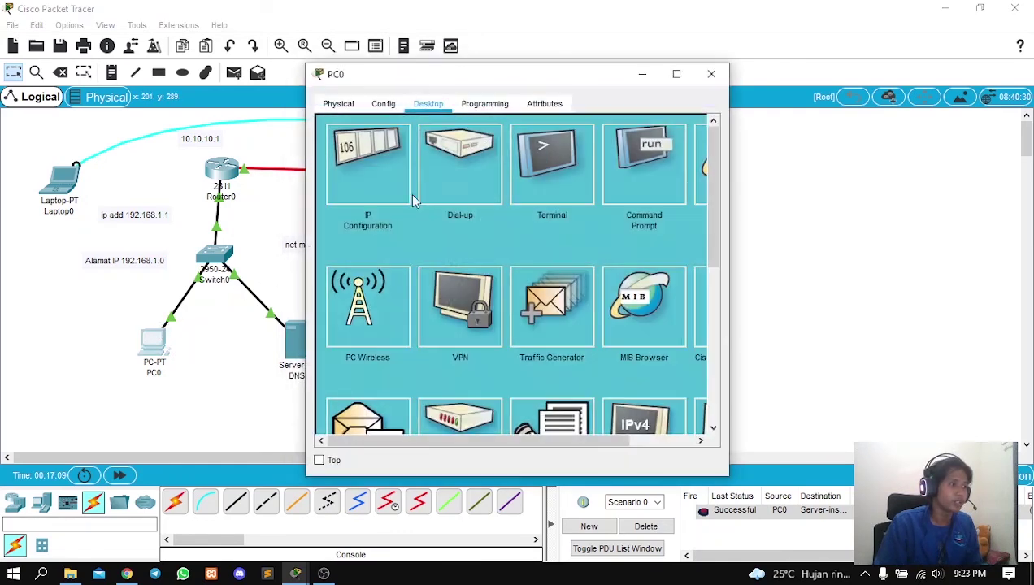
left_click(363, 183)
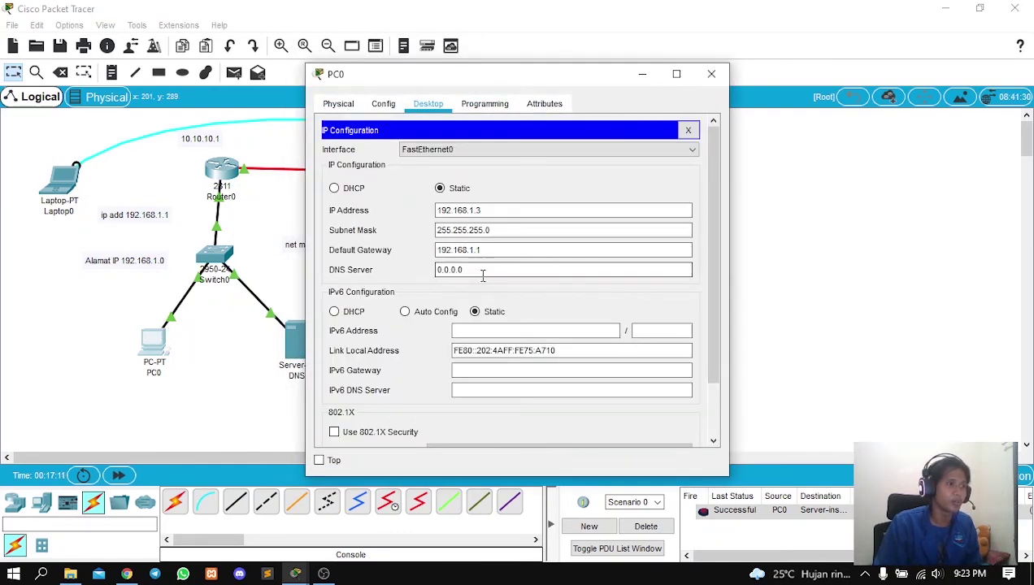
left_click_drag(483, 270, 323, 251)
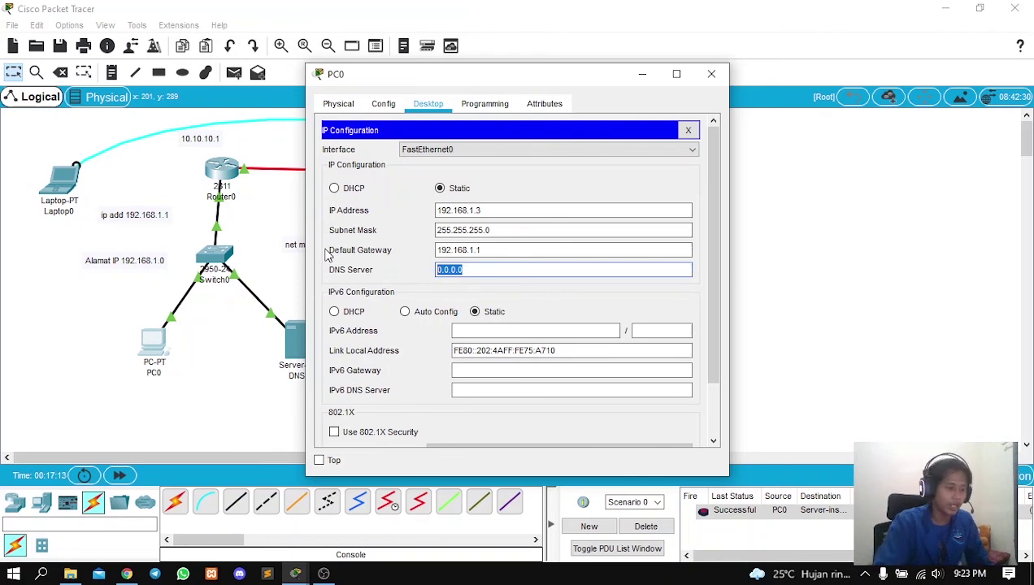
type("192.168")
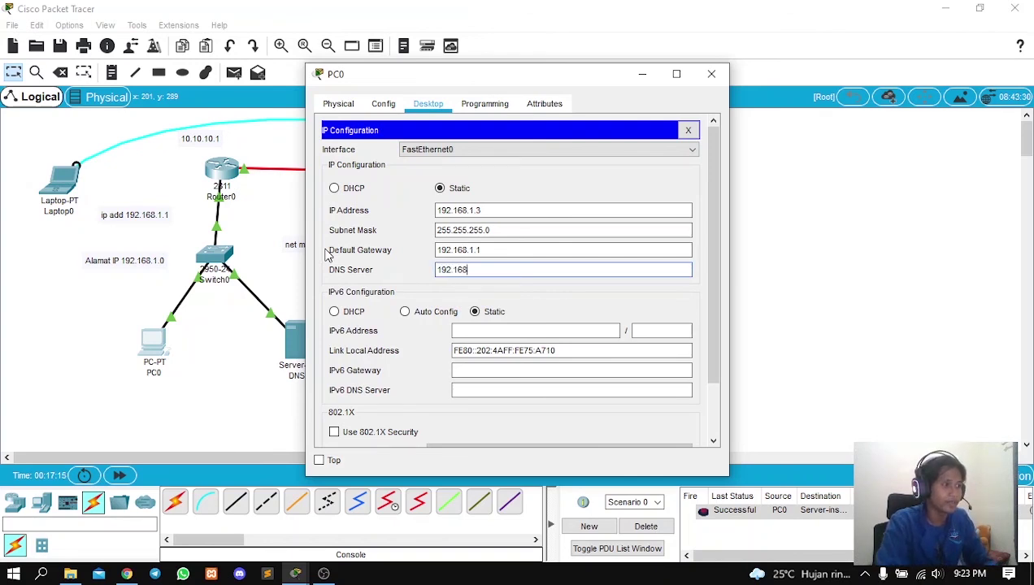
type(".1.2")
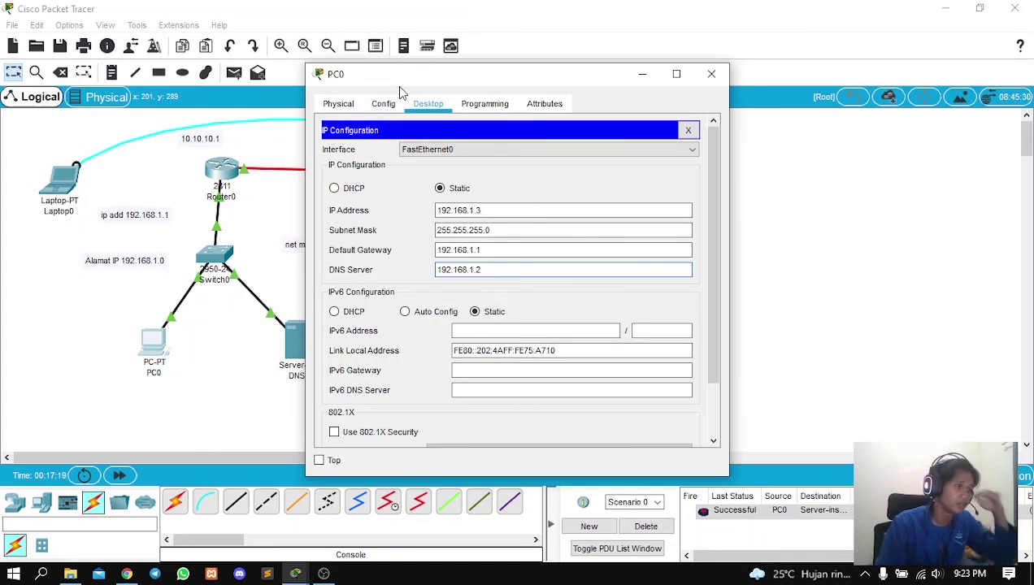
left_click(688, 130)
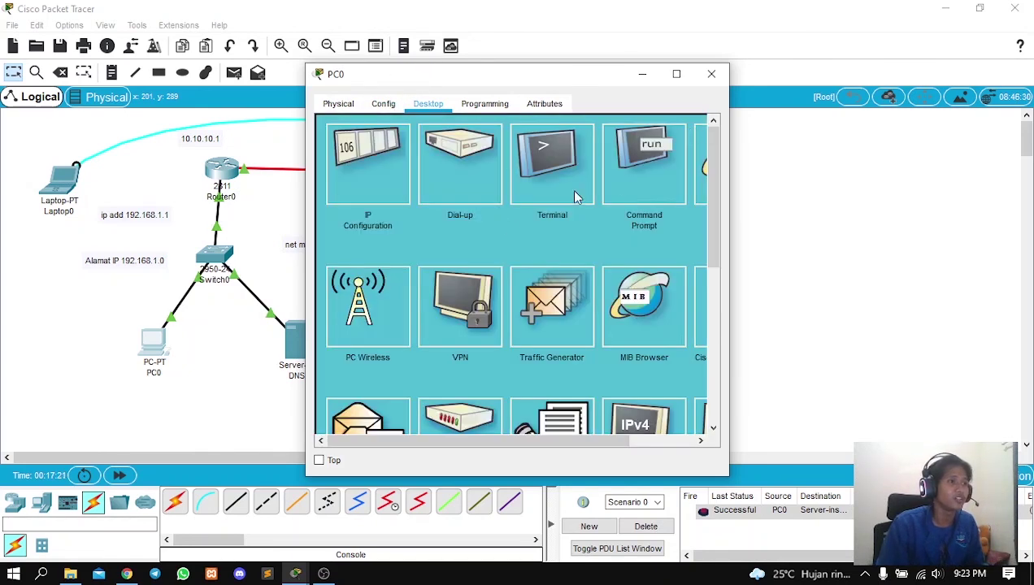
Open PC0's Web Browser and load facebook.com by its domain name.
left_click_drag(577, 444, 643, 445)
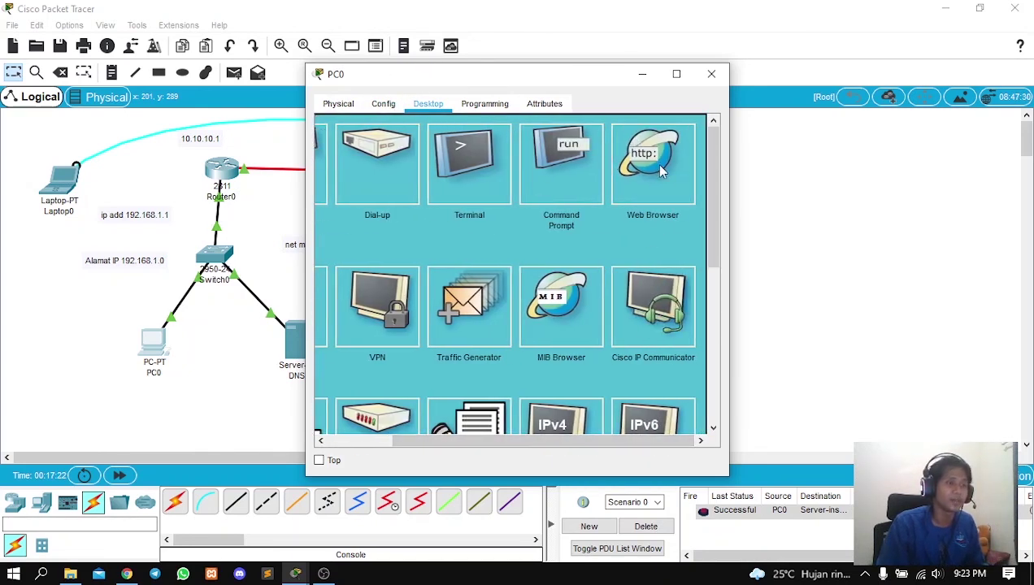
left_click(617, 203)
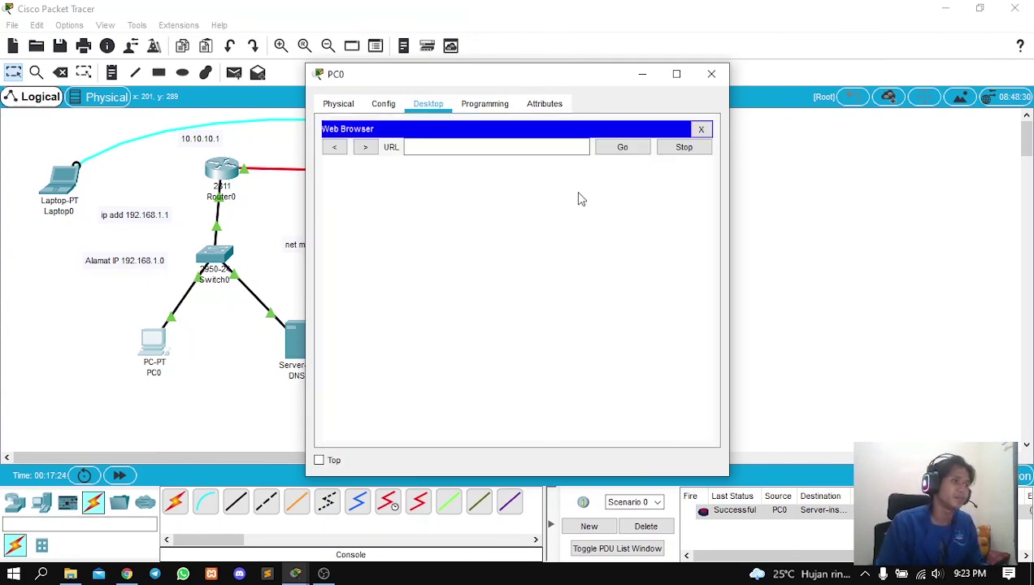
left_click(519, 147)
type("facebook.com")
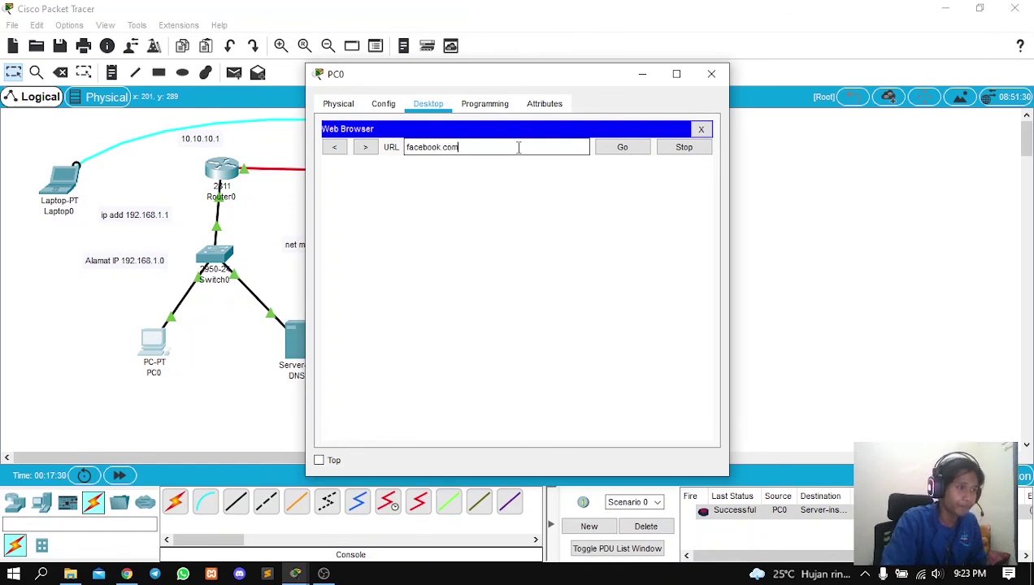
key("Return")
Load instagram.com in PC0's Web Browser and minimize PC0's window.
left_click_drag(516, 147, 377, 149)
key("BackSpace")
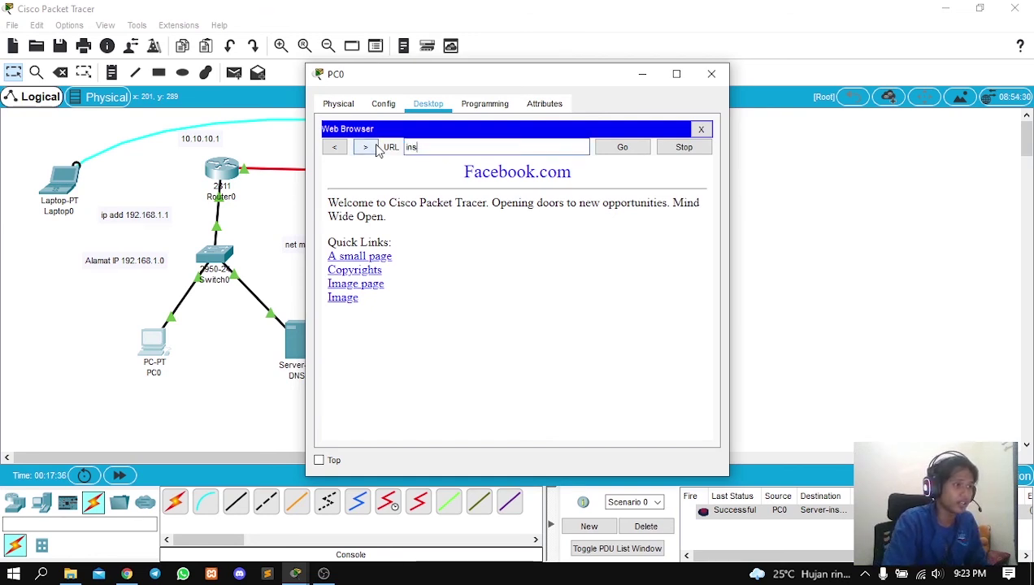
type("instagram.co")
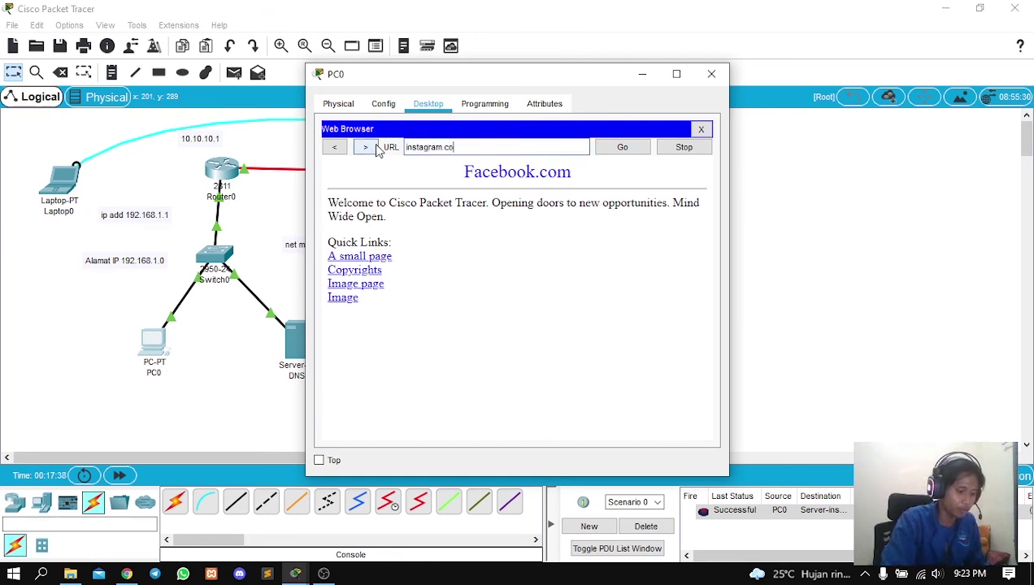
type("m")
key("Return")
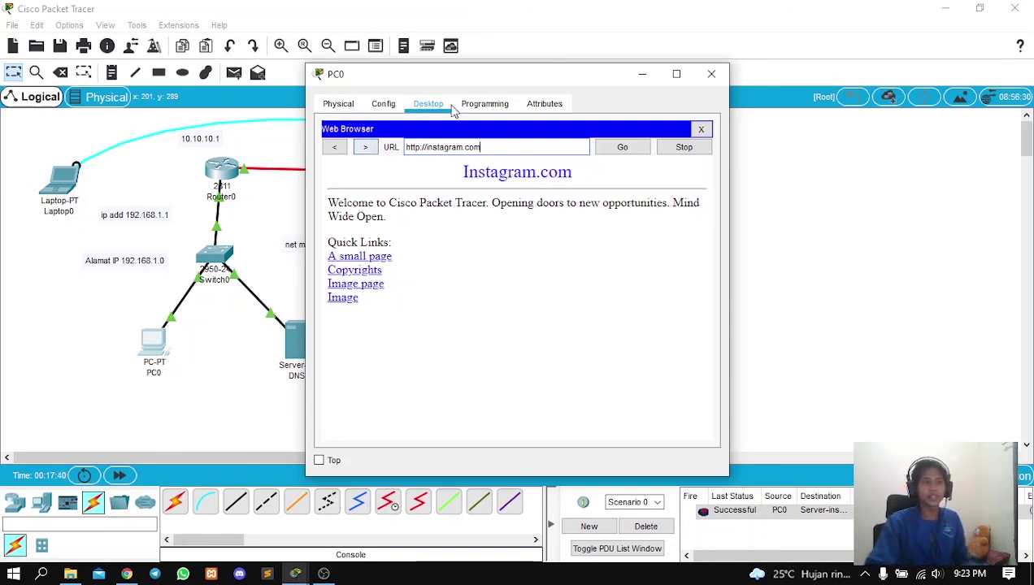
left_click(642, 75)
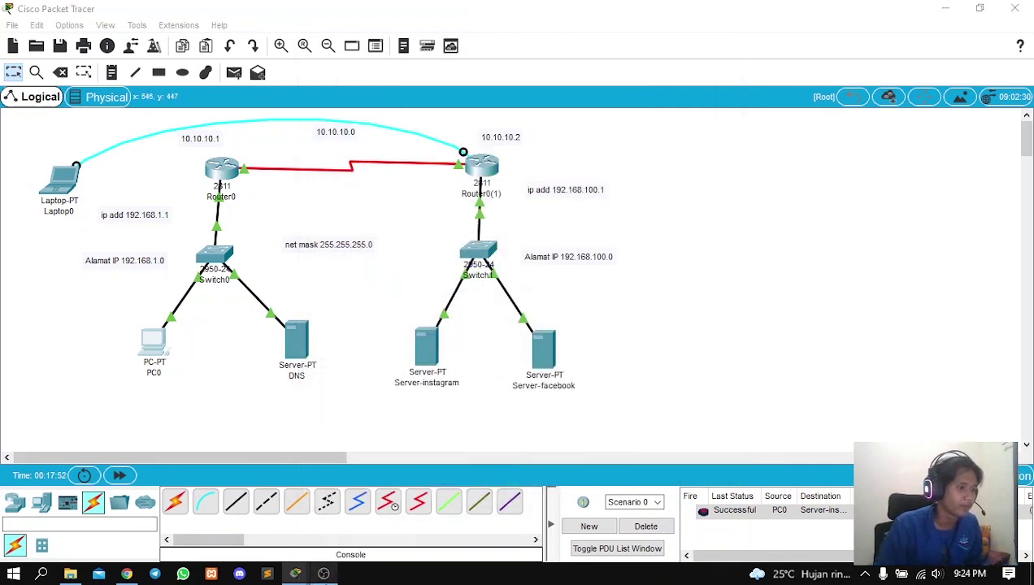